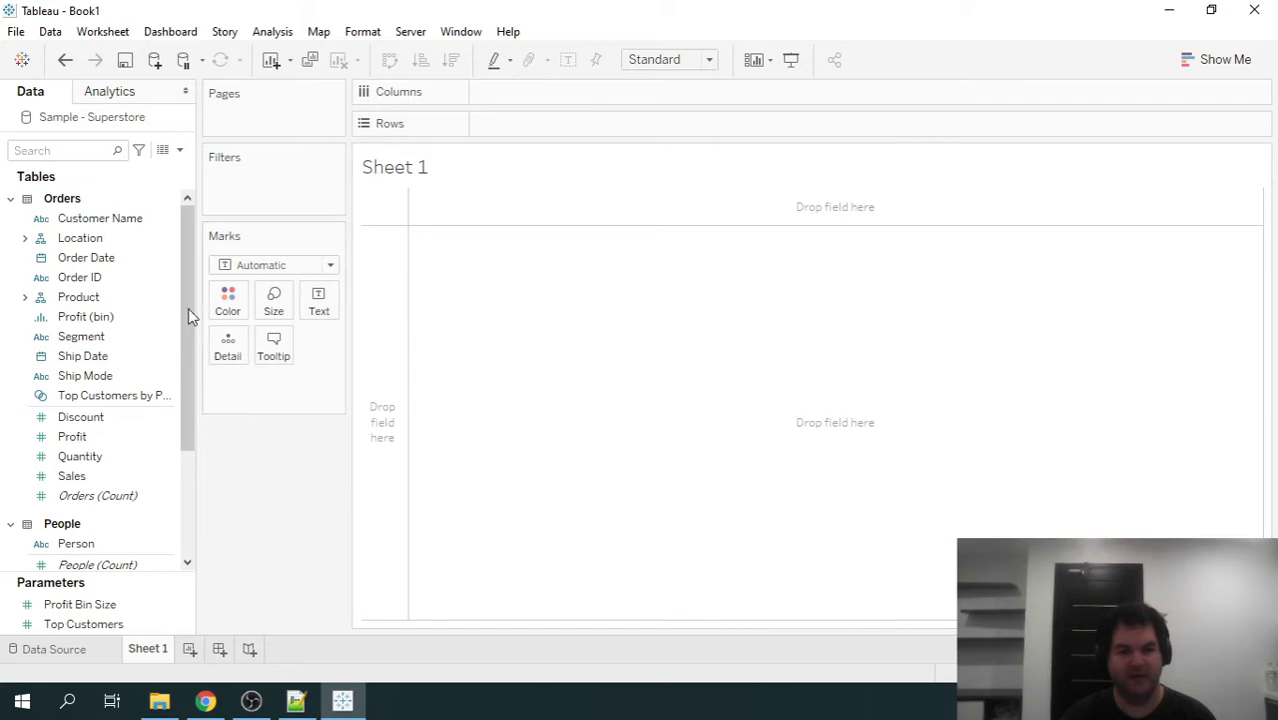
Look through the Sample - Superstore fields and enlarge the Parameters section below the table list.
drag(185, 327, 190, 500)
drag(108, 570, 140, 560)
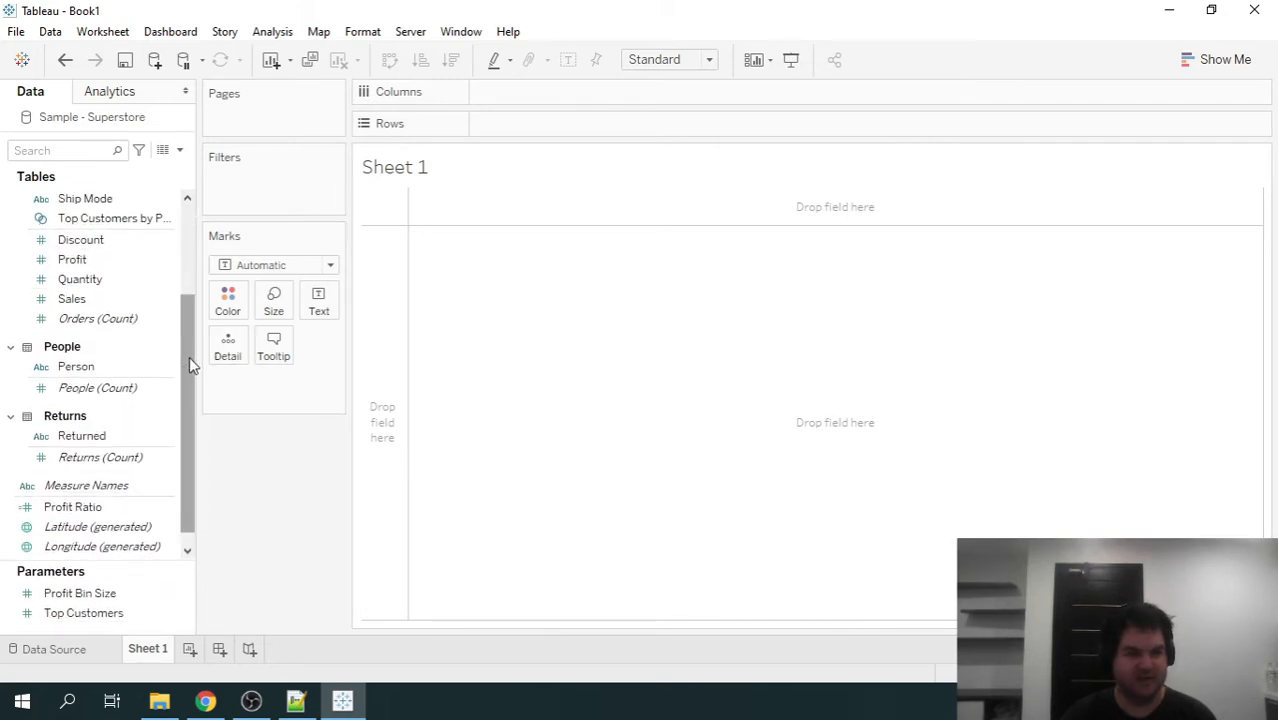
drag(189, 356, 190, 255)
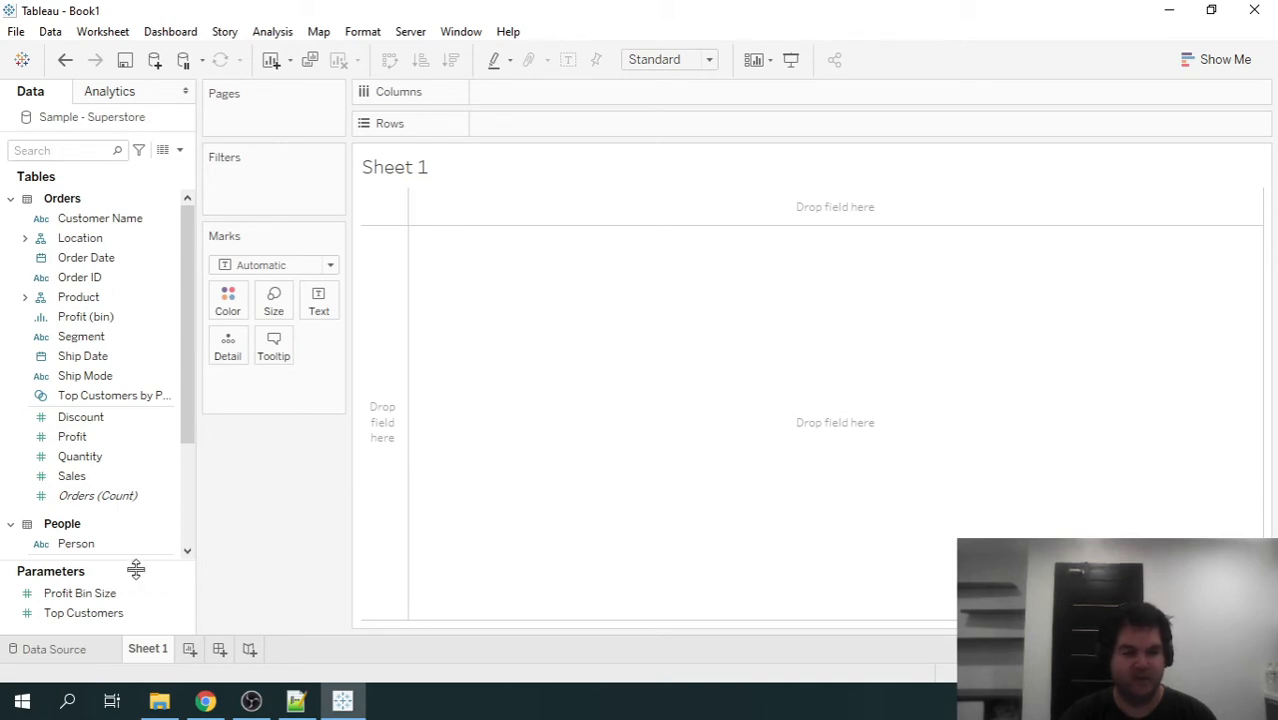
drag(136, 569, 144, 600)
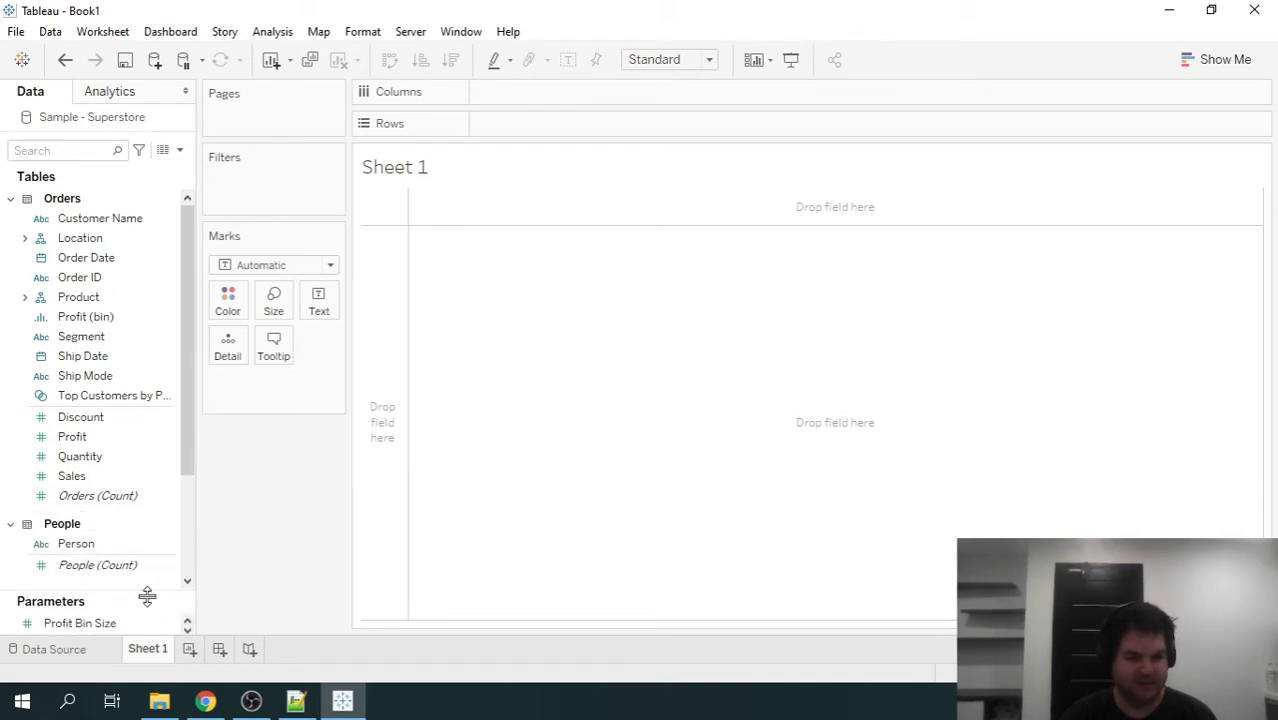
drag(191, 408, 185, 371)
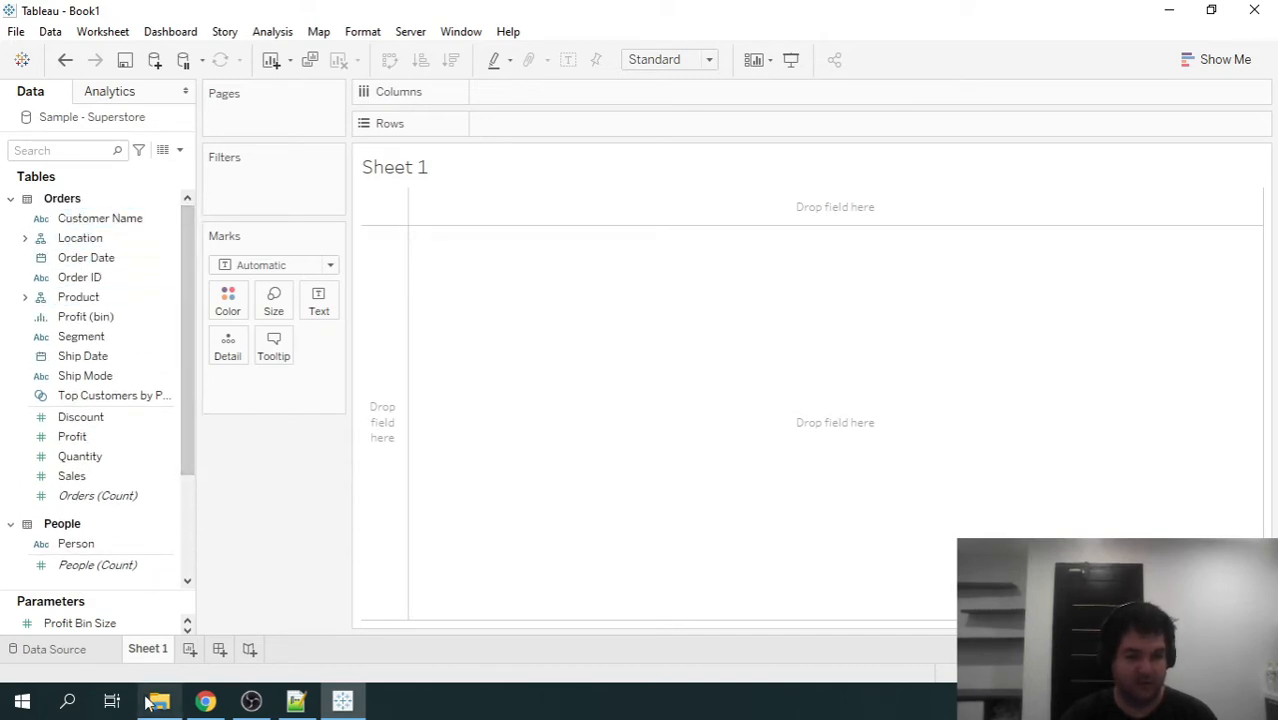
drag(125, 594, 124, 502)
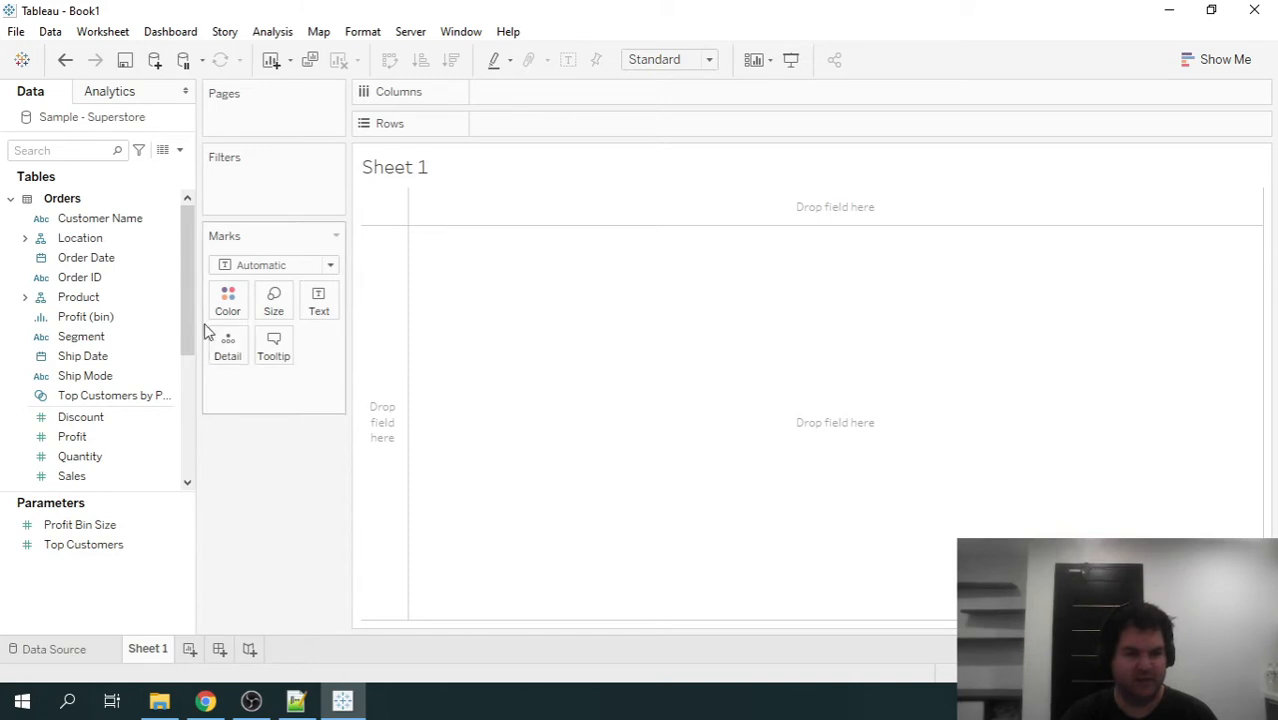
Place Order Date on Columns as a continuous Day date.
drag(100, 257, 613, 90)
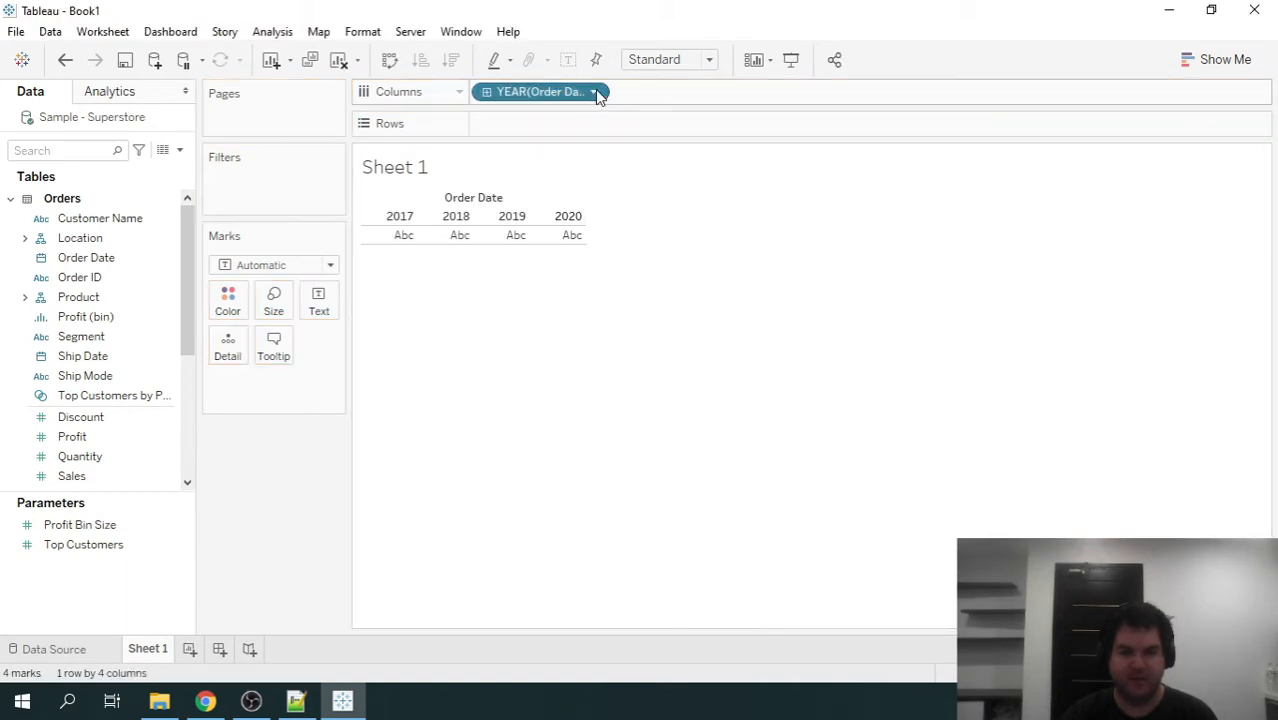
click(597, 91)
click(580, 498)
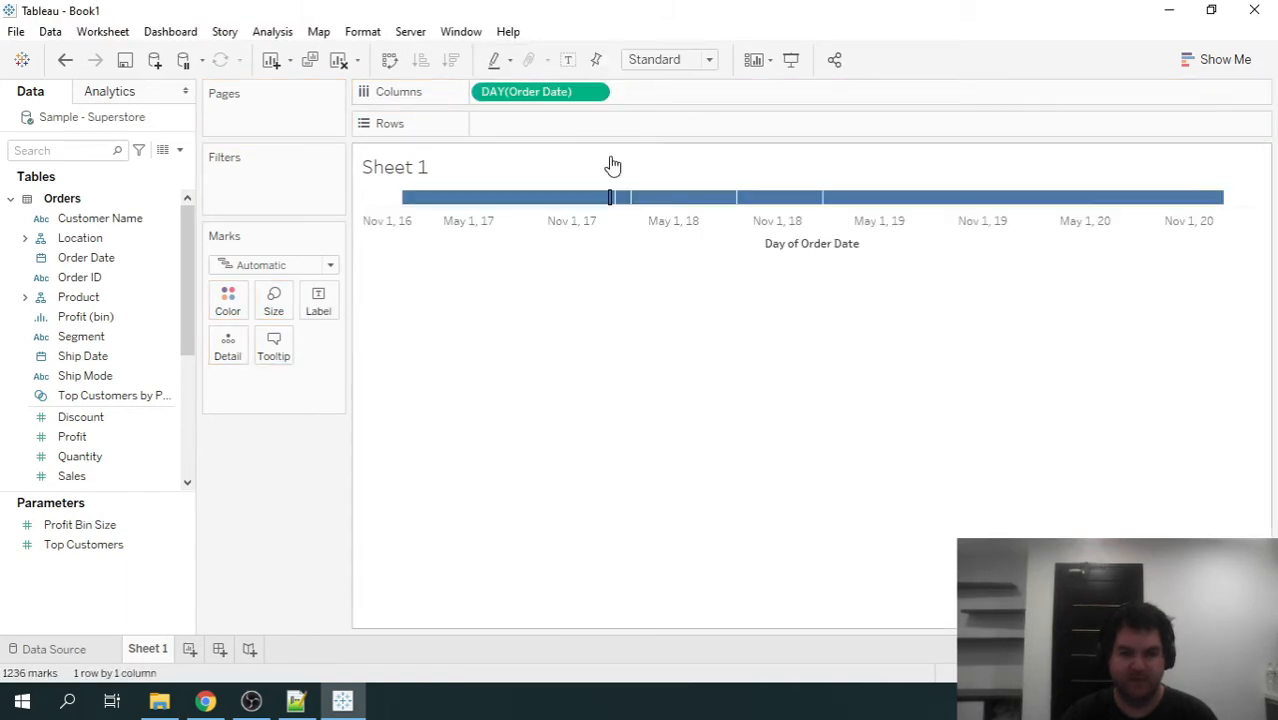
Create the ad-hoc calculation COUNTD([Order ID]) on the Marks card and move it to Rows.
double_click(288, 408)
text(countd()
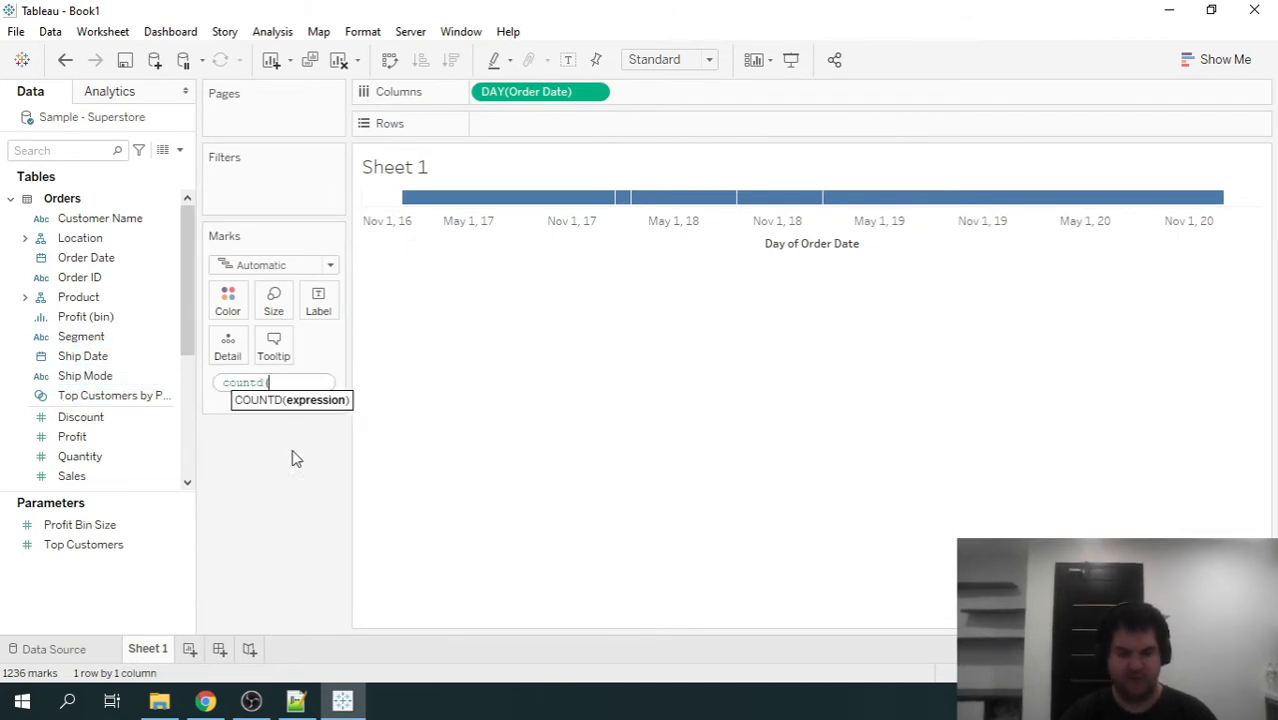
text(order)
key(Down)
key(Return)
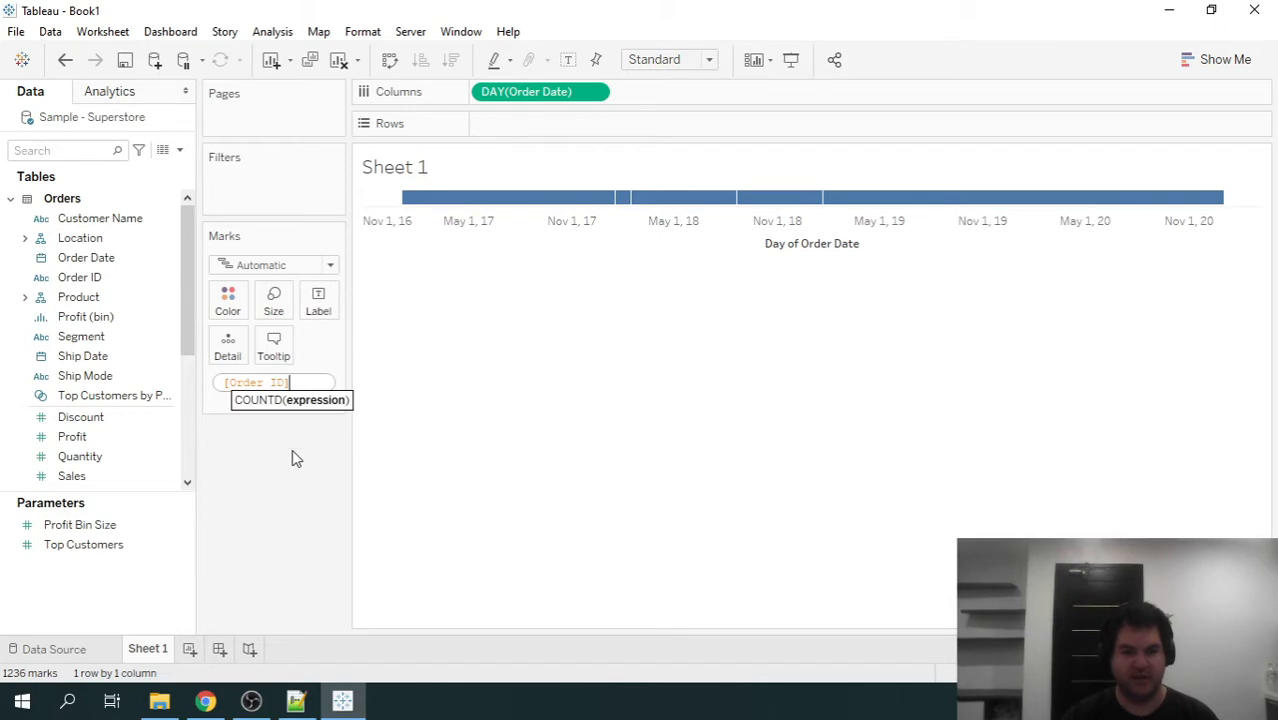
text())
key(Return)
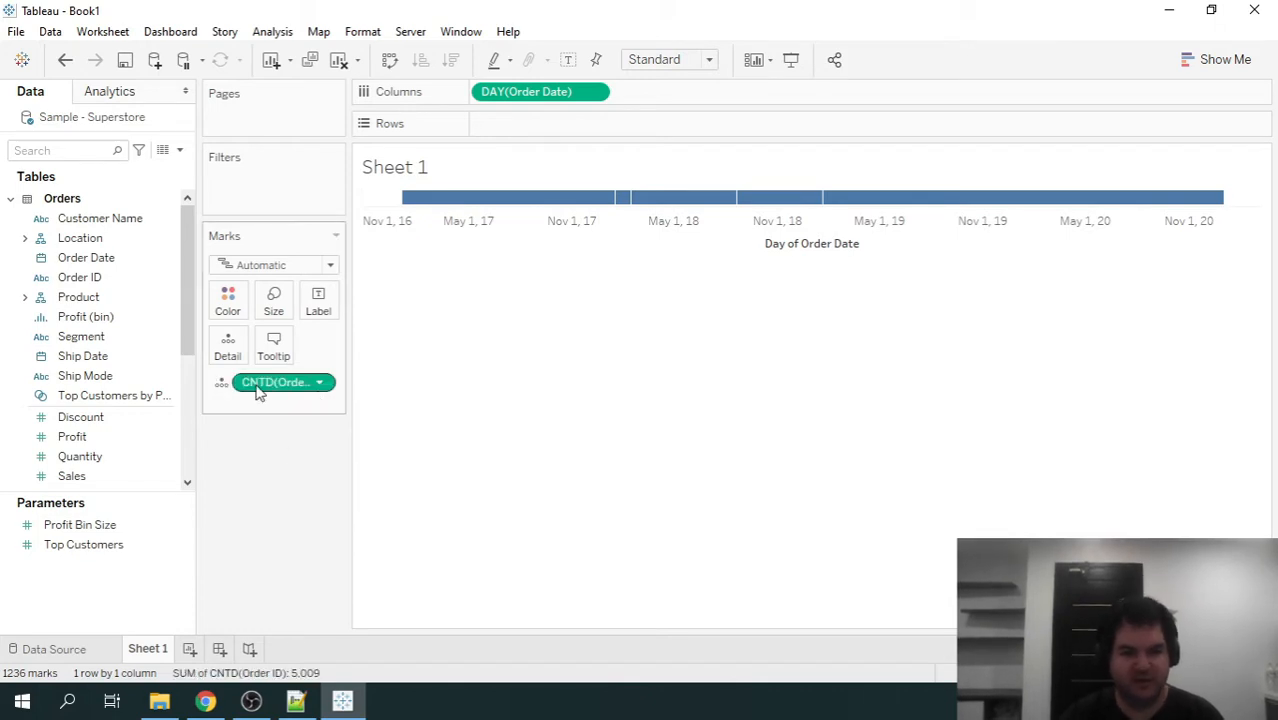
drag(257, 386, 596, 130)
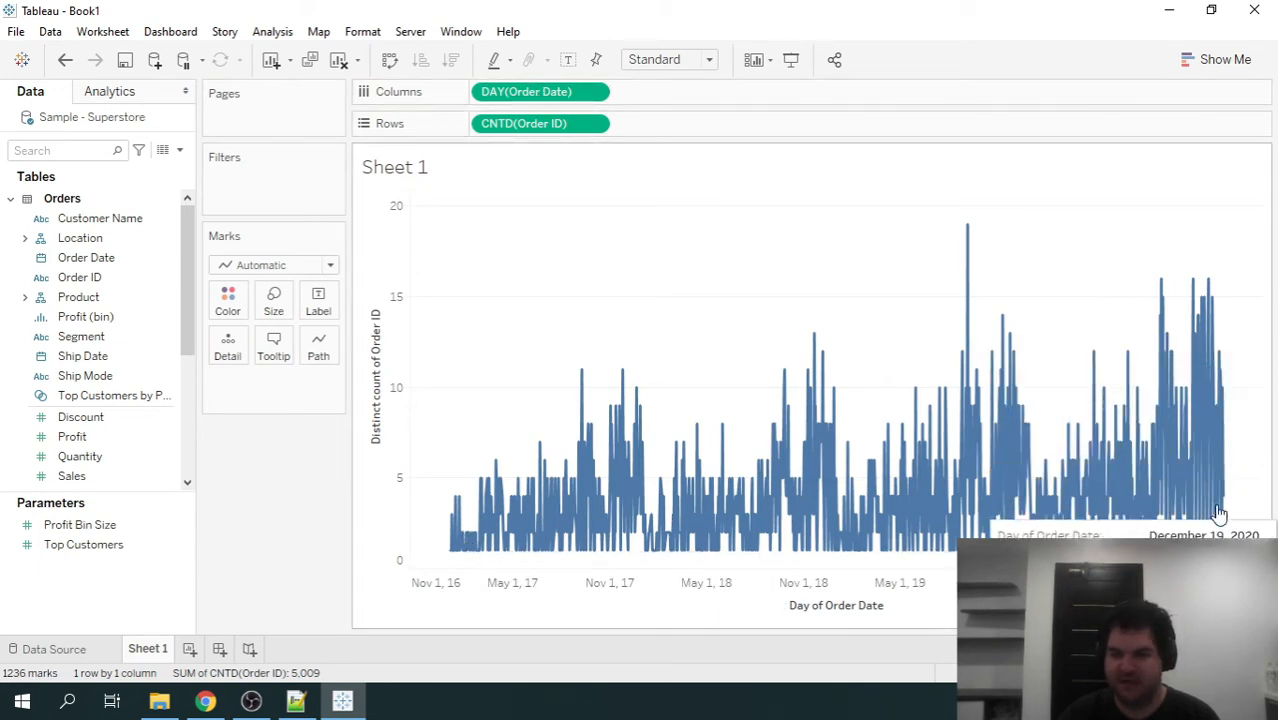
Show missing values for the Order Date column and filter Order Date to the relative range of the last 180 days.
click(598, 91)
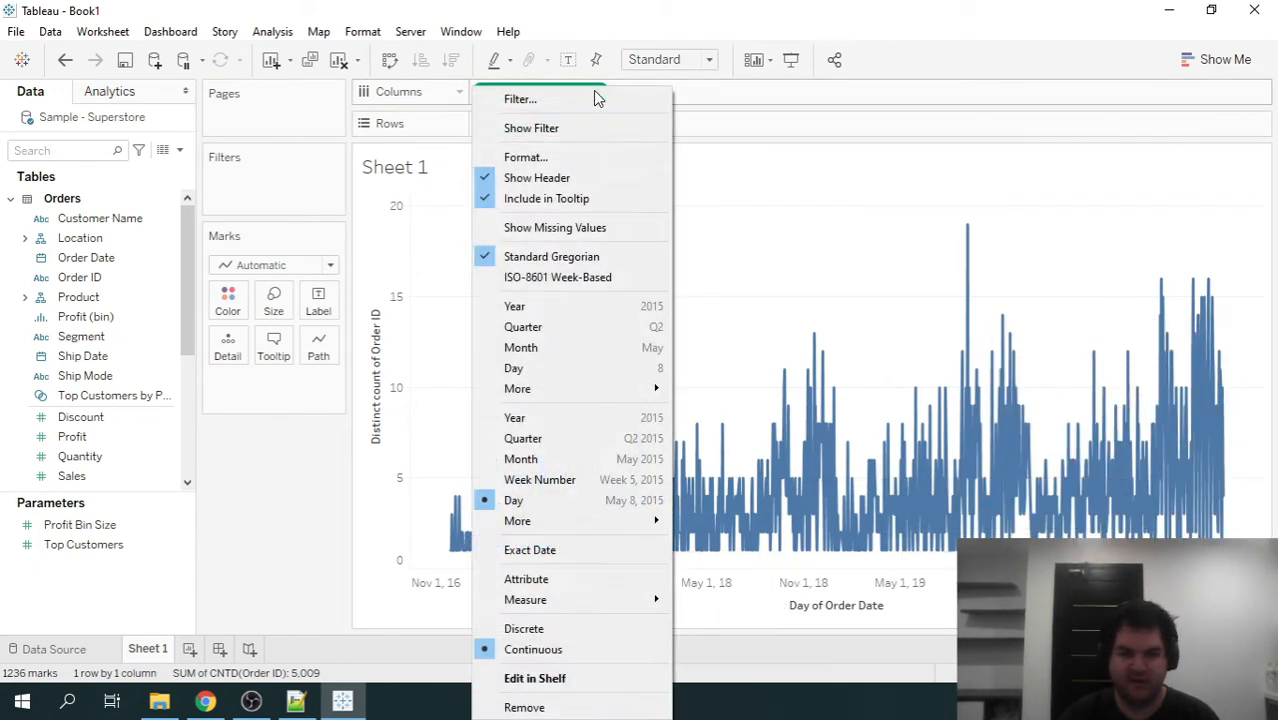
click(585, 229)
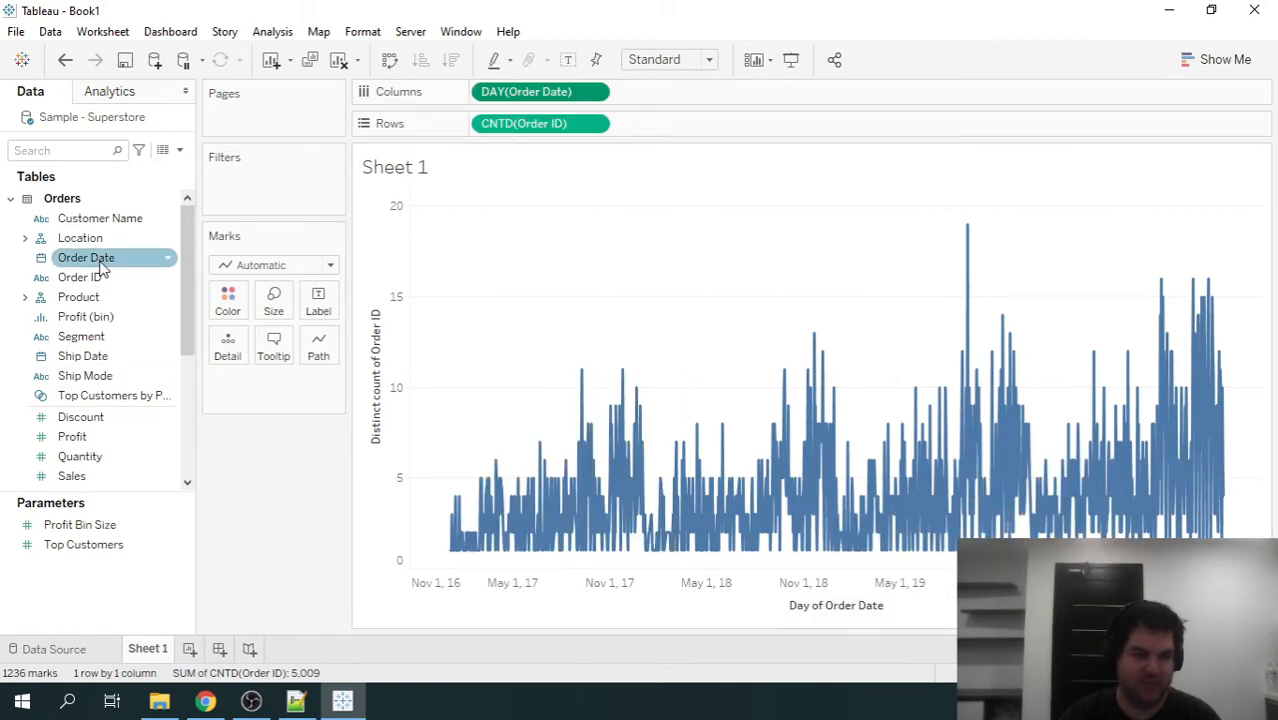
drag(115, 265, 285, 200)
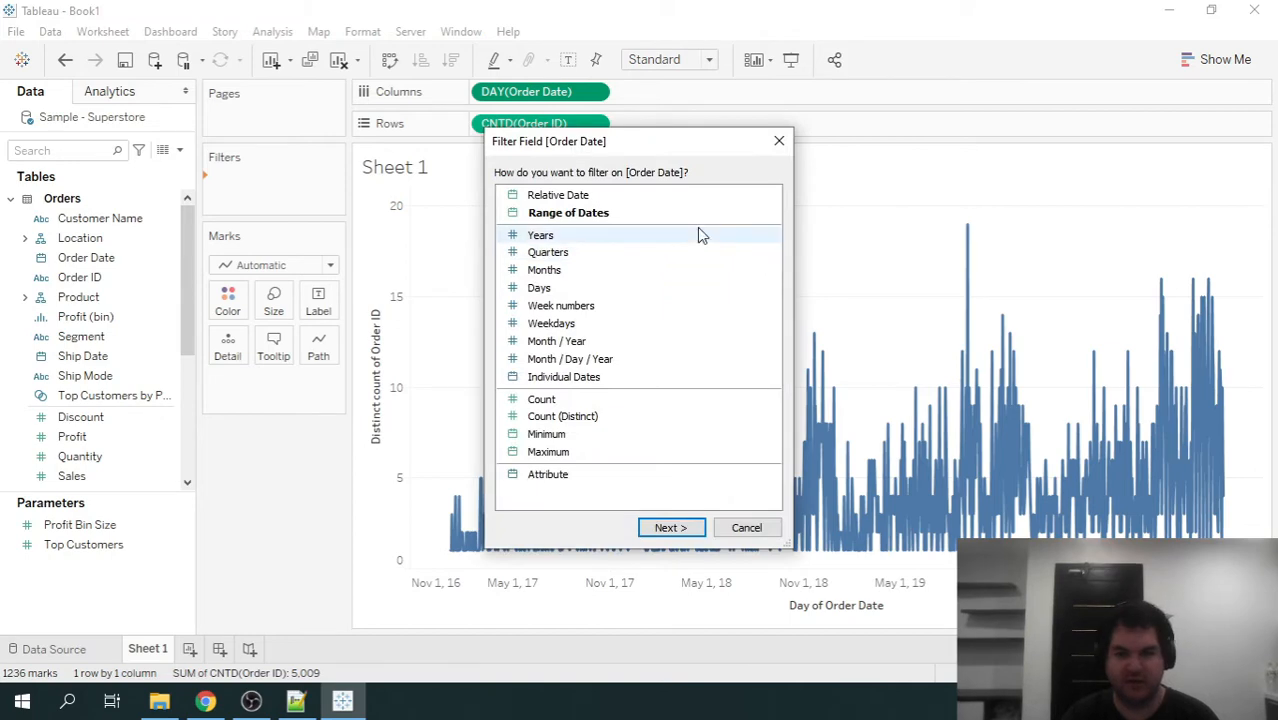
click(670, 528)
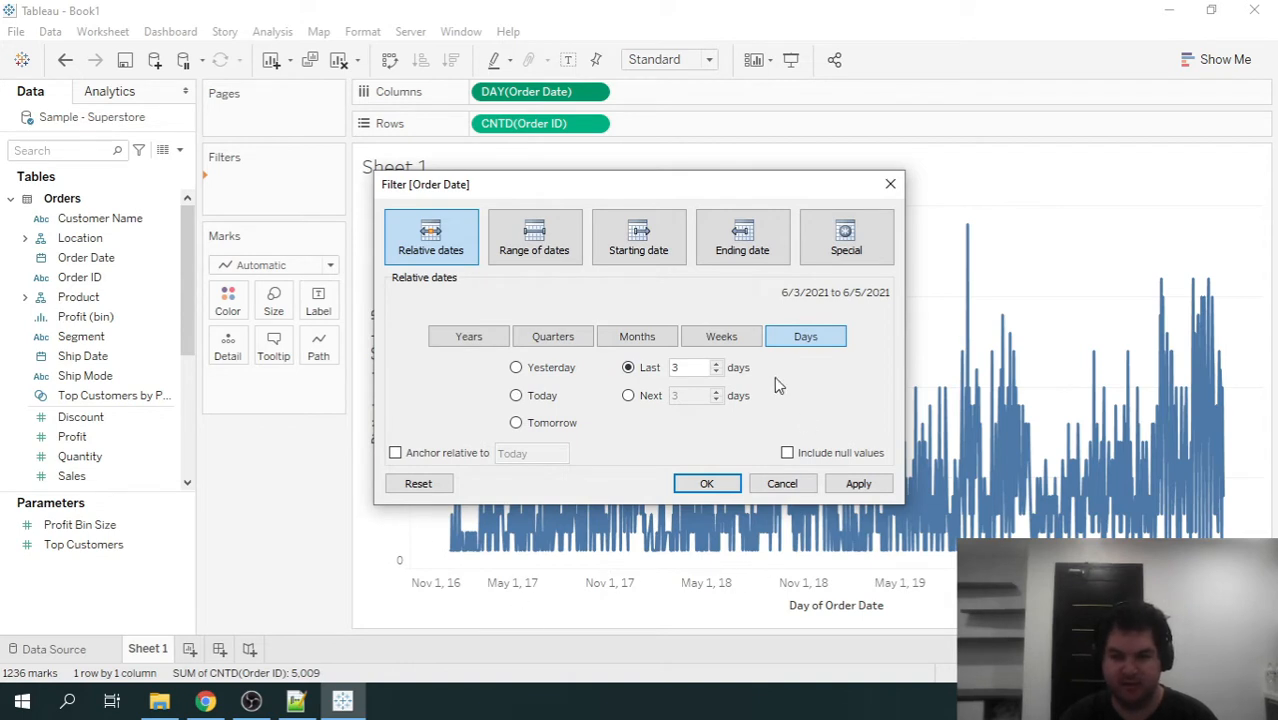
text(180)
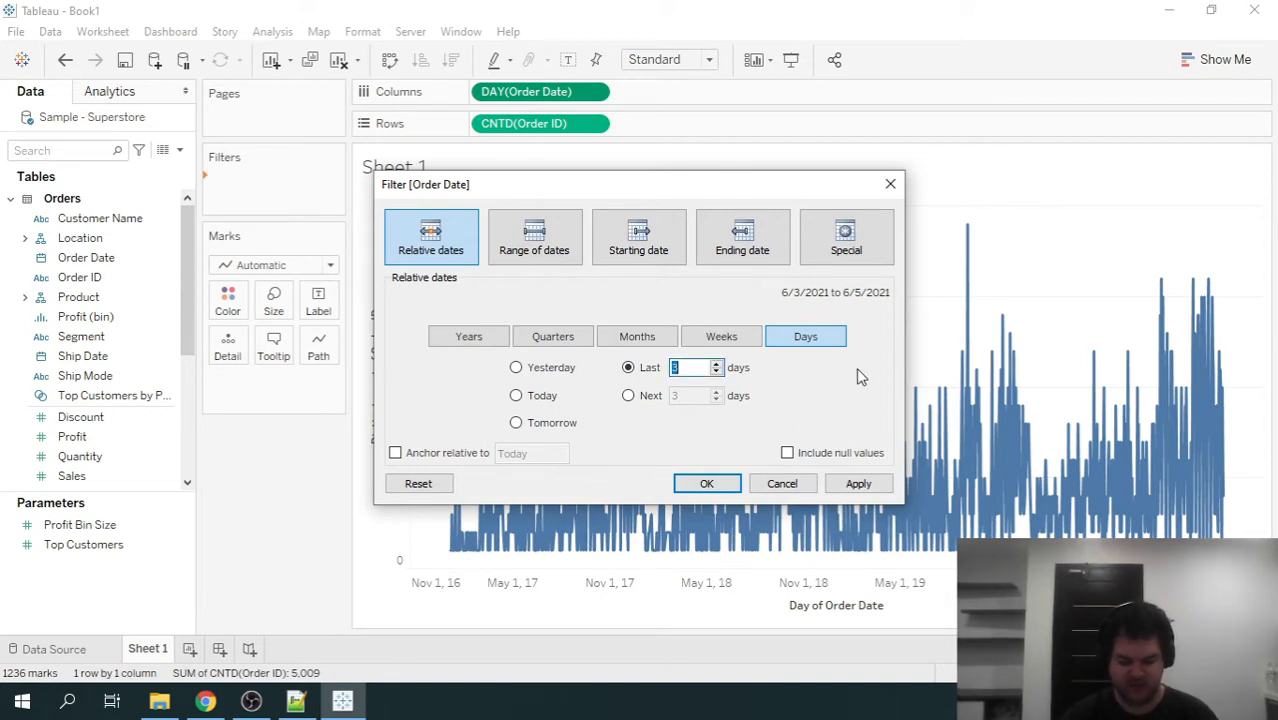
click(858, 482)
click(706, 484)
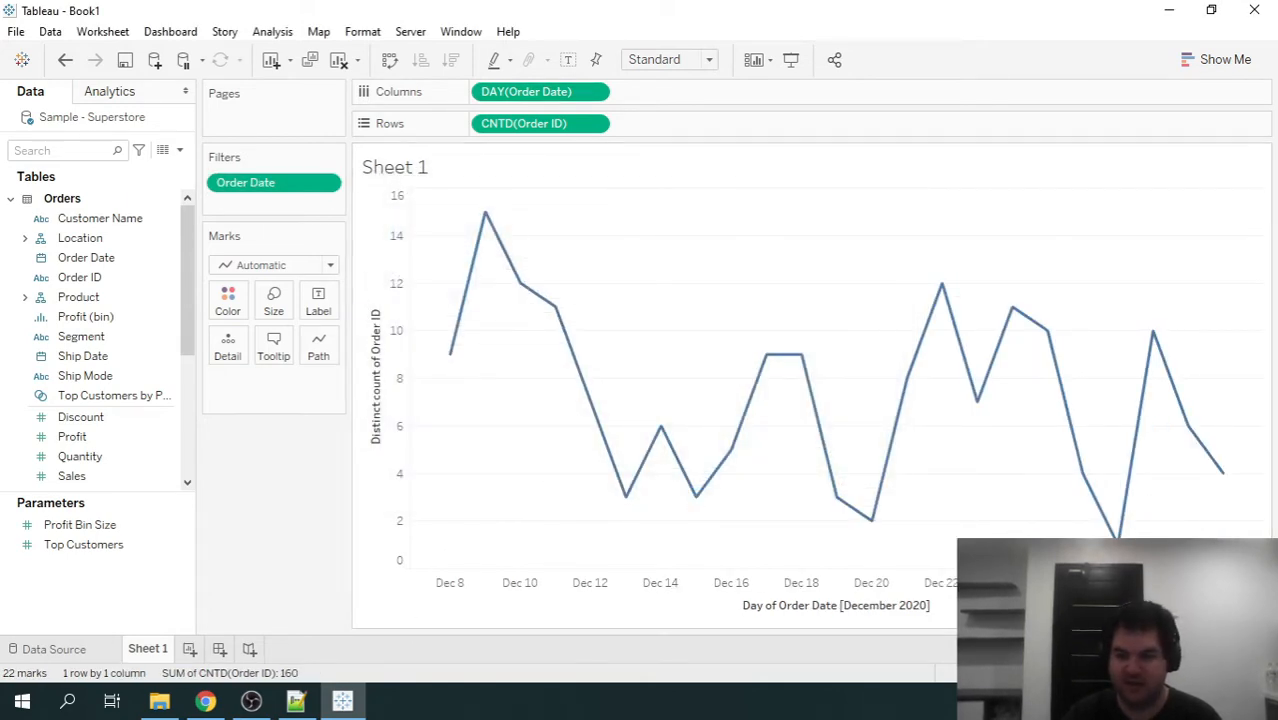
Inspect points along the daily order line and convert the Order Date day on Columns to discrete.
mouse_move(1187, 428)
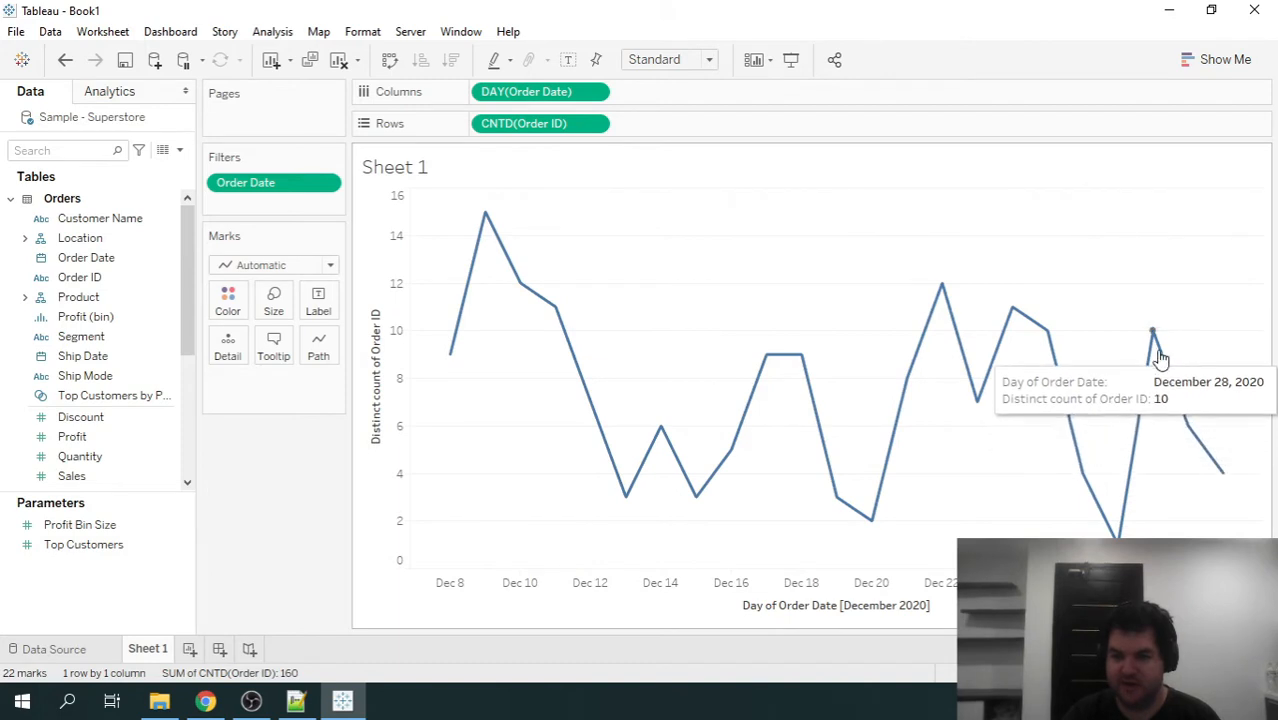
mouse_move(1047, 341)
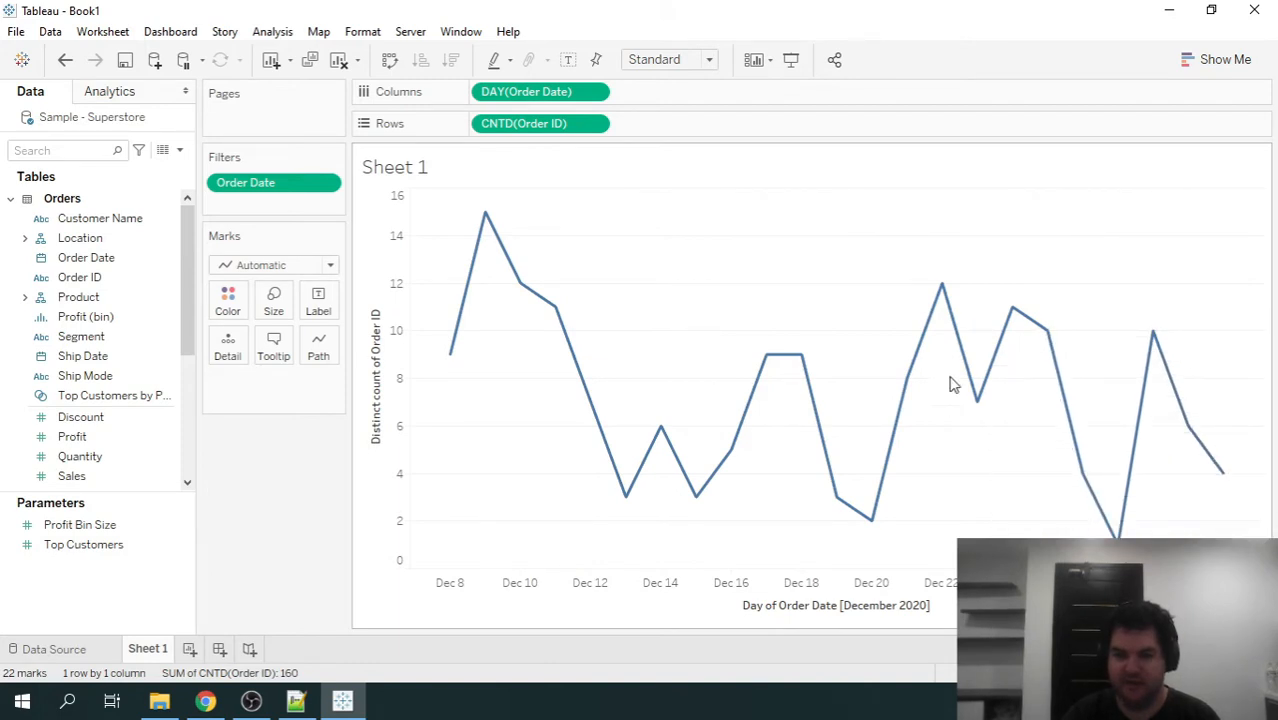
mouse_move(754, 383)
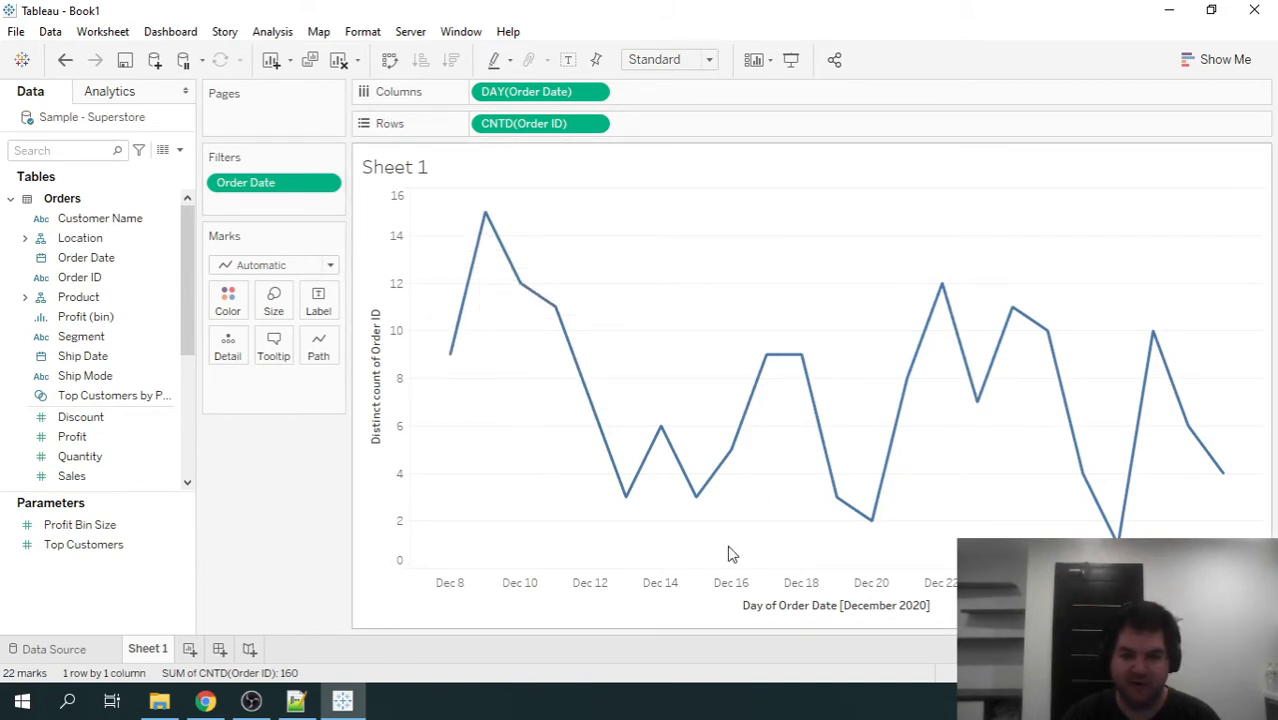
click(596, 92)
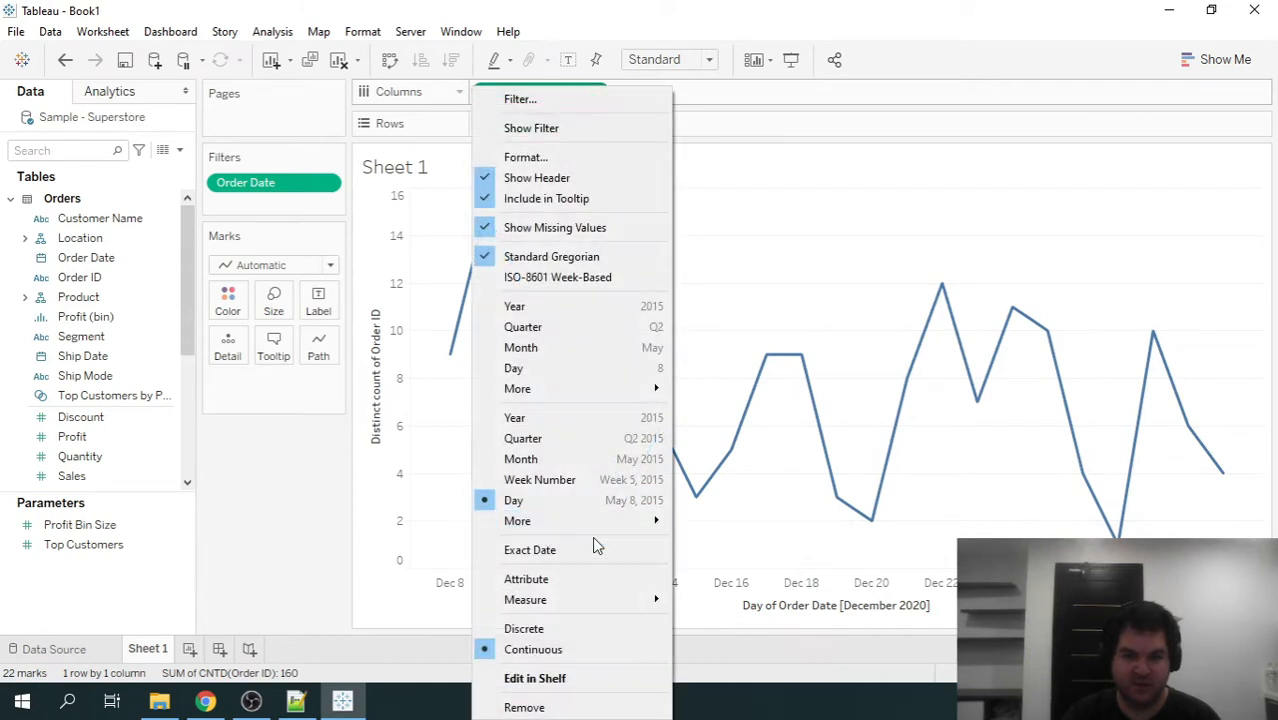
click(567, 631)
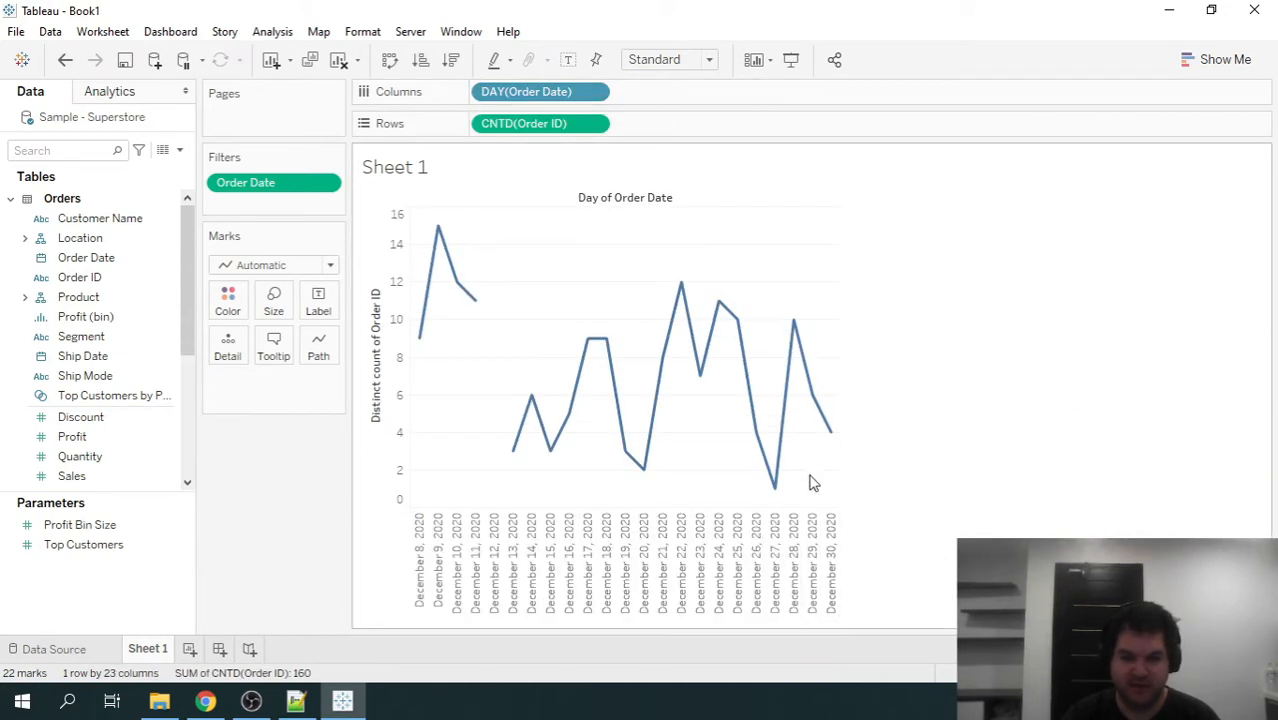
Anchor the Order Date relative filter to 12/31/2020, keeping the last 180 days.
click(333, 182)
click(265, 138)
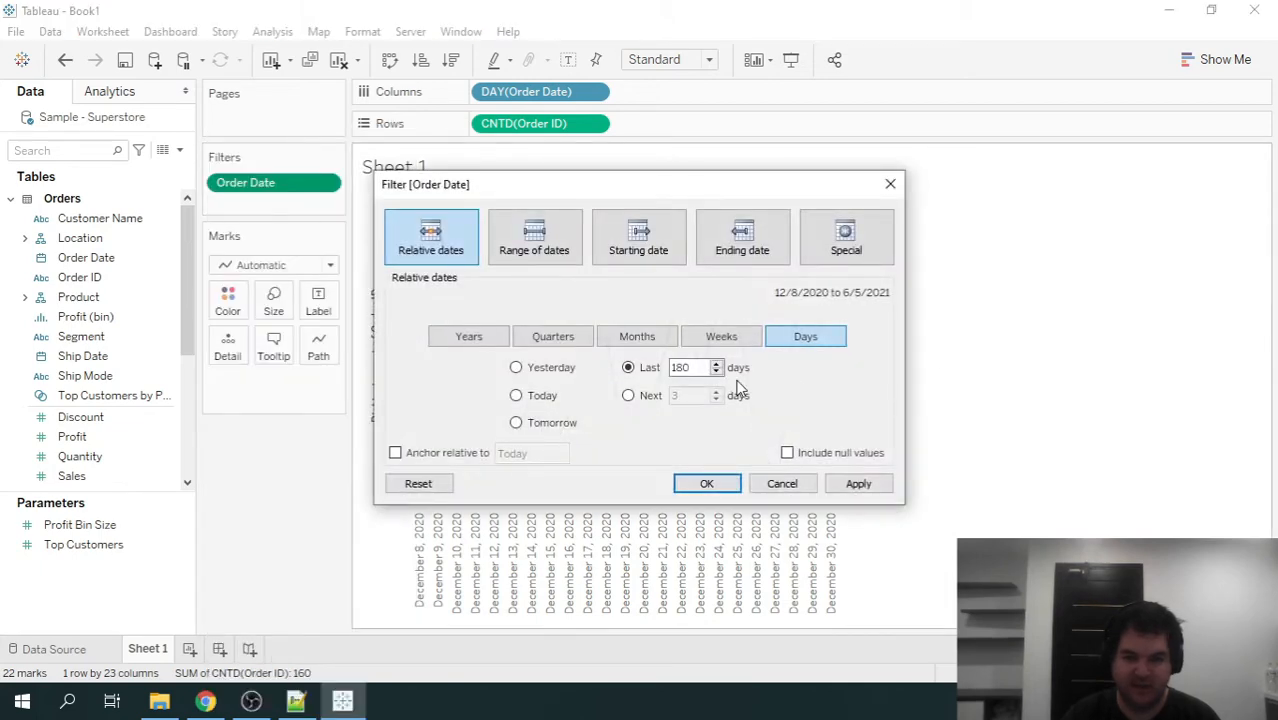
click(428, 456)
click(548, 454)
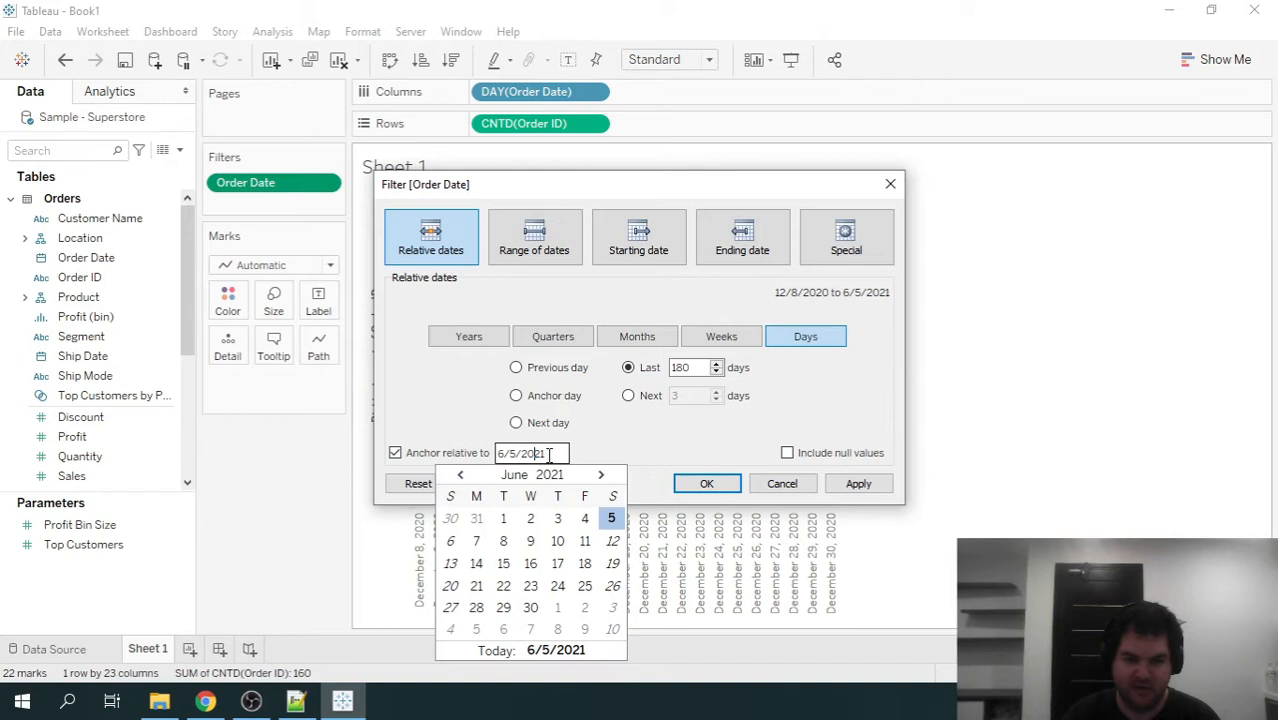
click(460, 475)
click(519, 476)
click(537, 455)
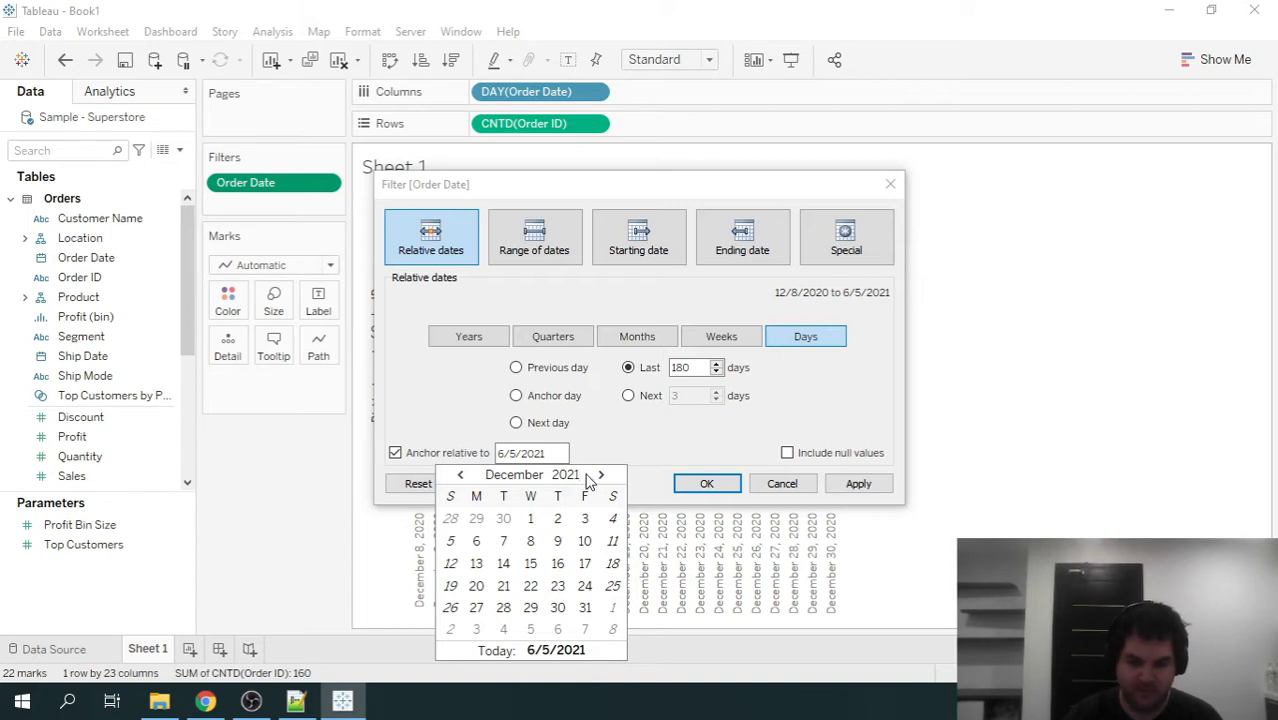
click(604, 486)
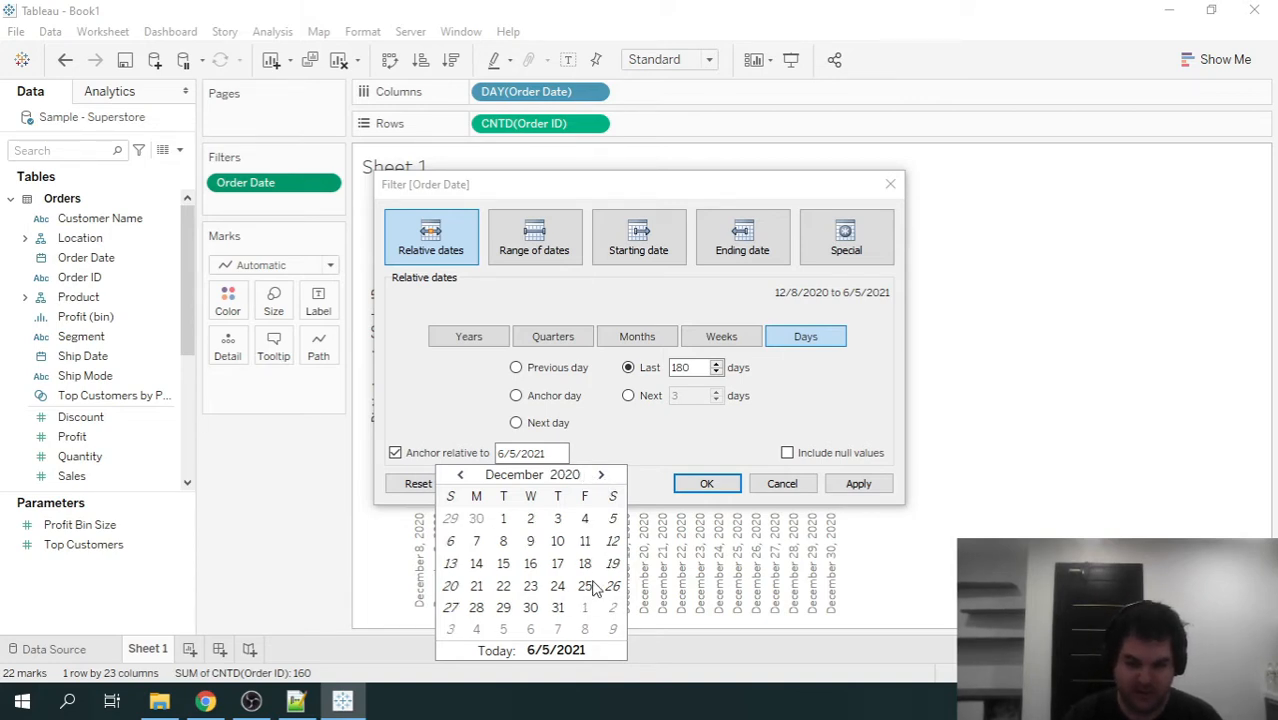
click(558, 609)
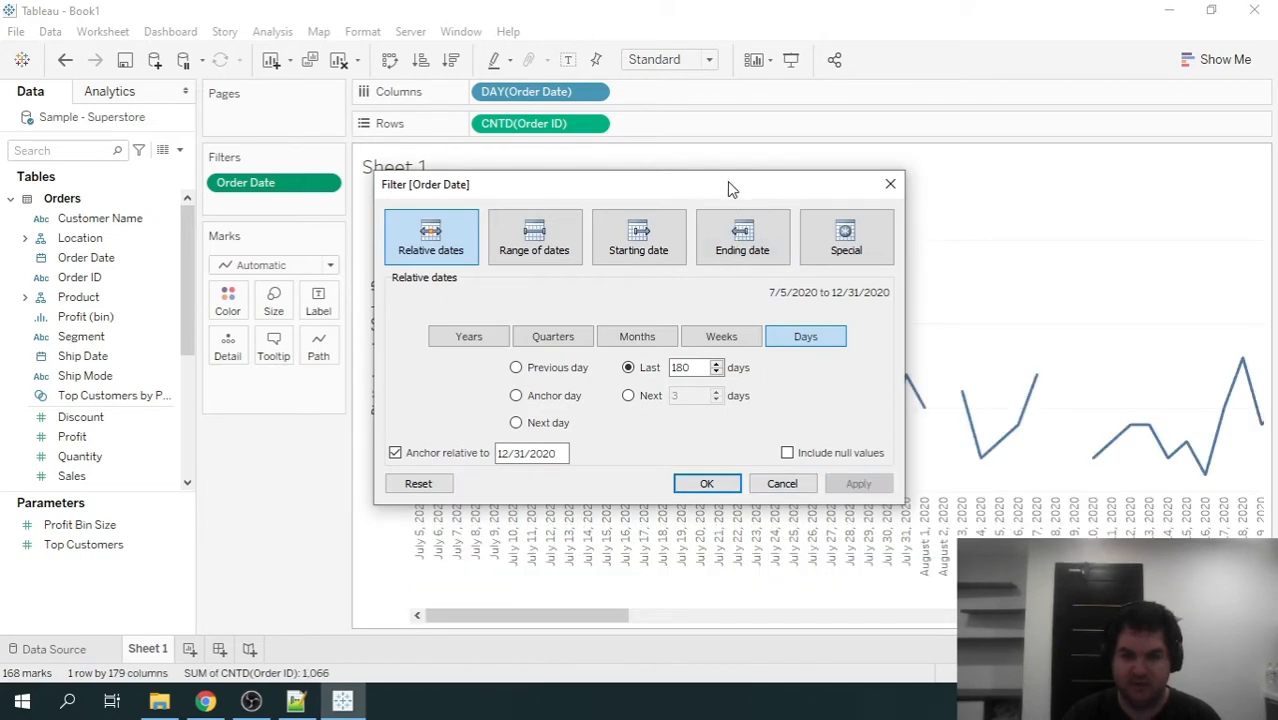
click(705, 484)
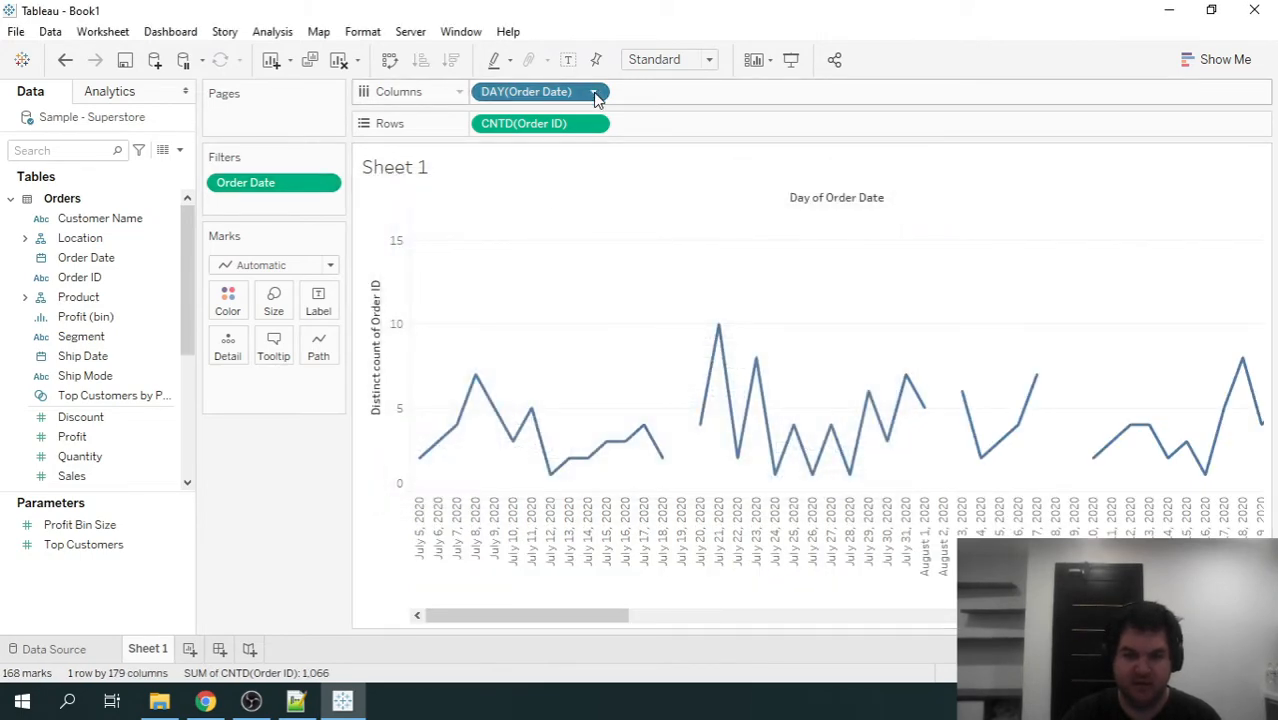
Convert the Order Date day on Columns back to continuous.
click(598, 92)
click(535, 649)
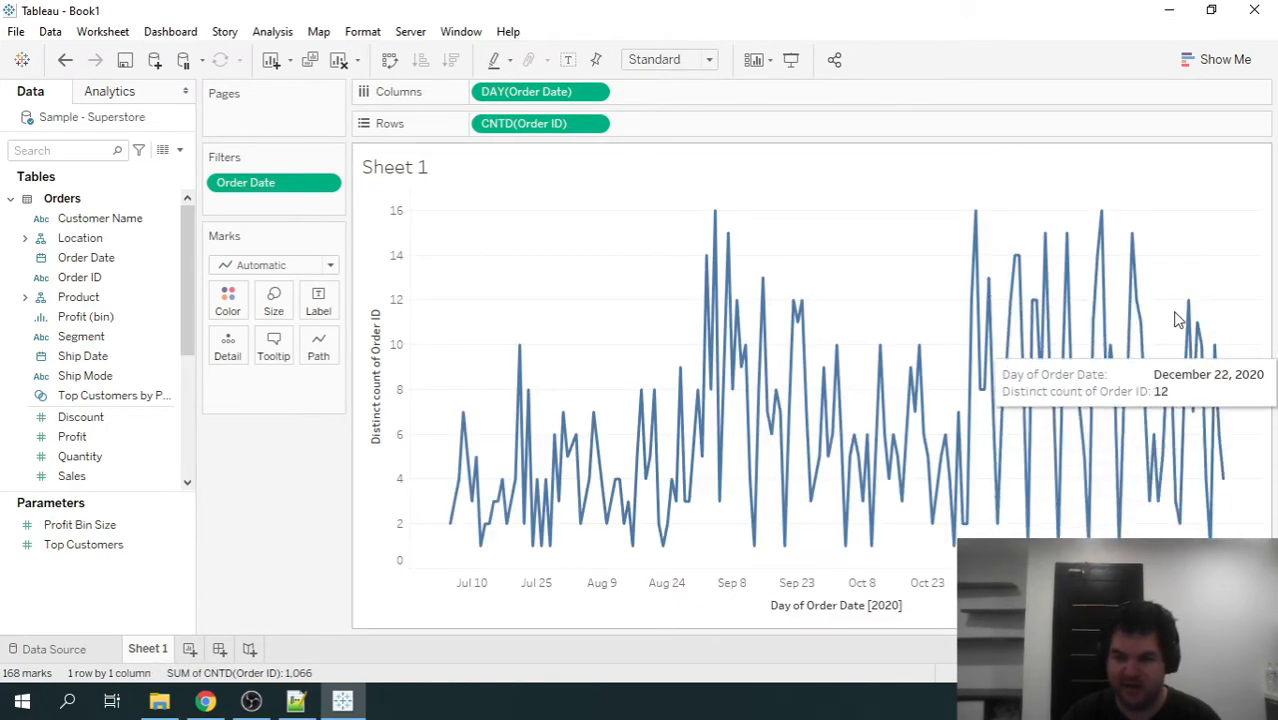
Review the date options of the Order Date column and the settings of the Order Date filter without changing them.
click(593, 92)
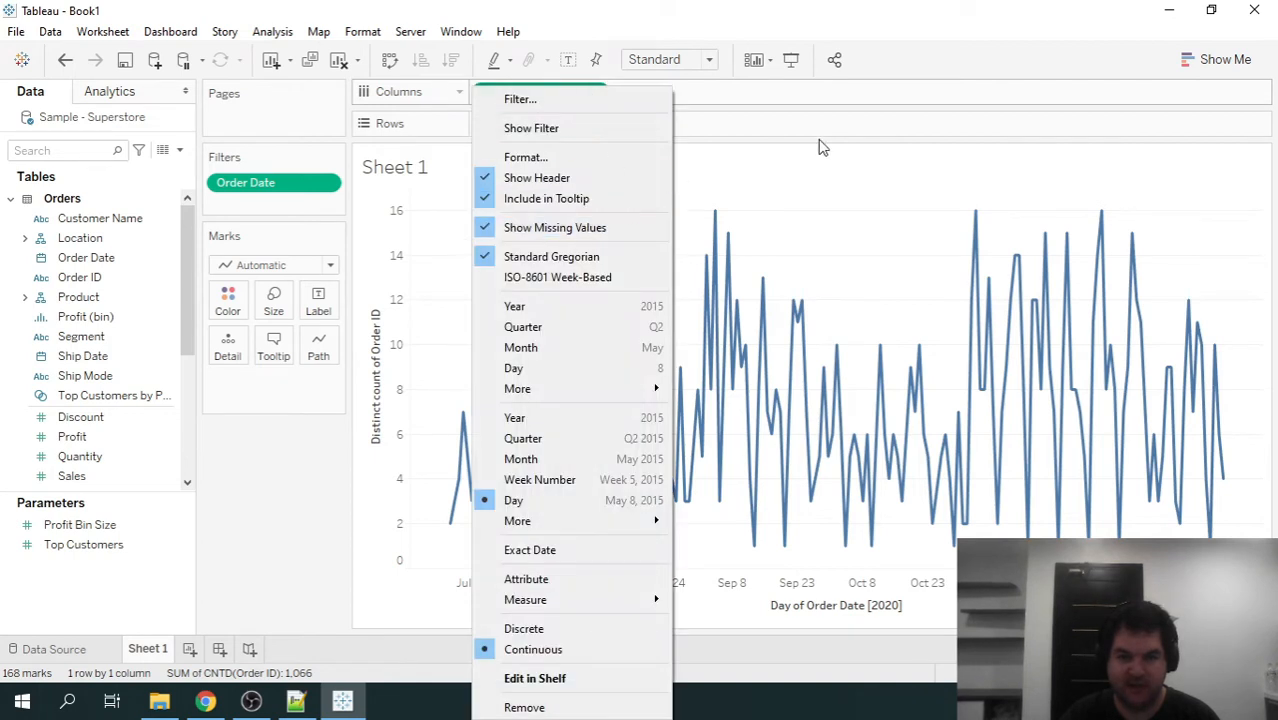
click(873, 172)
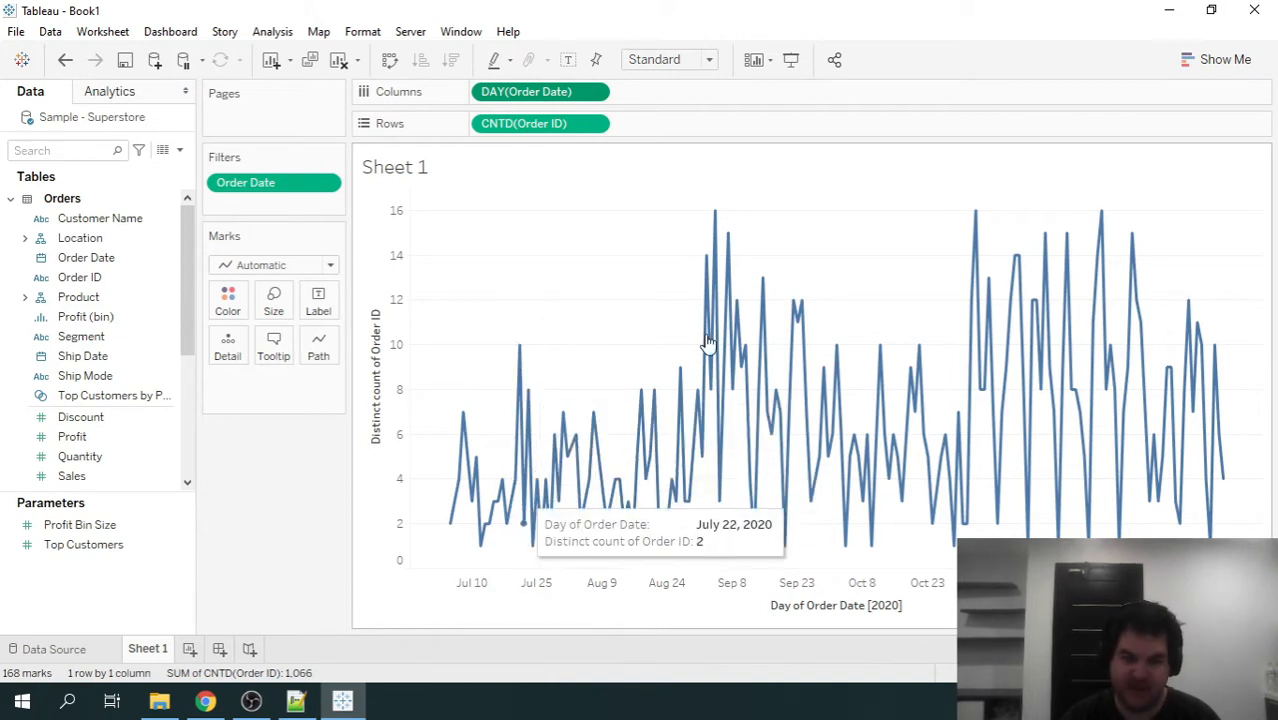
click(599, 91)
click(910, 23)
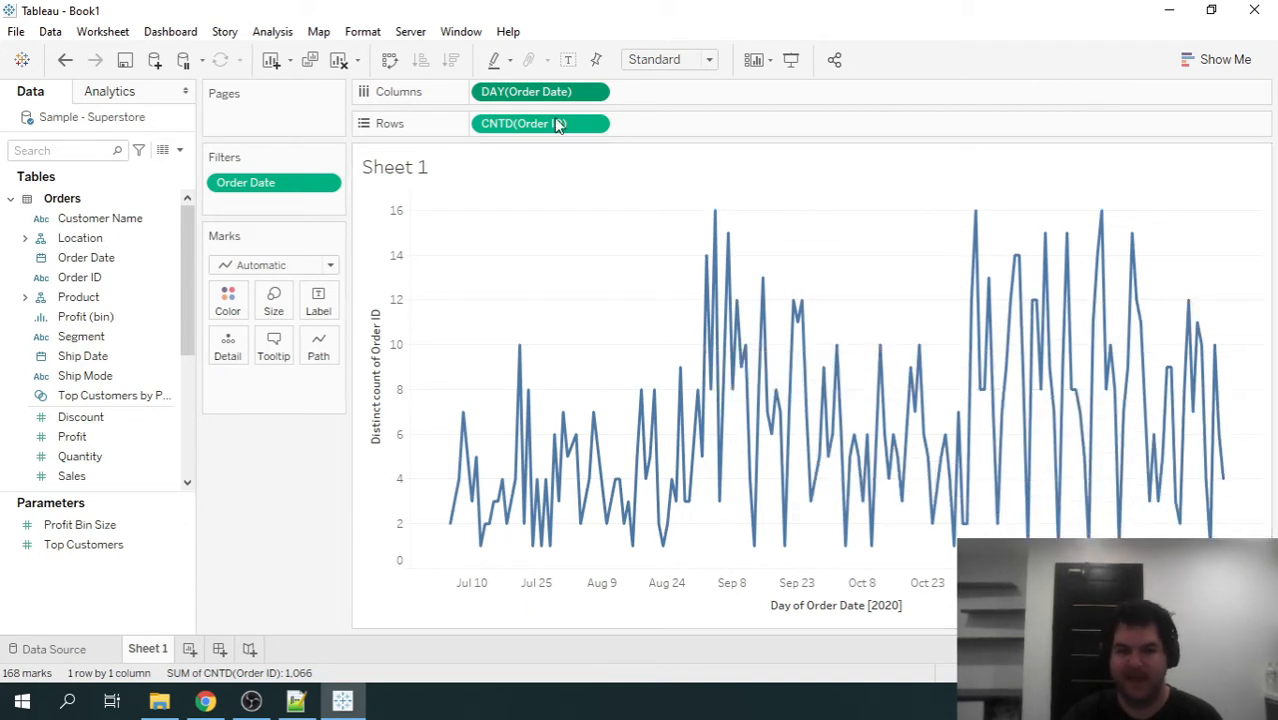
click(327, 186)
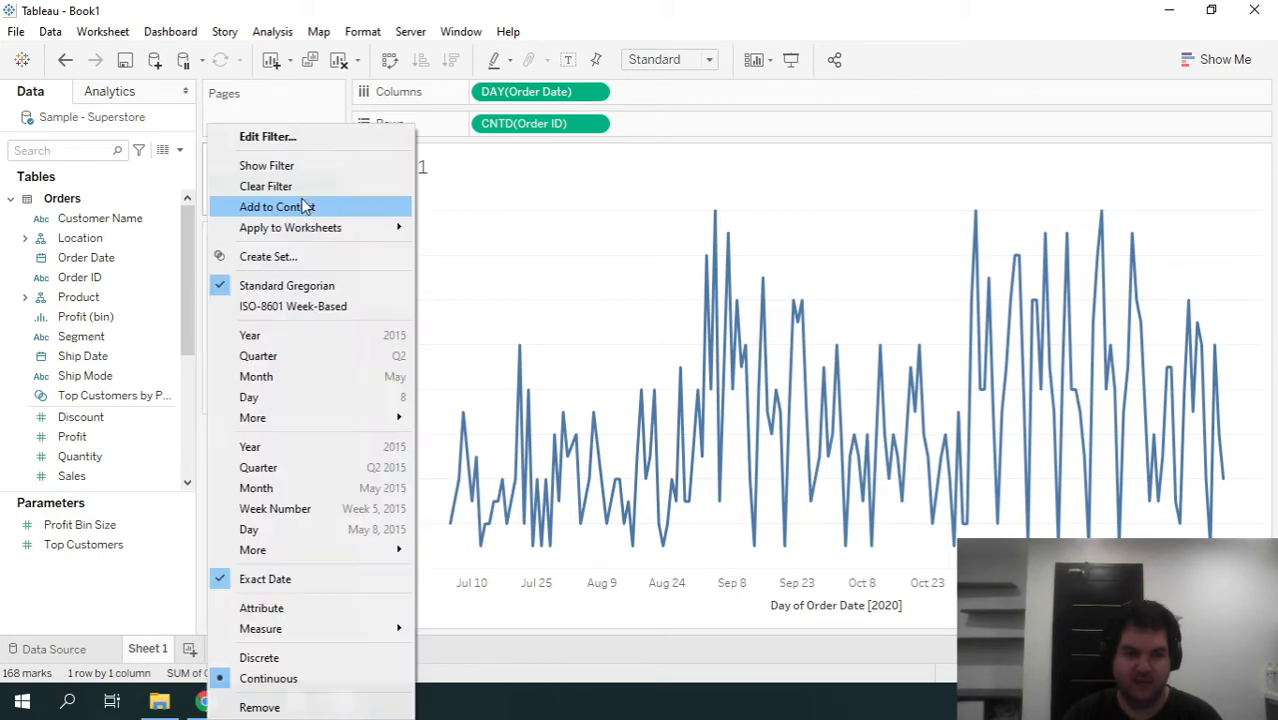
click(300, 136)
click(799, 489)
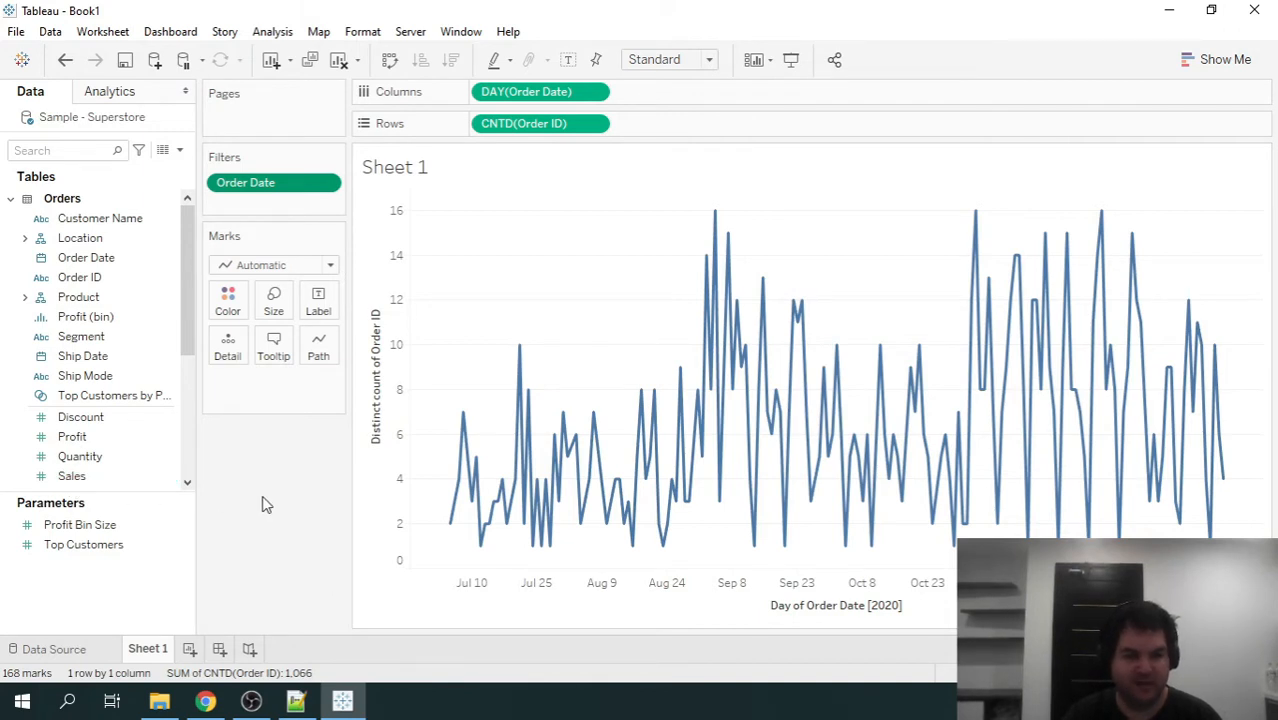
Collapse the Orders table in the field list.
drag(188, 262, 205, 238)
click(10, 199)
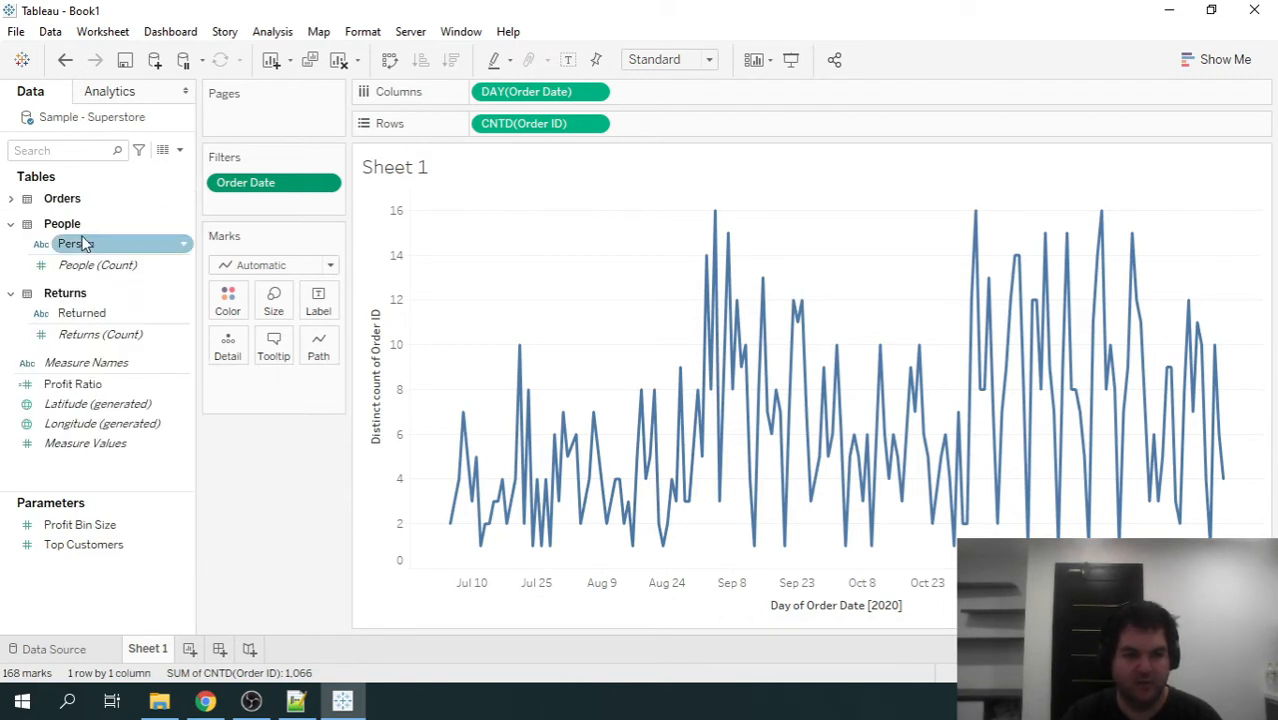
Expand the Orders table in the field list, and copy the complete WINDOW_SUM formula from Notepad++.
click(10, 200)
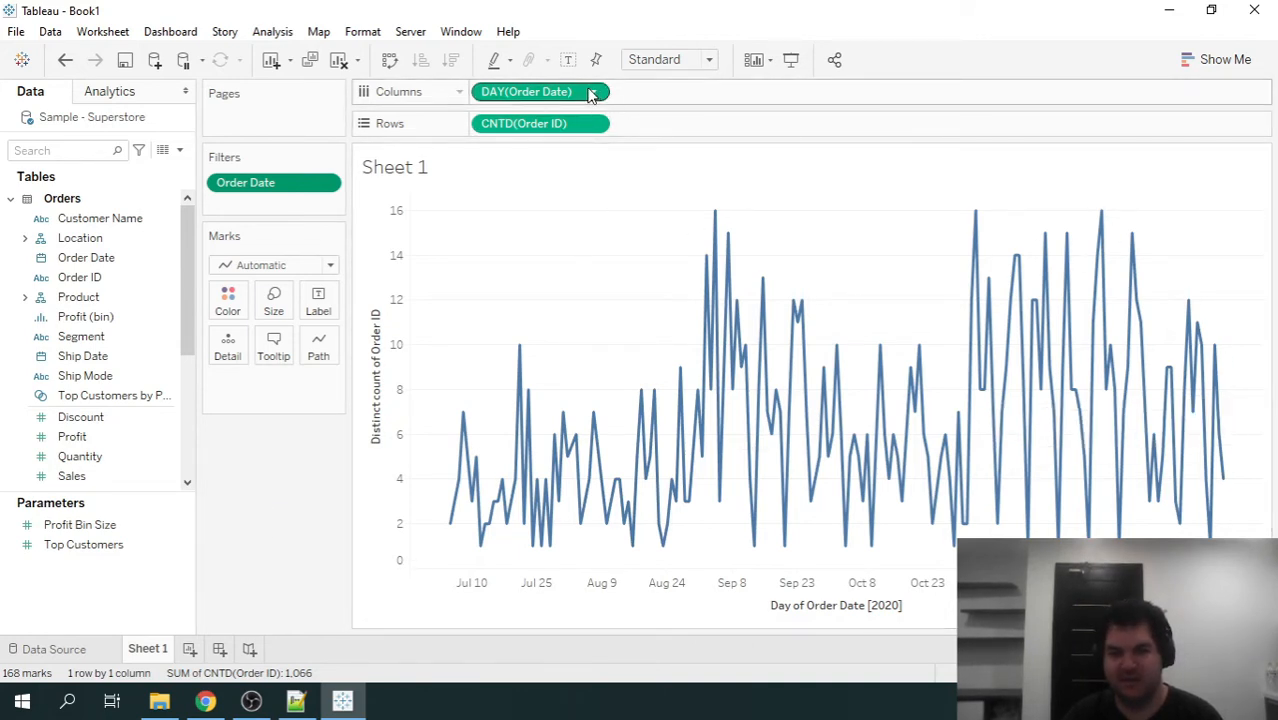
mouse_move(909, 403)
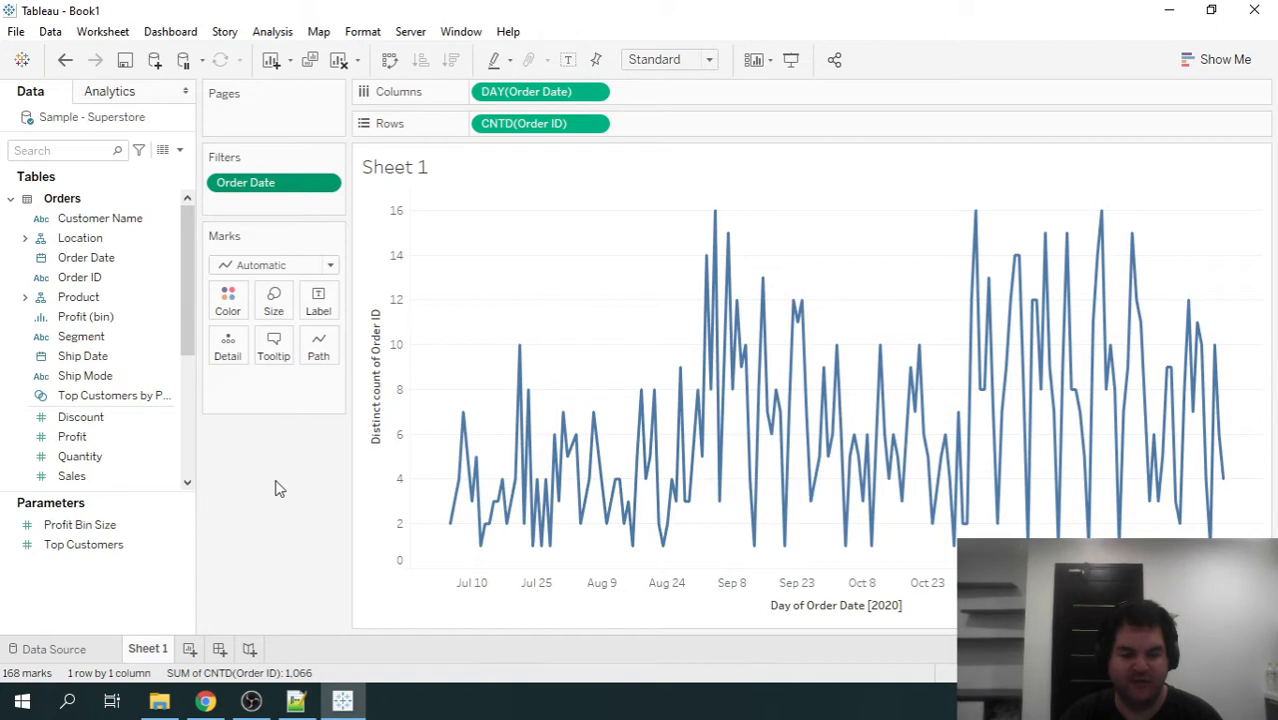
click(297, 700)
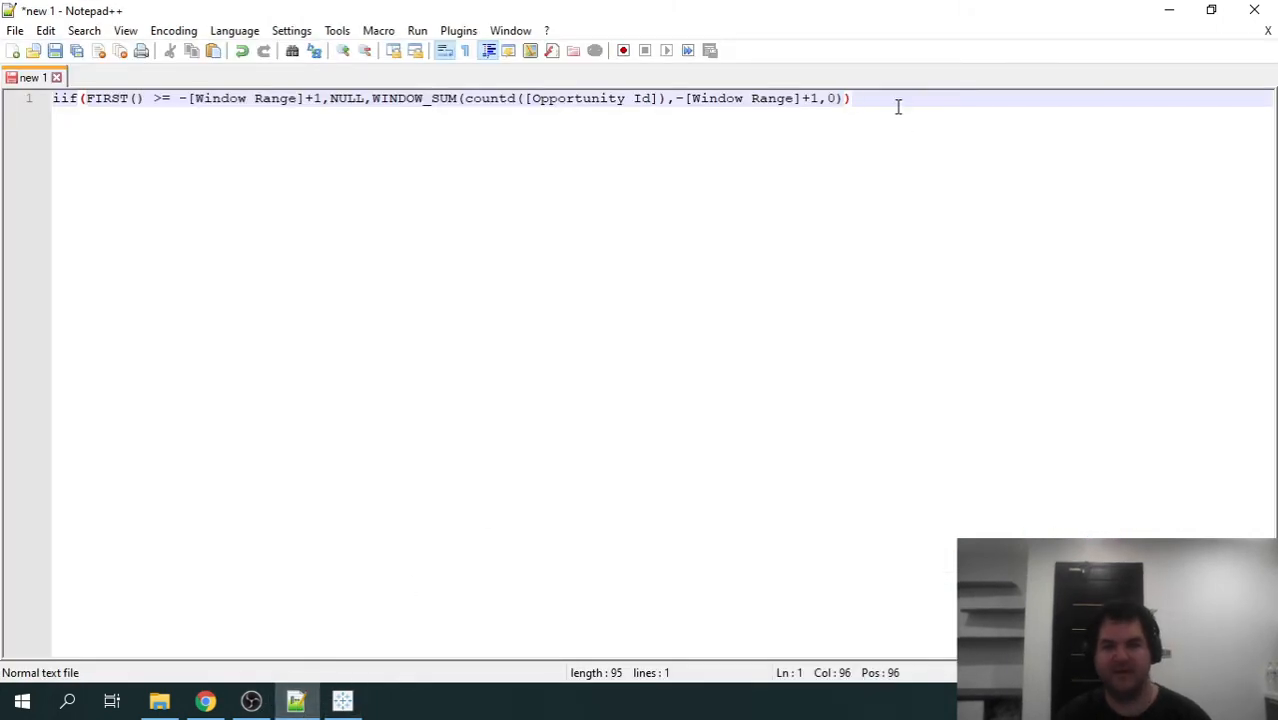
drag(903, 100, 3, 93)
key(ctrl+c)
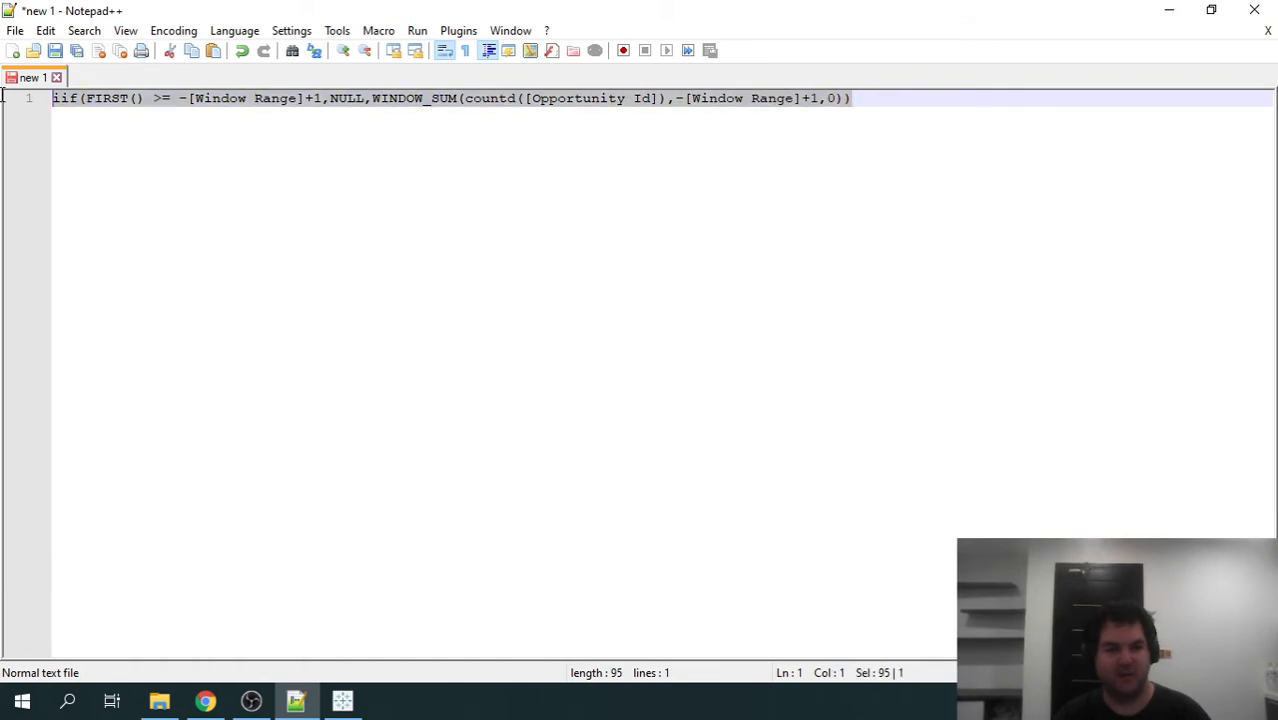
Return to Tableau and create a calculated field containing the copied formula iif(FIRST() >= -[Window Range]+1,NULL,WINDOW_SUM(countd([Opportunity Id]),-[Window Range]+1,0)).
click(343, 702)
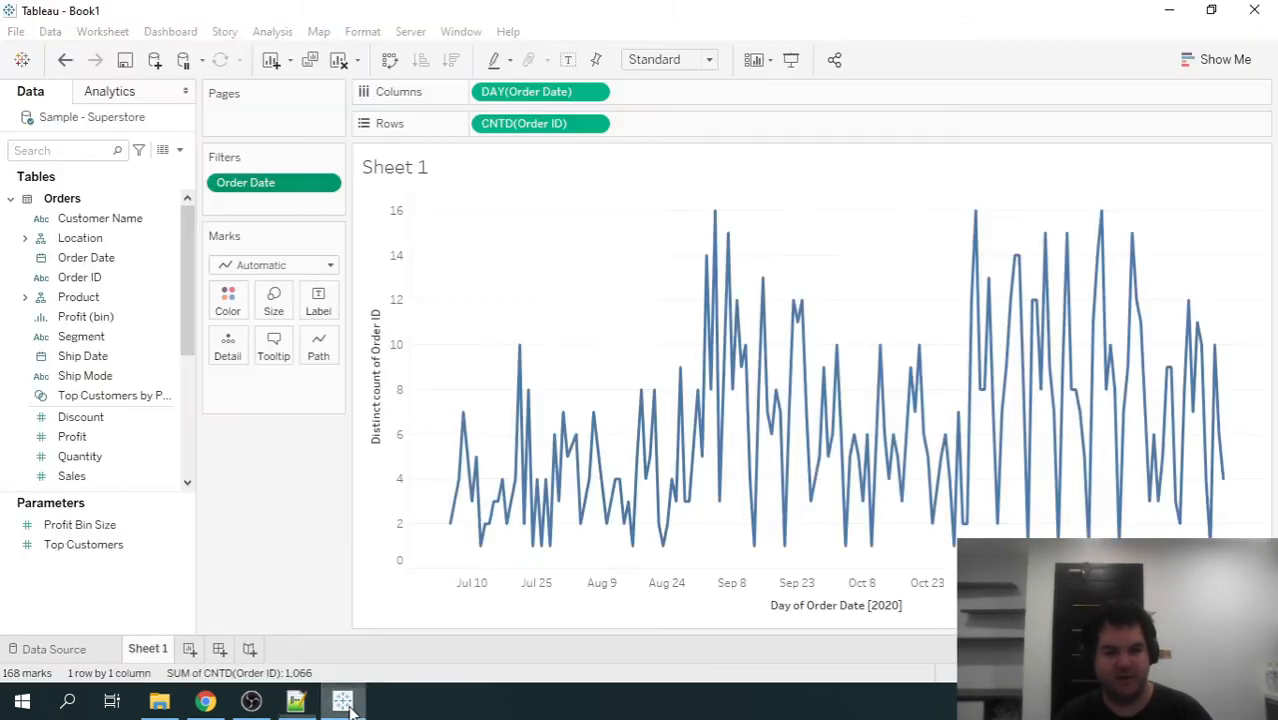
click(180, 150)
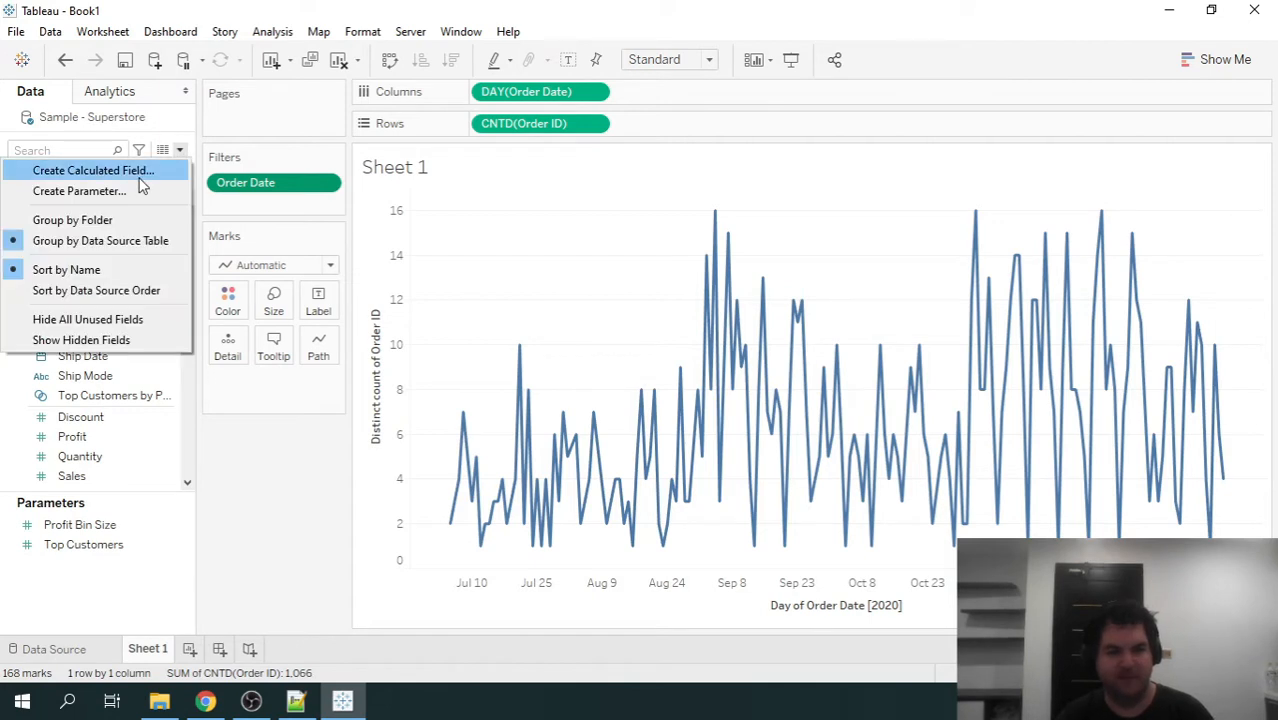
click(140, 175)
key(ctrl+v)
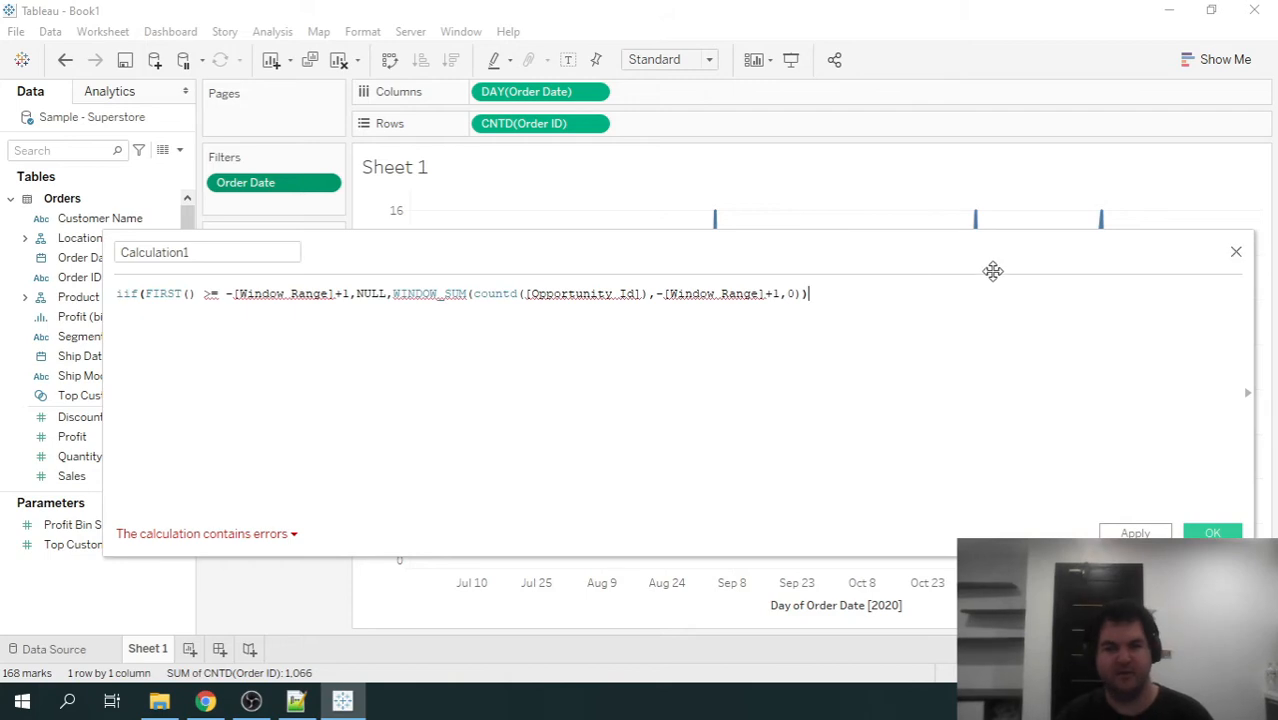
drag(850, 292, 123, 281)
click(477, 350)
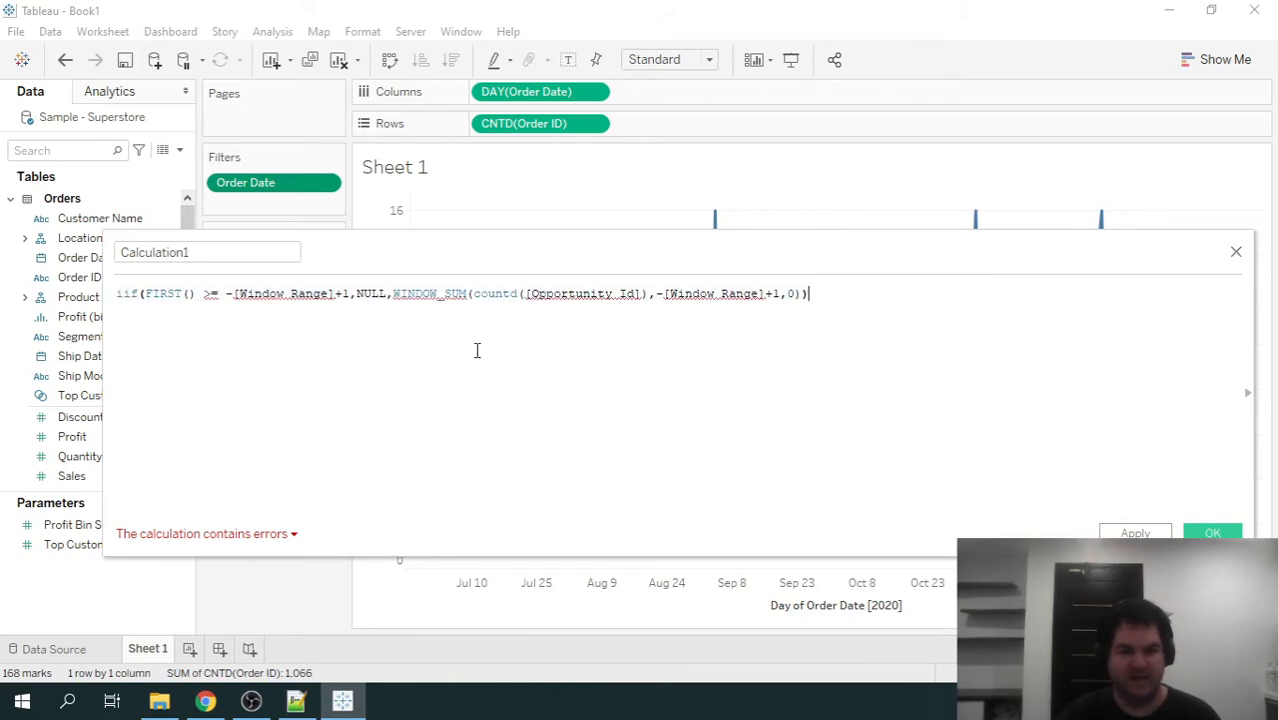
Replace the Opportunity Id field inside the formula's countd function with Order ID.
drag(640, 293, 536, 296)
click(502, 296)
click(612, 298)
text(Order ID)
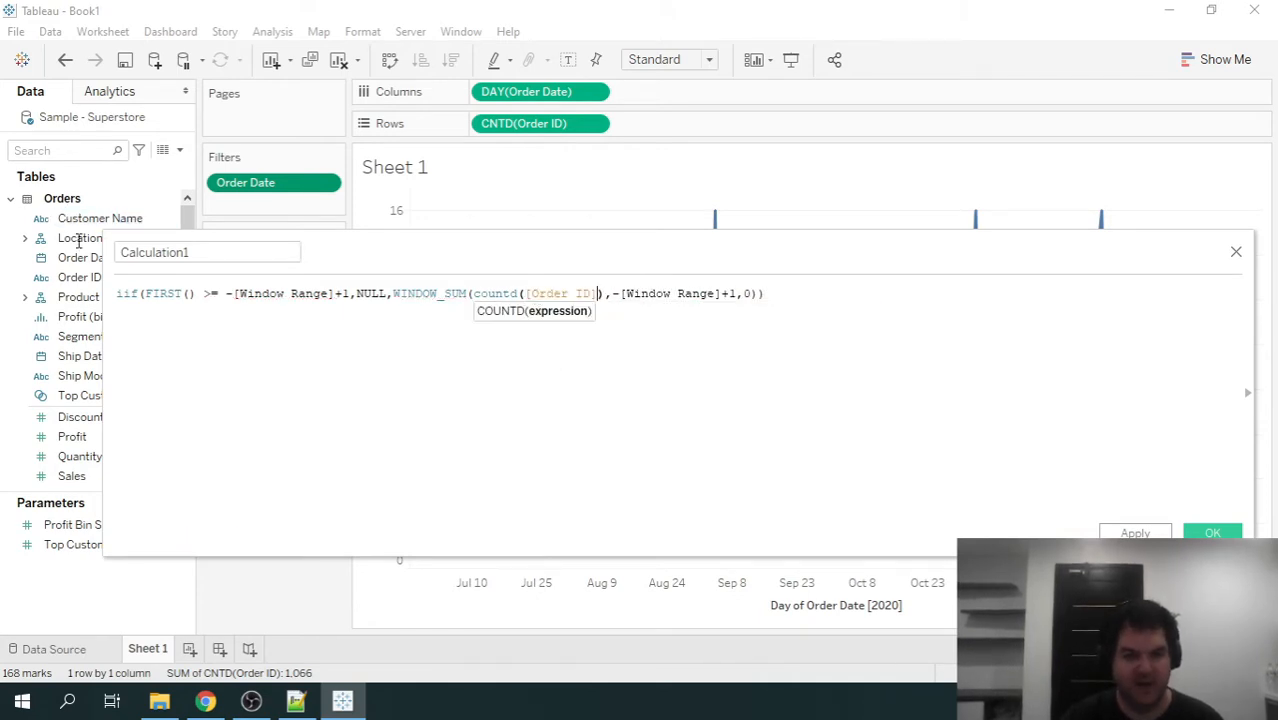
Name the calculated field MW Orders and save it.
double_click(225, 248)
text(MW)
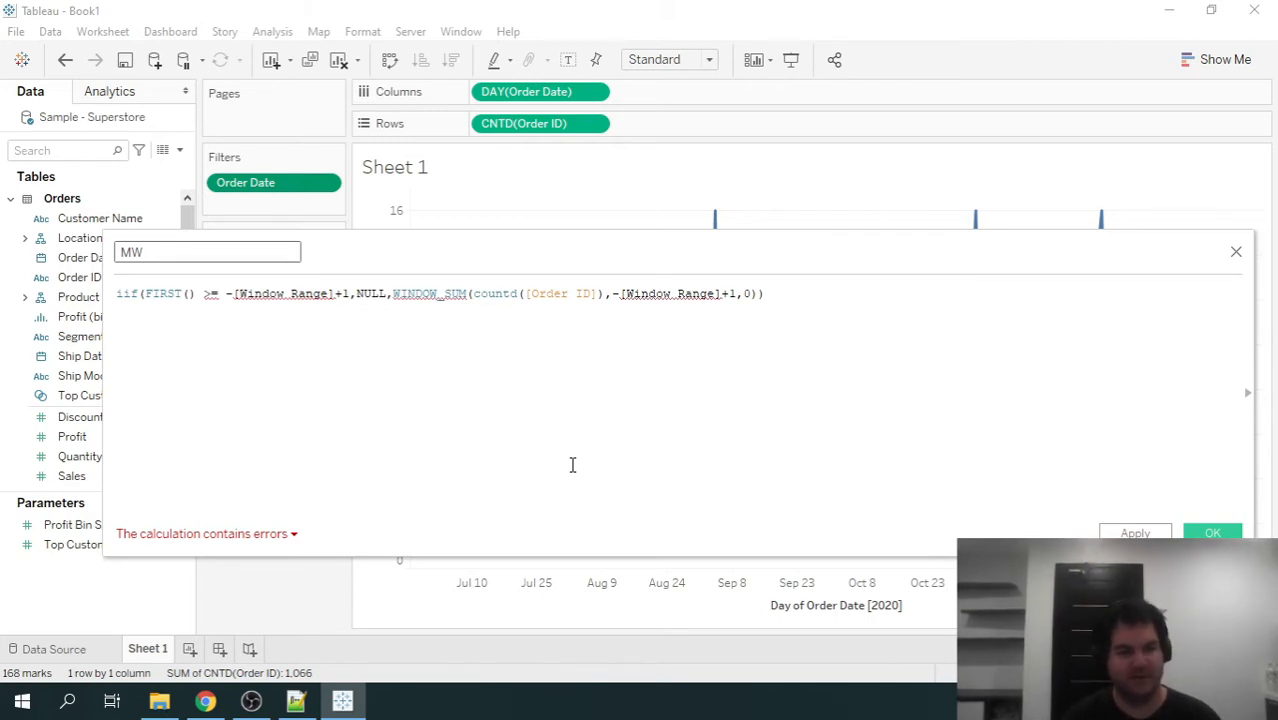
text(Ord)
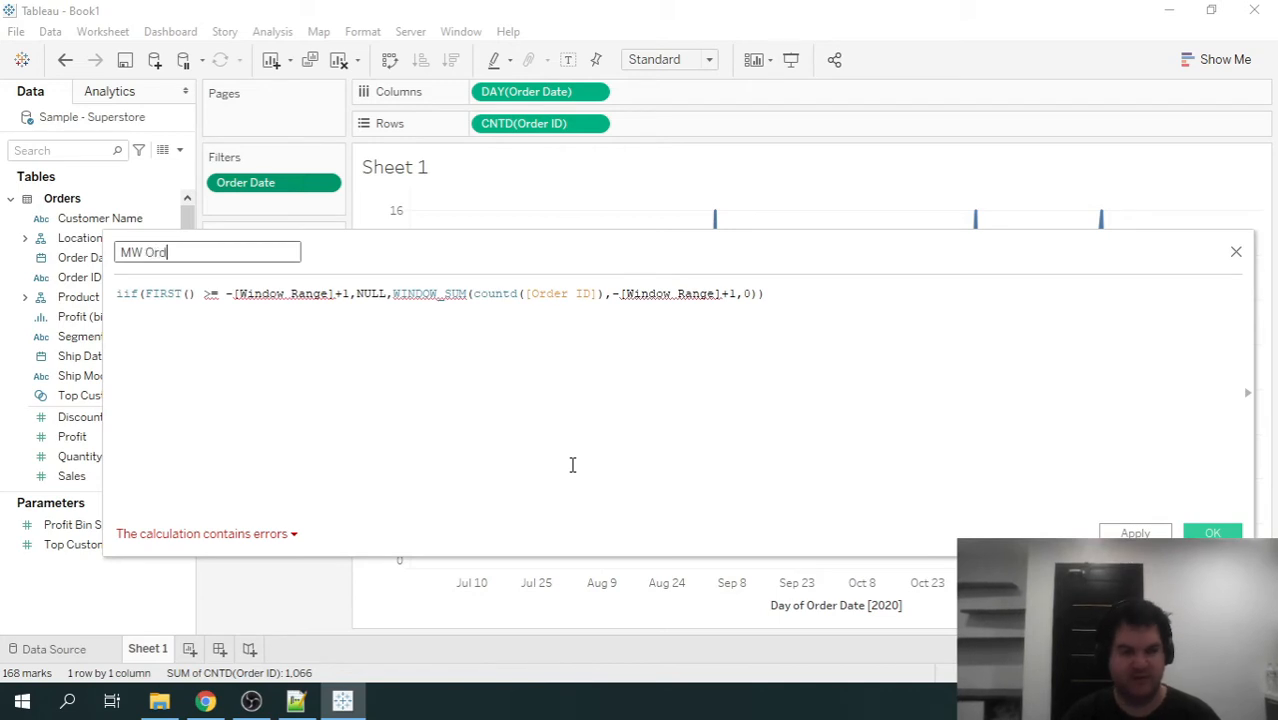
text(ers)
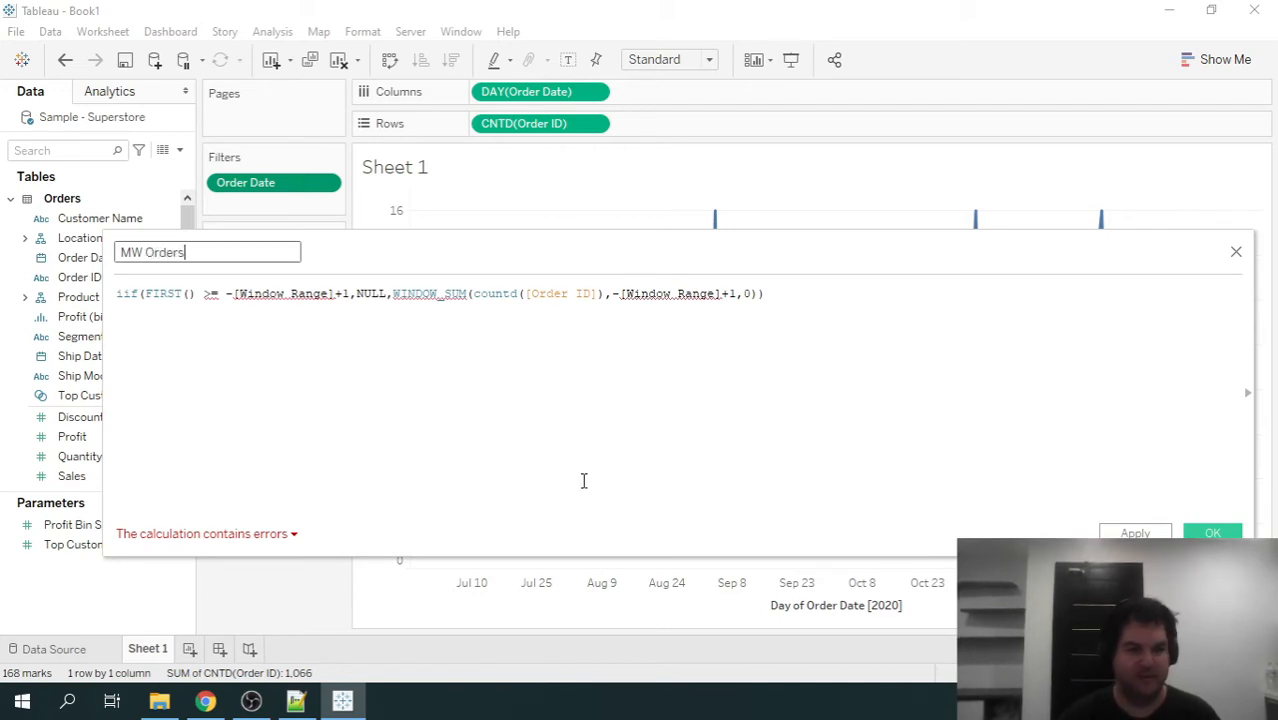
click(1212, 533)
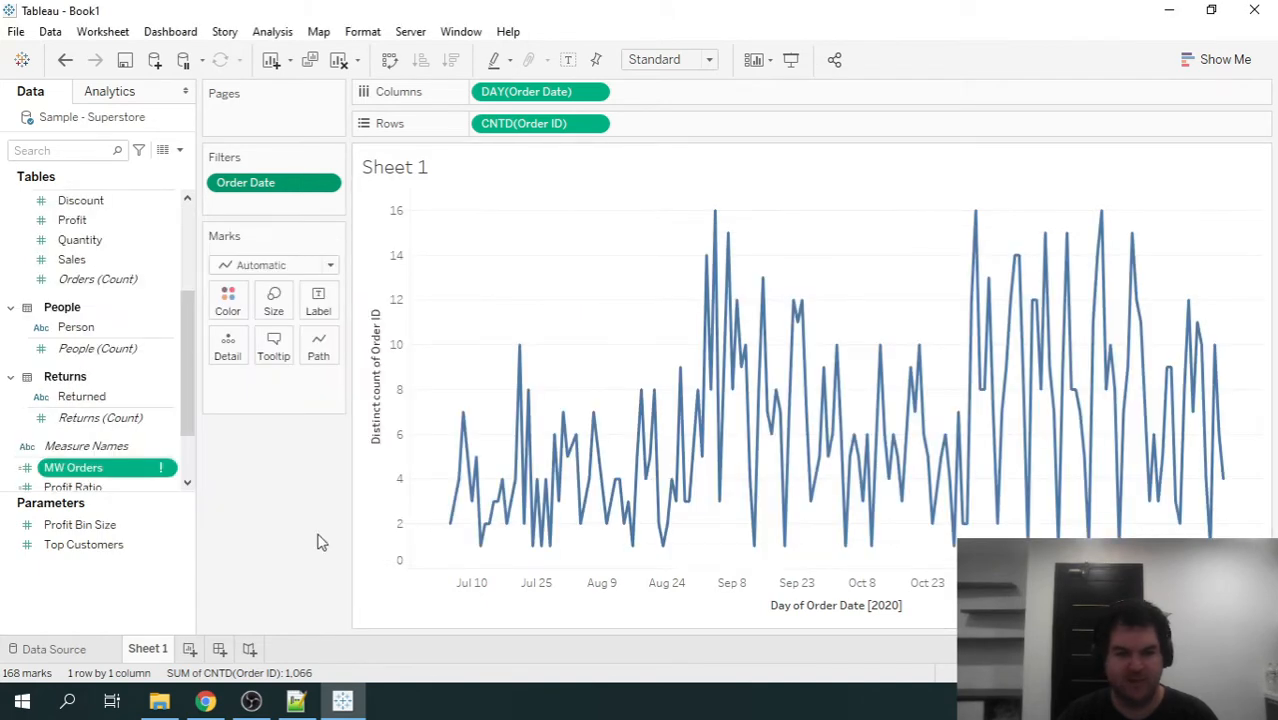
Review the WINDOW_SUM function and its start argument in the MW Orders formula, leaving the calculation as it is.
mouse_move(137, 494)
mouse_down()
mouse_move(166, 577)
mouse_move(151, 503)
mouse_up()
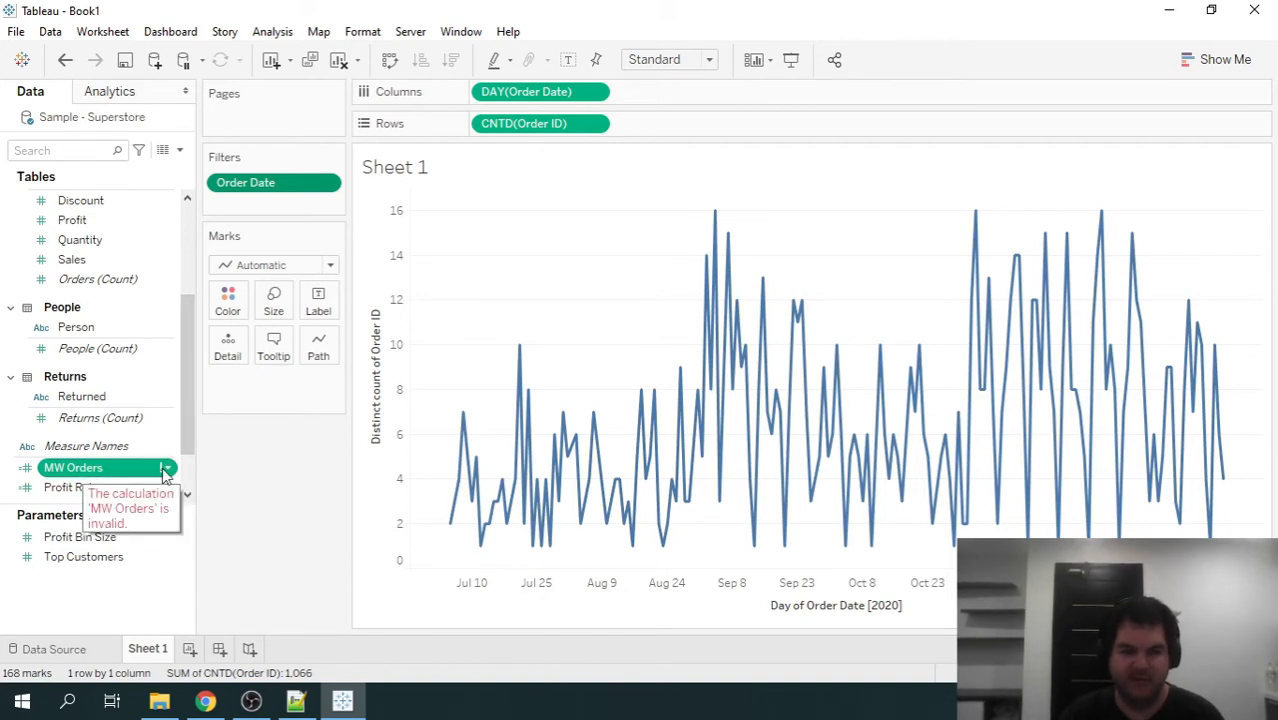
click(166, 469)
click(208, 132)
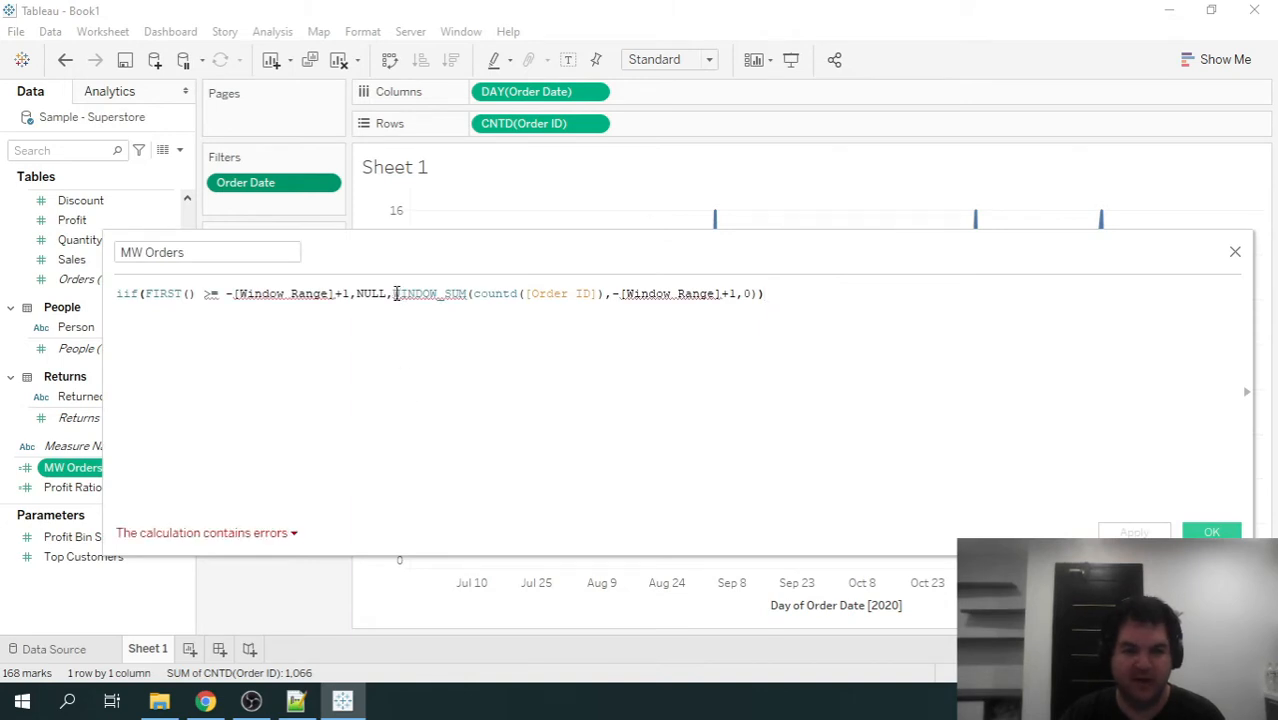
drag(396, 295, 465, 291)
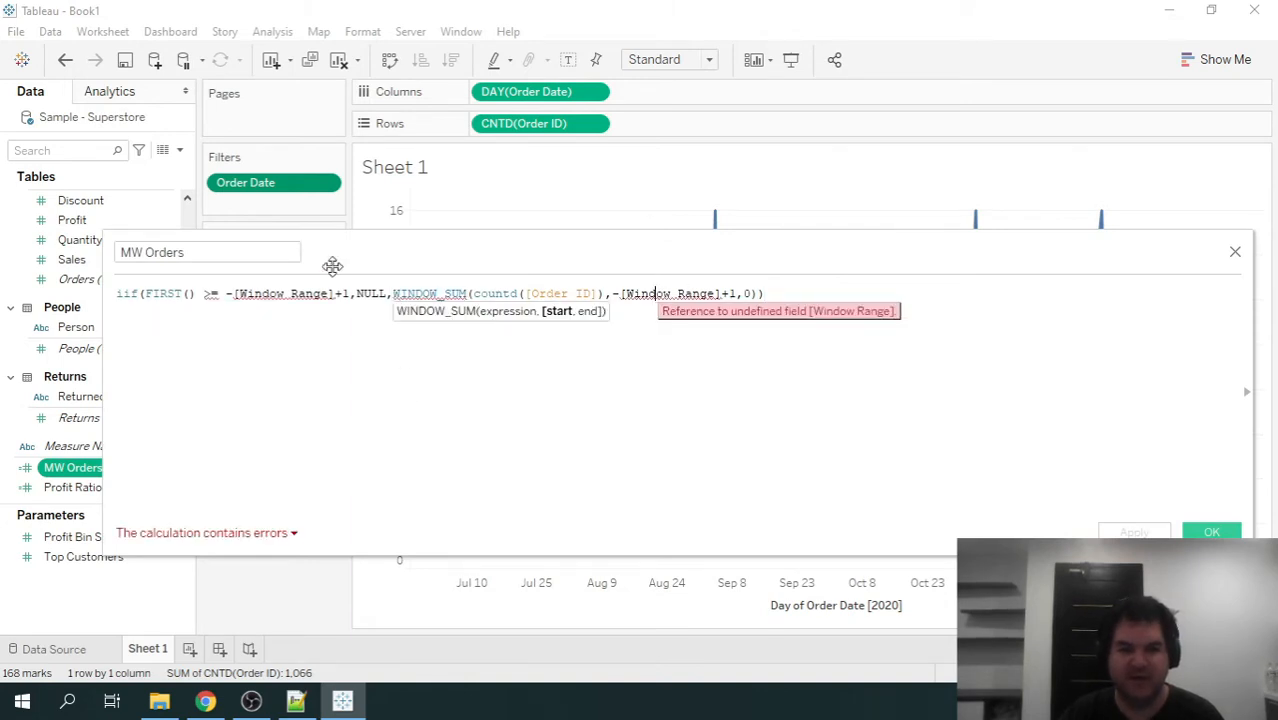
click(143, 251)
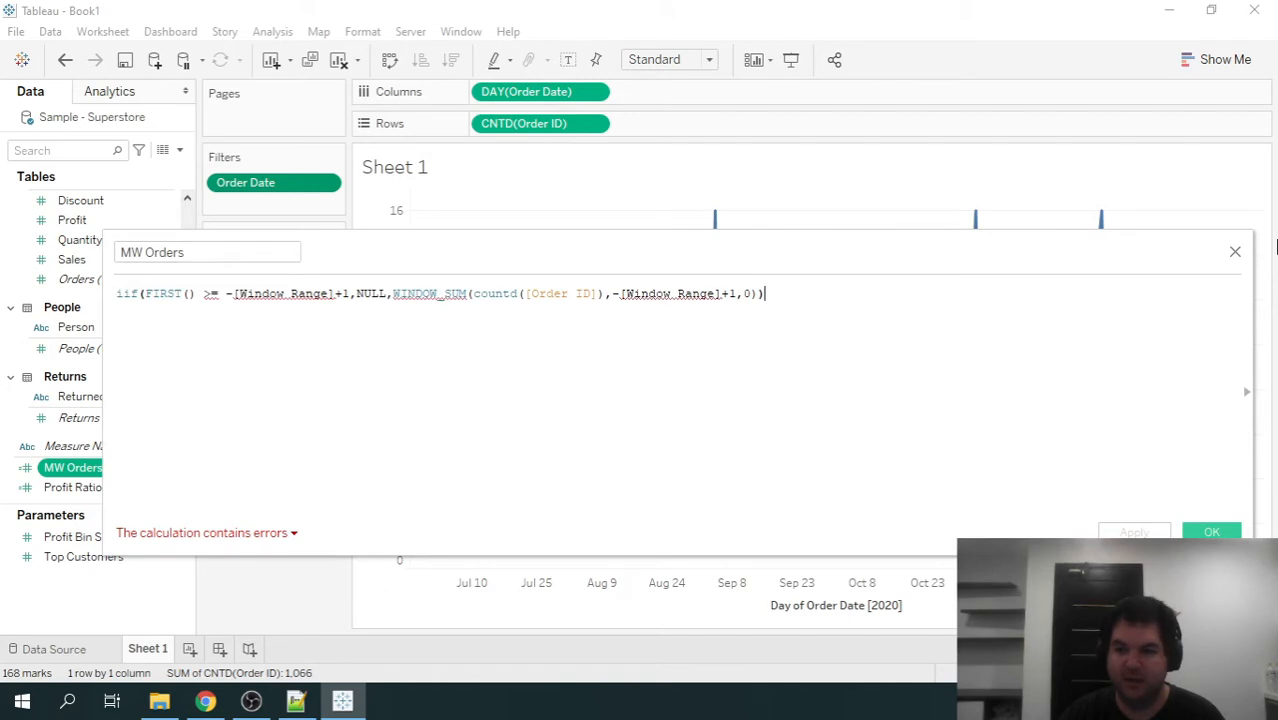
click(1235, 252)
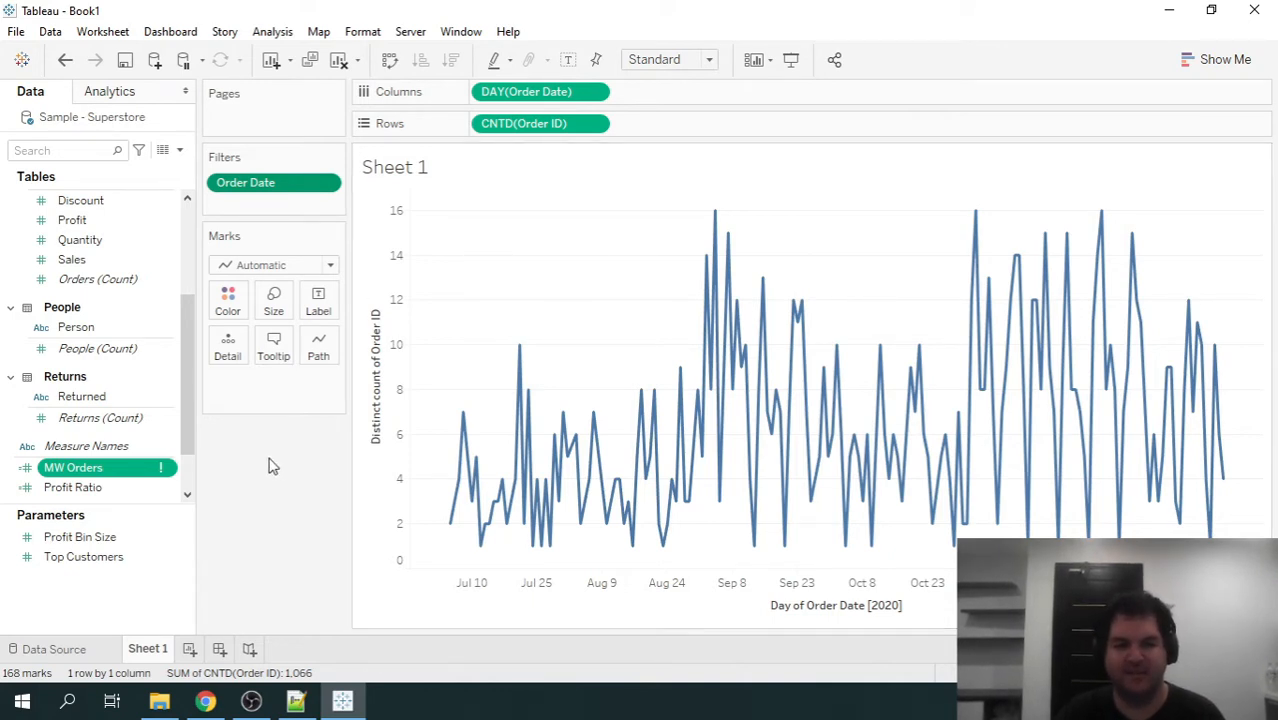
Reopen the MW Orders calculation and examine the distinct count of Order ID inside WINDOW_SUM, closing it without edits.
scroll(190, 391, down, 2)
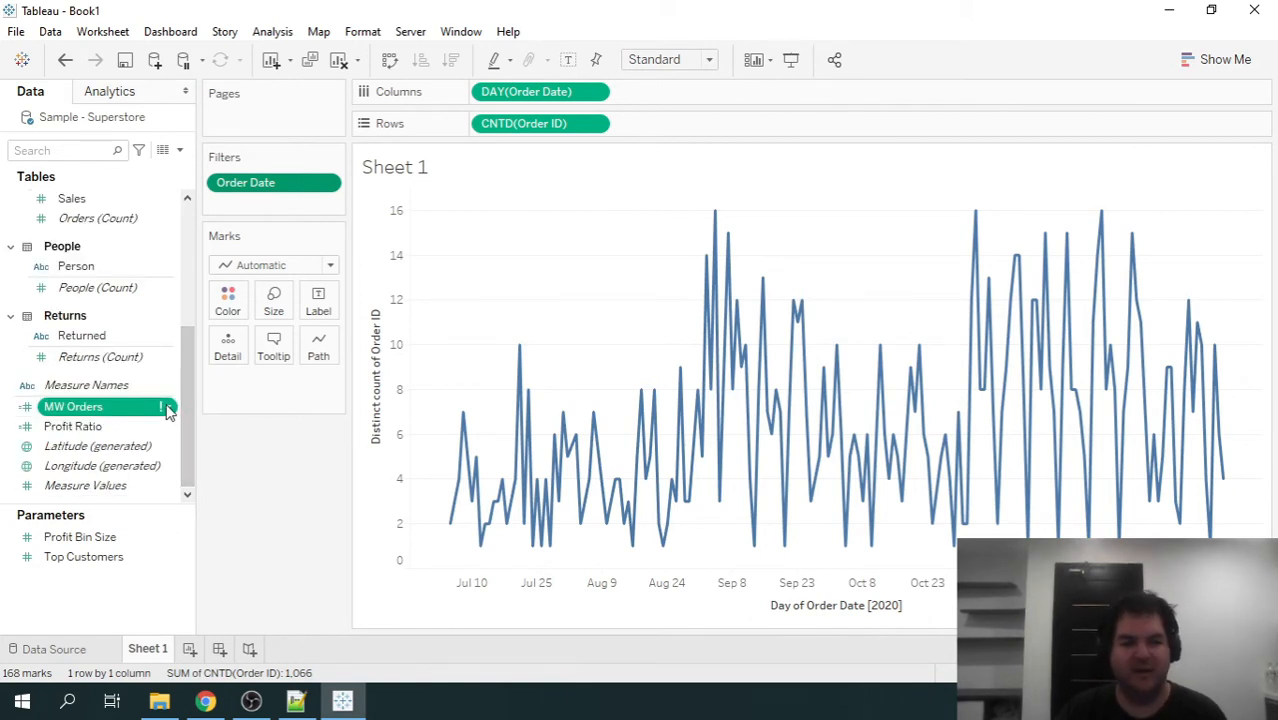
click(168, 408)
click(208, 91)
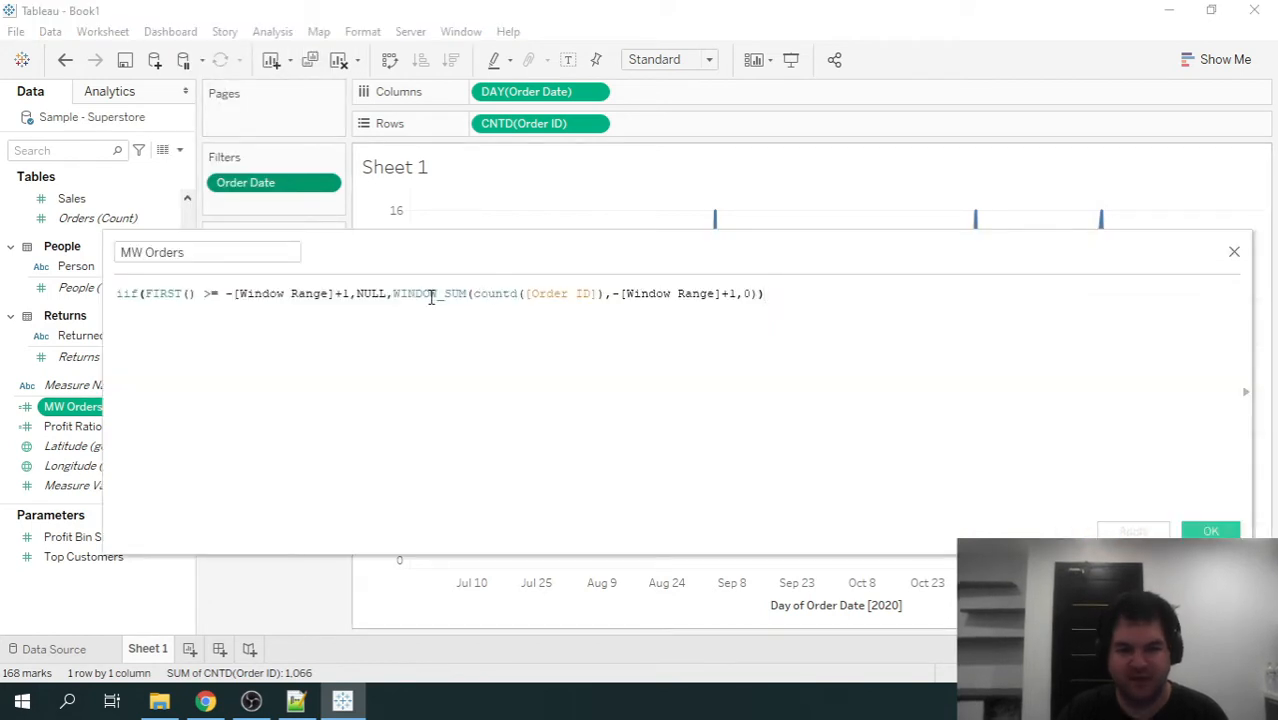
mouse_move(393, 294)
mouse_down()
mouse_move(466, 295)
mouse_move(398, 294)
mouse_up()
click(473, 296)
click(524, 294)
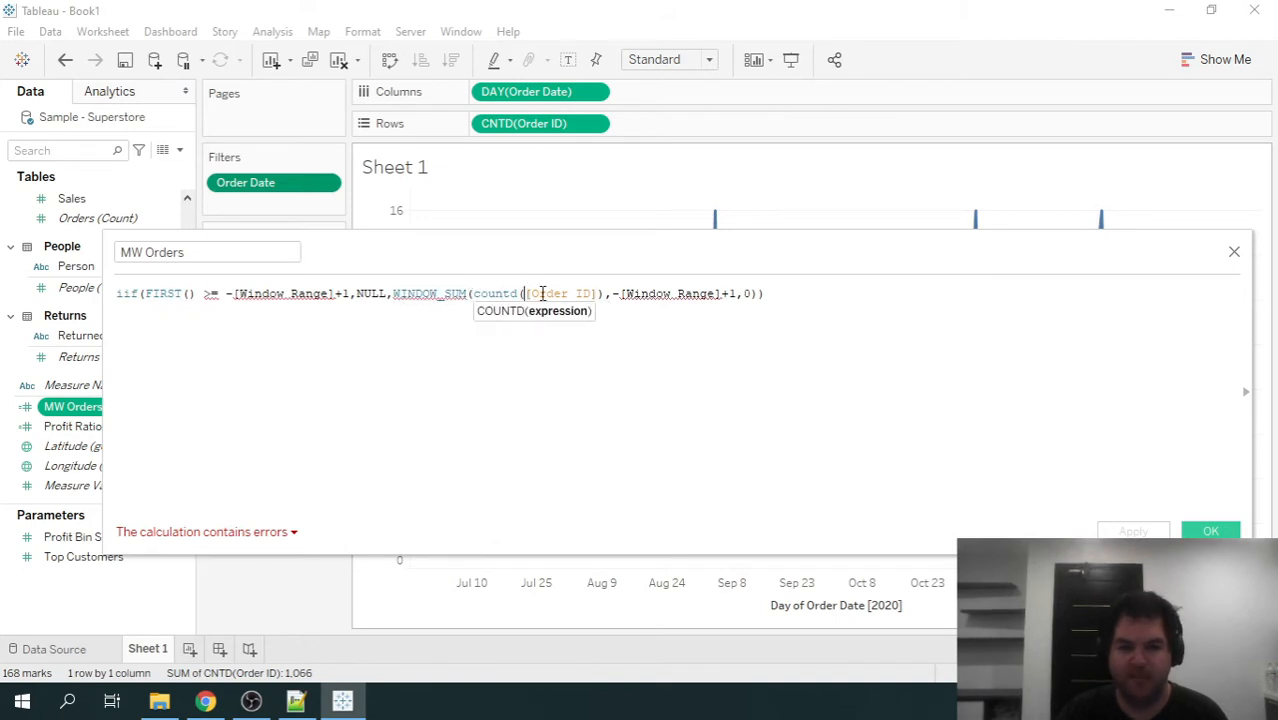
click(1235, 253)
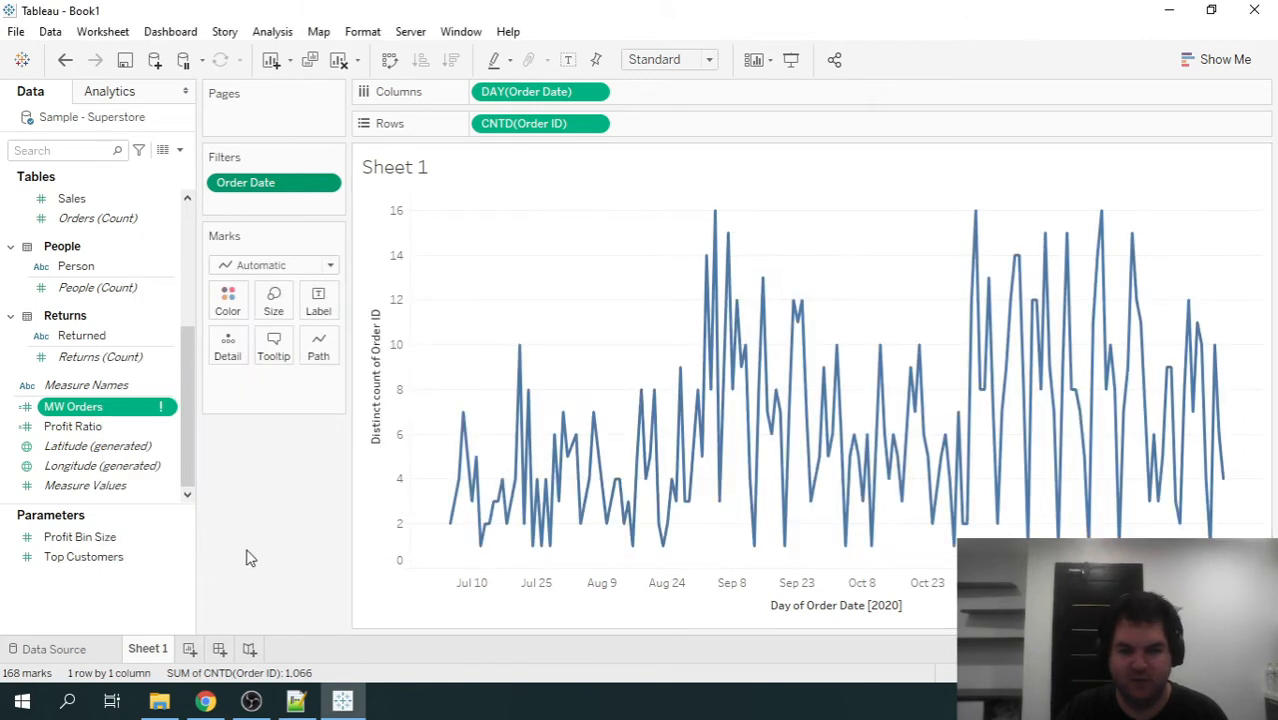
Enlarge the Parameters area below the field list.
drag(119, 484, 123, 474)
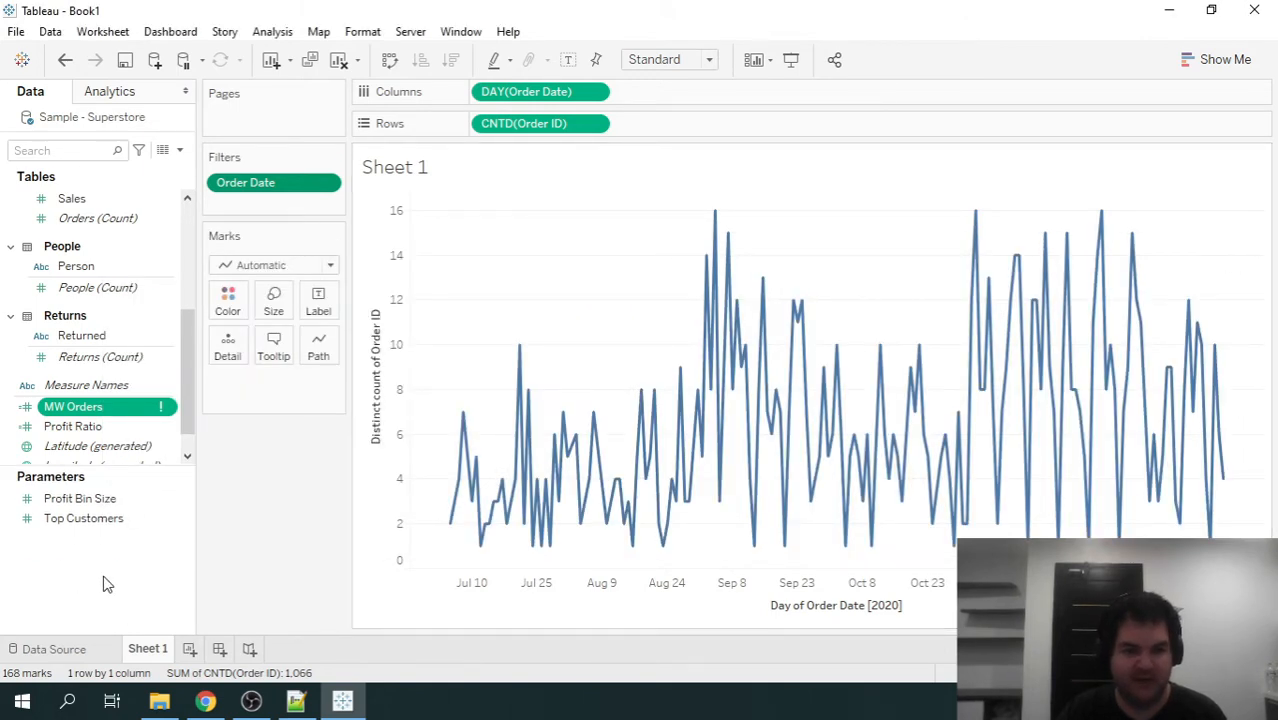
right_click(70, 580)
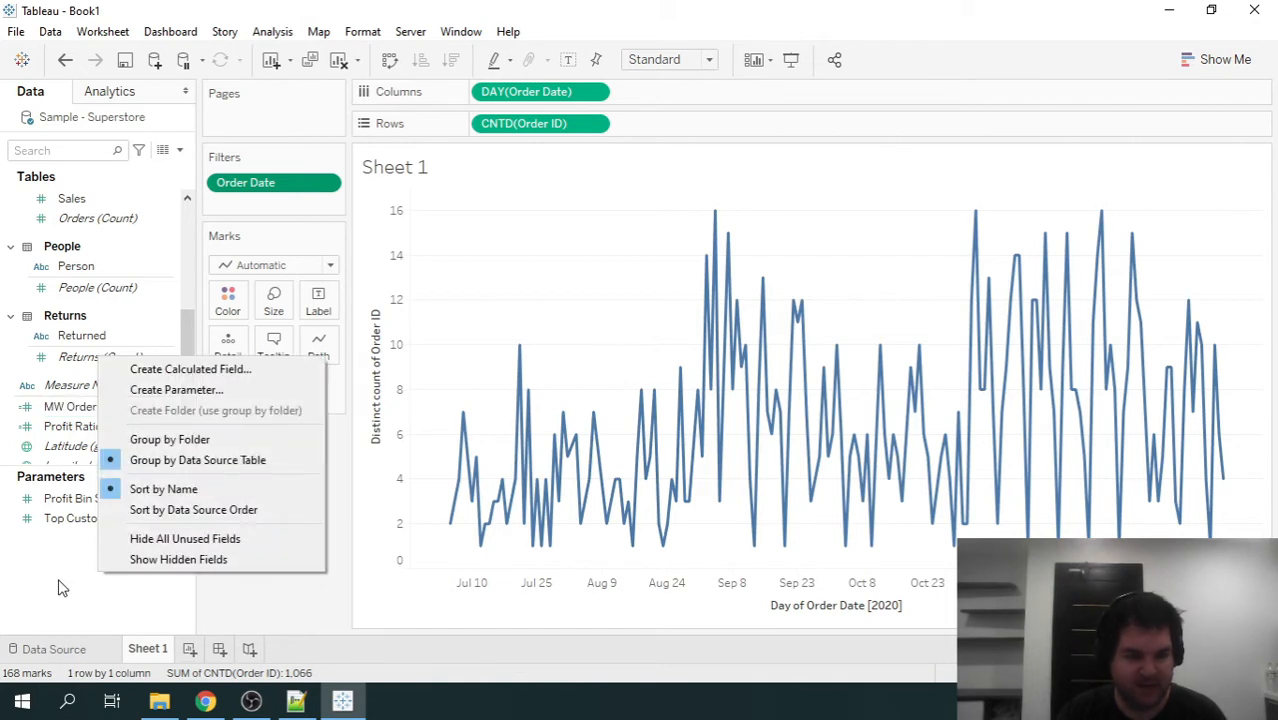
click(58, 575)
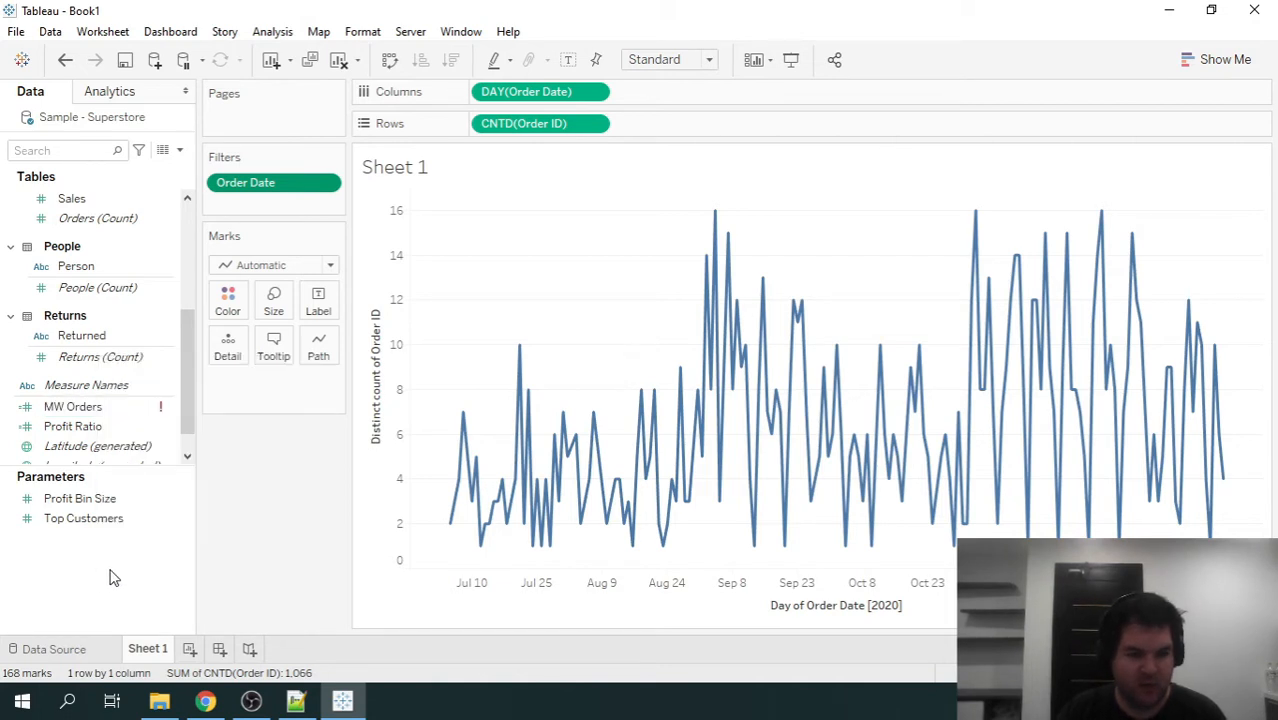
Check the exact parameter name Window Range referenced in the MW Orders formula, and close the calculation without edits.
click(100, 406)
right_click(165, 408)
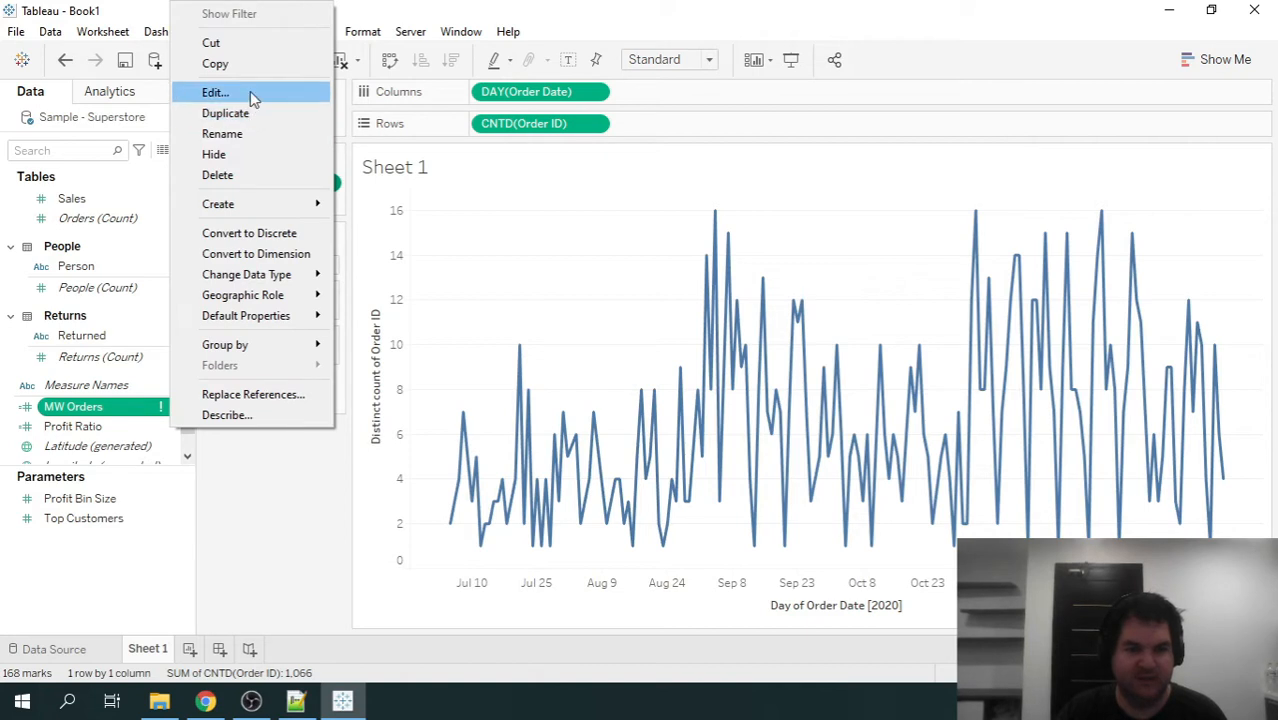
click(250, 92)
drag(720, 294, 626, 293)
click(728, 297)
drag(722, 295, 628, 292)
click(800, 306)
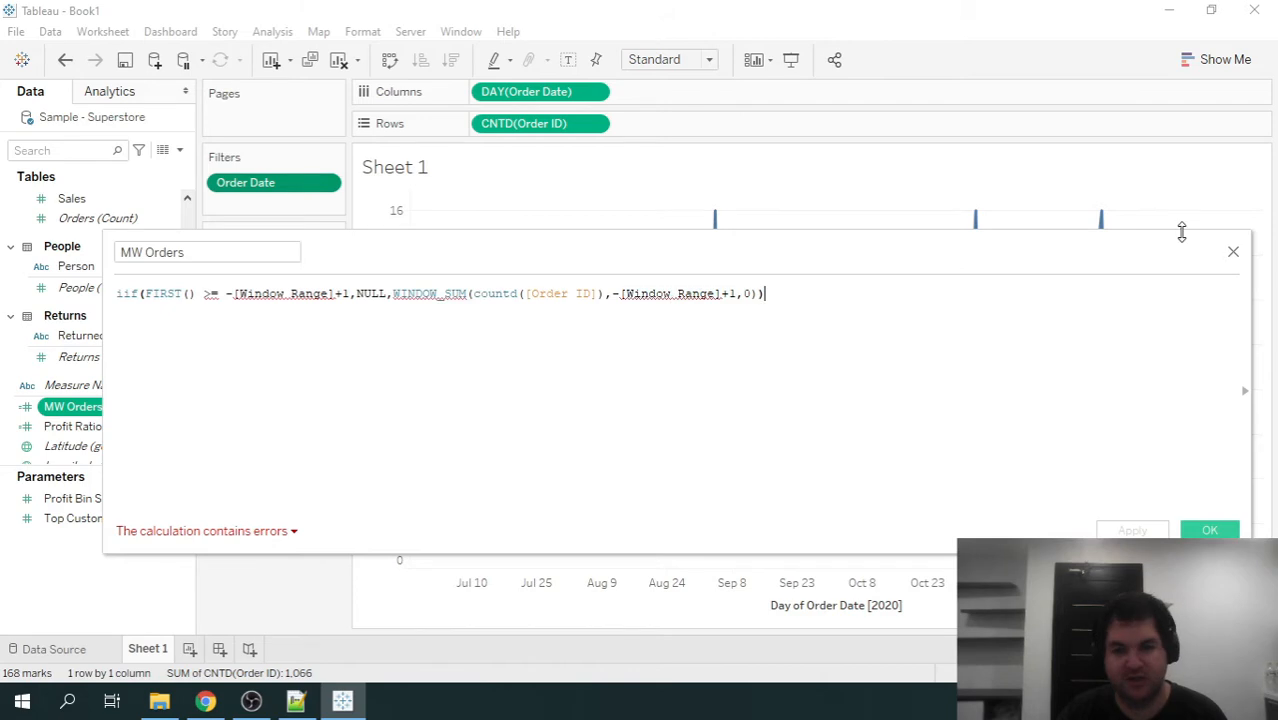
click(1233, 250)
Start a new parameter named Window Range with the Integer data type.
right_click(103, 567)
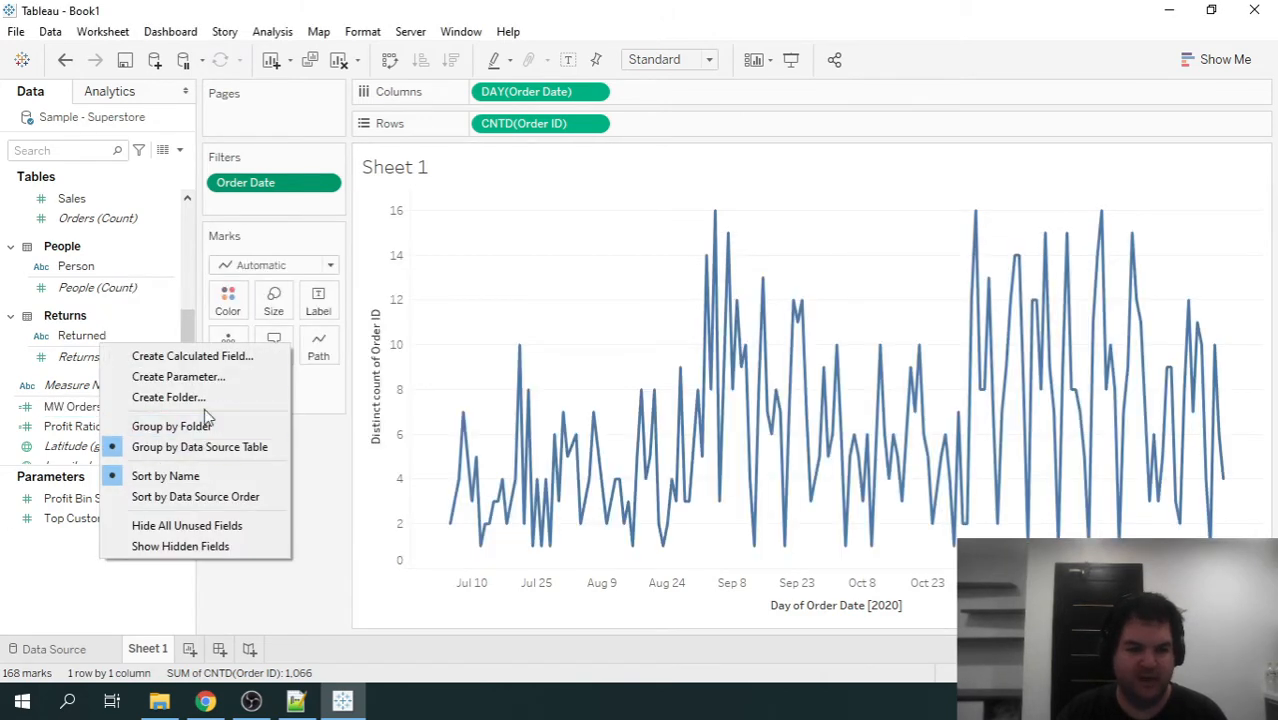
click(215, 377)
click(523, 256)
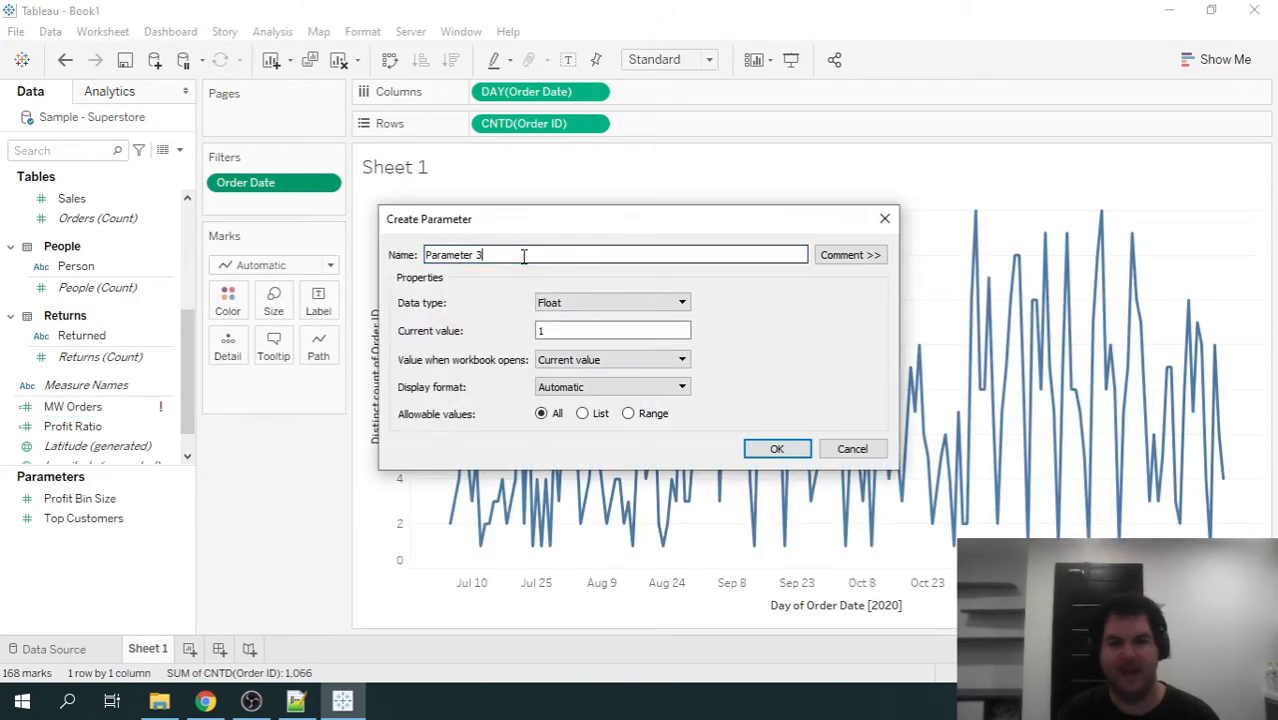
key(ctrl+a)
text(Window Ra)
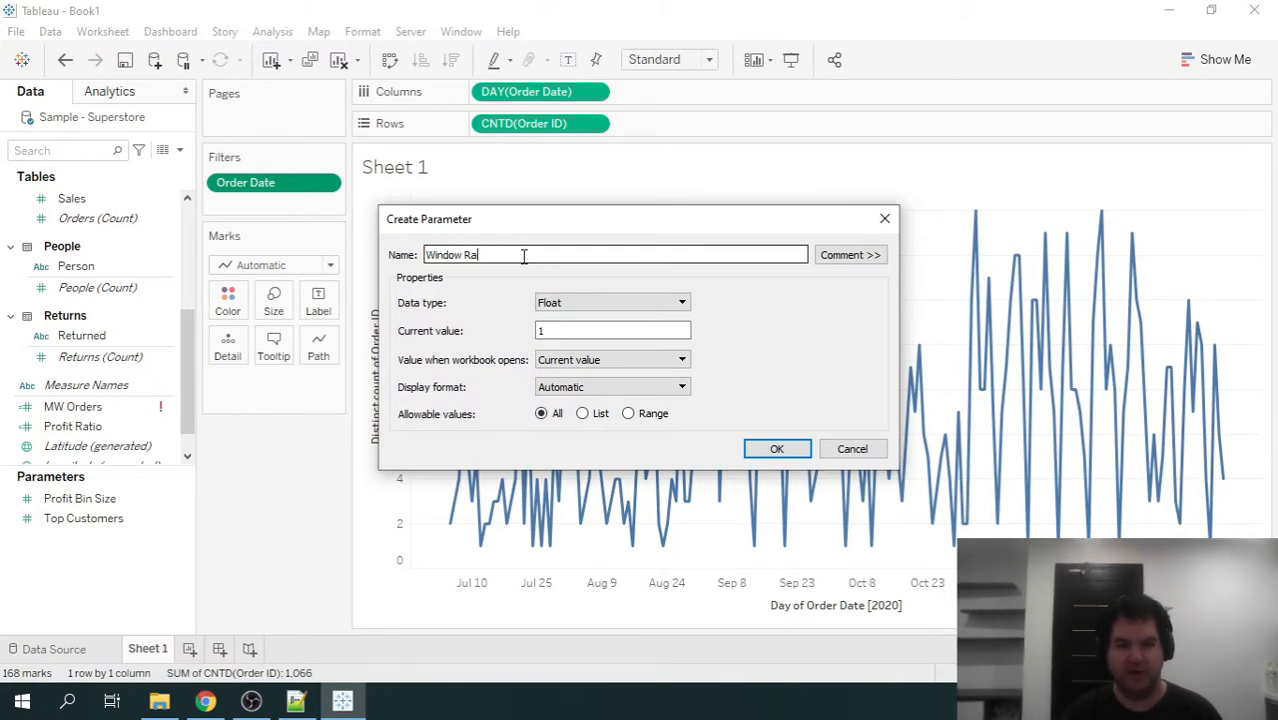
click(629, 306)
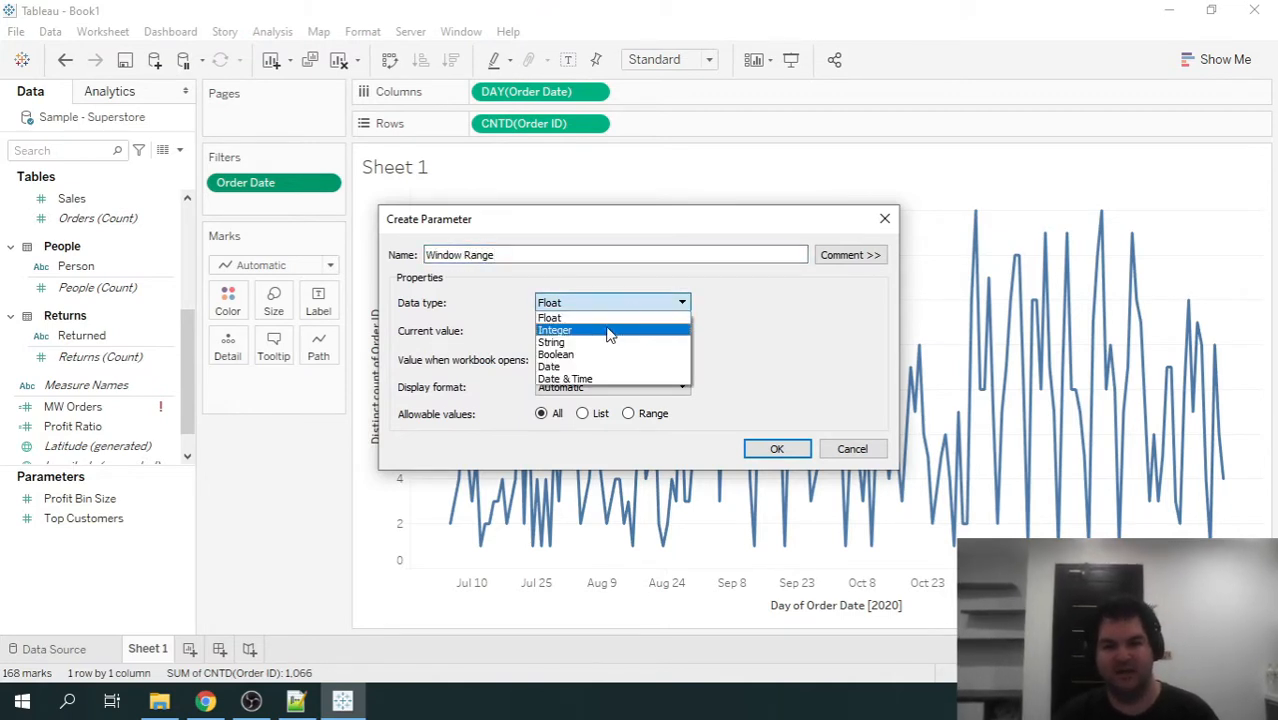
click(595, 330)
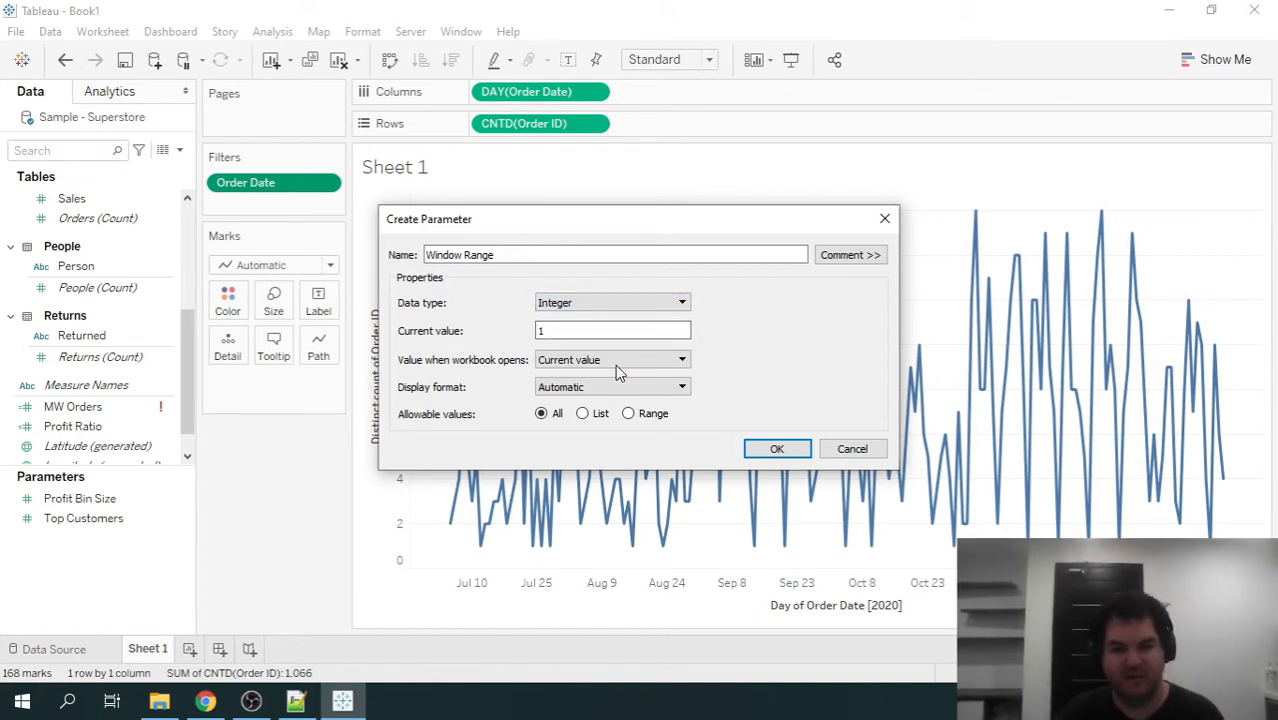
Restrict the Window Range parameter's allowable values to a list and enter 1, 7 and 14.
click(584, 414)
drag(654, 217, 679, 134)
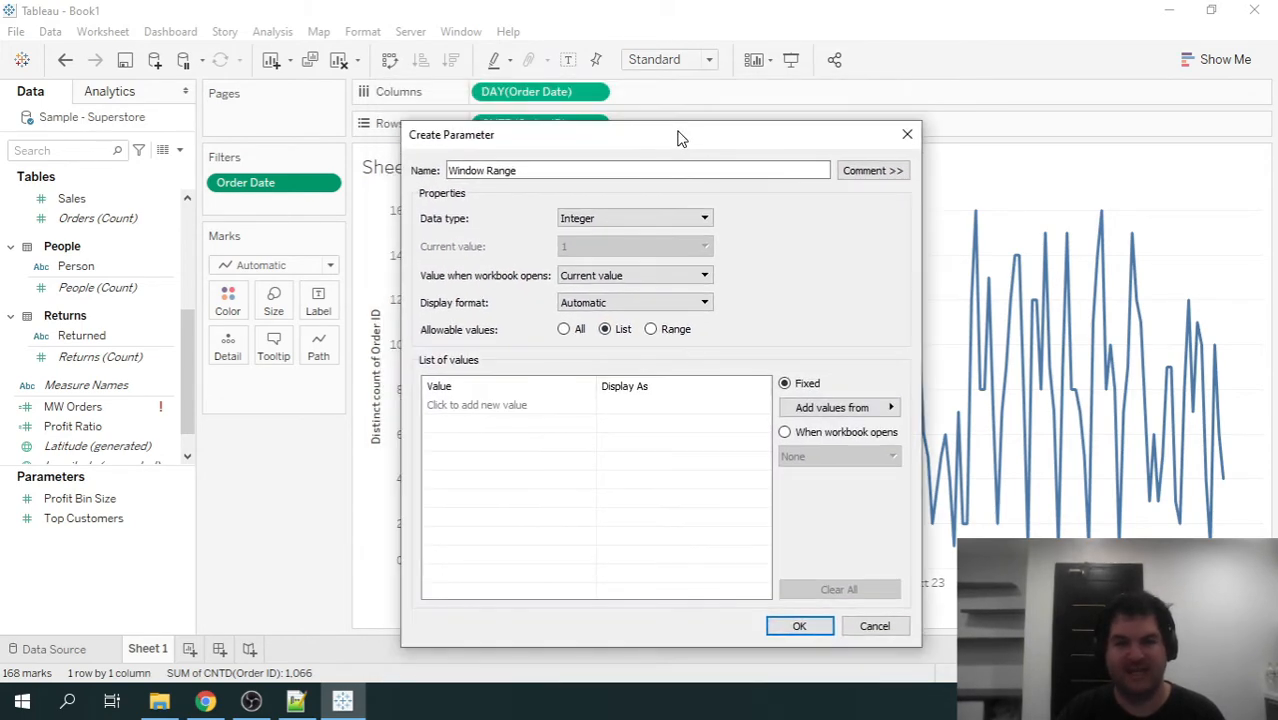
click(482, 407)
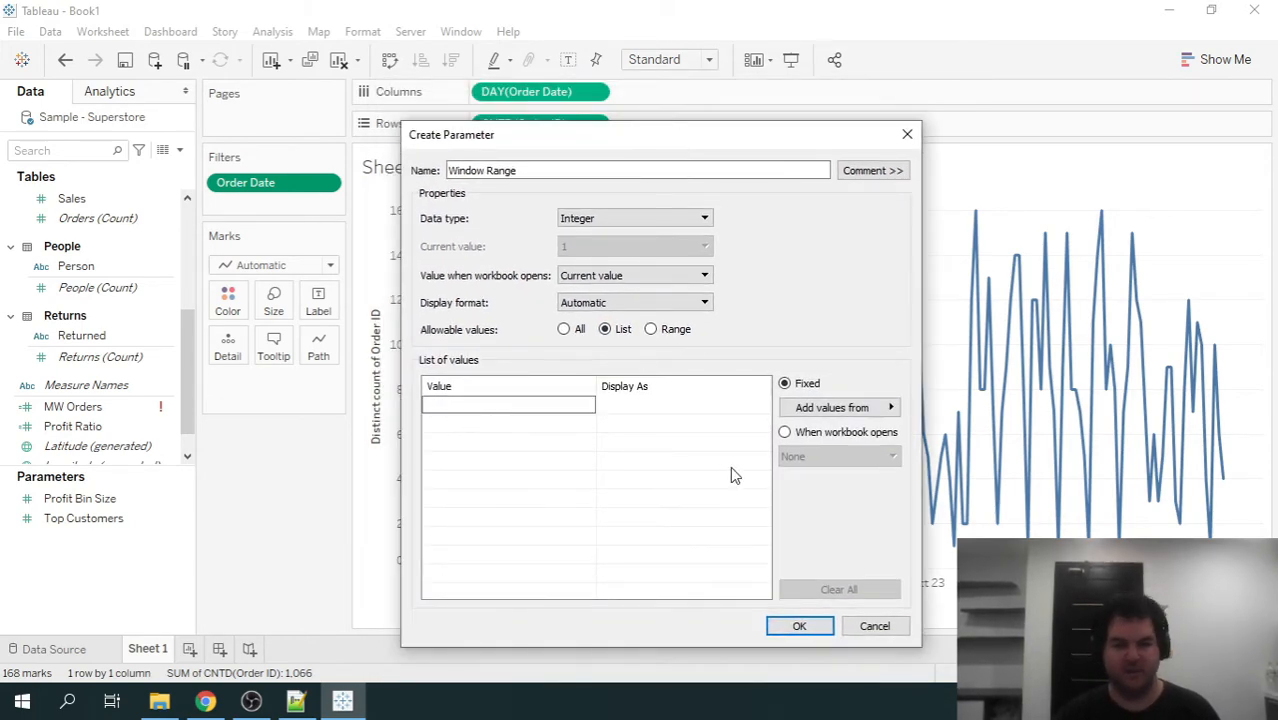
text(1)
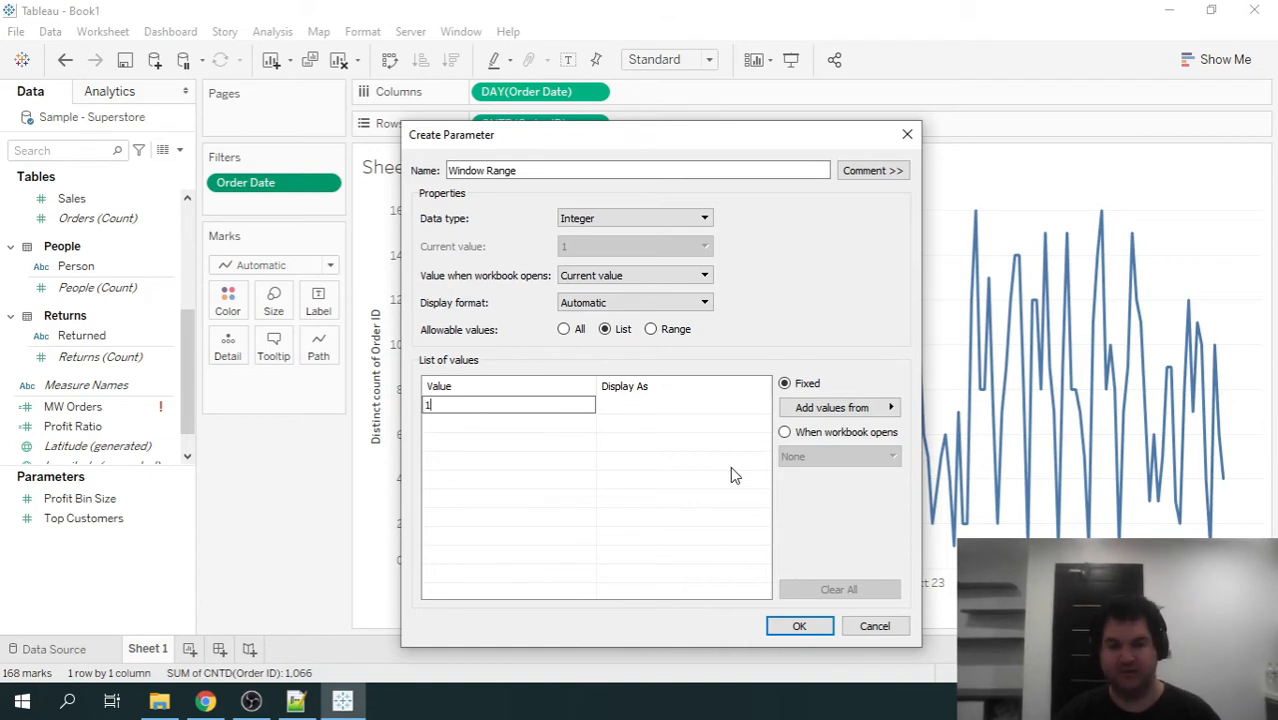
key(Return)
text(7)
key(Return)
text(1)
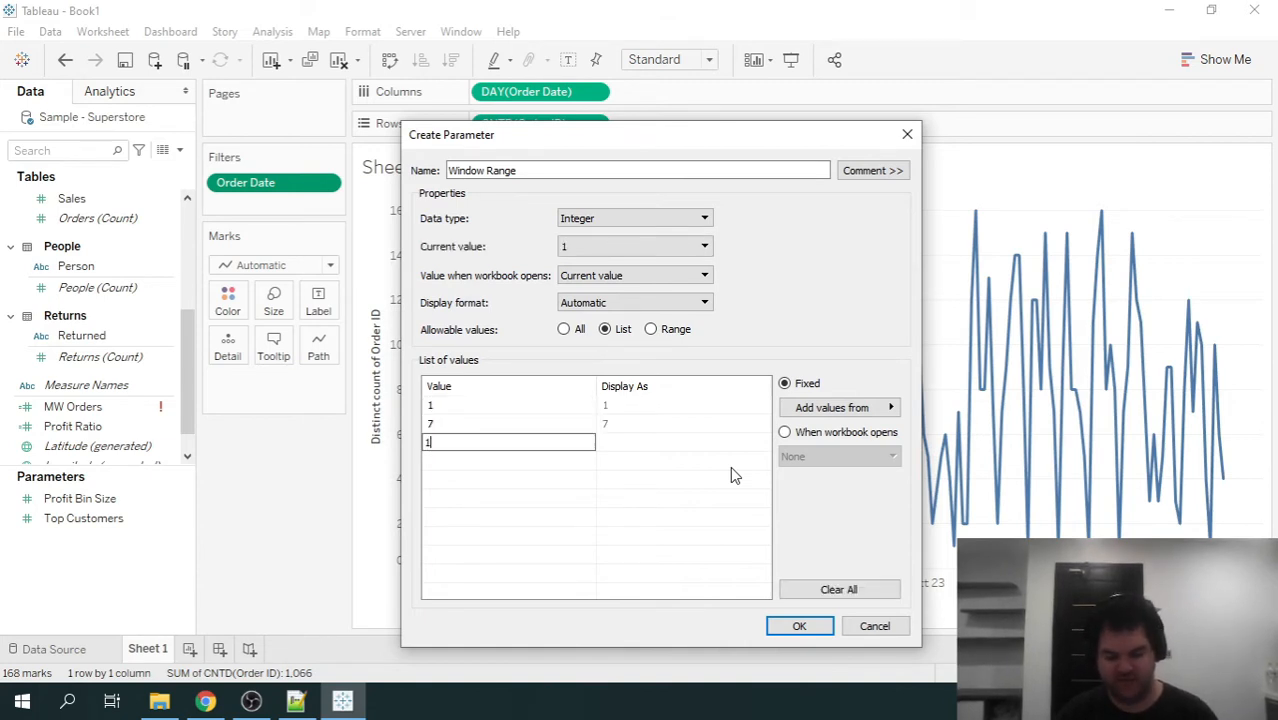
text(4)
key(Return)
Add 21, 28, 42 and 91 to the list of values and create the parameter.
text(2)
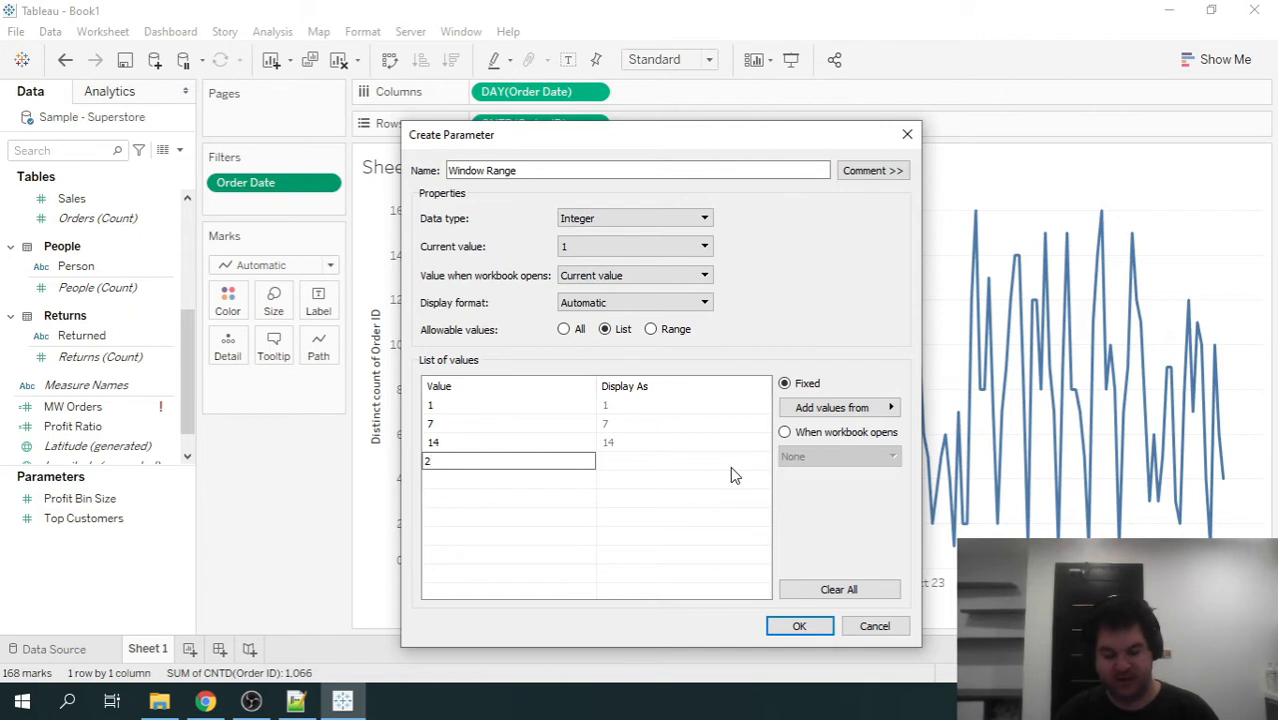
text(1)
key(Return)
text(28)
key(Return)
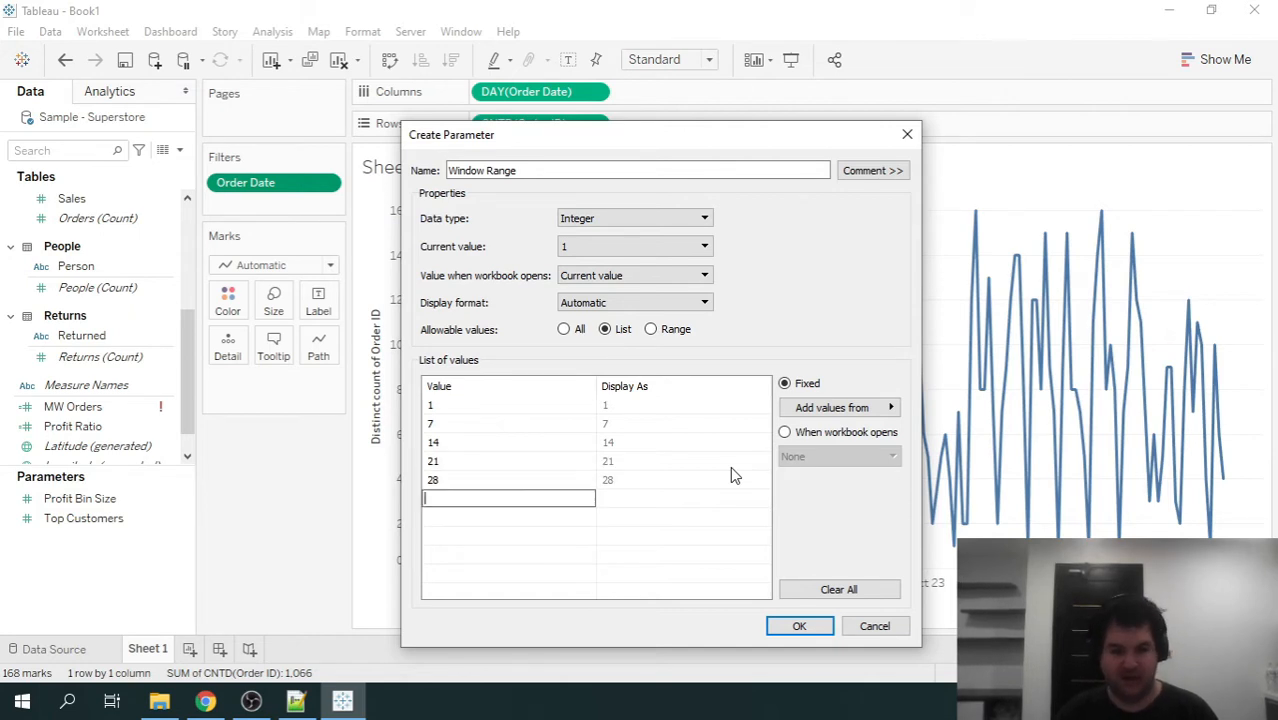
text(42)
key(Return)
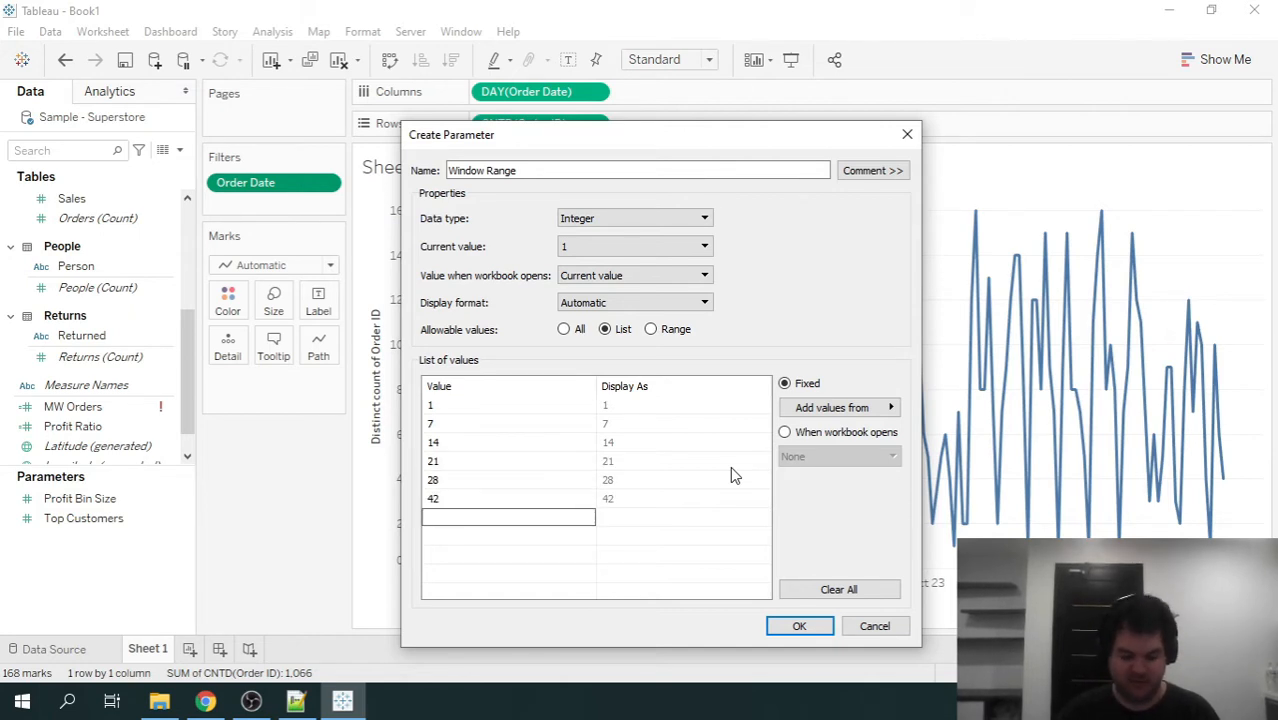
text(91)
click(599, 570)
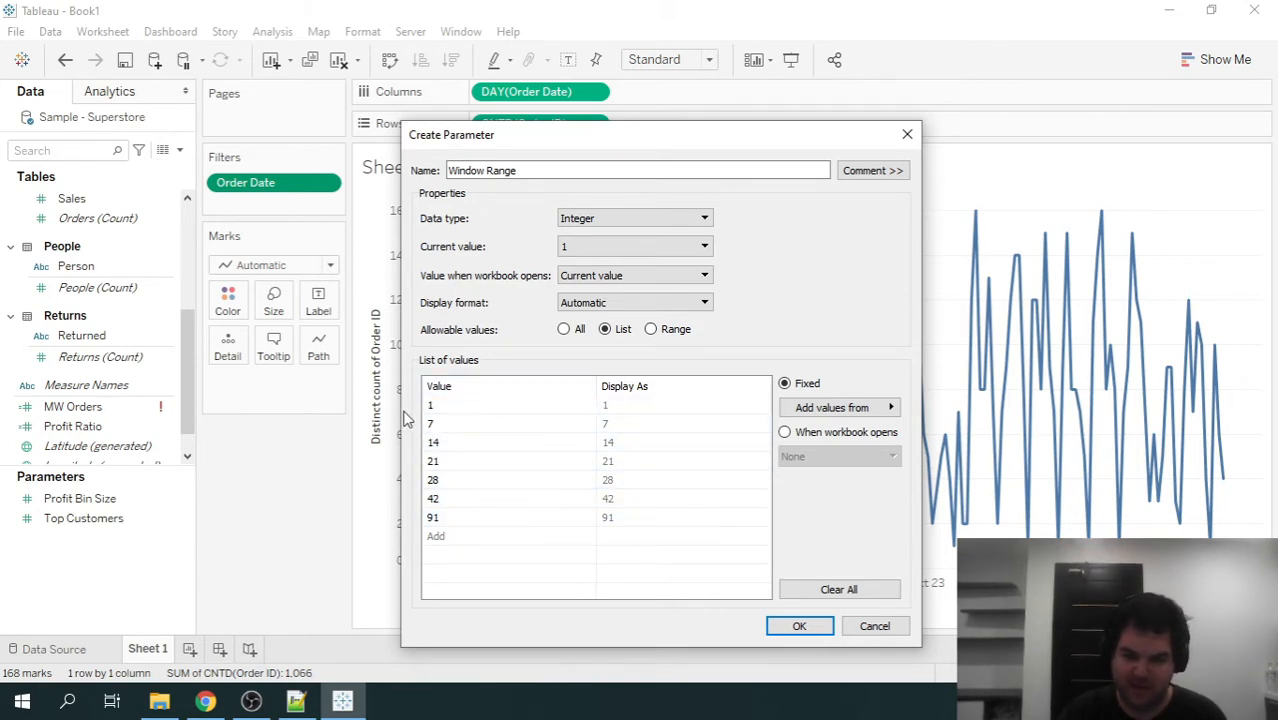
click(799, 627)
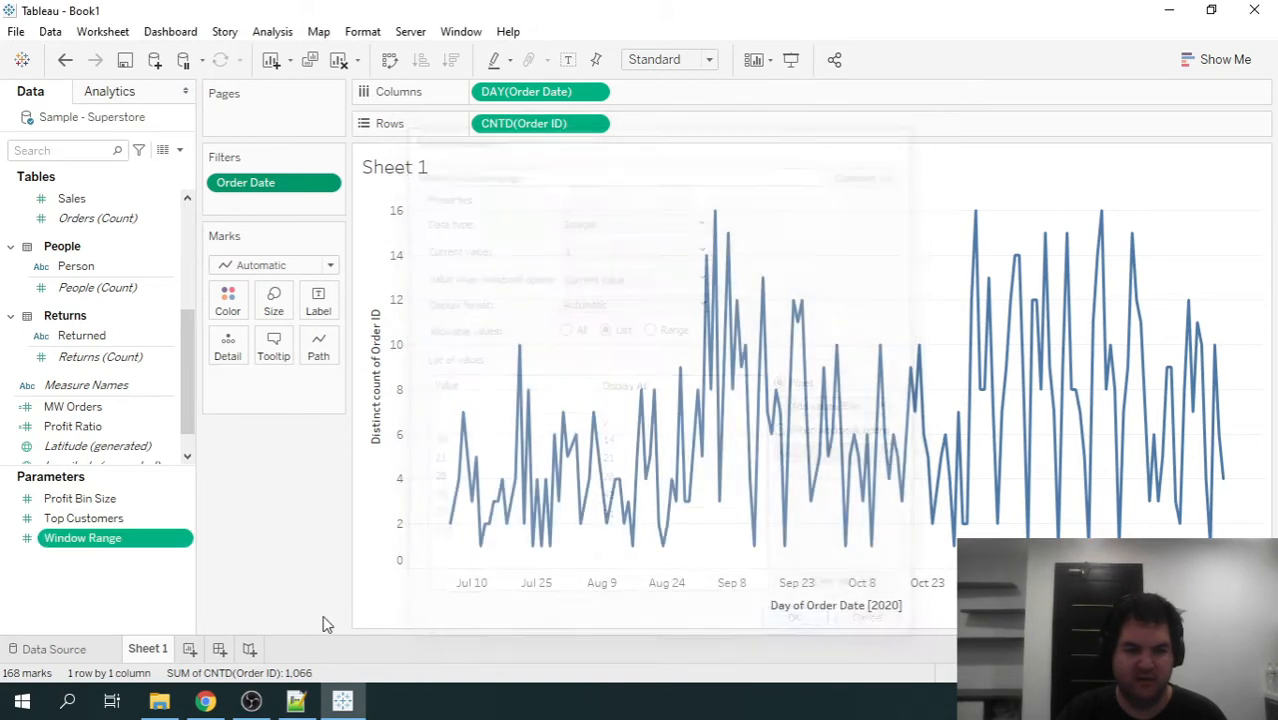
Show the Window Range parameter control beside the chart and set it to 28.
click(185, 540)
click(260, 226)
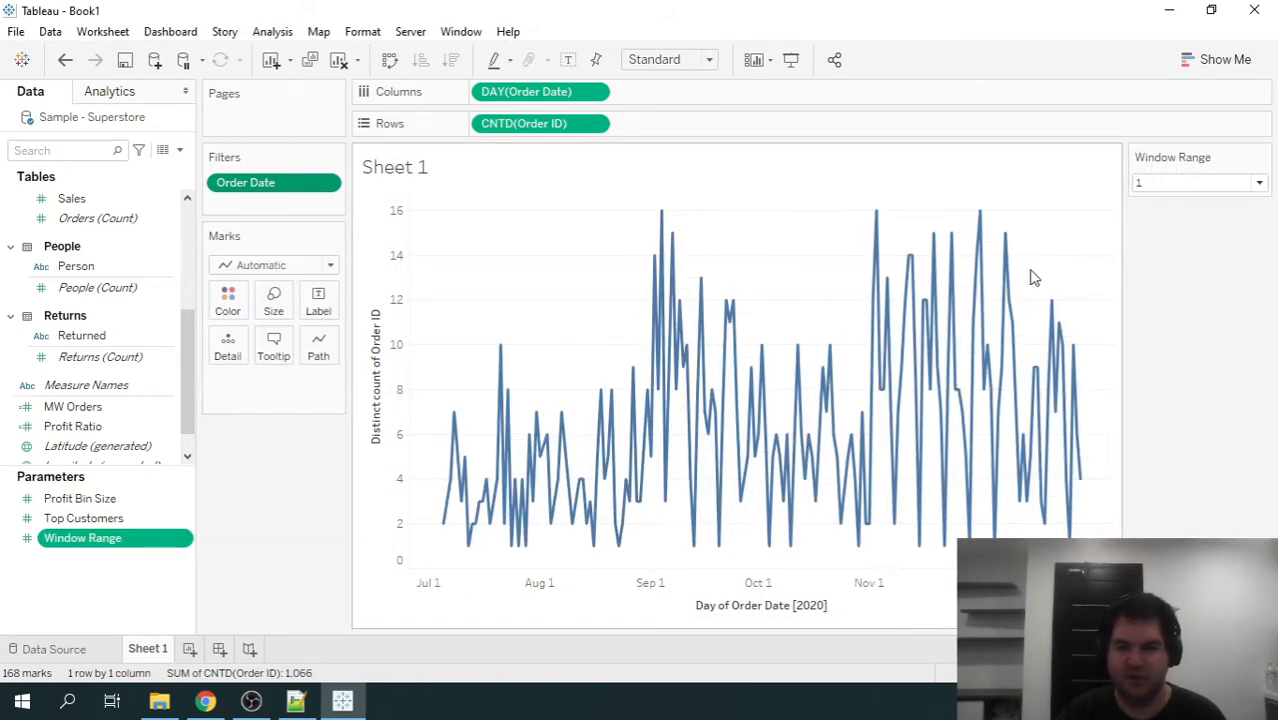
click(1193, 187)
click(1190, 252)
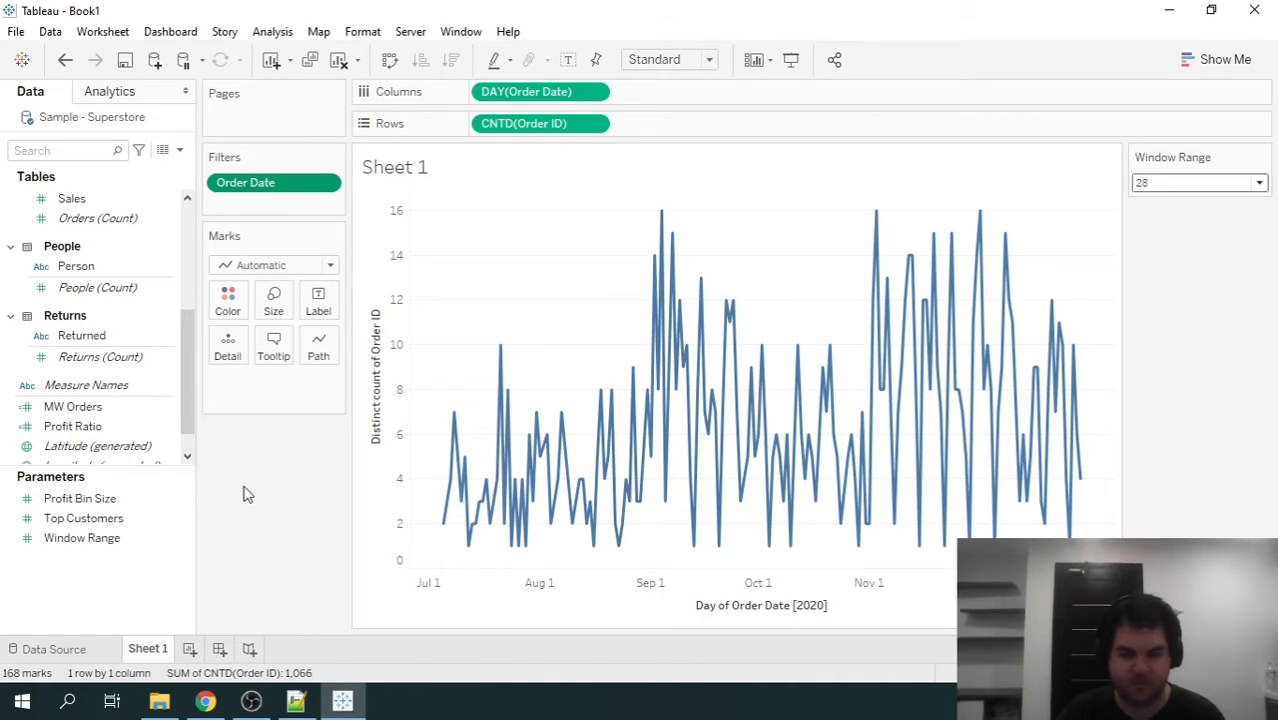
click(189, 650)
drag(190, 393, 184, 278)
drag(95, 259, 125, 287)
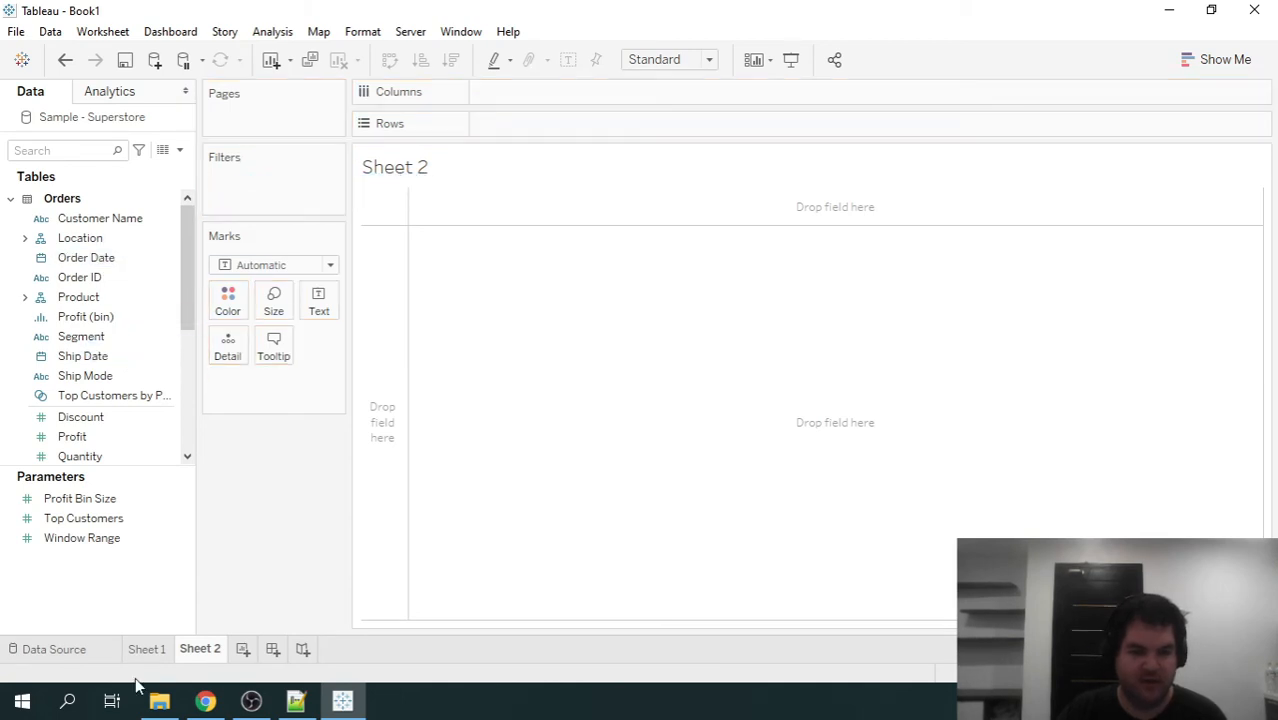
right_click(206, 651)
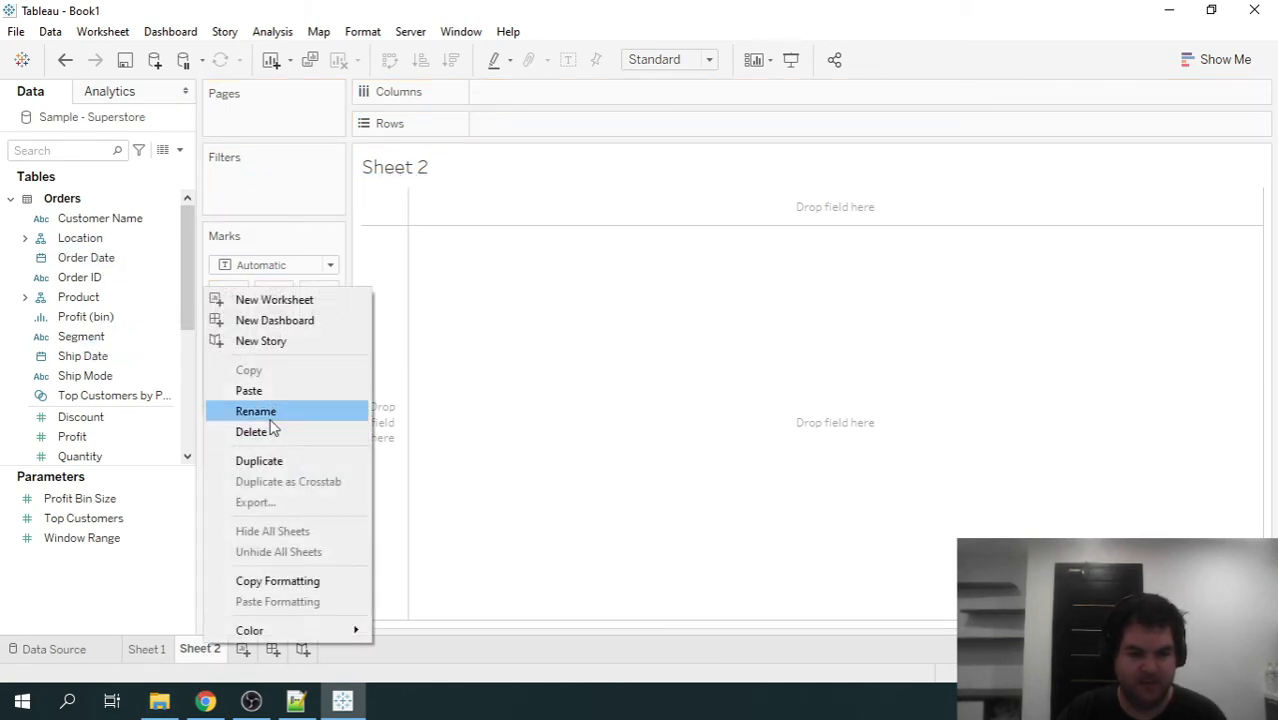
click(291, 431)
Duplicate Sheet 1 and remove the distinct count of Order ID from the copy's rows.
right_click(155, 650)
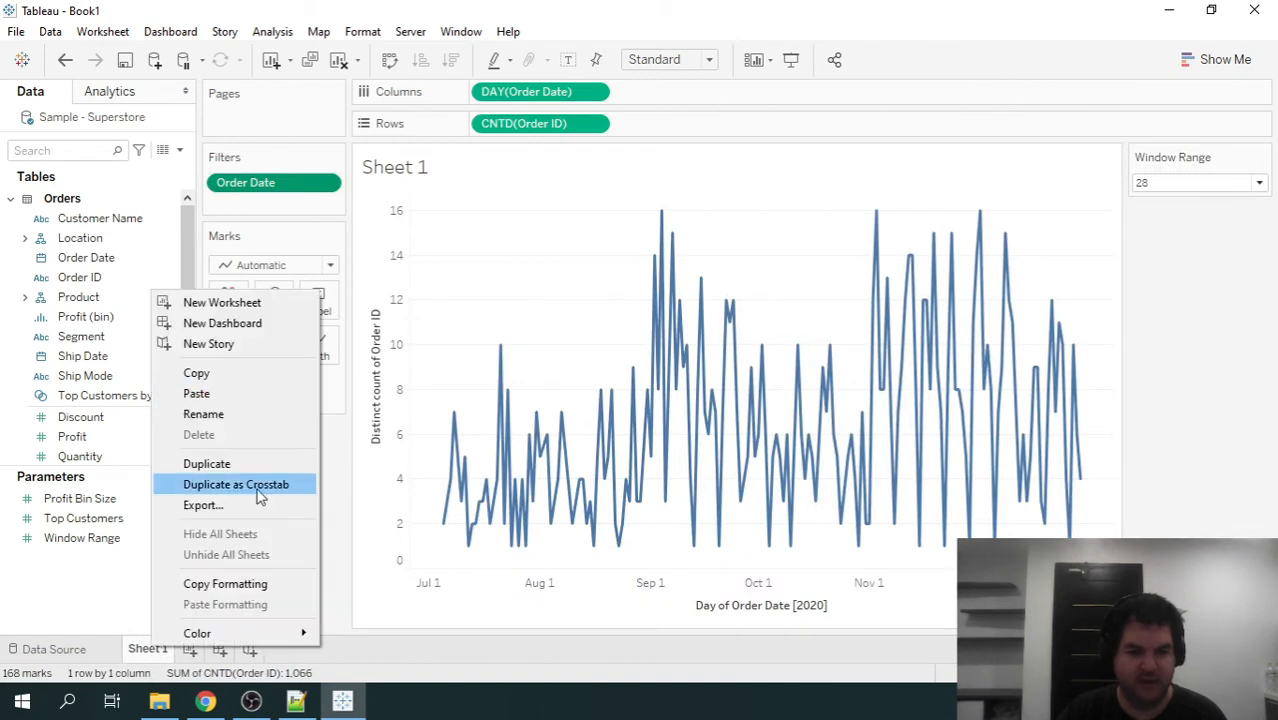
click(205, 462)
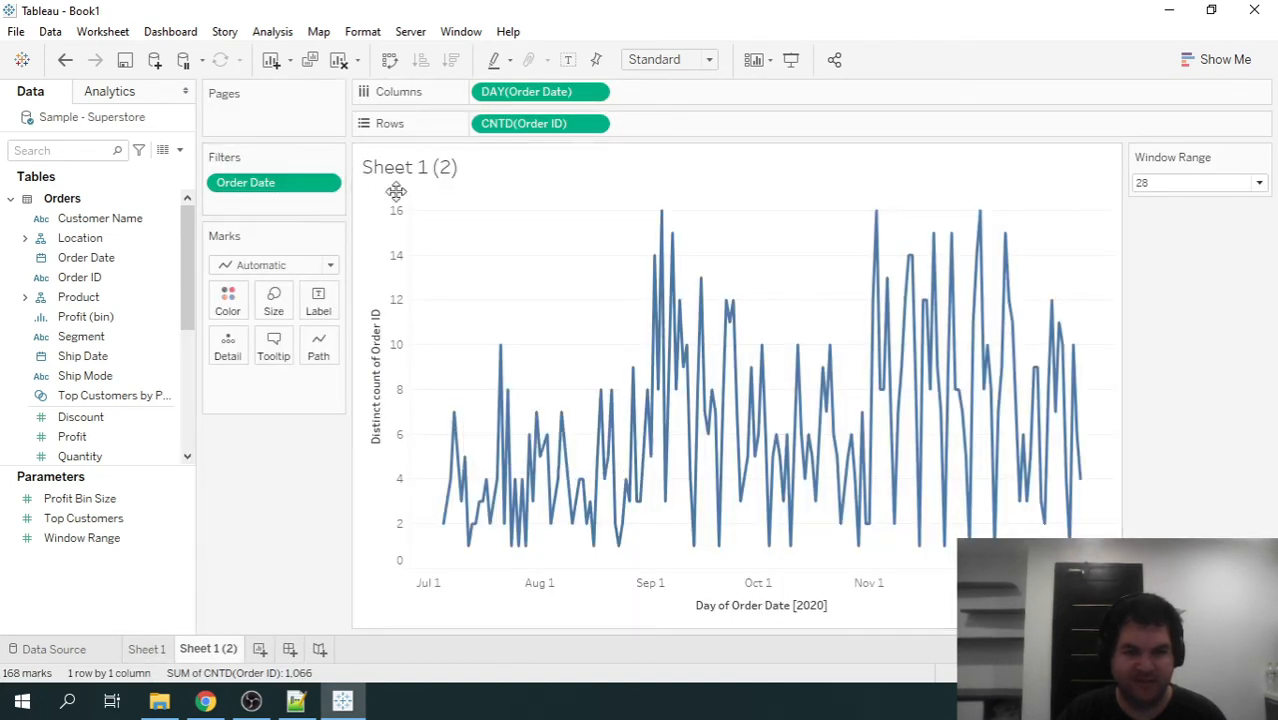
click(545, 126)
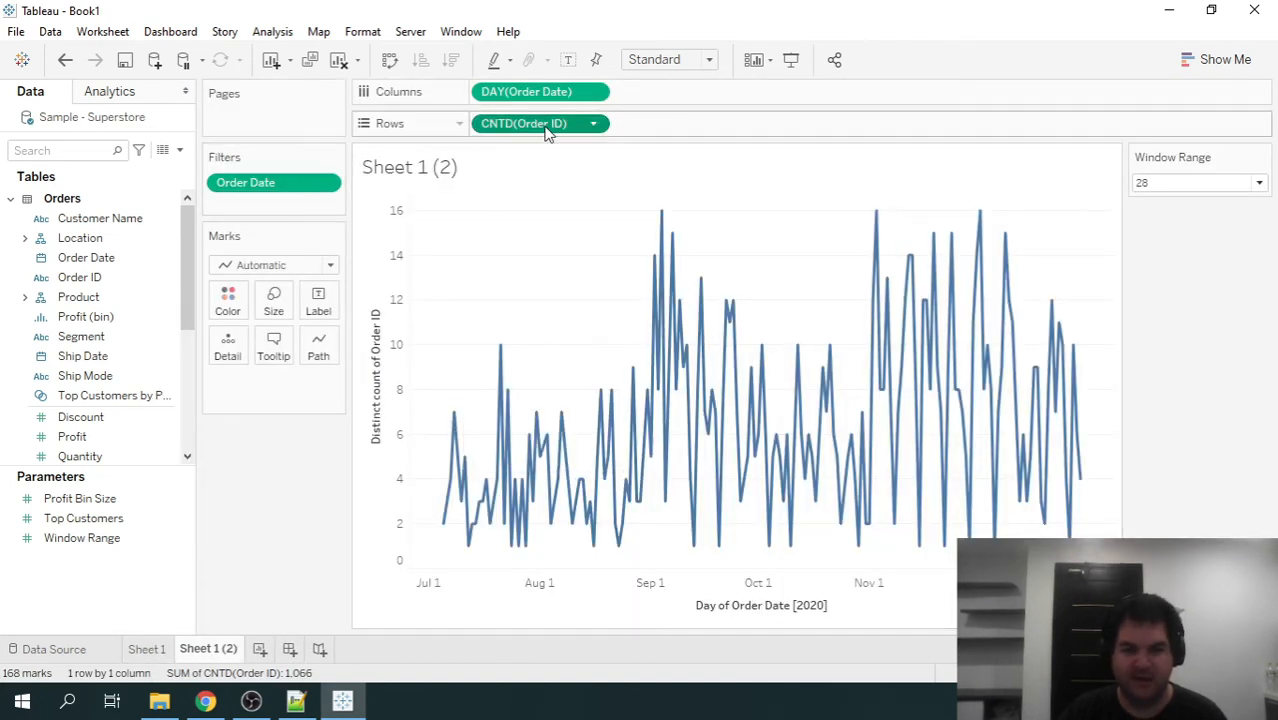
key(Delete)
Move the Order Date day field from columns to rows and make it discrete to list individual days.
drag(565, 90, 541, 128)
click(596, 123)
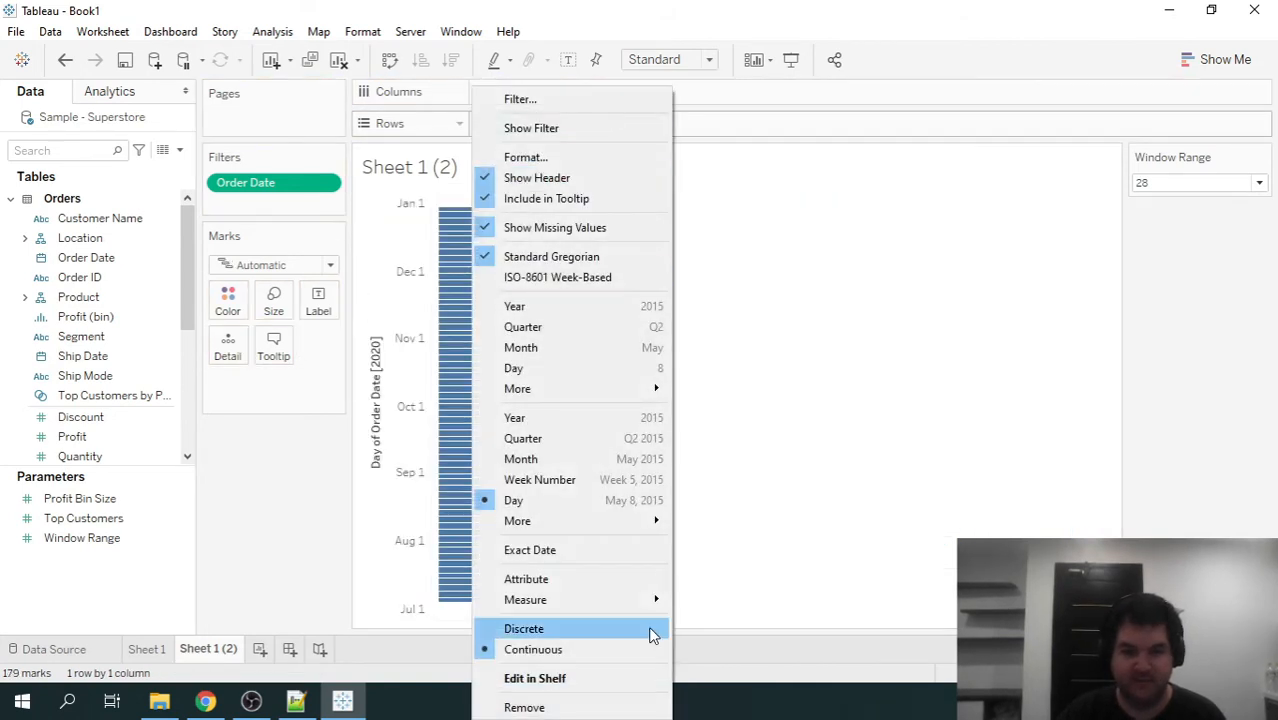
click(571, 623)
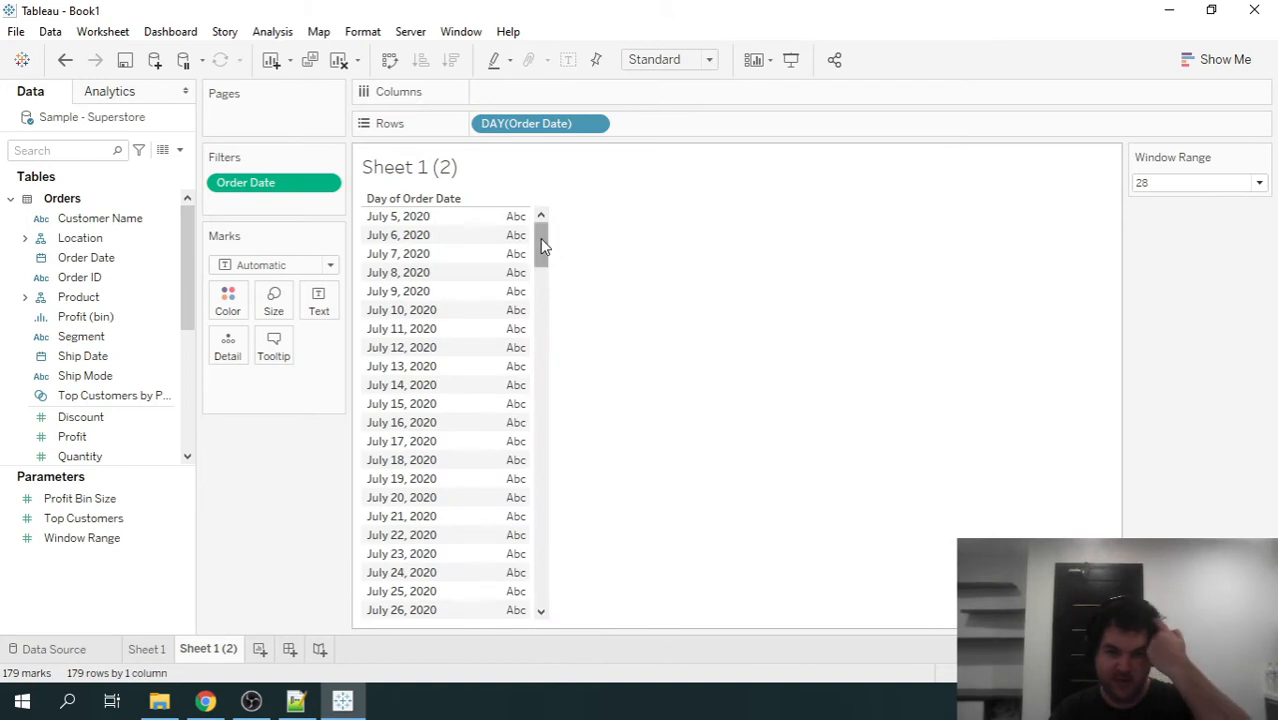
drag(540, 238, 566, 238)
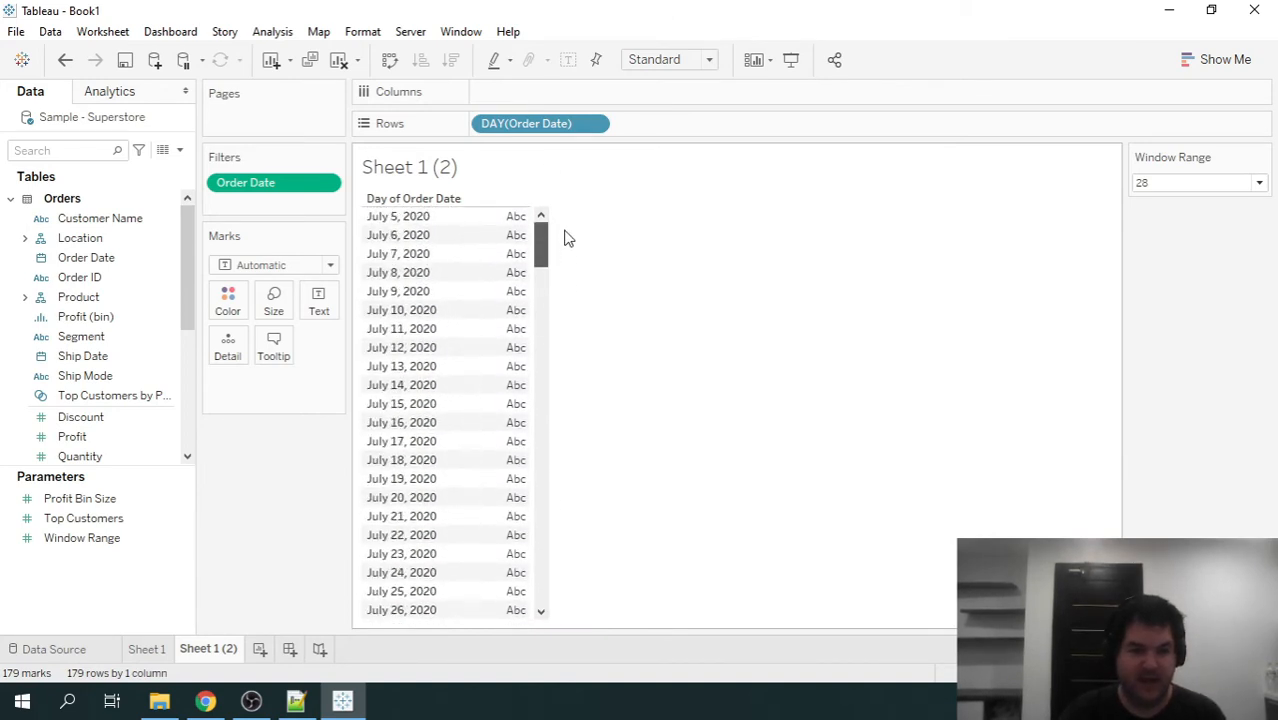
Add COUNTD([Order ID]) as an ad hoc calculation on the marks and display it as text for each day.
double_click(251, 405)
text(countd)
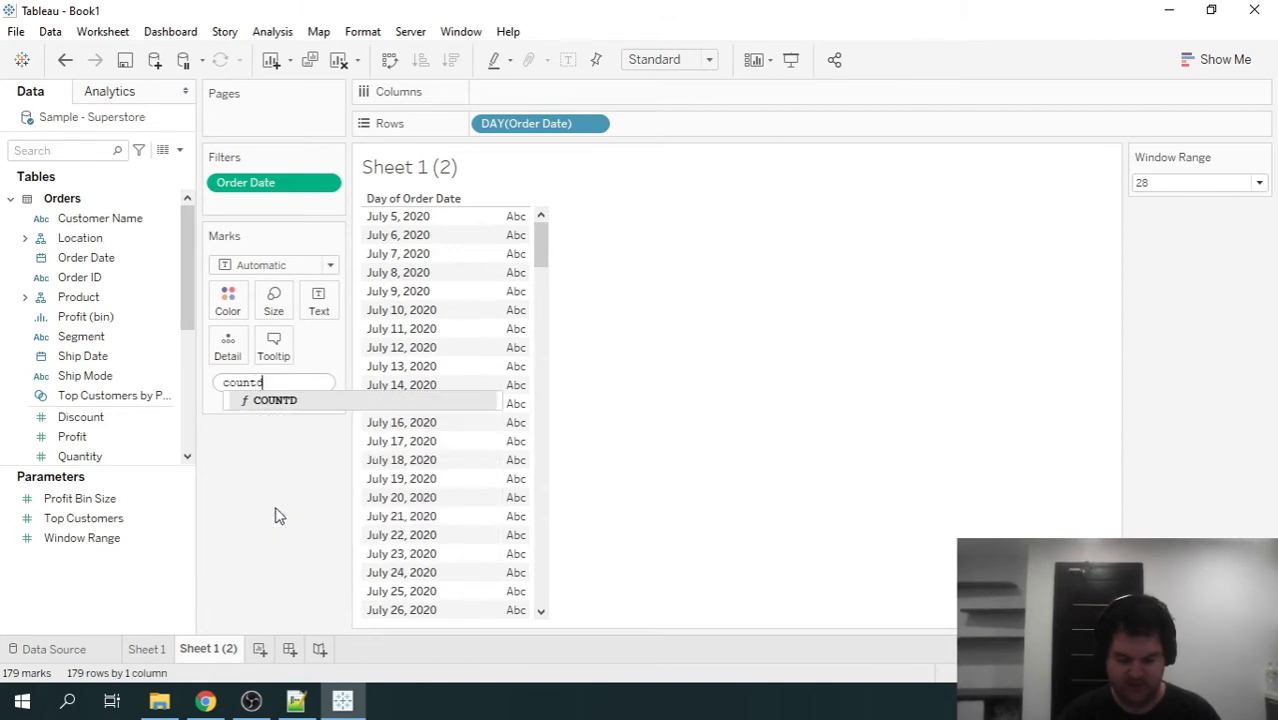
text((order)
key(Down)
key(Return)
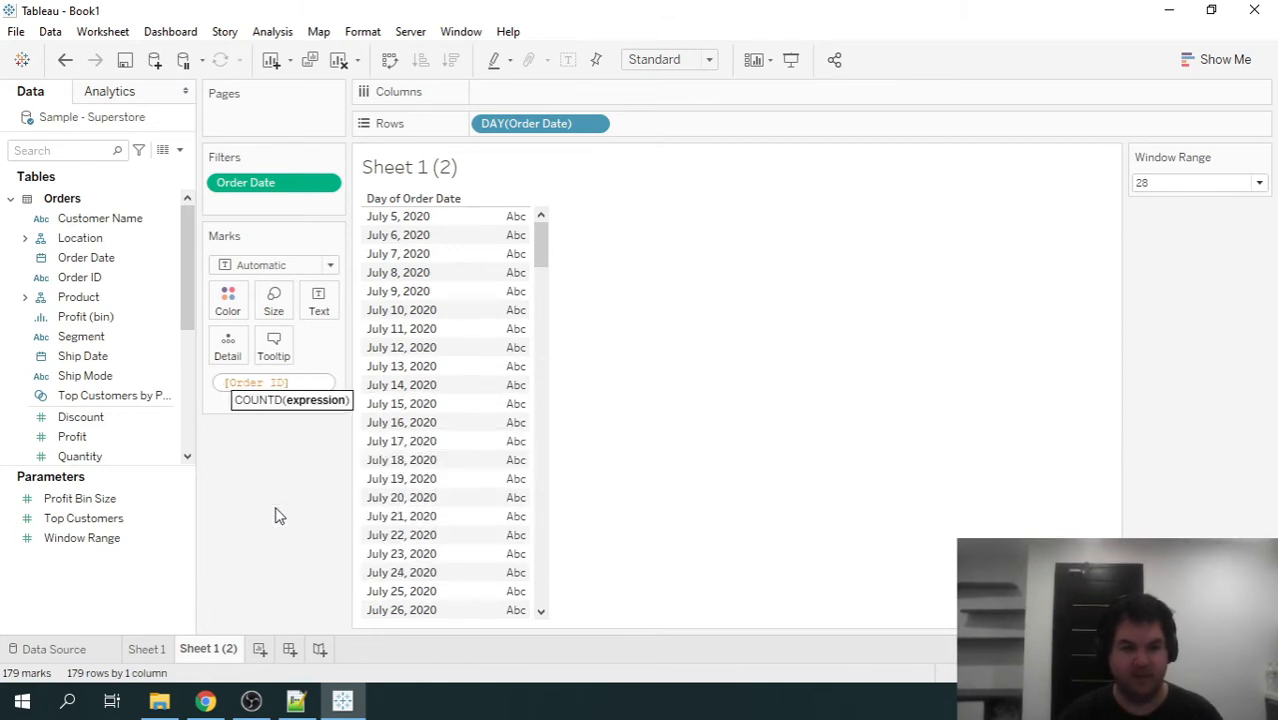
text())
key(Return)
drag(258, 380, 594, 404)
Examine the daily distinct order counts through the end of December 2020, checking them against the Sheet 1 line chart.
mouse_move(540, 245)
mouse_down()
mouse_move(545, 608)
mouse_move(546, 232)
mouse_up()
click(597, 124)
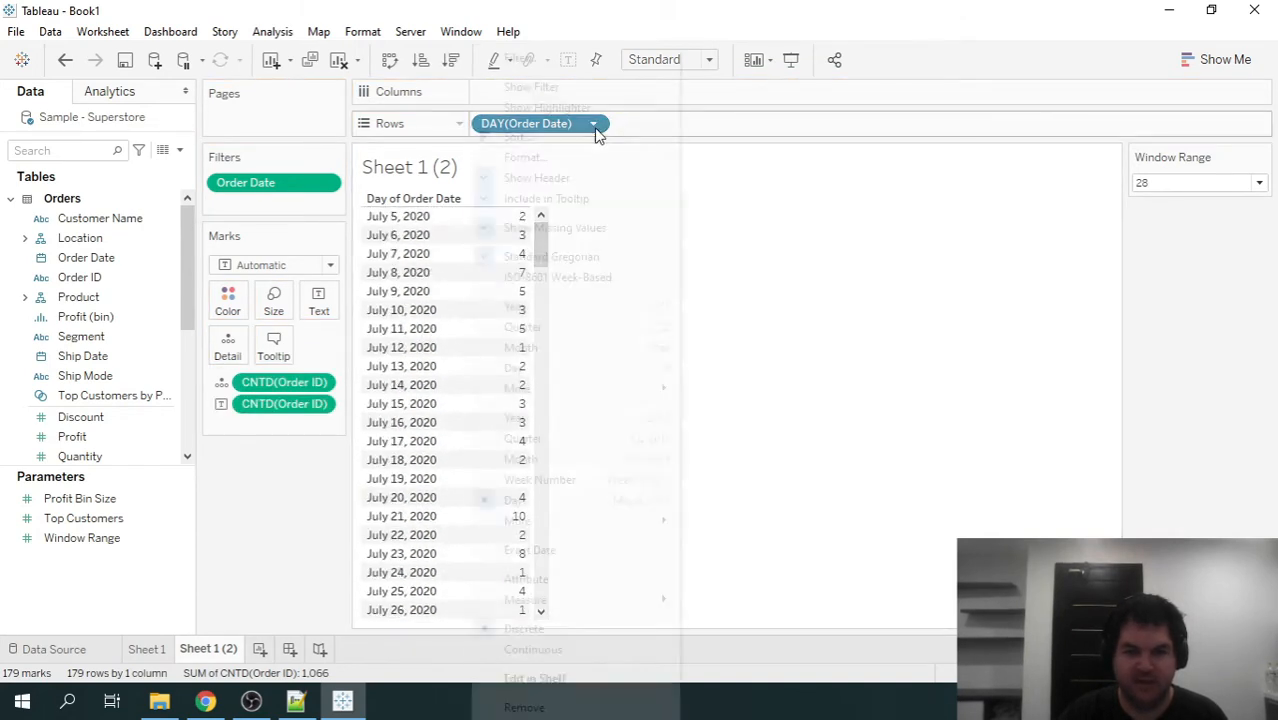
click(913, 313)
drag(549, 270, 516, 593)
scroll(510, 400, up, 5)
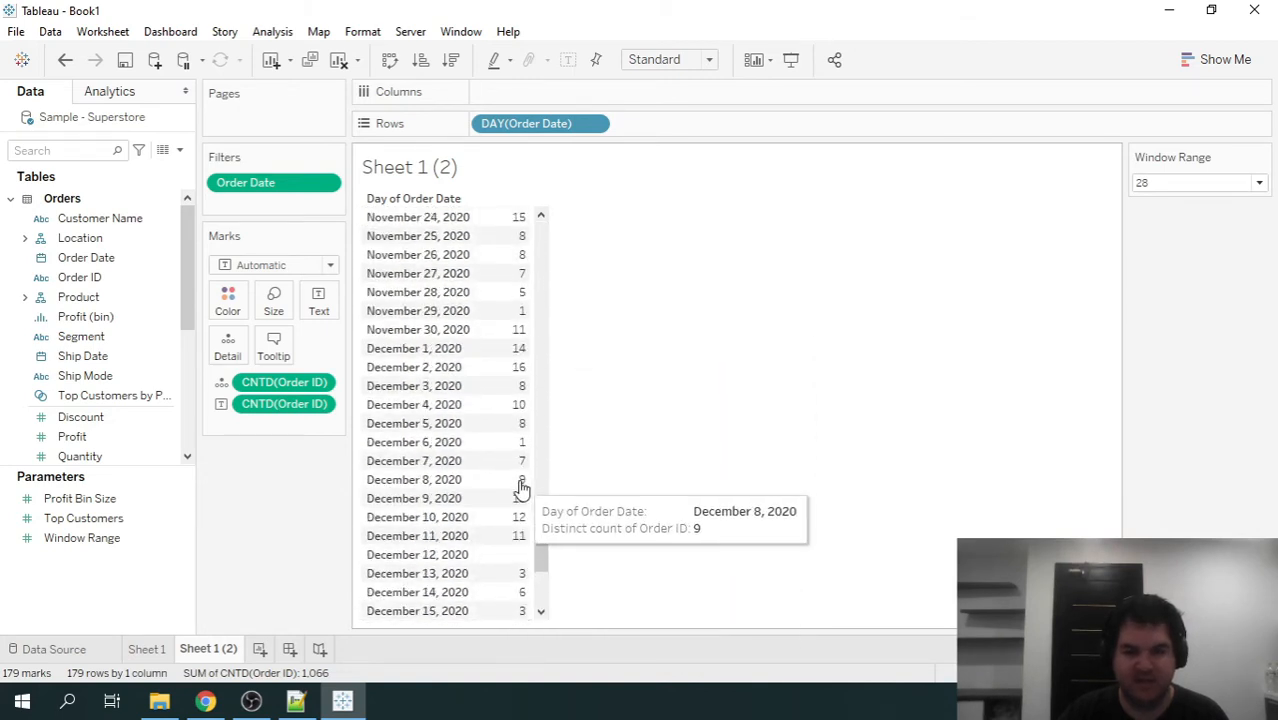
scroll(522, 536, down, 5)
click(158, 650)
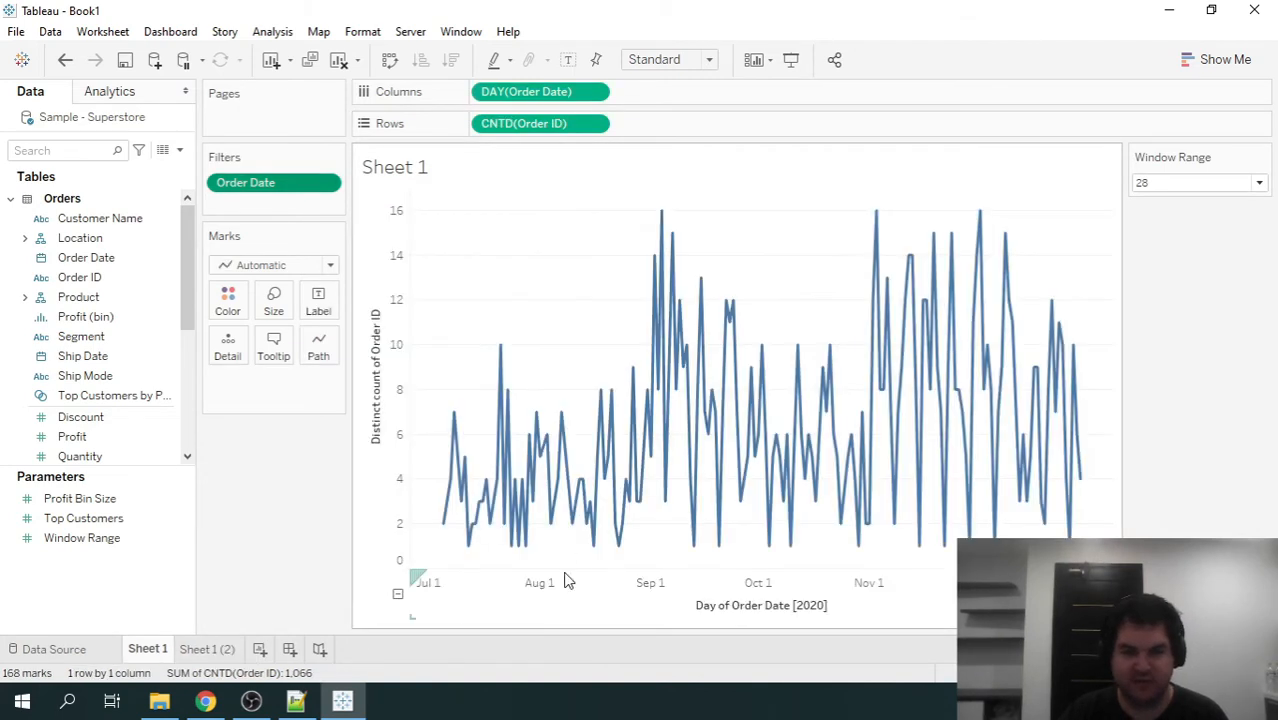
click(205, 650)
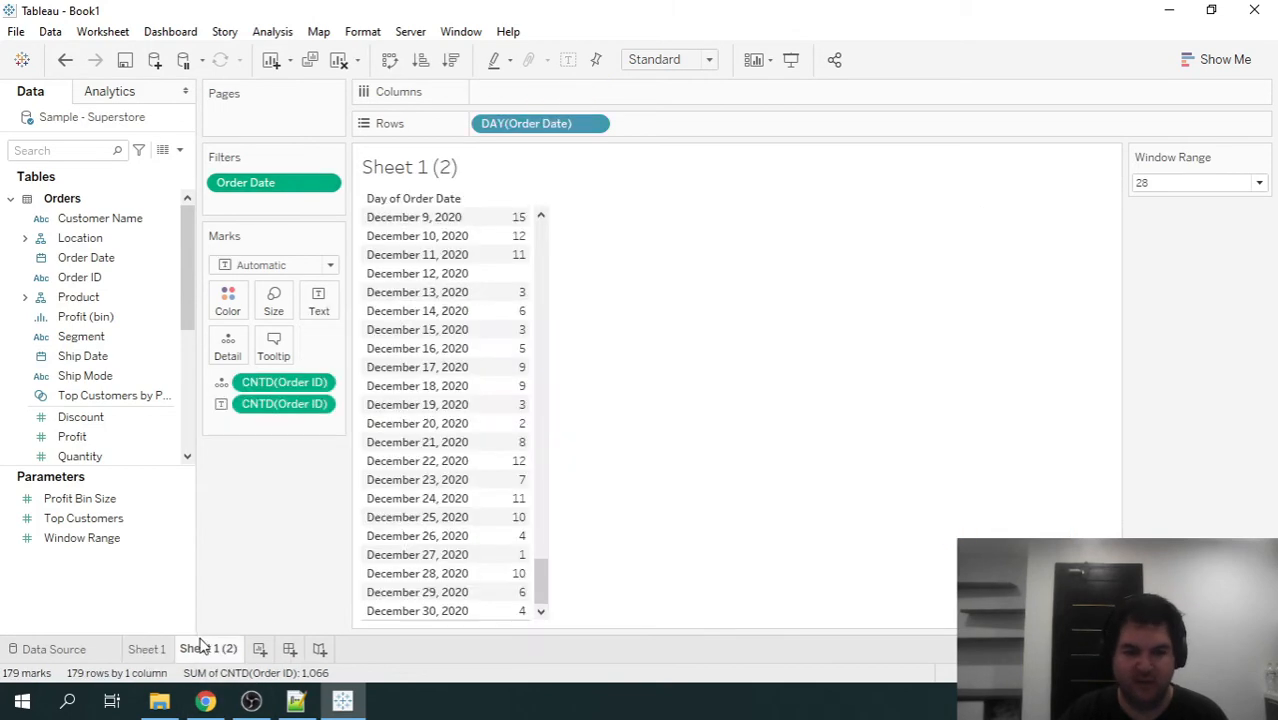
drag(542, 588, 583, 600)
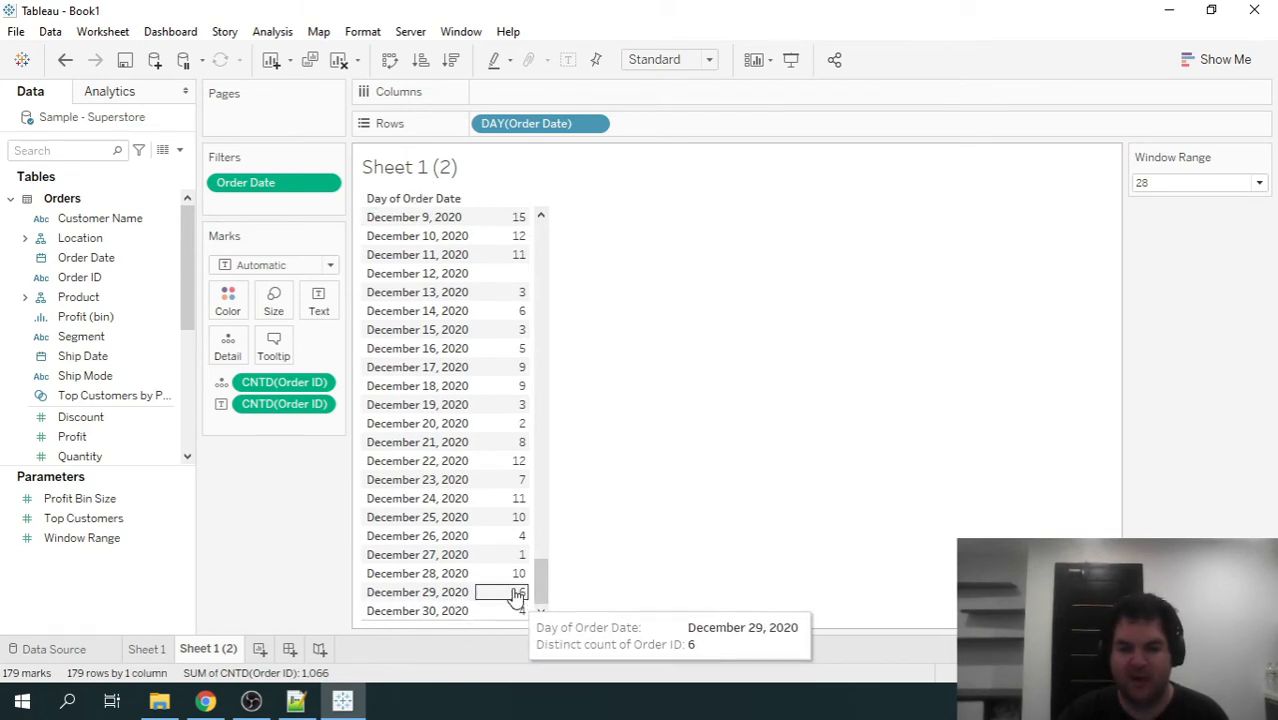
click(419, 561)
click(403, 561)
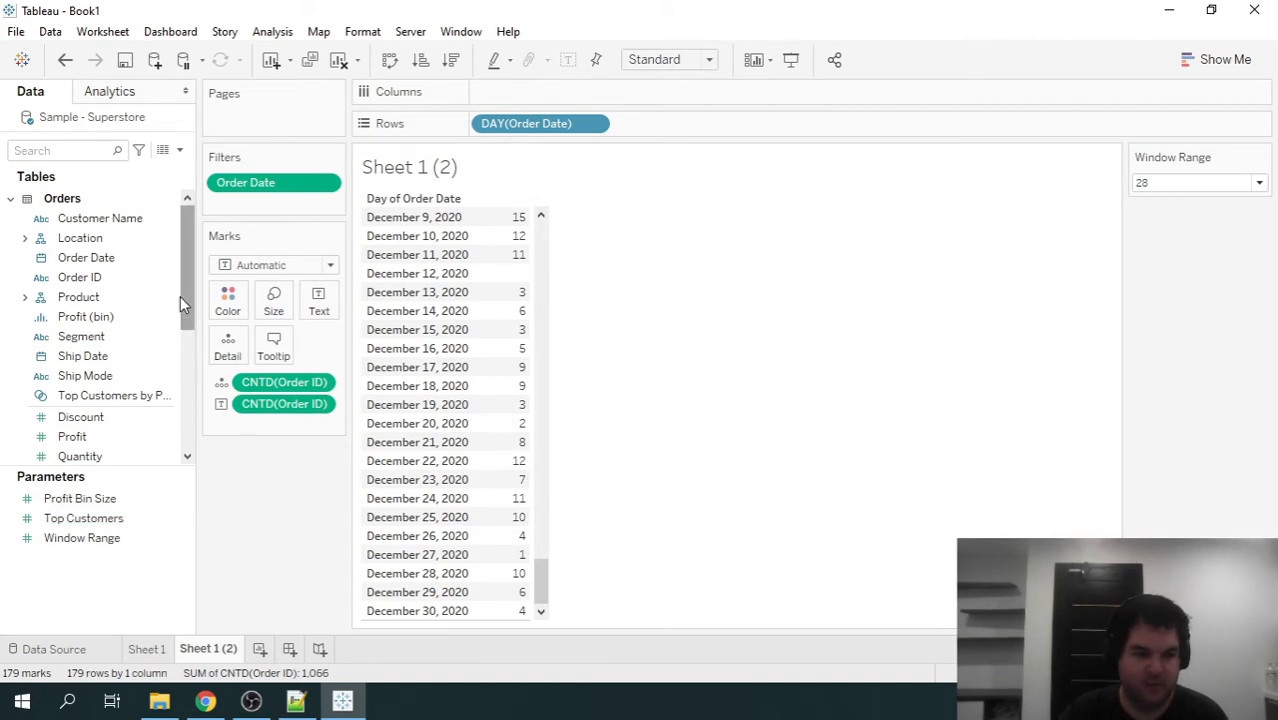
Edit the MW Orders calculation, moving WINDOW_SUM(countd([Order ID]),-[Window Range]+1,0) out of the iif expression onto its own line below a blank line.
drag(181, 296, 193, 460)
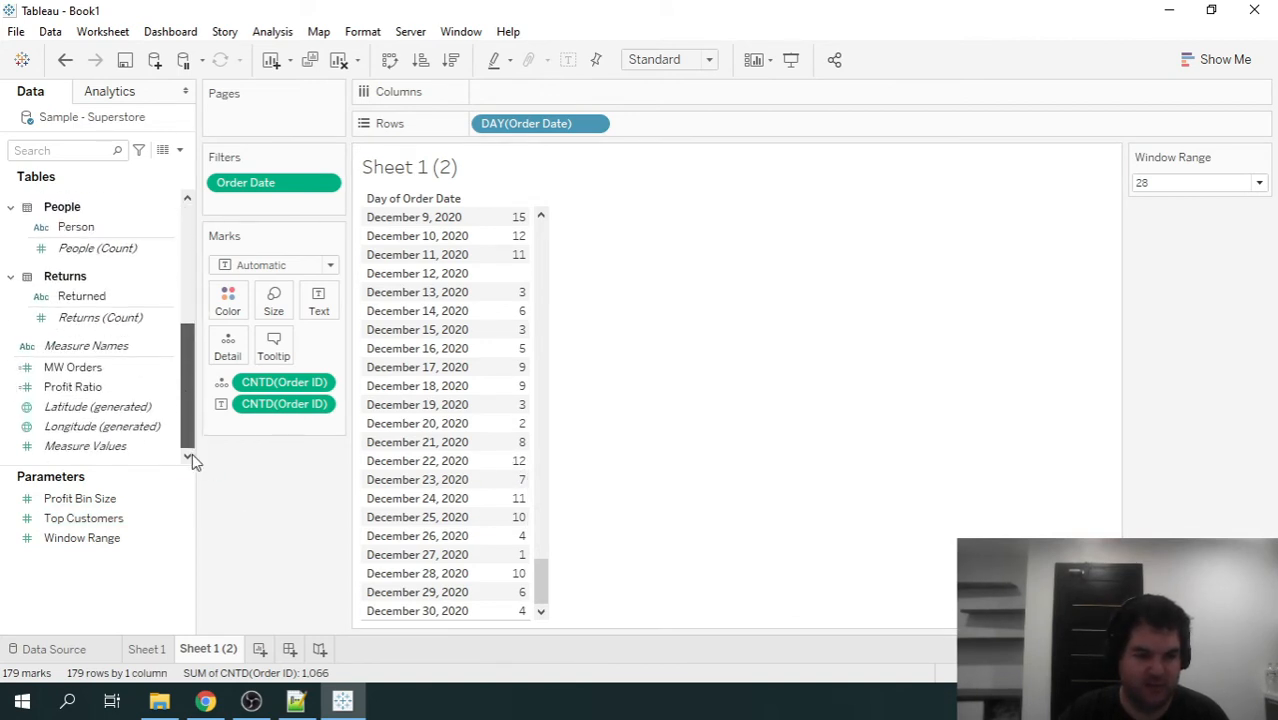
click(163, 367)
right_click(163, 367)
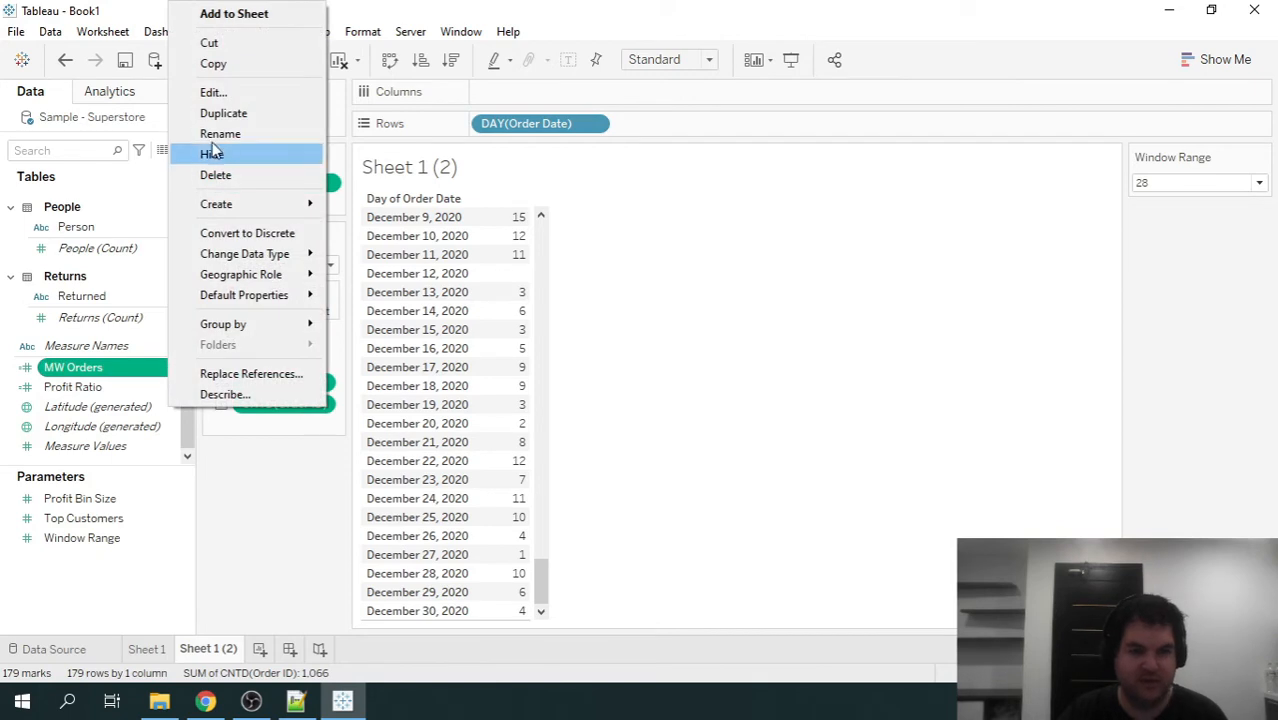
click(213, 92)
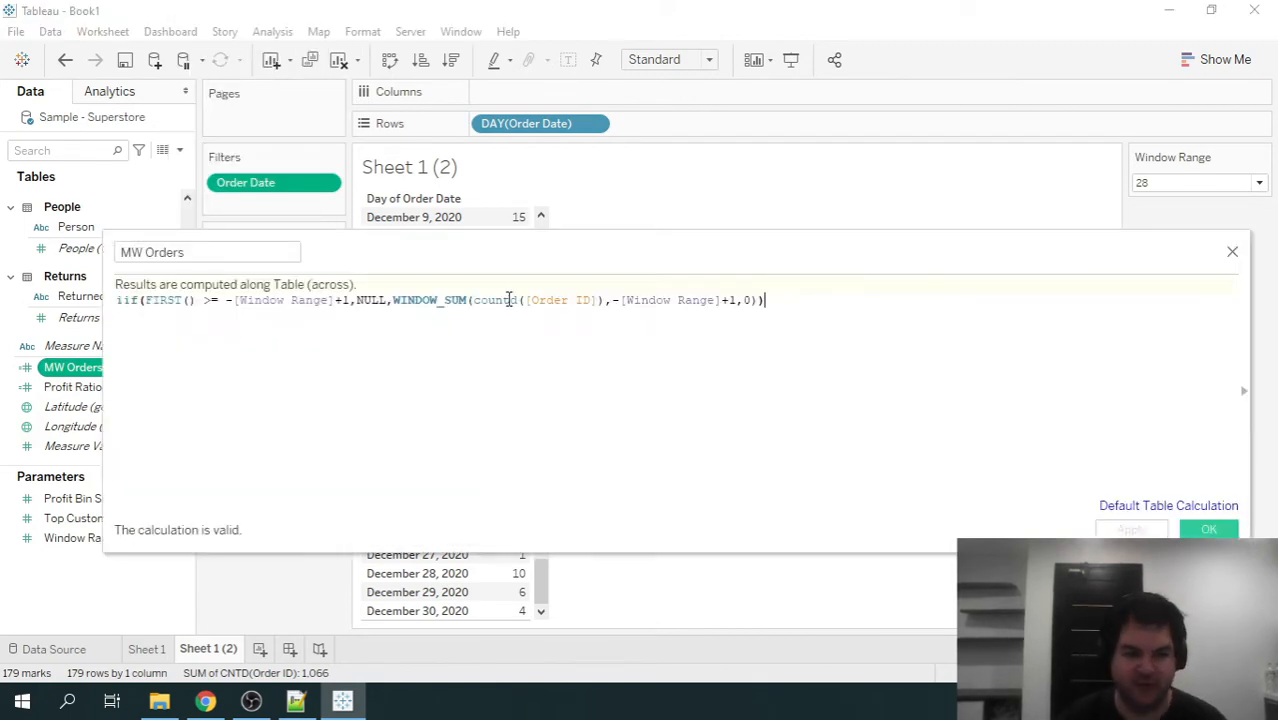
drag(393, 300, 757, 304)
key(ctrl+c)
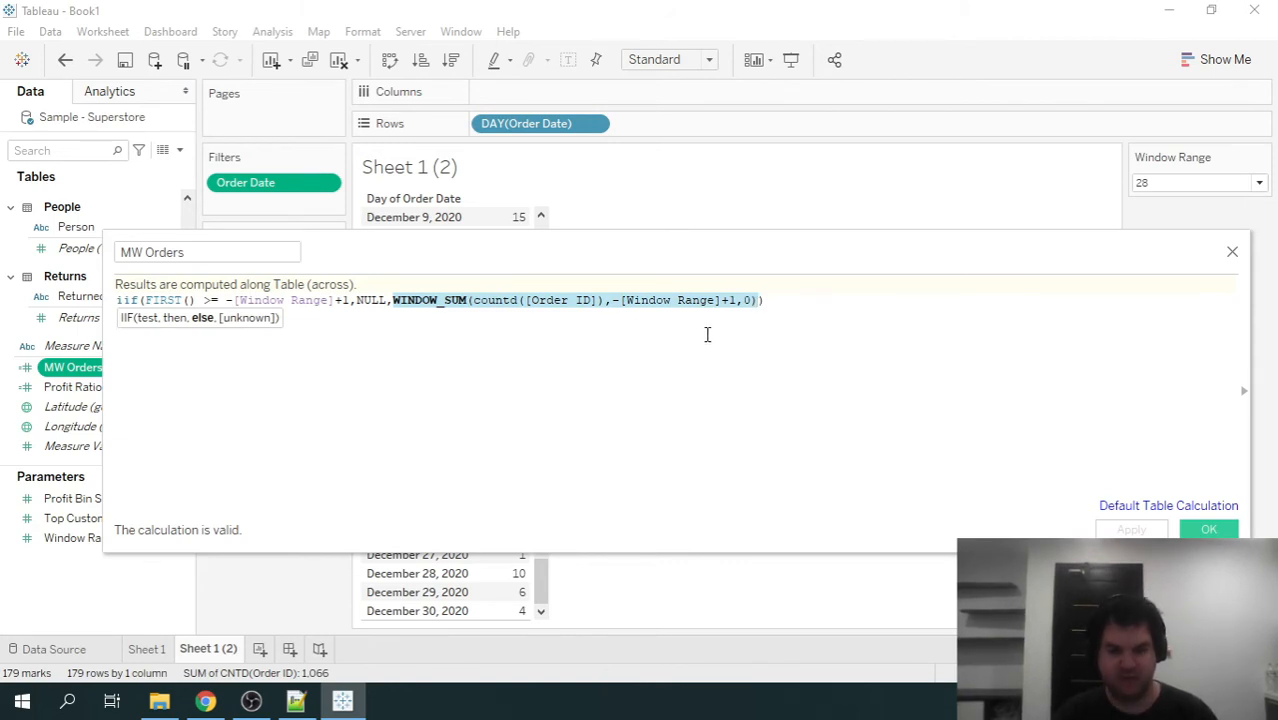
key(BackSpace)
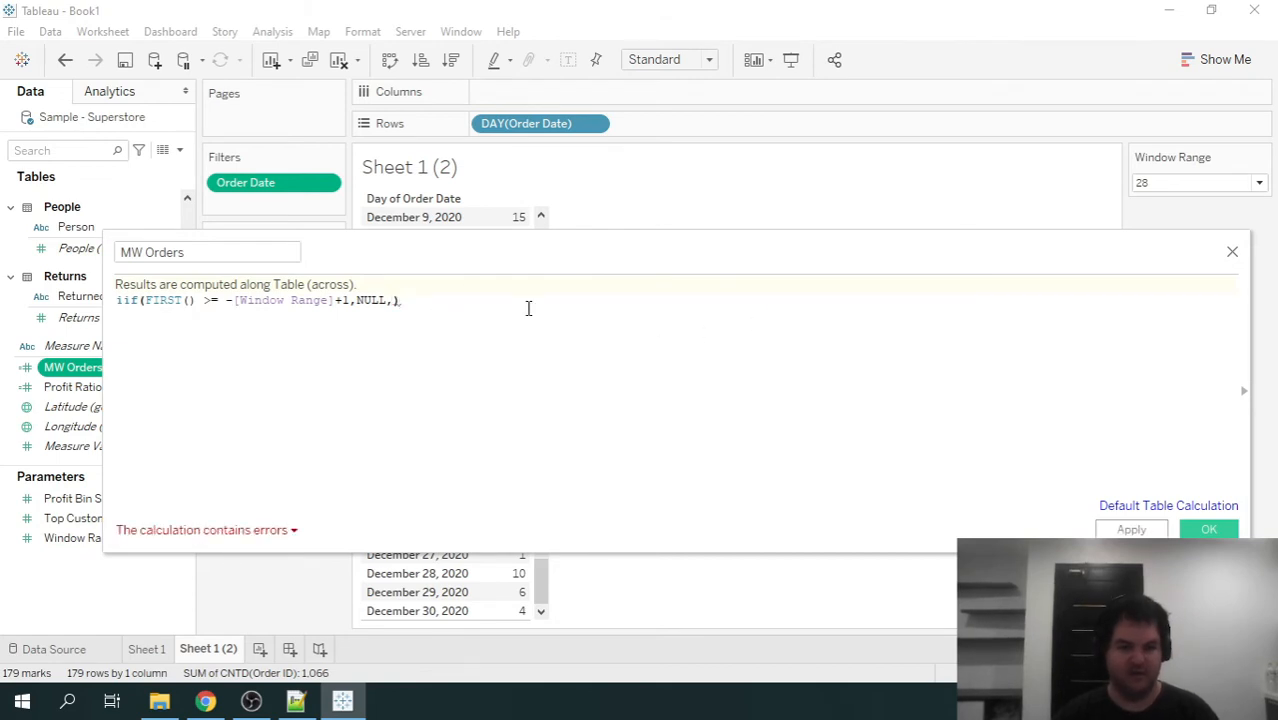
key(Return)
key(Return)
key(ctrl+v)
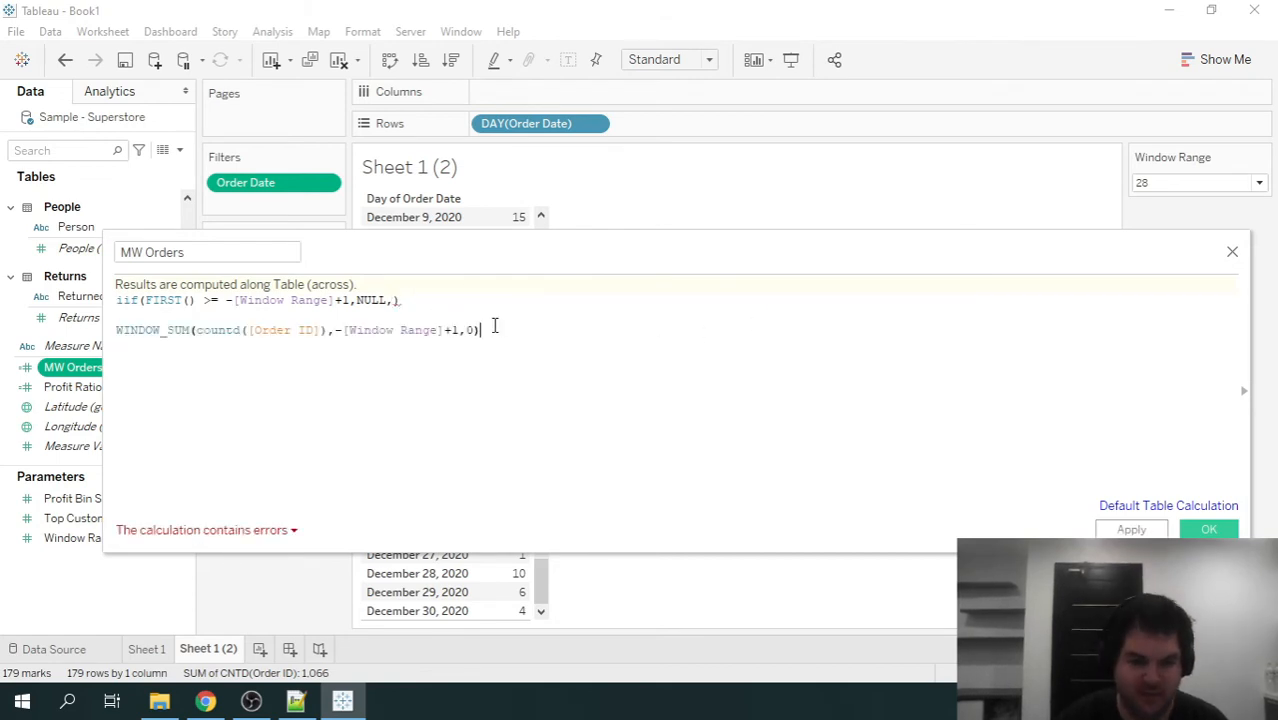
Examine the separated WINDOW_SUM expression and the iif(FIRST() >= -[Window Range]+1,NULL,) part of the formula.
drag(490, 330, 173, 318)
click(163, 318)
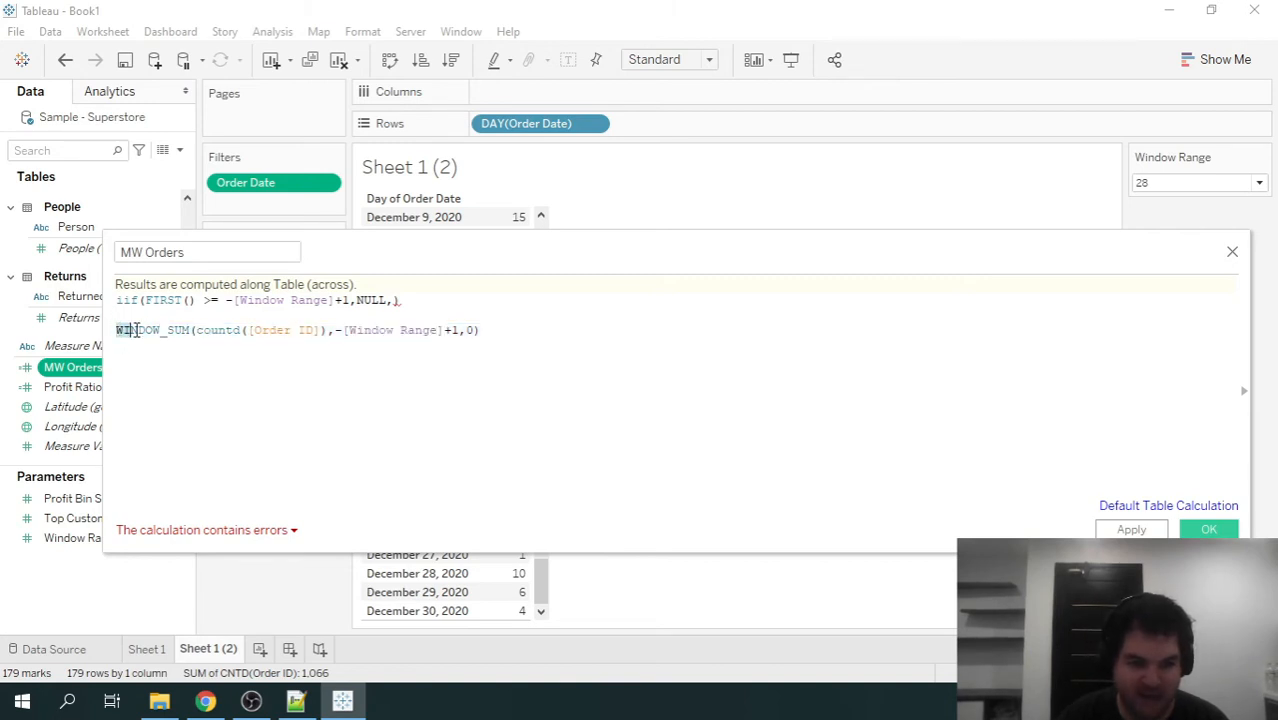
drag(137, 330, 552, 330)
drag(430, 300, 86, 302)
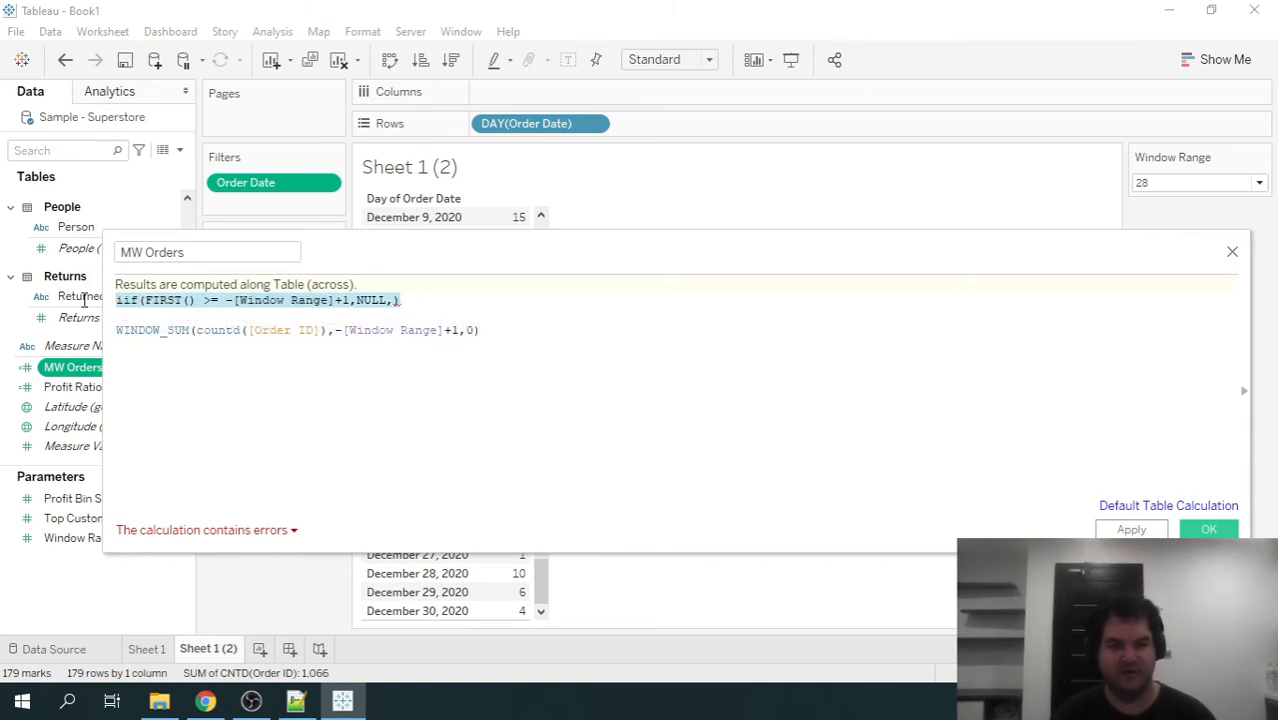
Remove the iif(FIRST() >= -[Window Range]+1,NULL,) wrapper and blank line, leaving only WINDOW_SUM(countd([Order ID]),-[Window Range]+1,0) in MW Orders.
key(BackSpace)
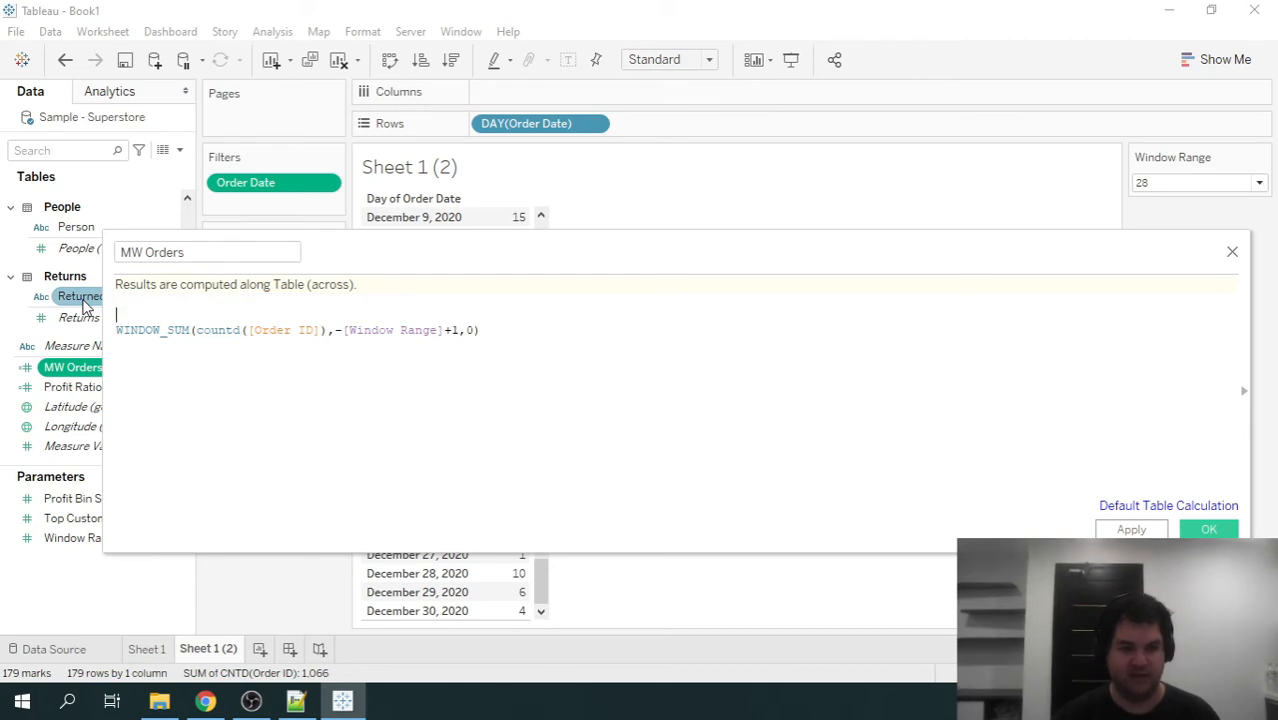
key(Delete)
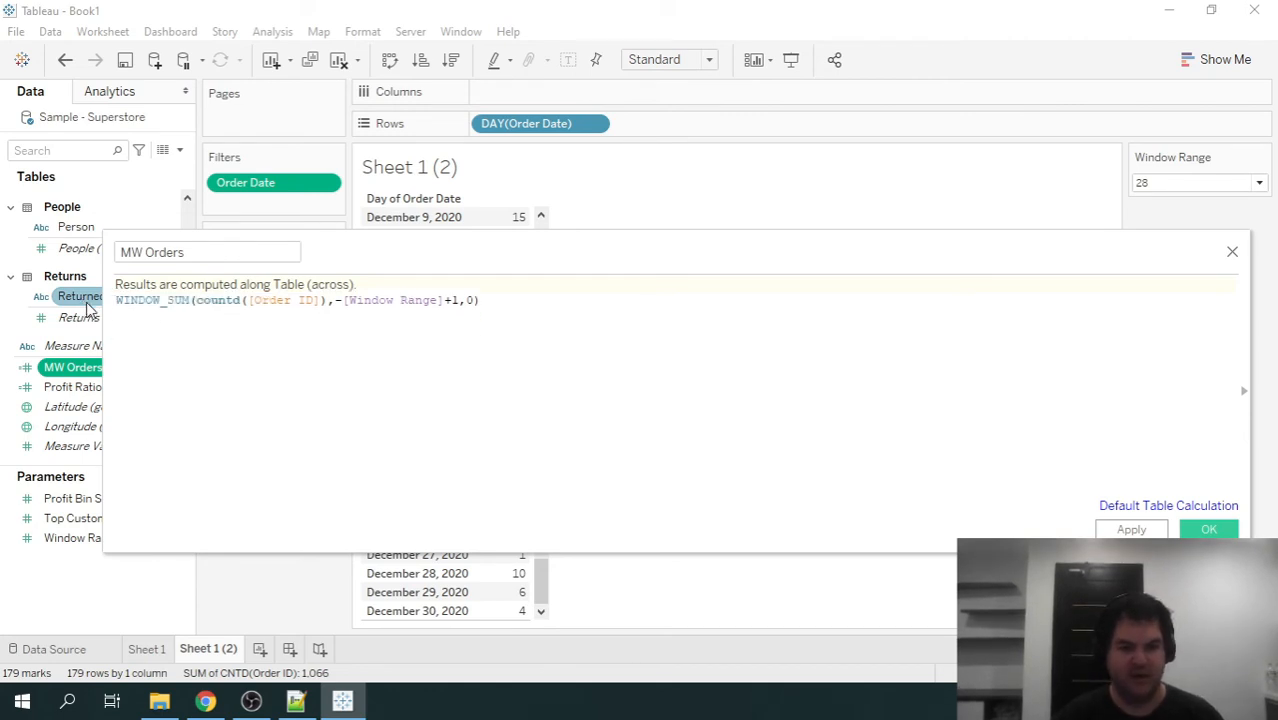
click(303, 392)
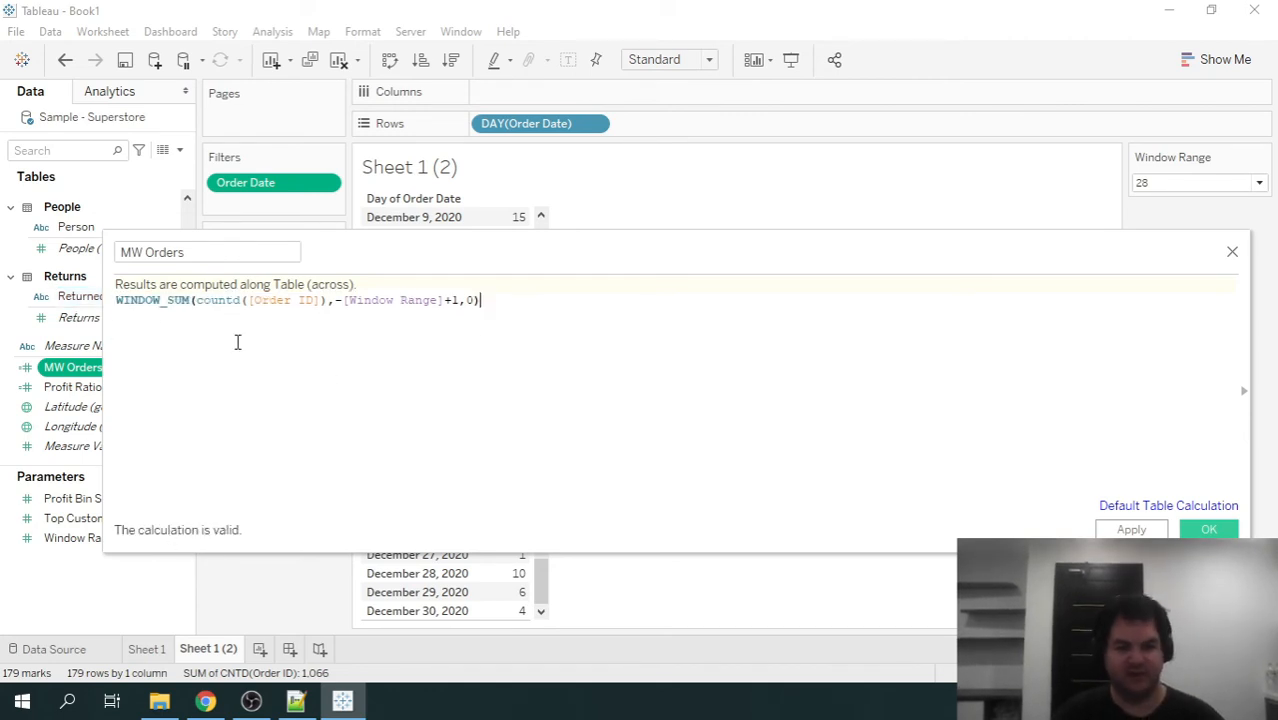
Examine the countd([Order ID]) expression passed as the first argument of WINDOW_SUM in the MW Orders formula.
drag(139, 300, 328, 300)
click(294, 318)
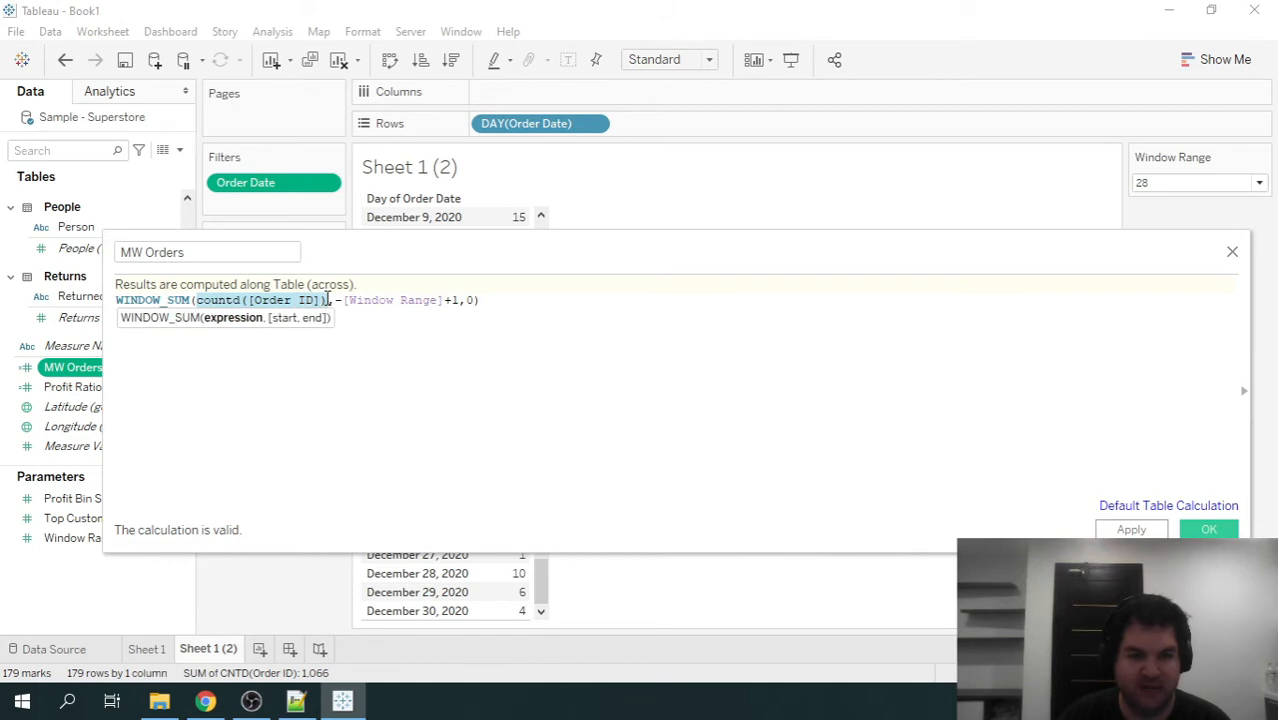
click(479, 301)
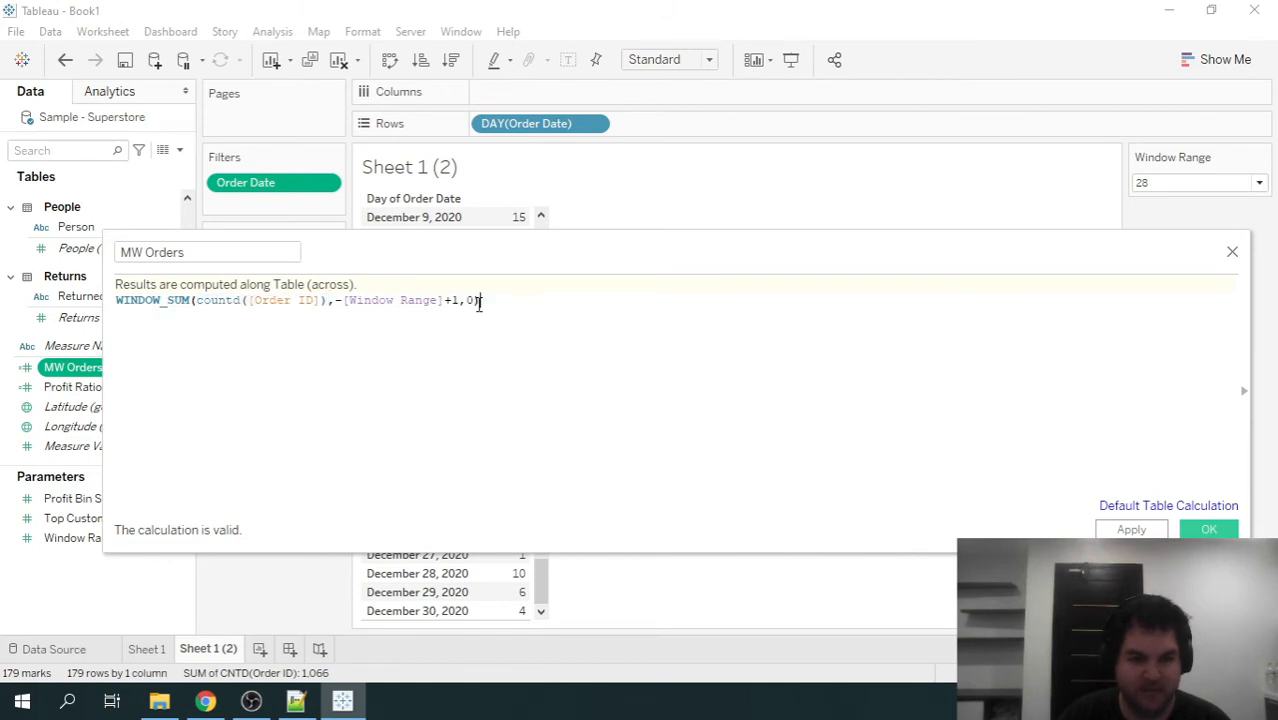
drag(198, 300, 318, 301)
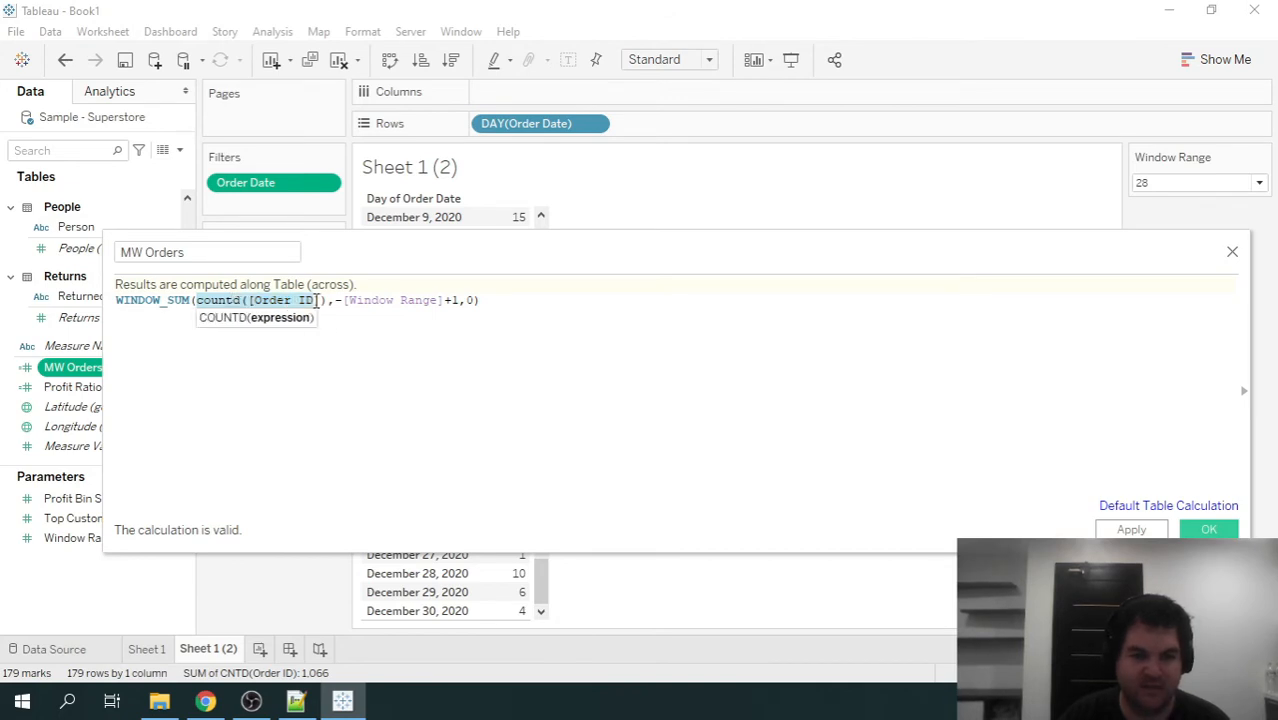
click(346, 368)
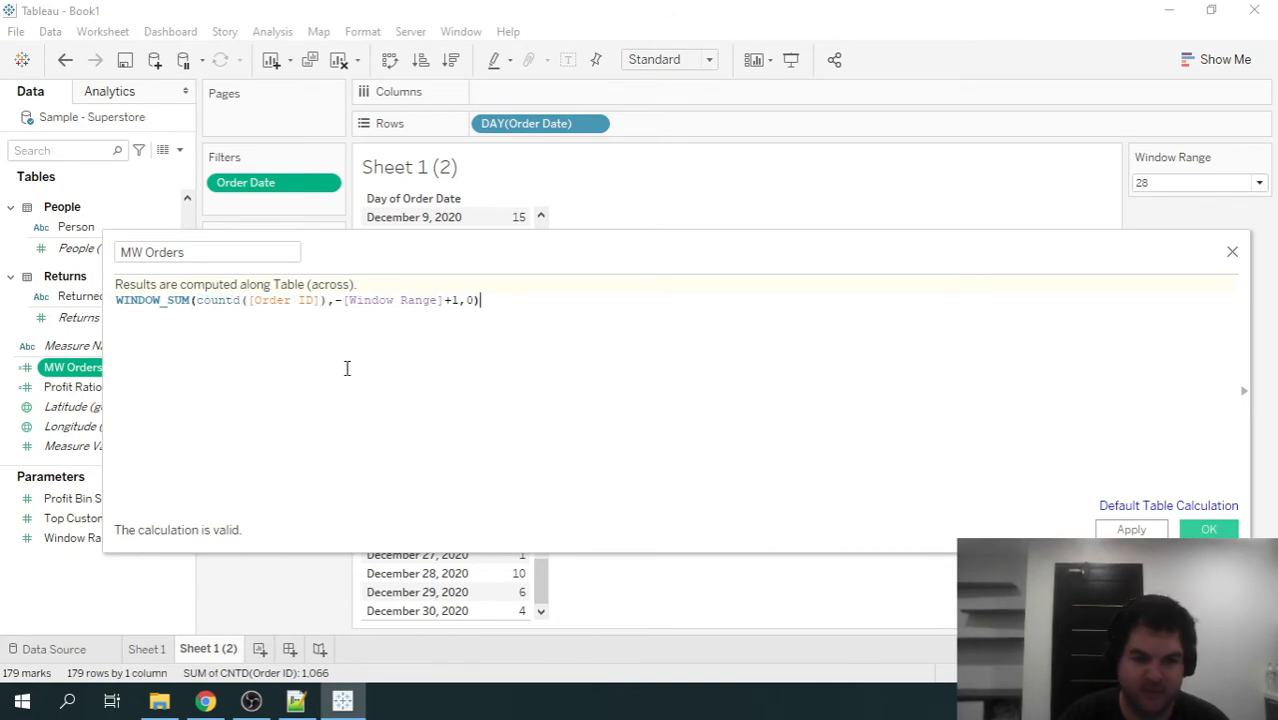
click(322, 300)
text())
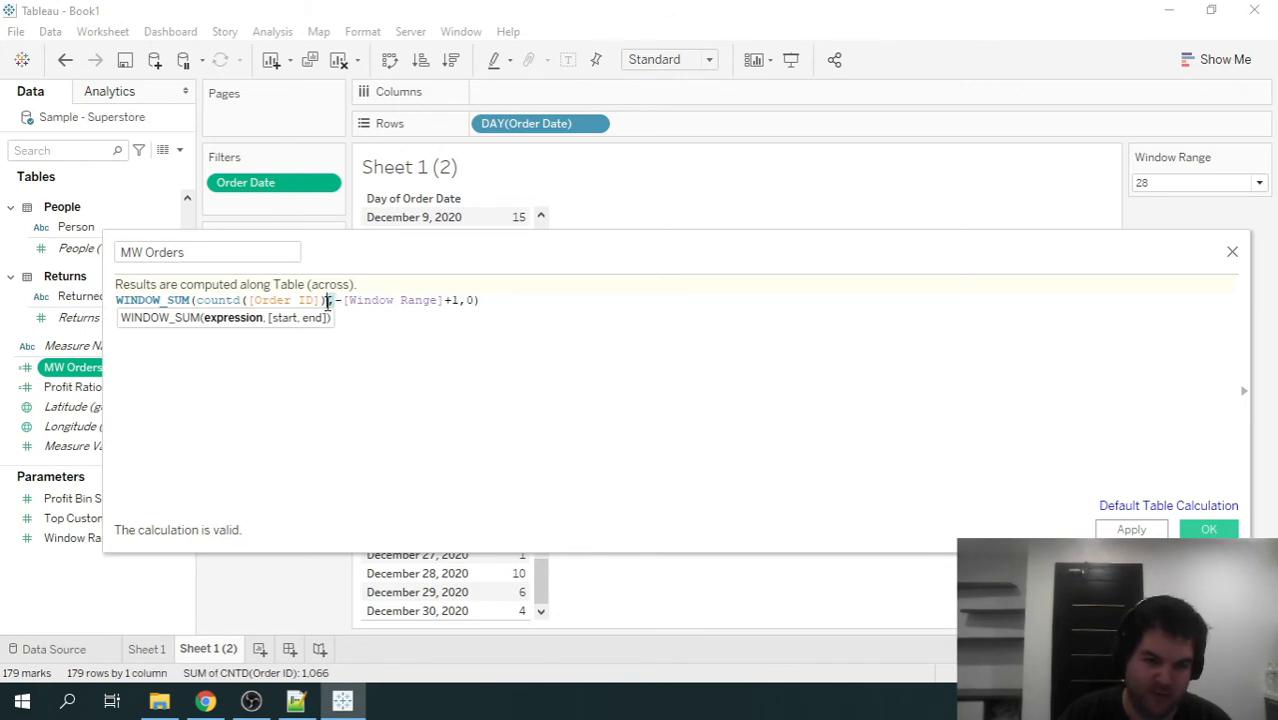
Examine the start offset -[Window Range]+1 and the end offset 0 of WINDOW_SUM against the Window Range parameter.
key(End)
drag(338, 302, 457, 300)
drag(344, 300, 457, 306)
mouse_move(575, 290)
mouse_down()
mouse_move(582, 320)
mouse_move(588, 280)
mouse_up()
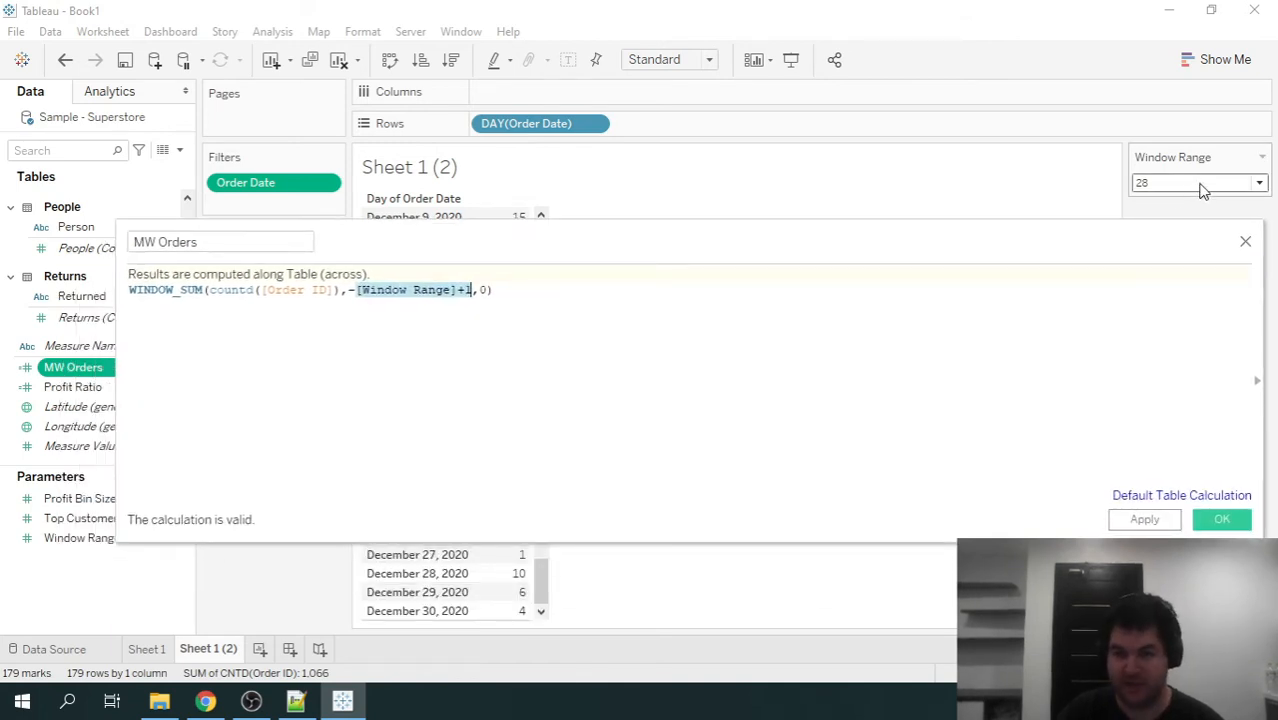
key(End)
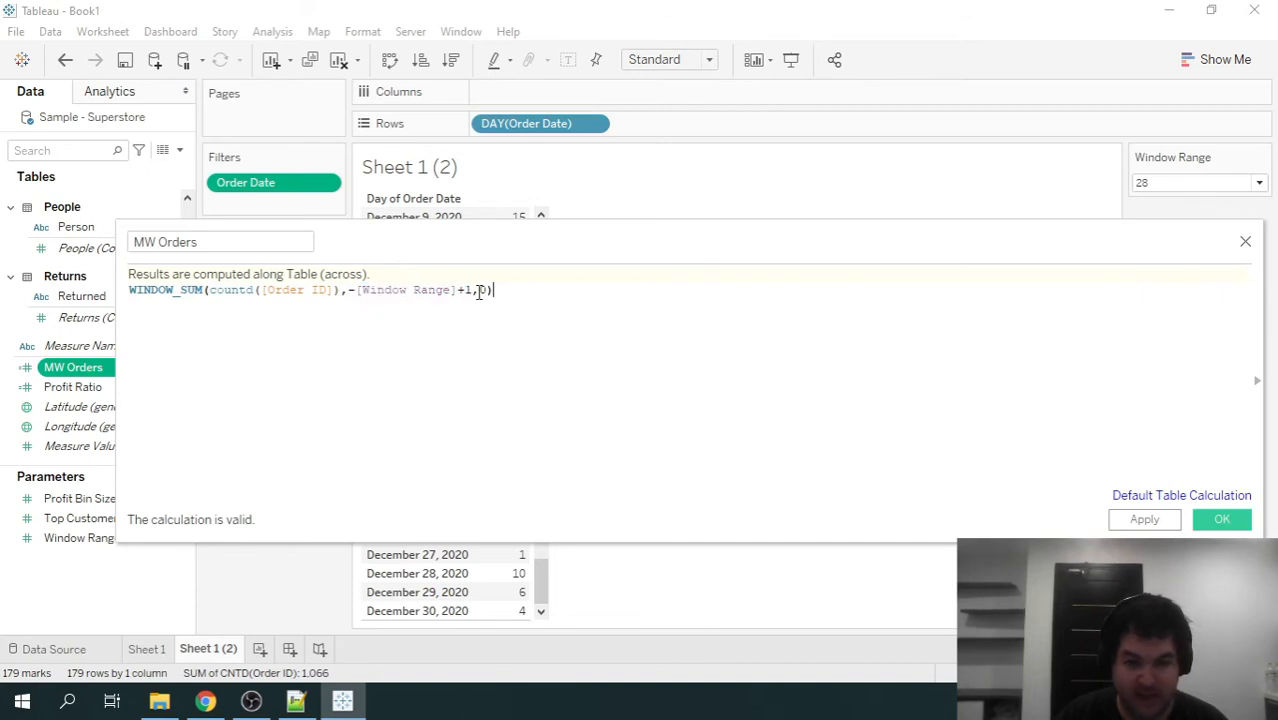
click(474, 290)
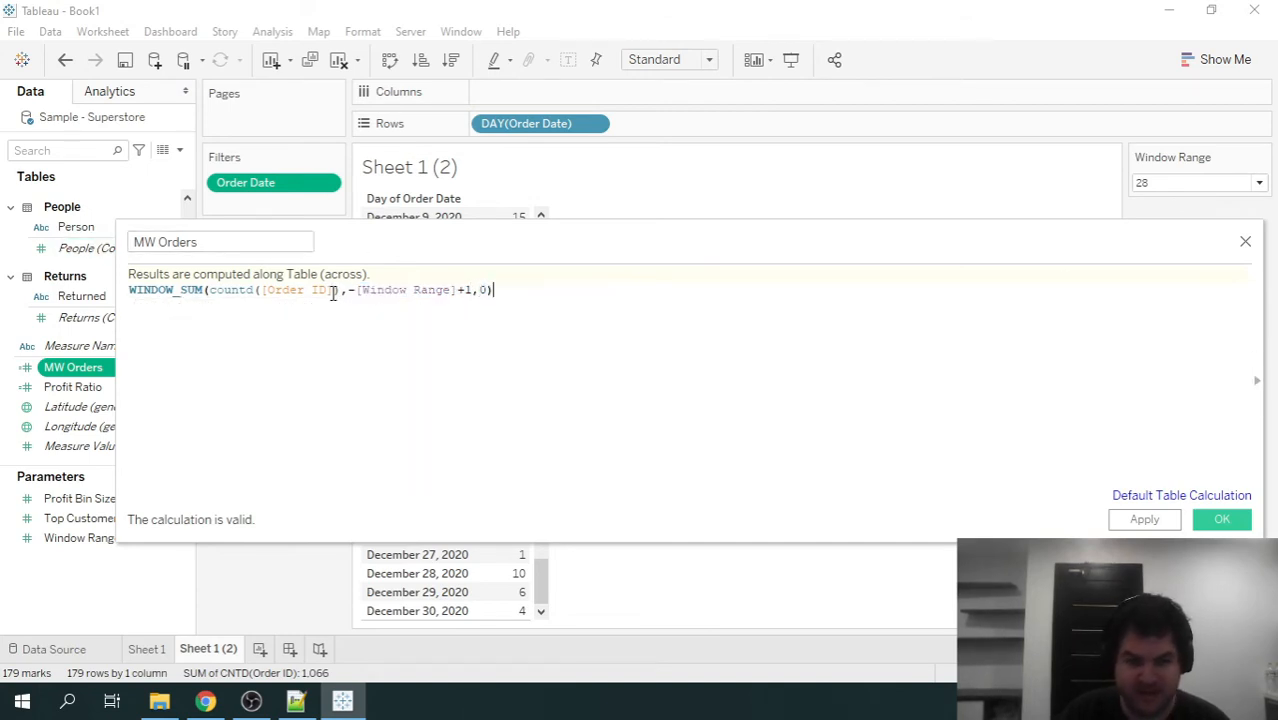
drag(348, 290, 489, 290)
click(472, 291)
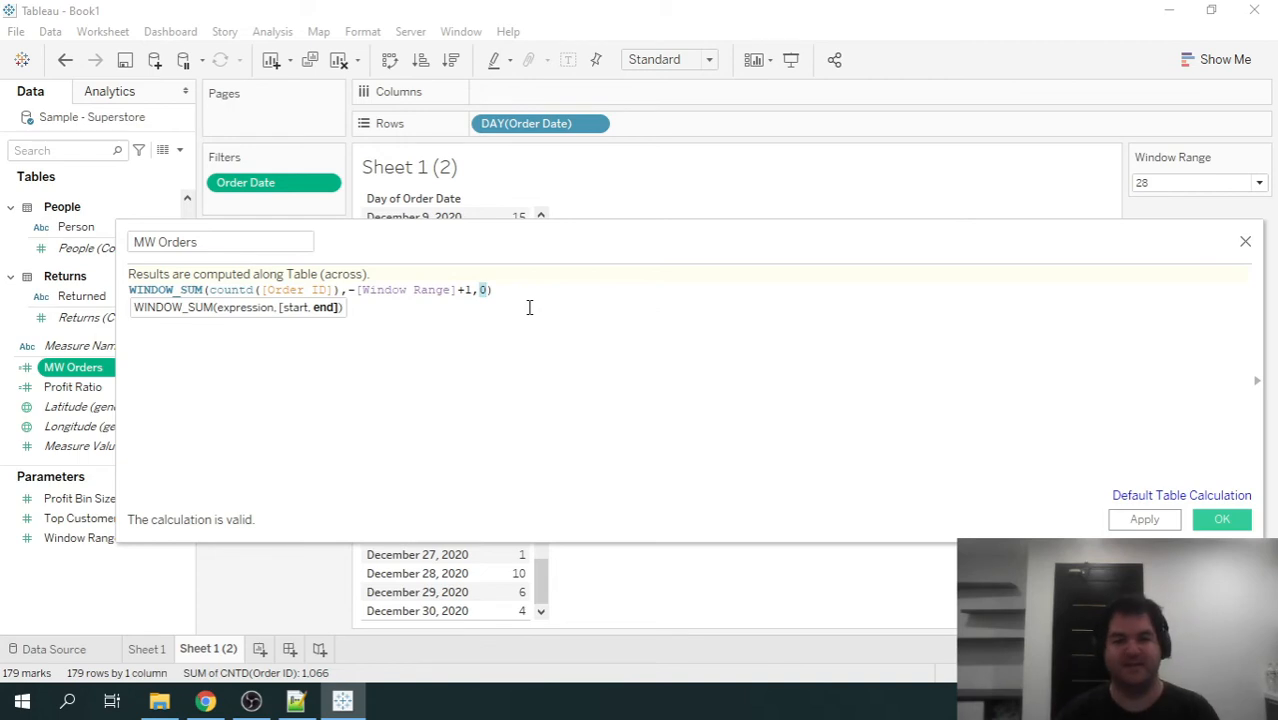
drag(472, 290, 357, 289)
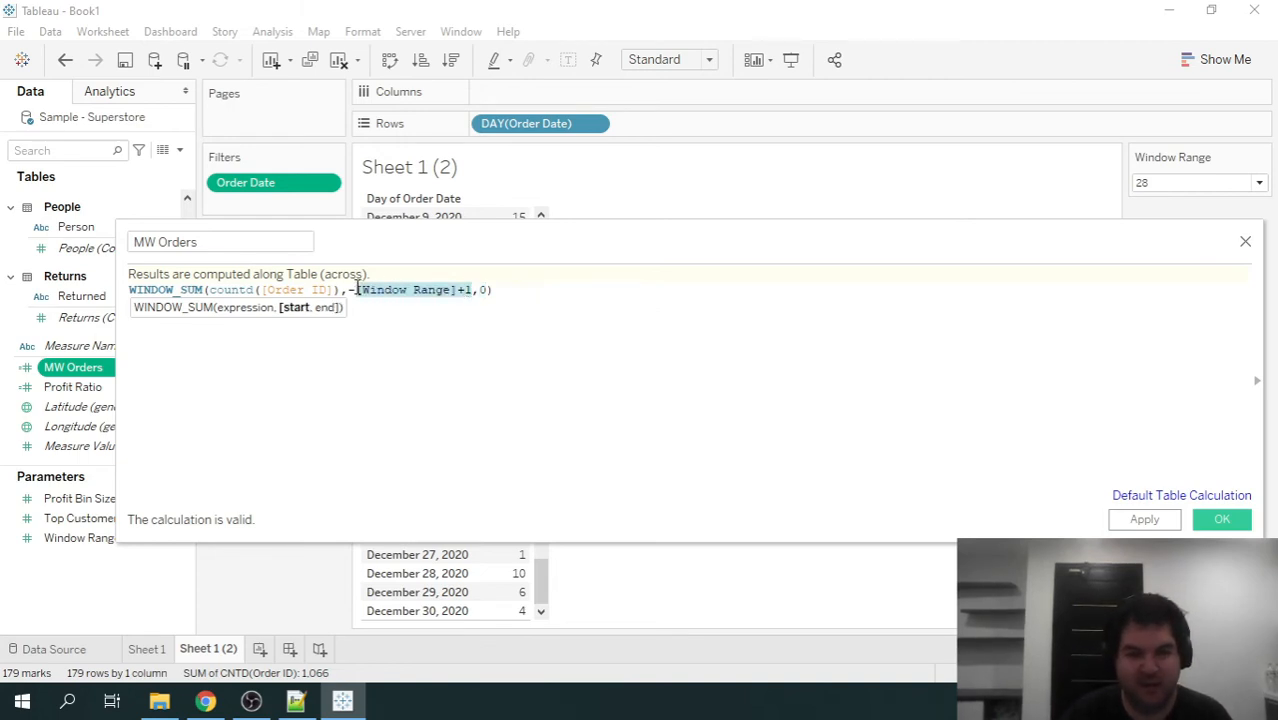
click(395, 318)
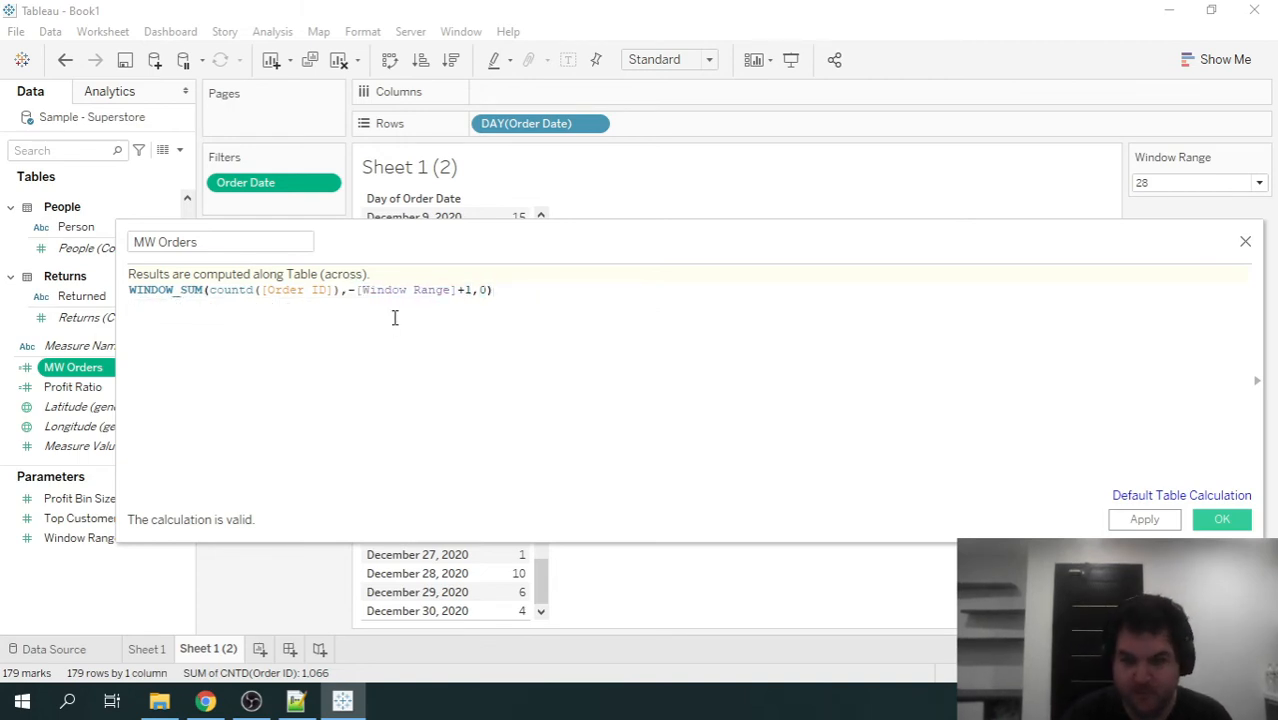
click(348, 292)
click(358, 302)
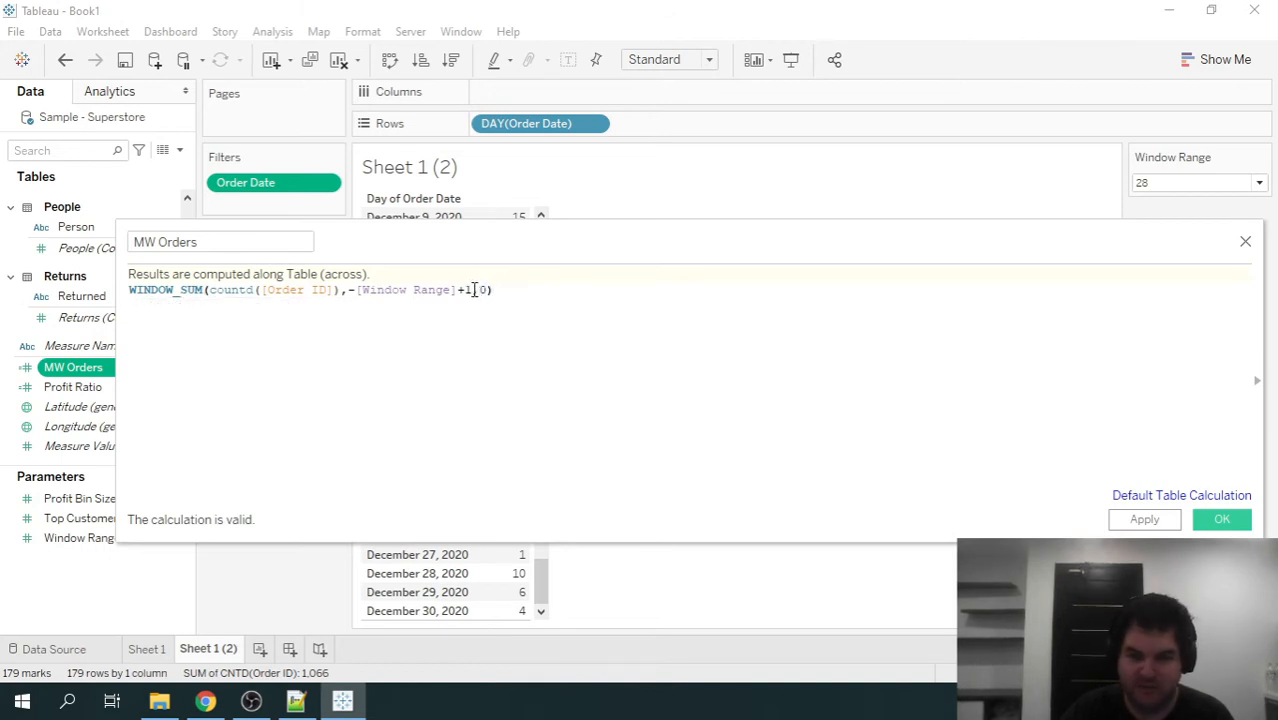
drag(474, 289, 369, 289)
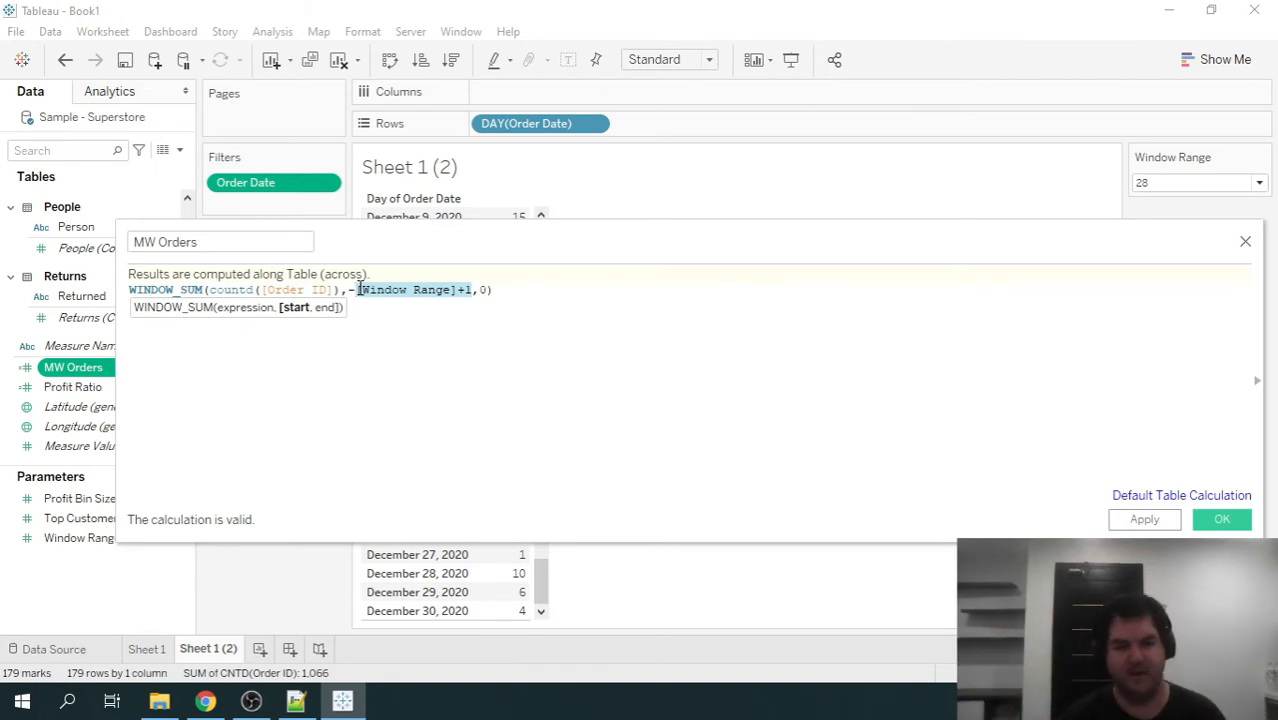
click(568, 294)
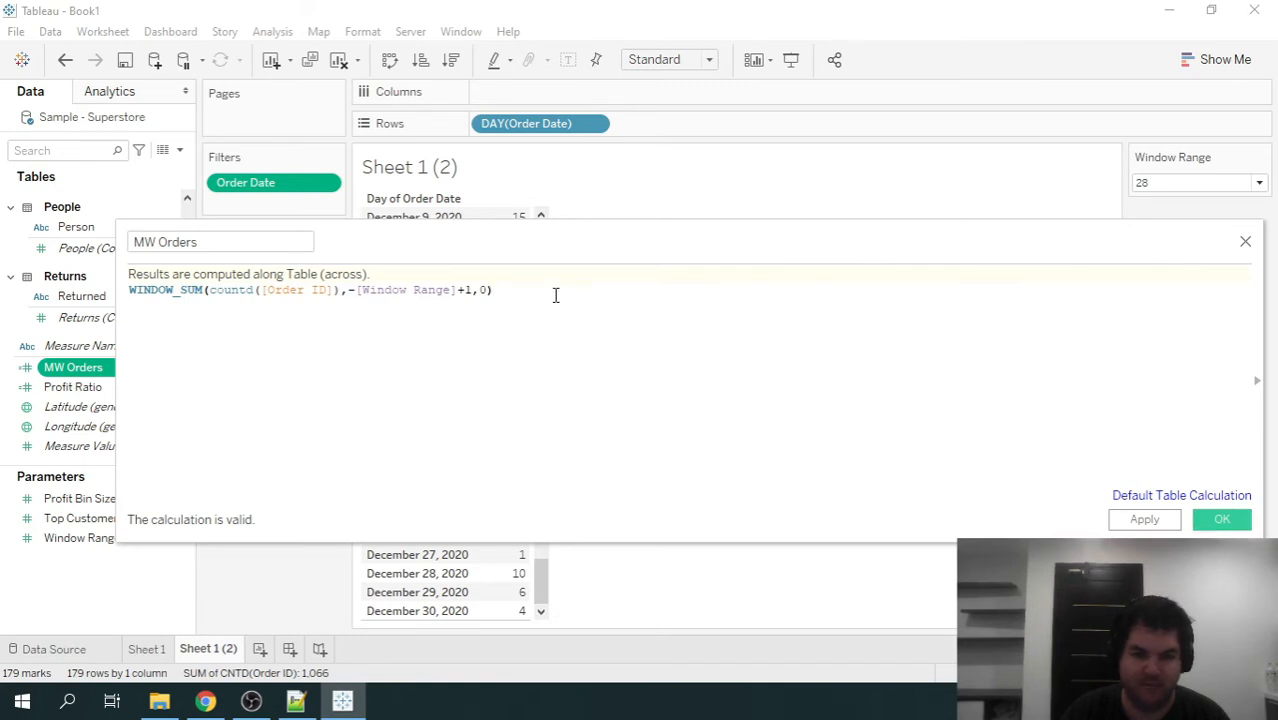
Glance at the original formula in Notepad++, return to Tableau and save the simplified MW Orders calculation.
drag(560, 294, 3, 287)
click(690, 330)
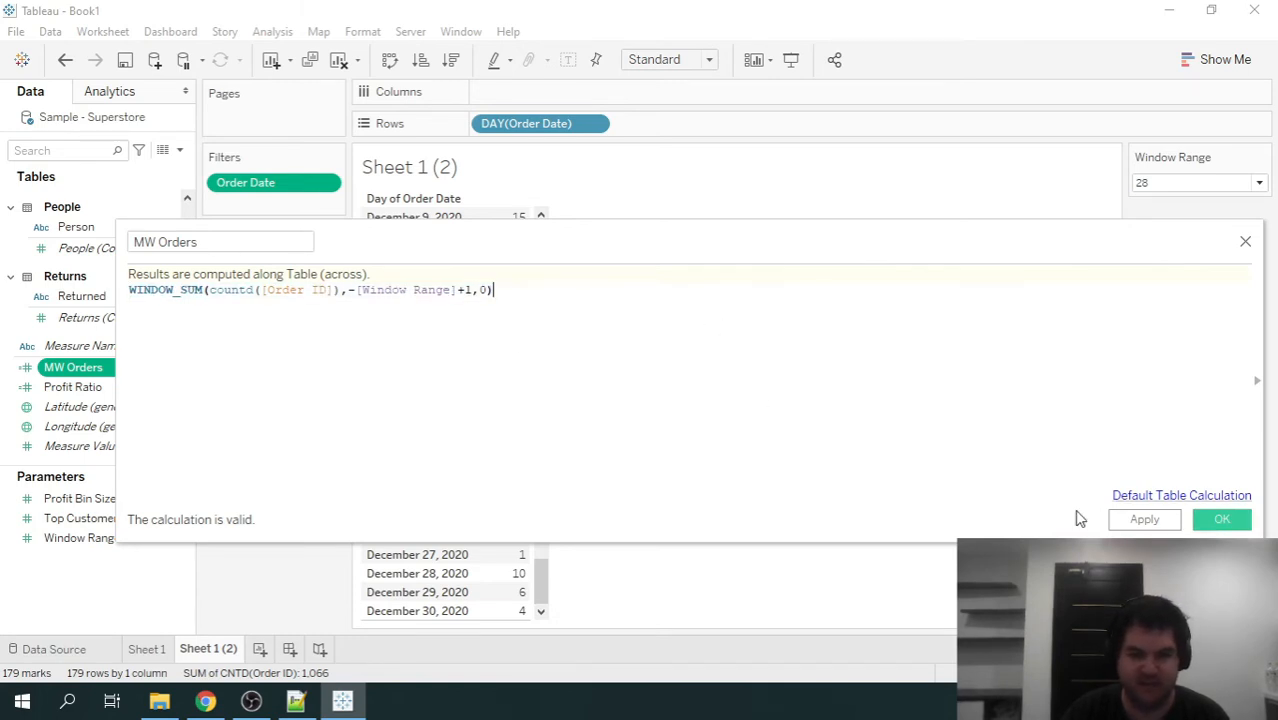
click(305, 705)
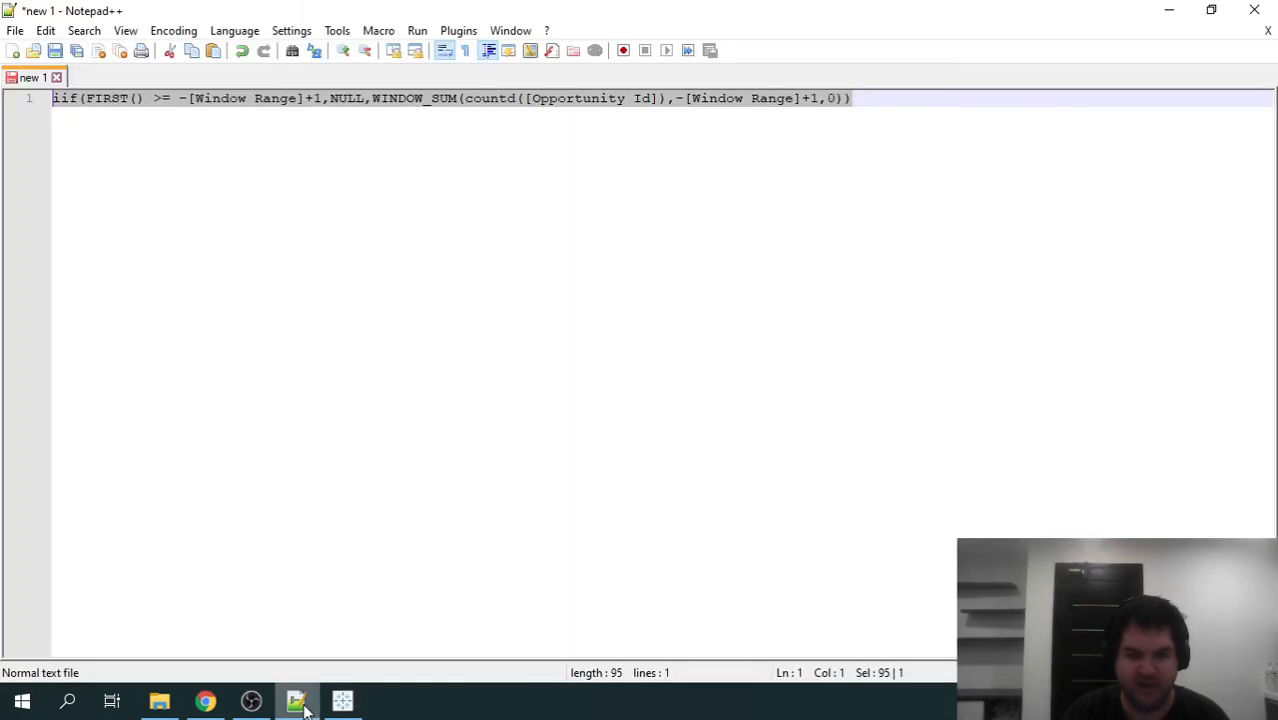
click(305, 705)
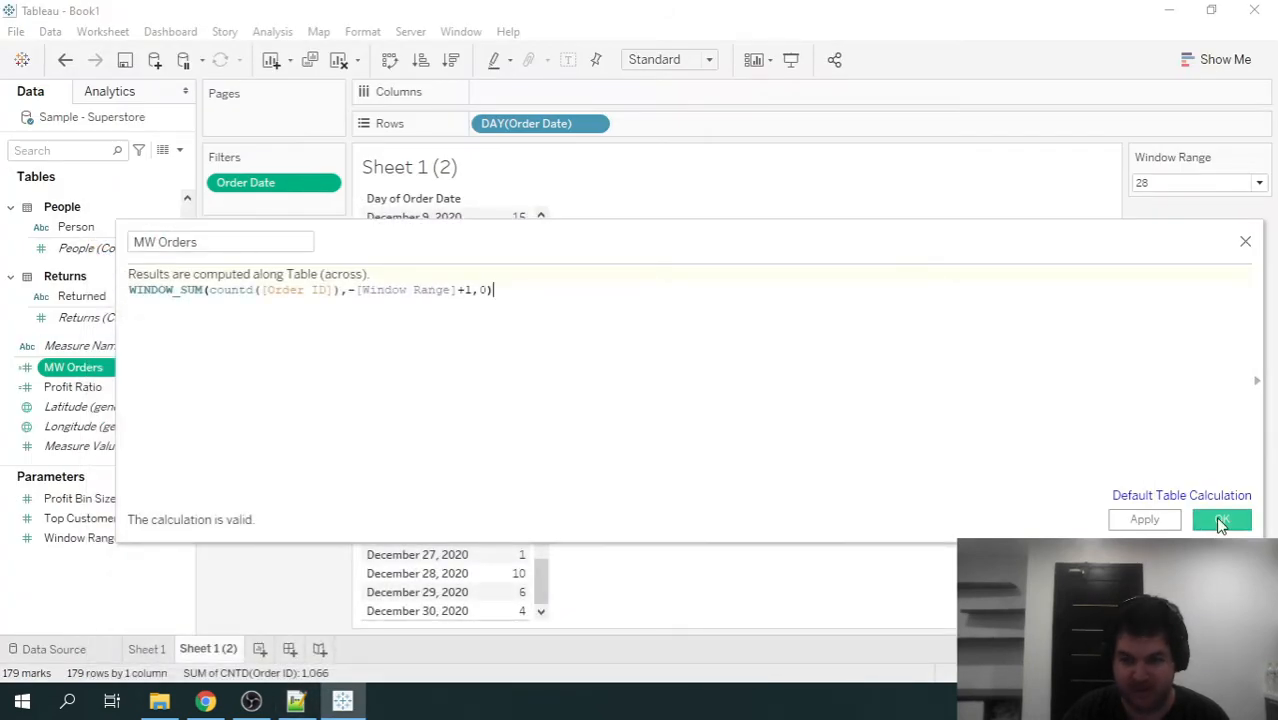
click(1220, 522)
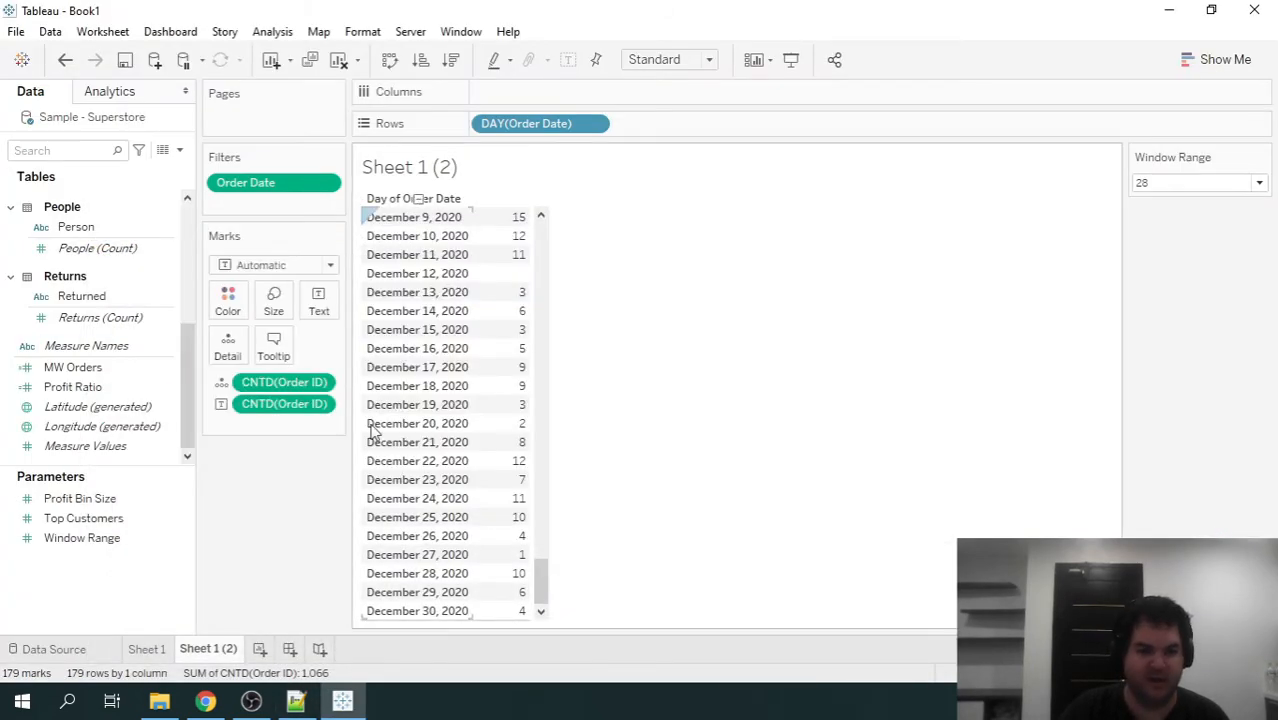
Add MW Orders to the daily table as a second measure beside the distinct order count, and widen the measure columns.
click(128, 407)
click(86, 370)
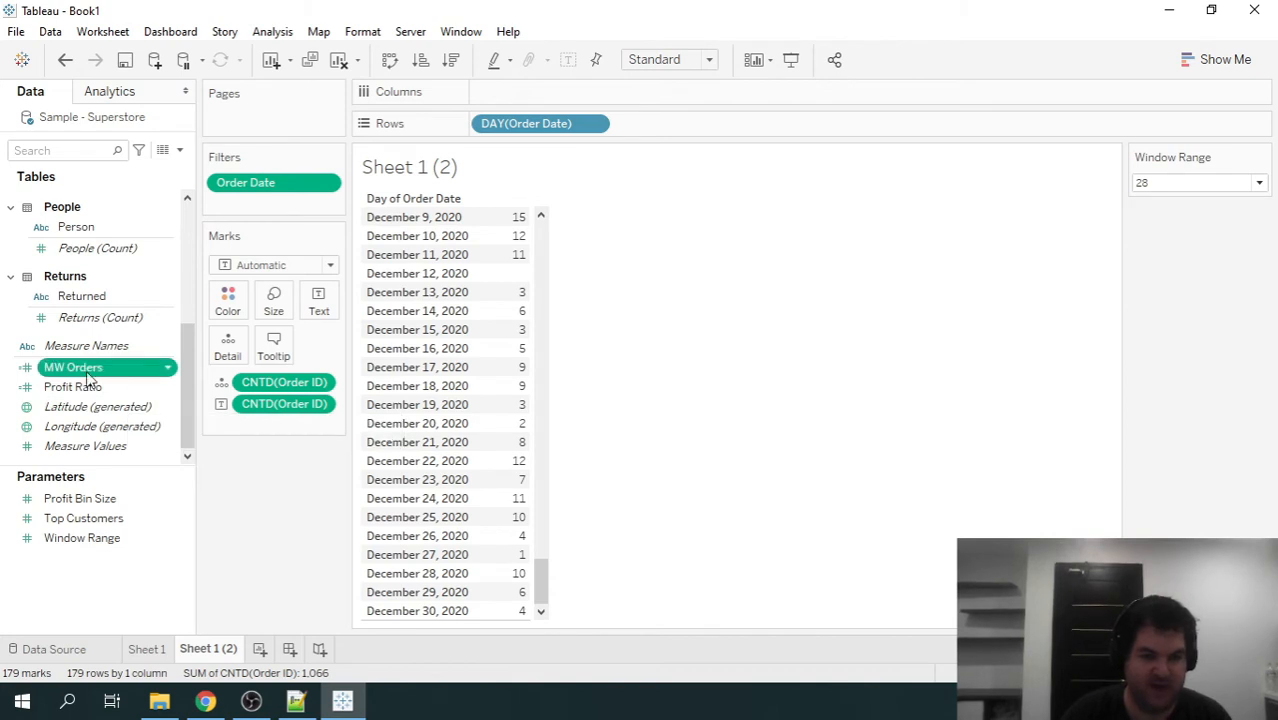
drag(86, 374, 244, 360)
drag(270, 404, 283, 440)
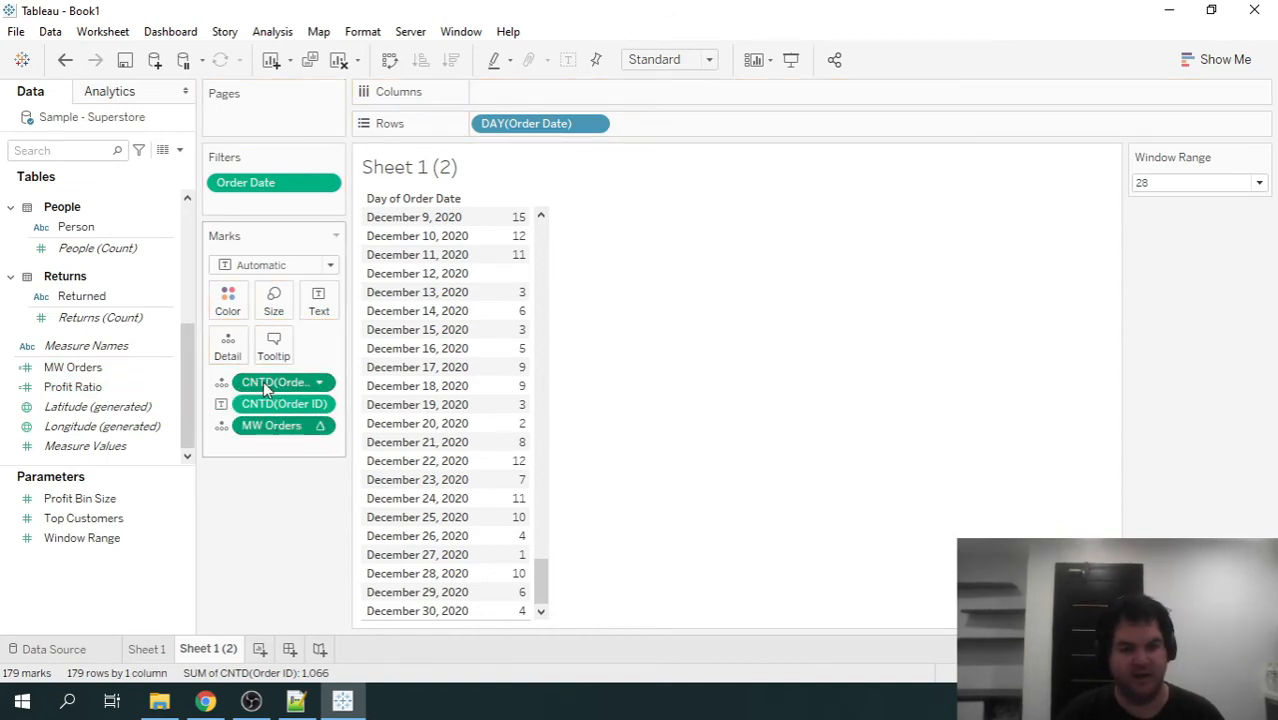
drag(263, 381, 520, 373)
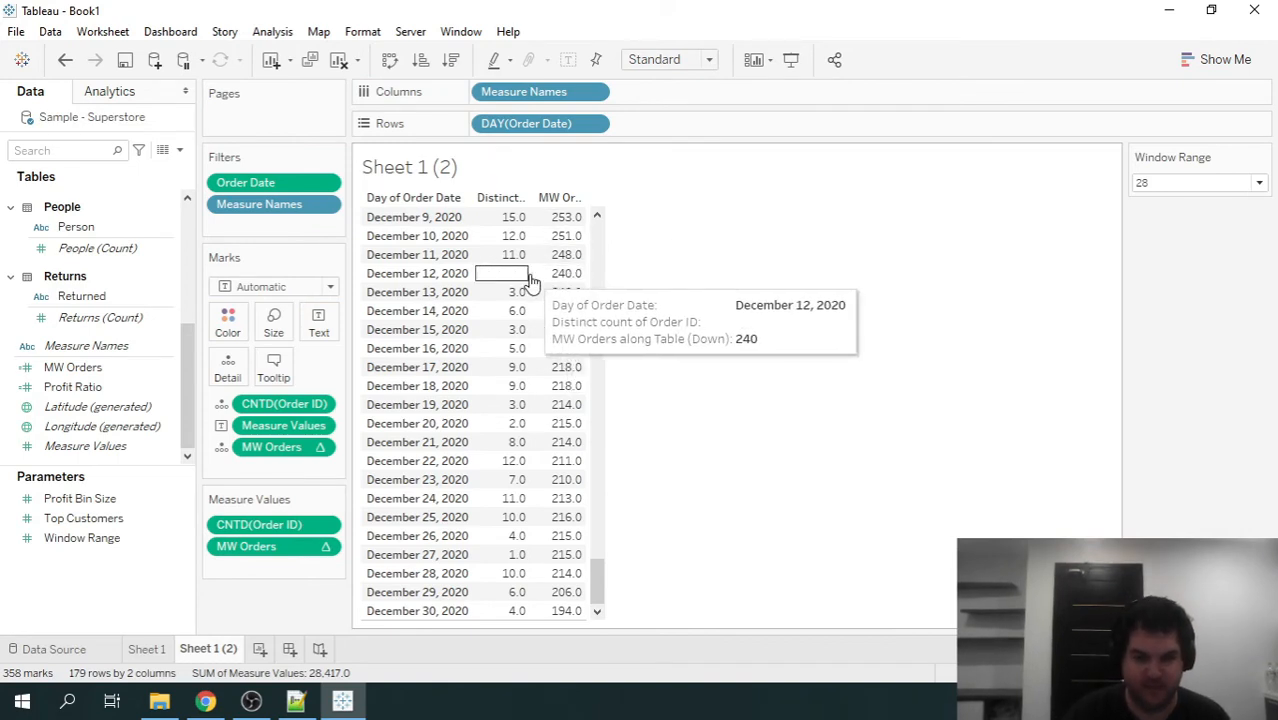
drag(529, 198, 554, 198)
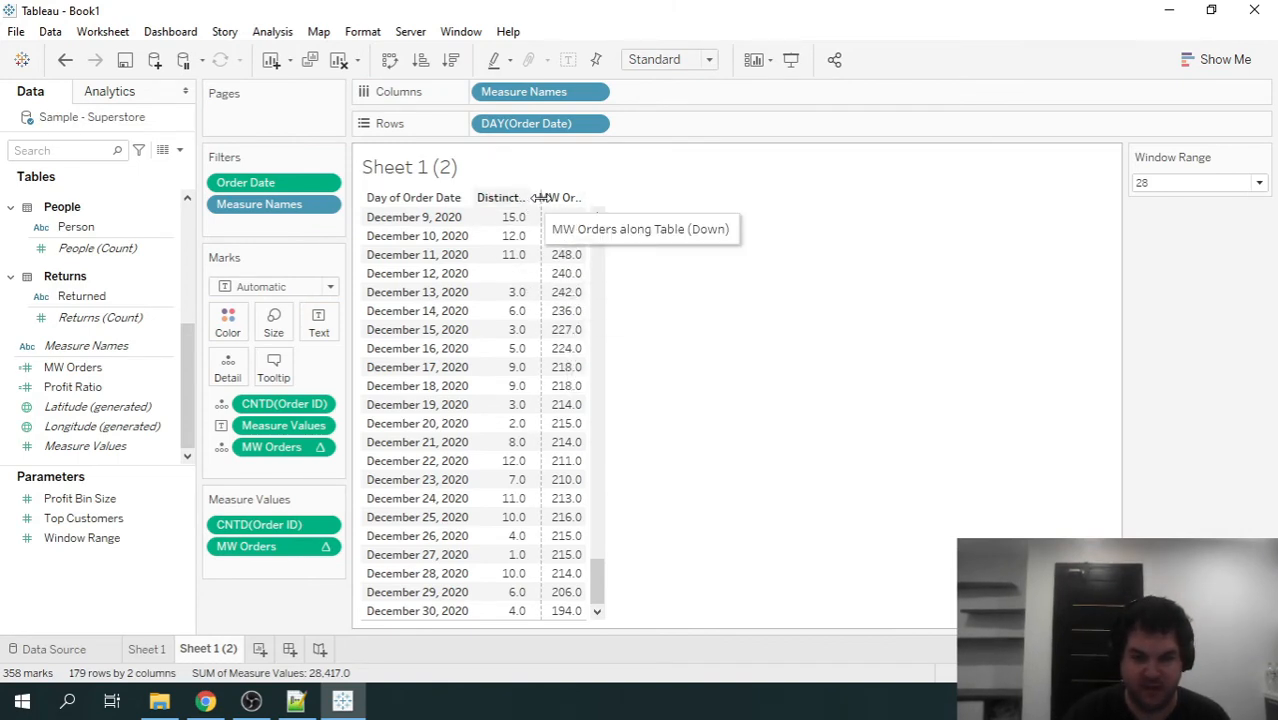
Format the pane numbers of the distinct Order ID count as Number (Standard).
right_click(285, 524)
click(312, 351)
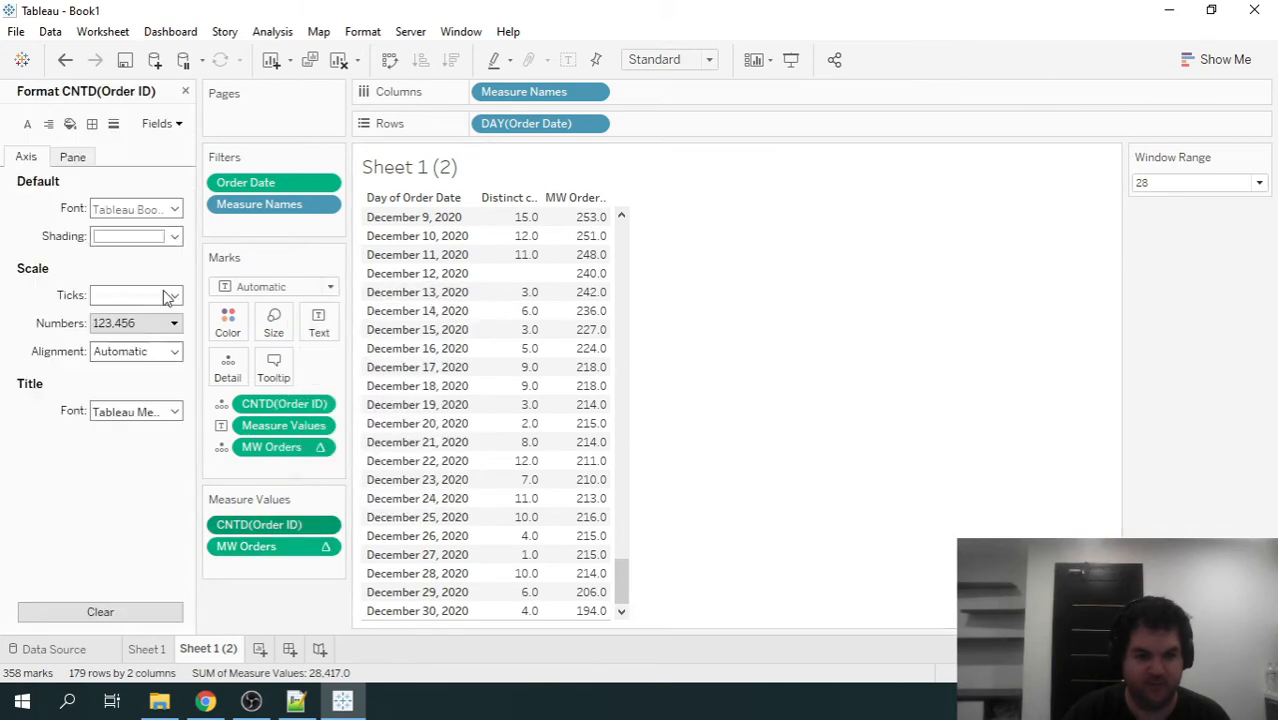
click(73, 158)
click(155, 263)
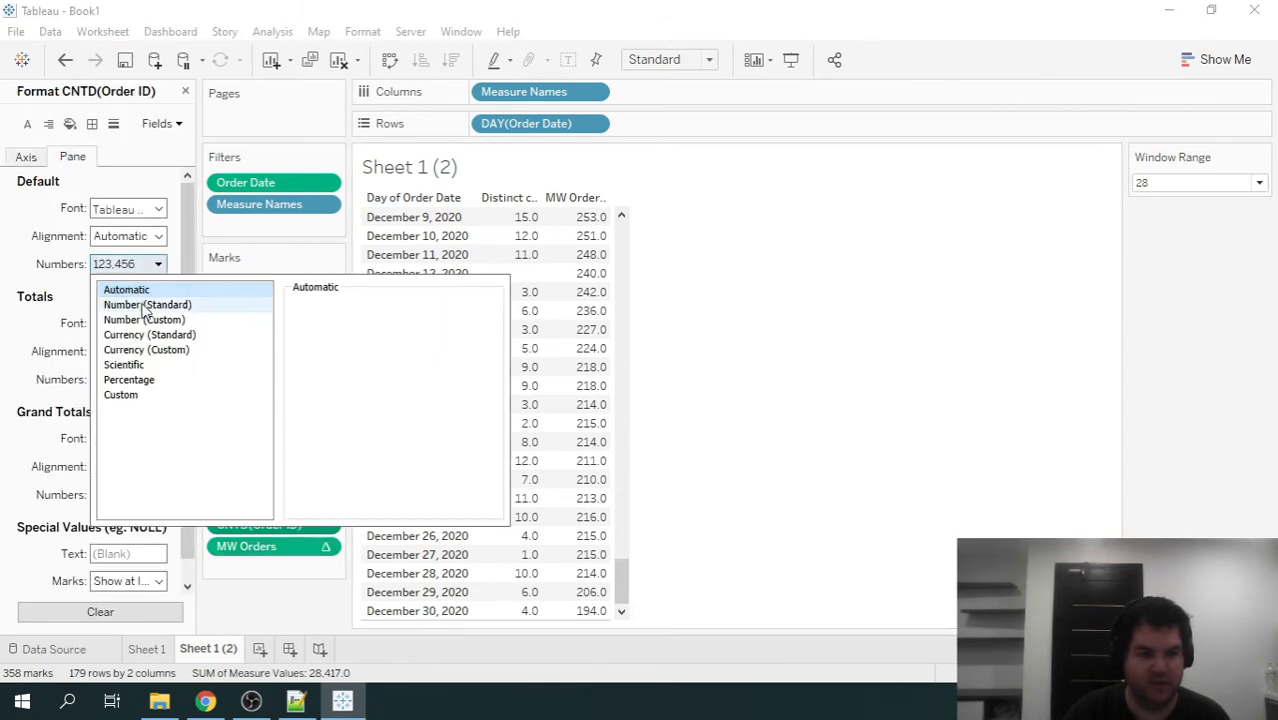
click(147, 304)
Format the pane numbers of the MW Orders measure as Number (Standard).
click(279, 553)
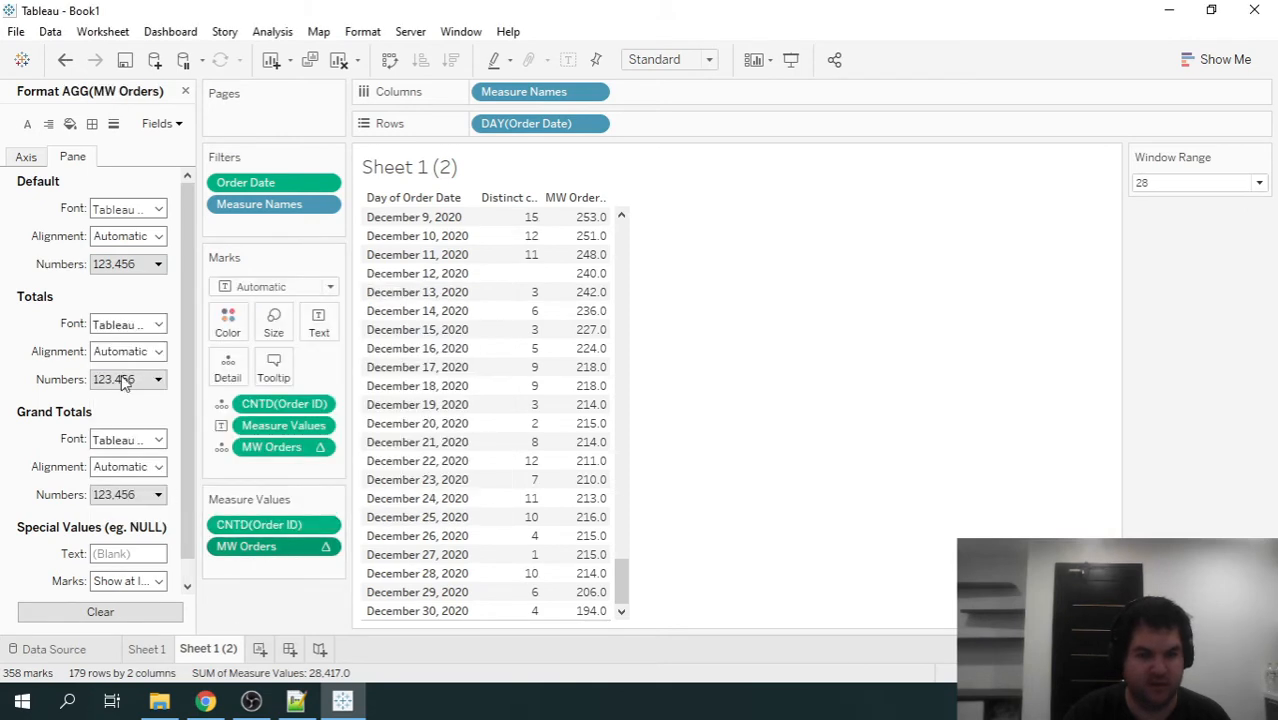
click(145, 267)
click(150, 305)
click(765, 405)
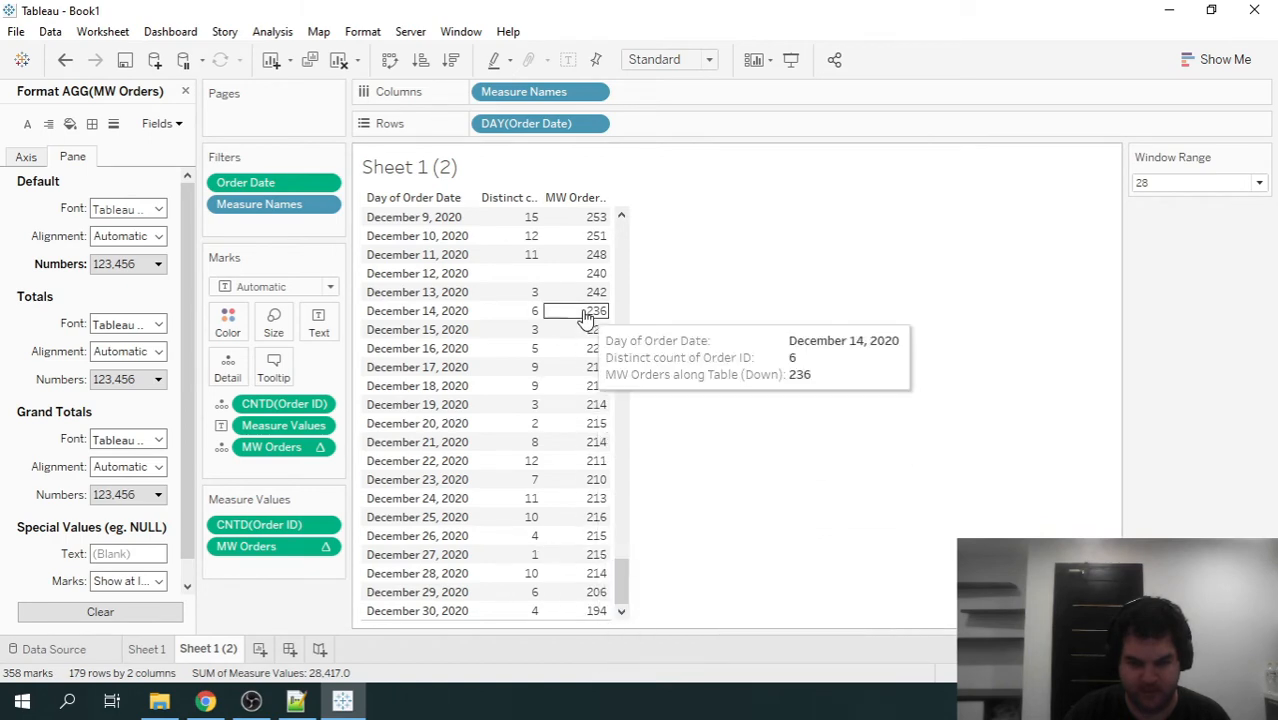
Set the Window Range parameter to 7 and check the December 30, 2020 daily count and moving-window value.
drag(622, 588, 662, 611)
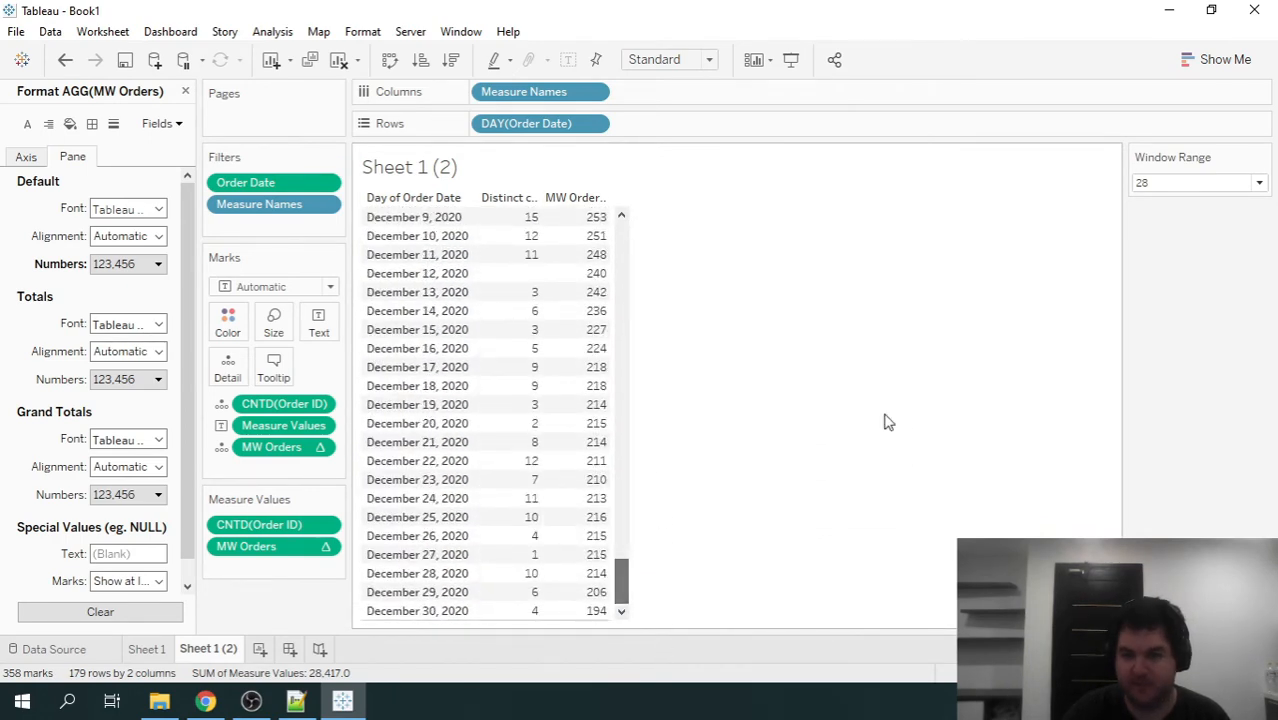
click(1197, 184)
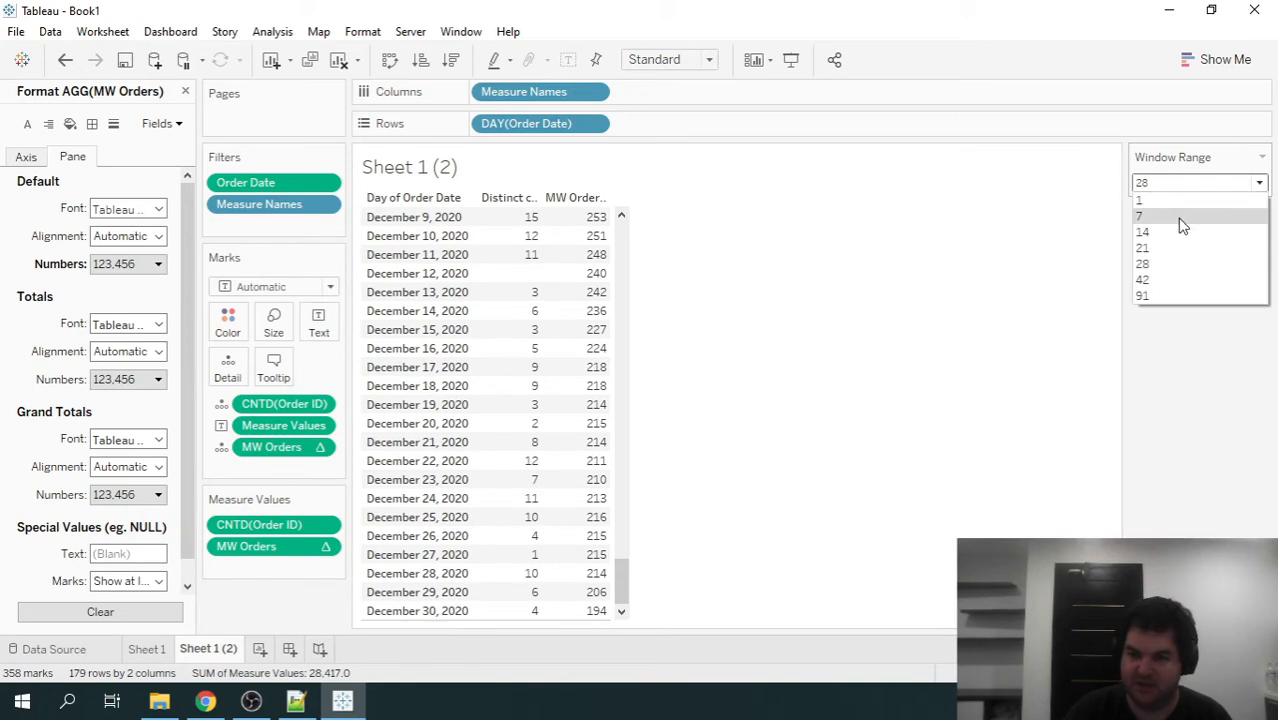
click(1180, 217)
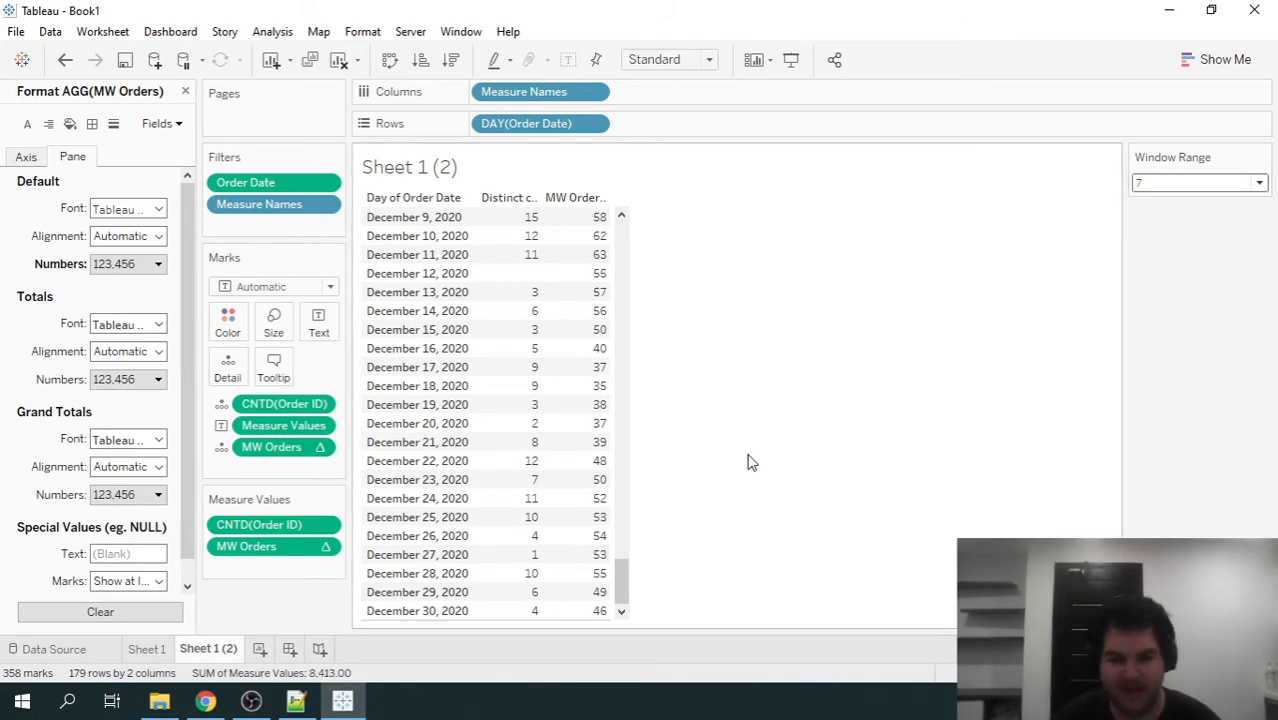
mouse_move(502, 612)
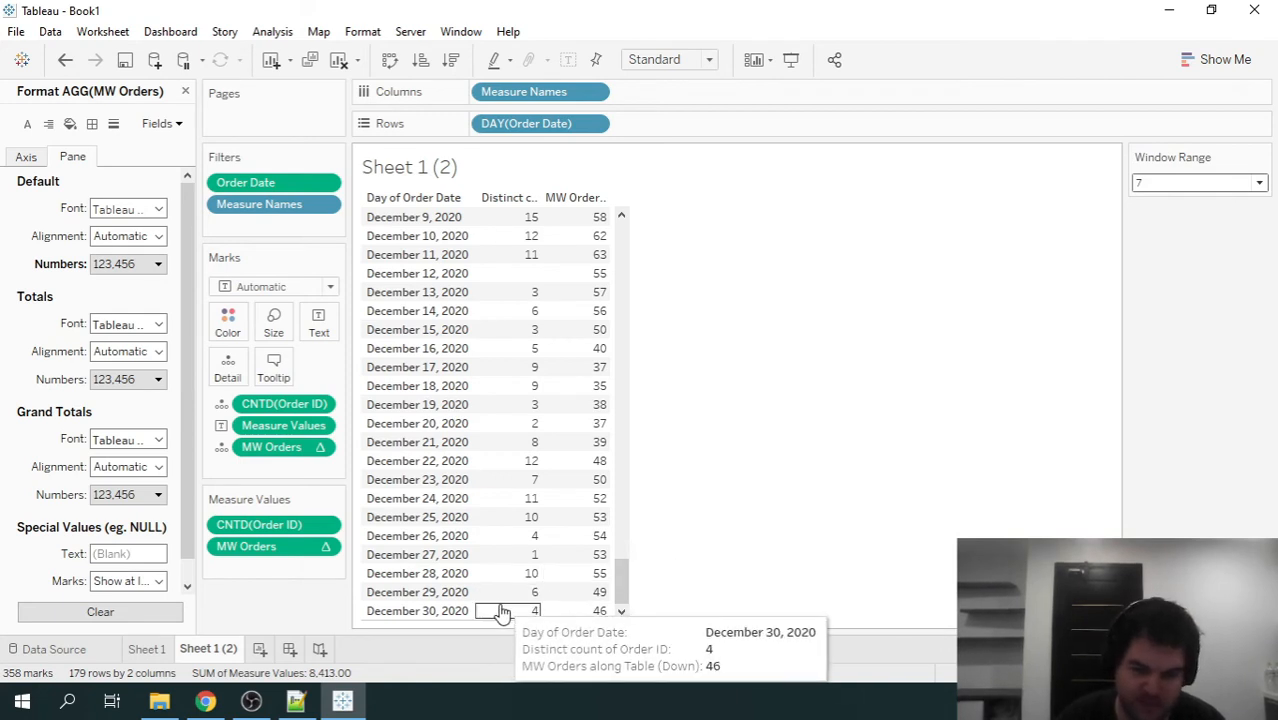
click(575, 612)
click(575, 612)
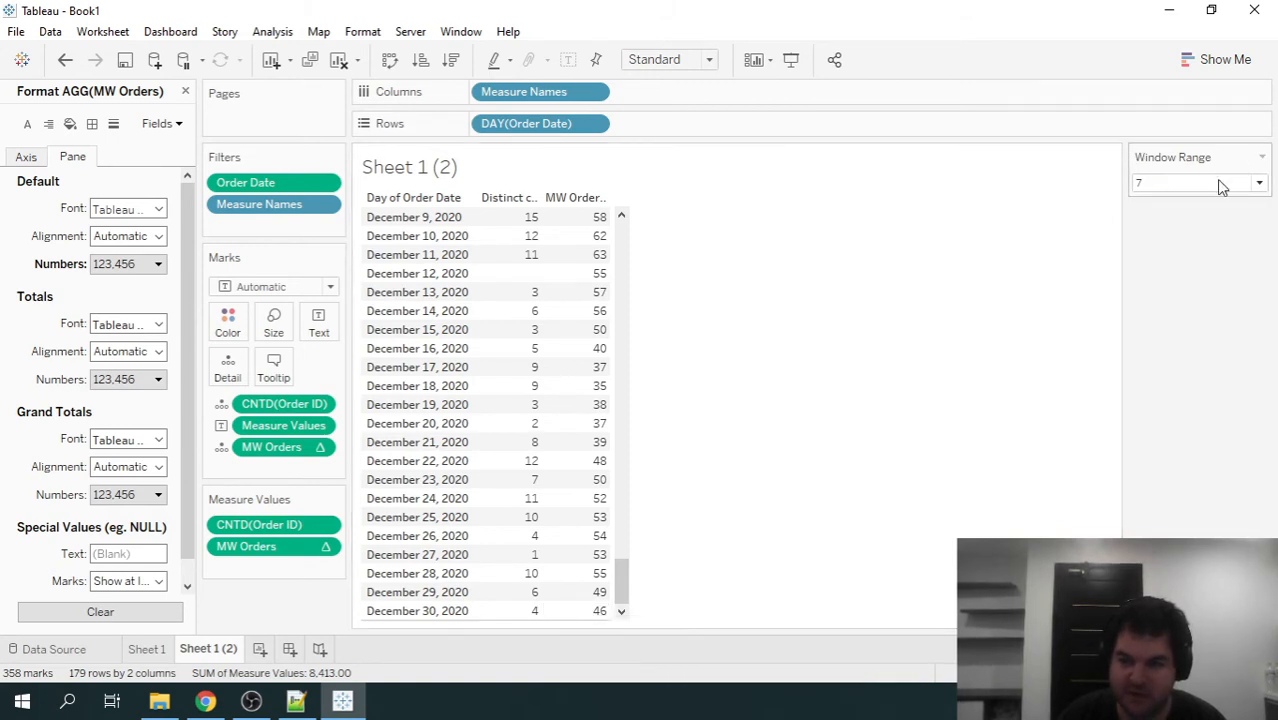
mouse_move(593, 622)
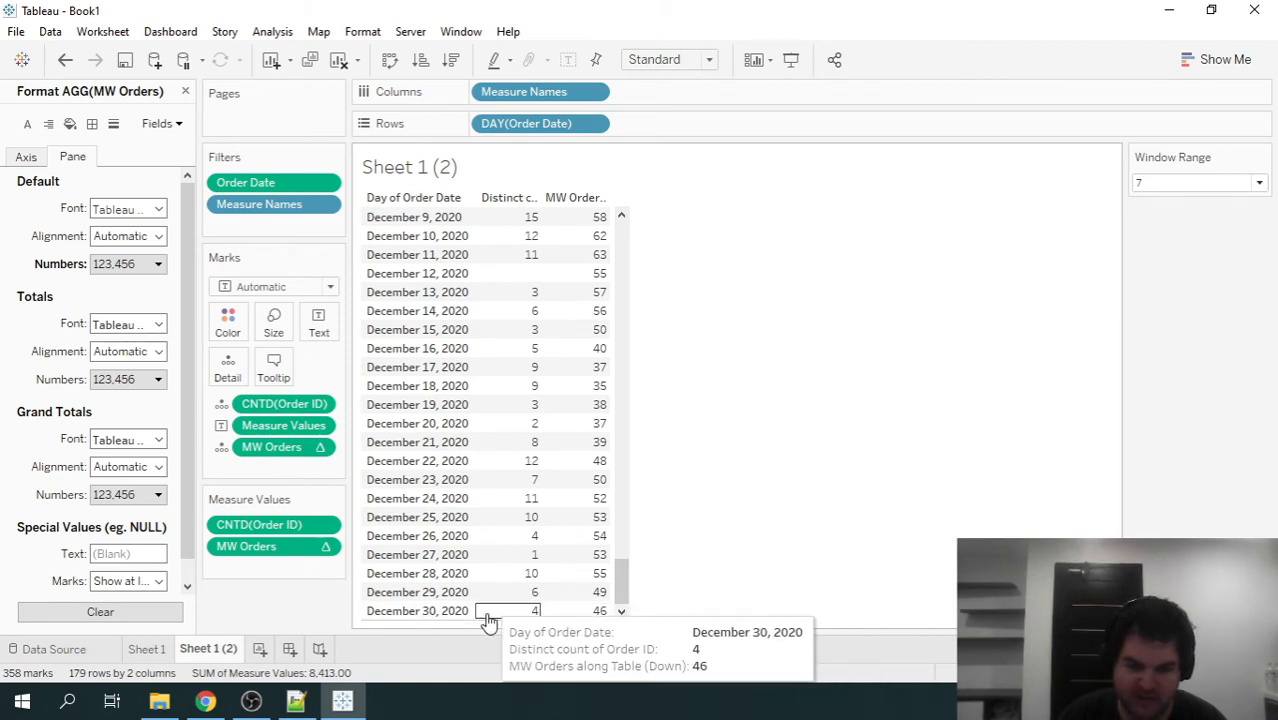
Select the distinct order counts for December 24–30, 2020 and compare their sum with the December 30 MW Orders value.
drag(488, 621, 487, 608)
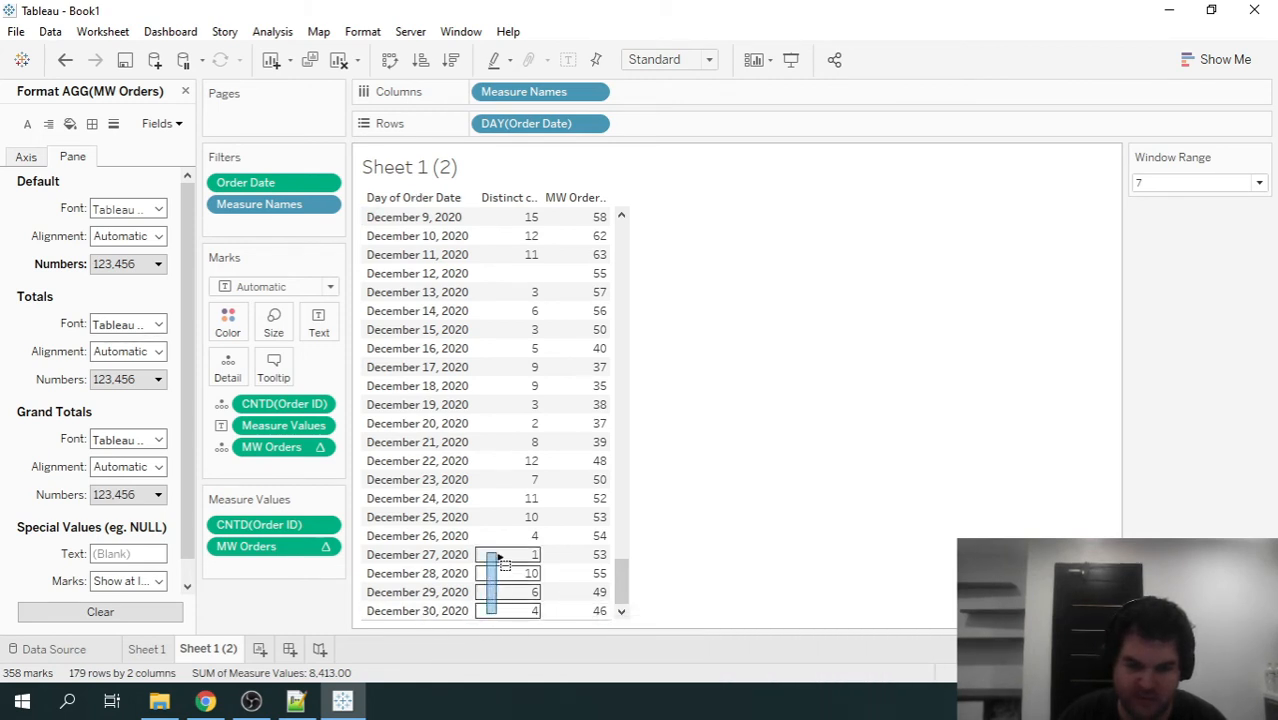
drag(503, 502, 503, 507)
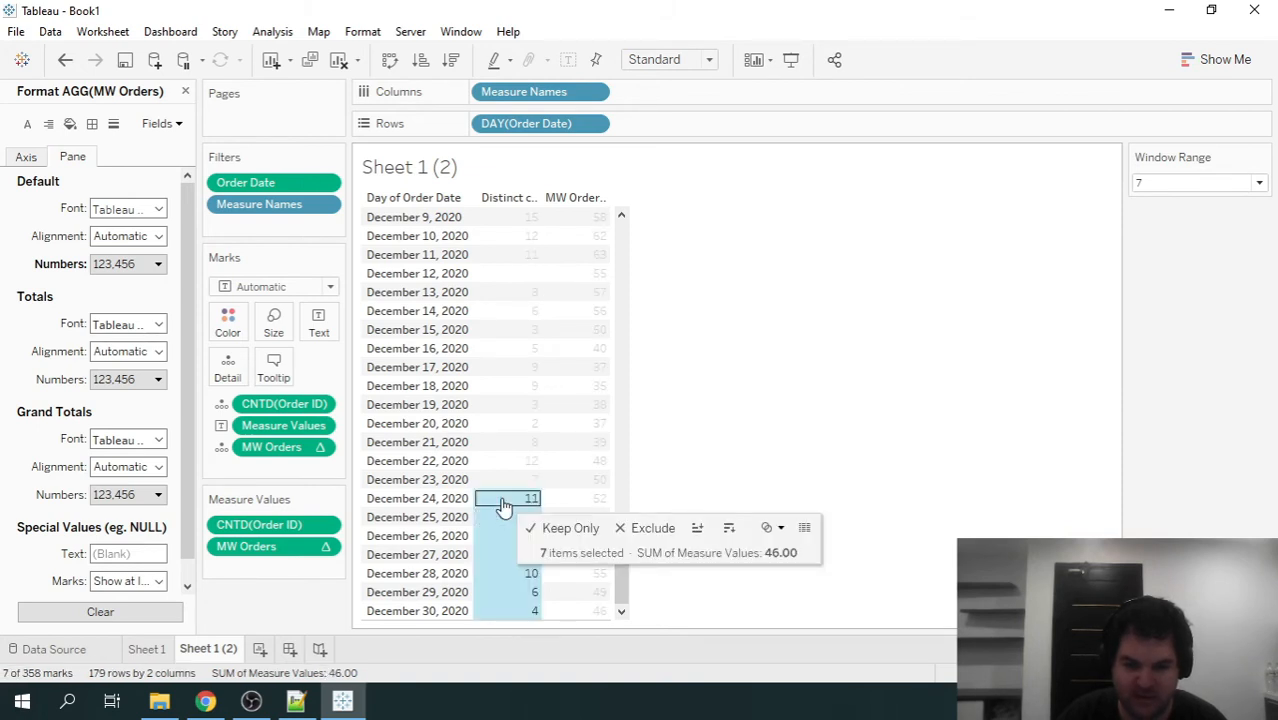
click(633, 577)
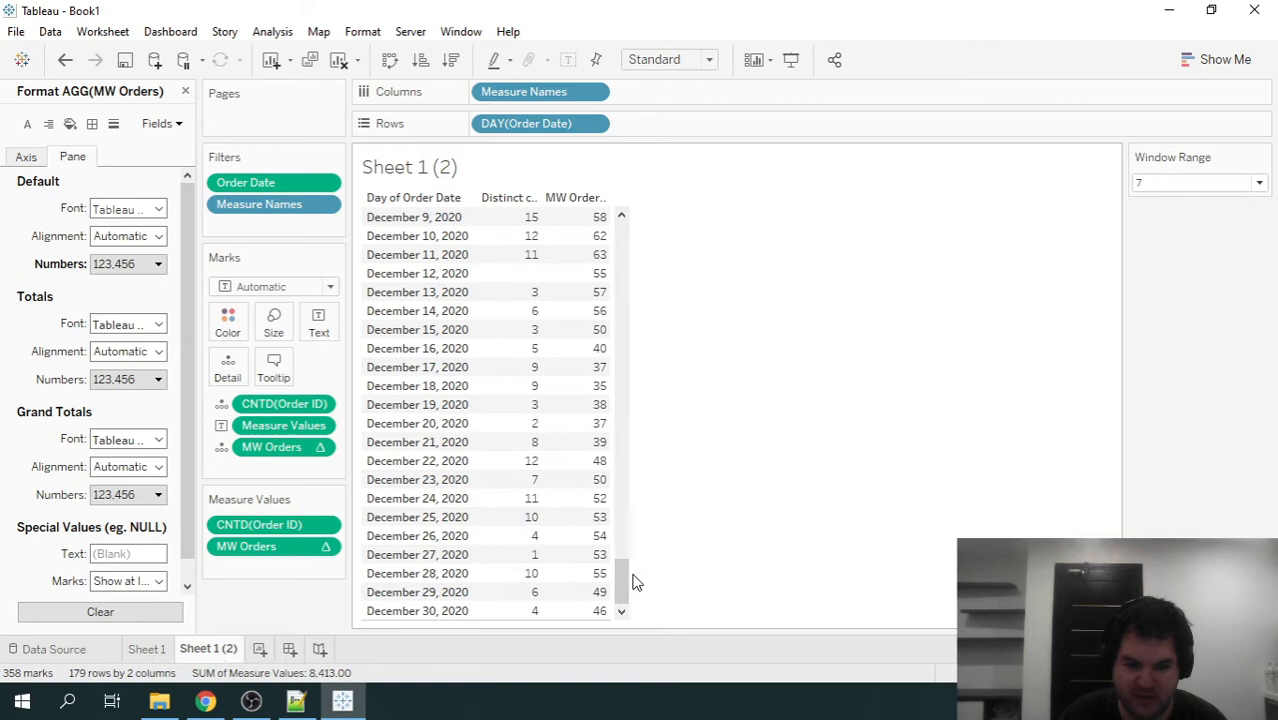
click(581, 617)
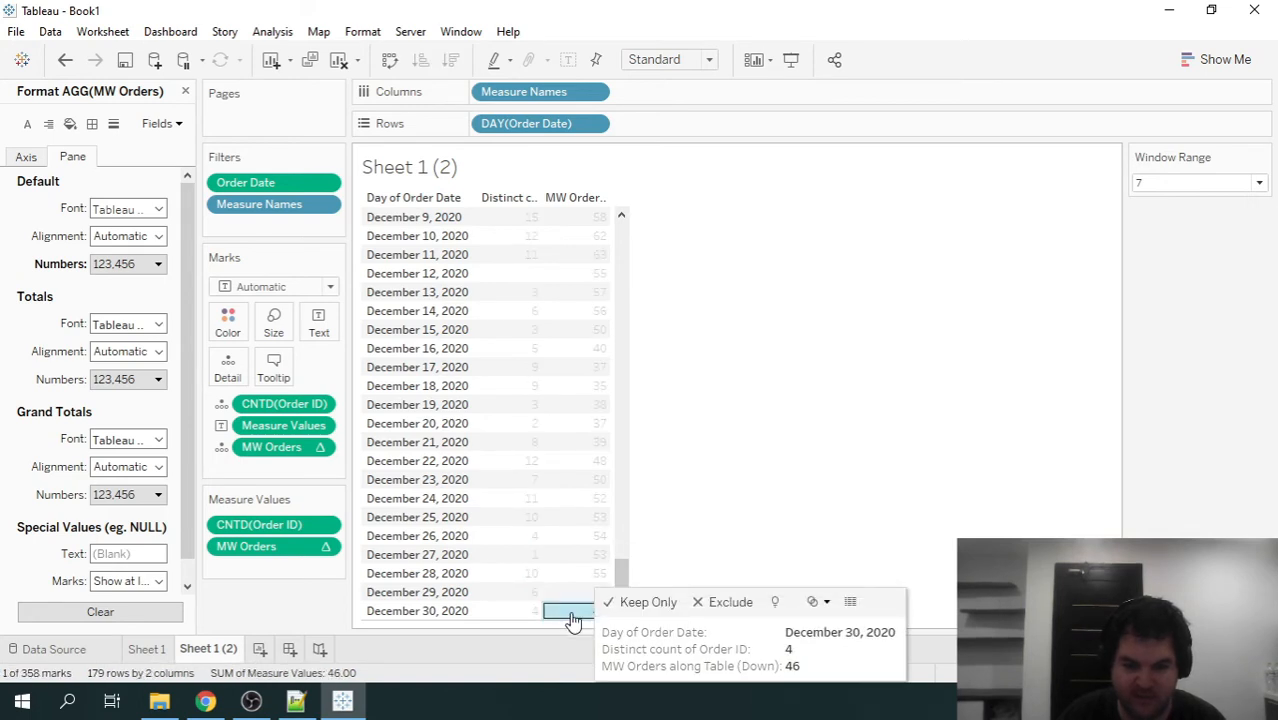
click(573, 620)
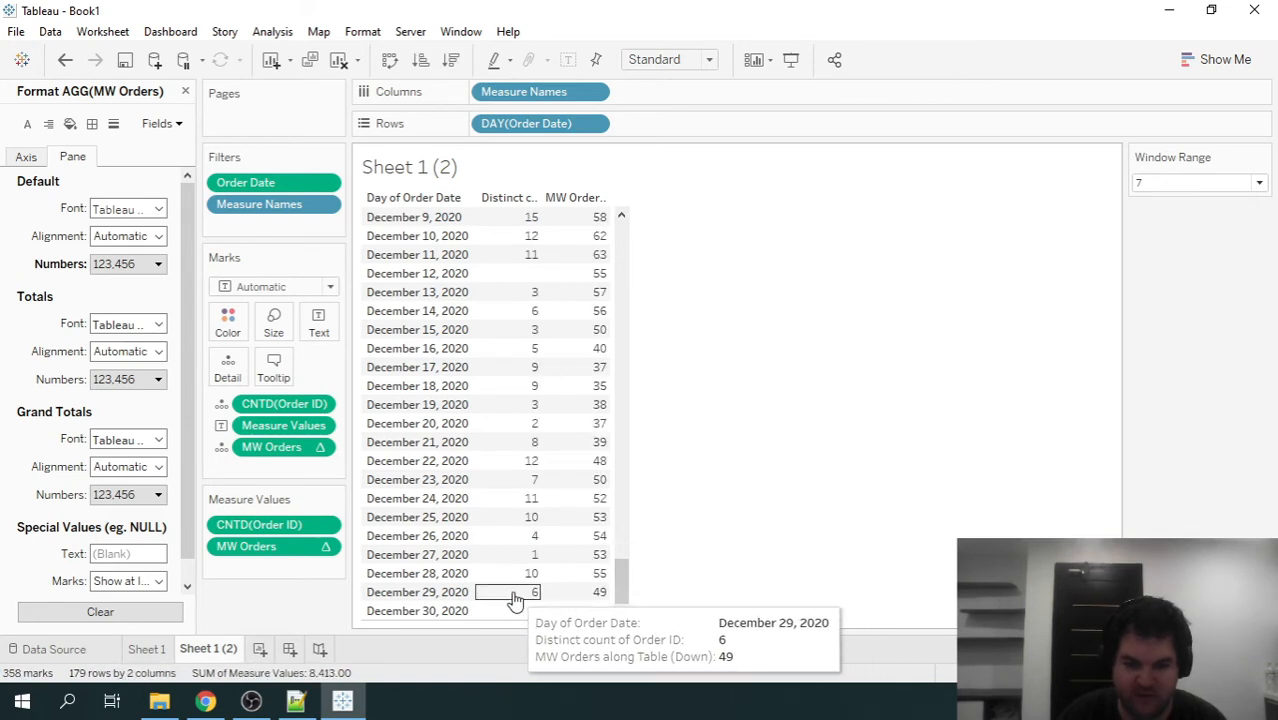
Select the distinct order counts for December 23–29, 2020 and compare their sum with the December 29 MW Orders value.
drag(500, 594, 500, 588)
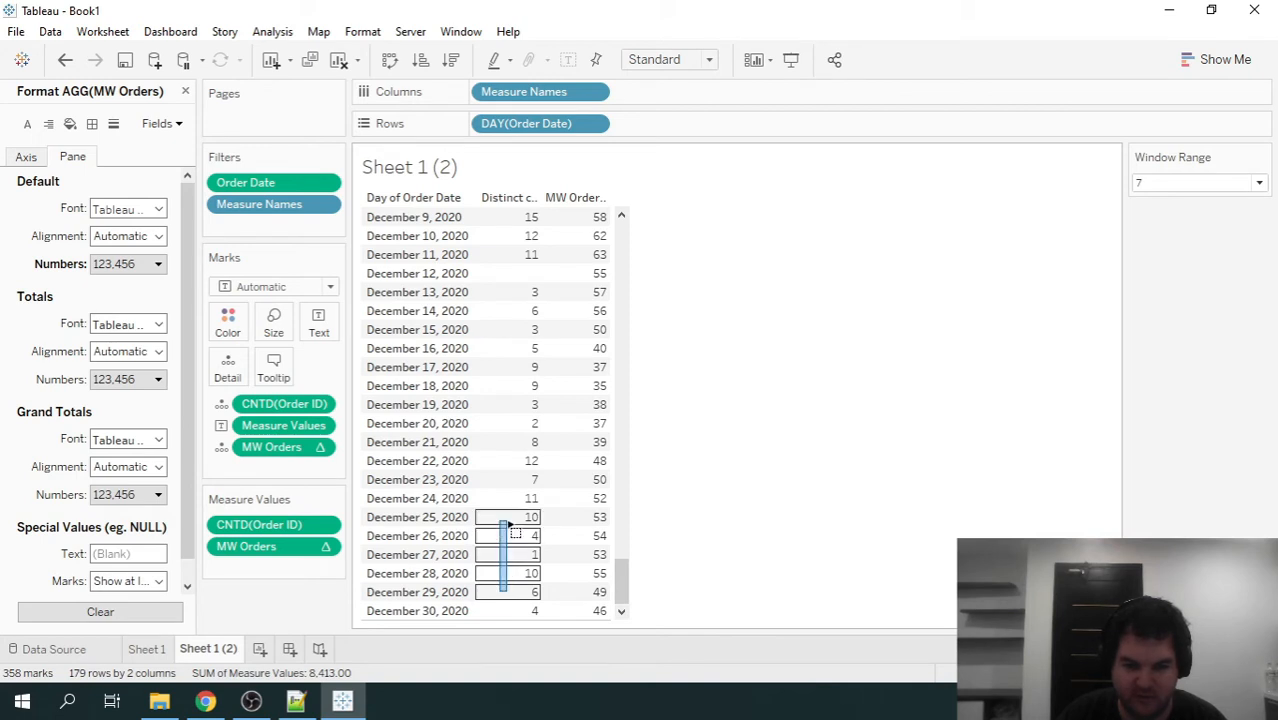
drag(508, 494, 508, 489)
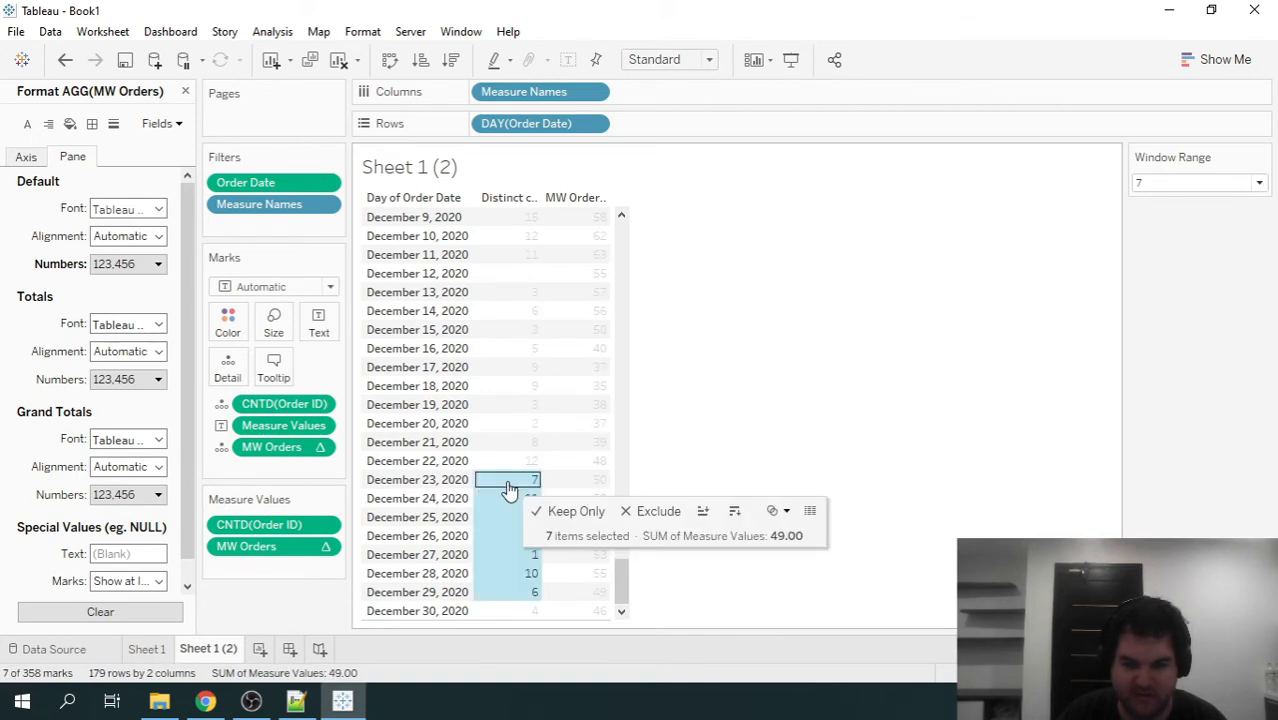
click(822, 380)
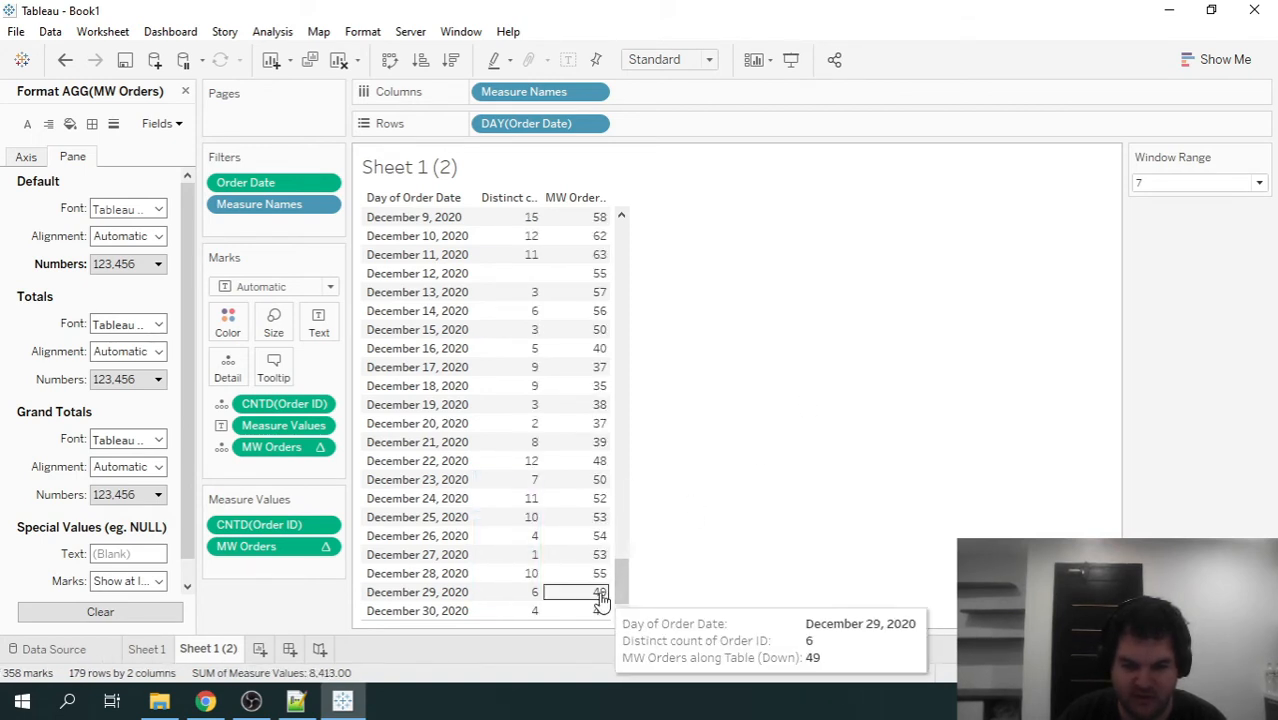
click(583, 597)
click(583, 595)
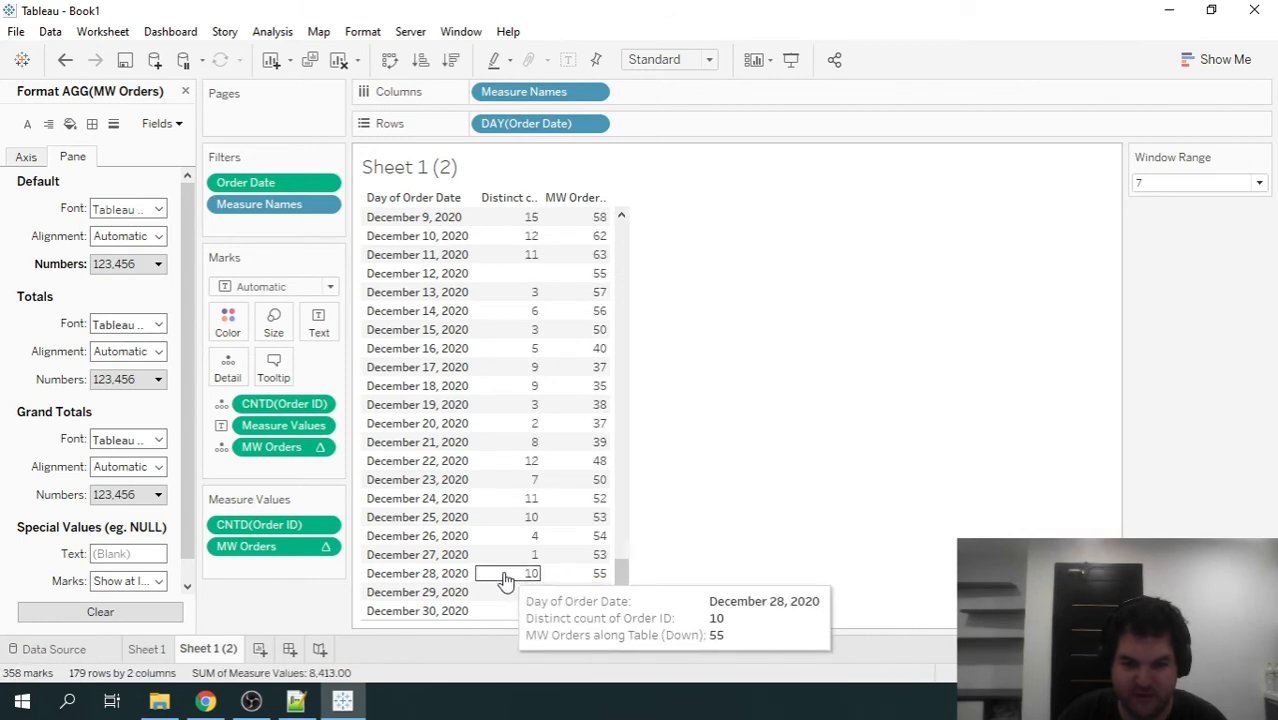
Select the distinct order counts for December 22–28, 2020 and compare their sum with the December 28 MW Orders value.
drag(506, 580, 508, 560)
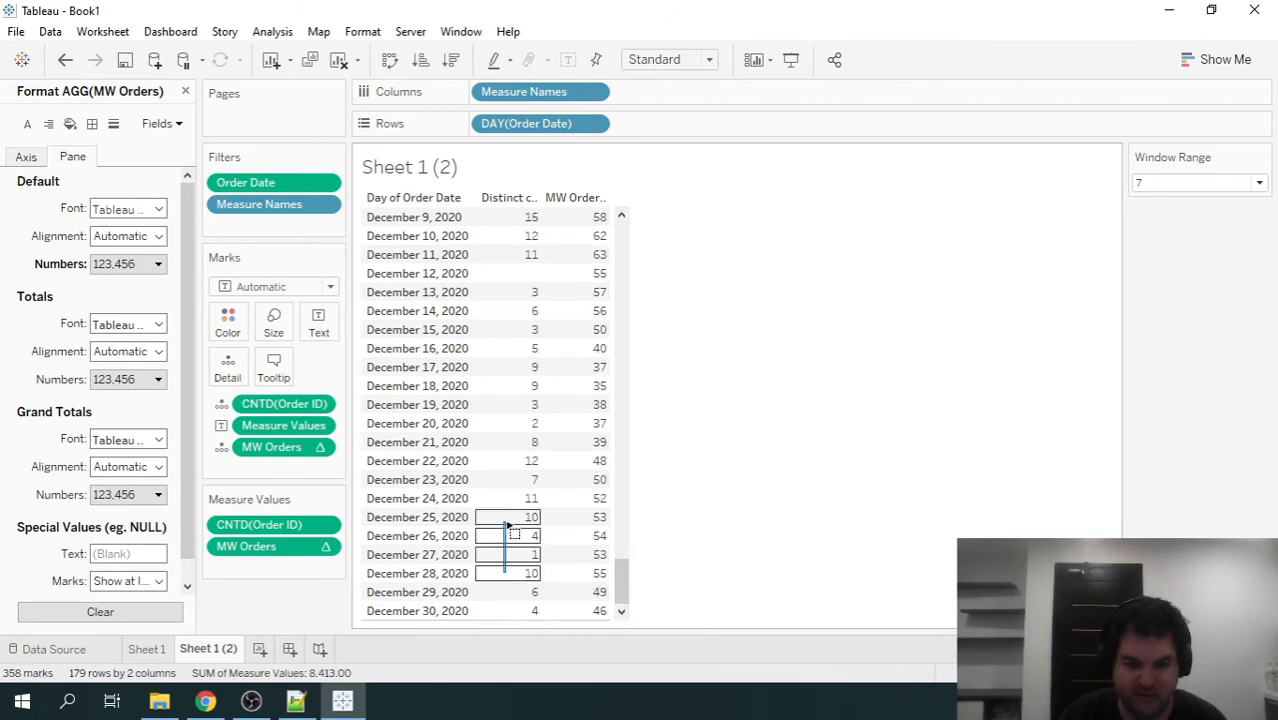
drag(507, 469, 509, 468)
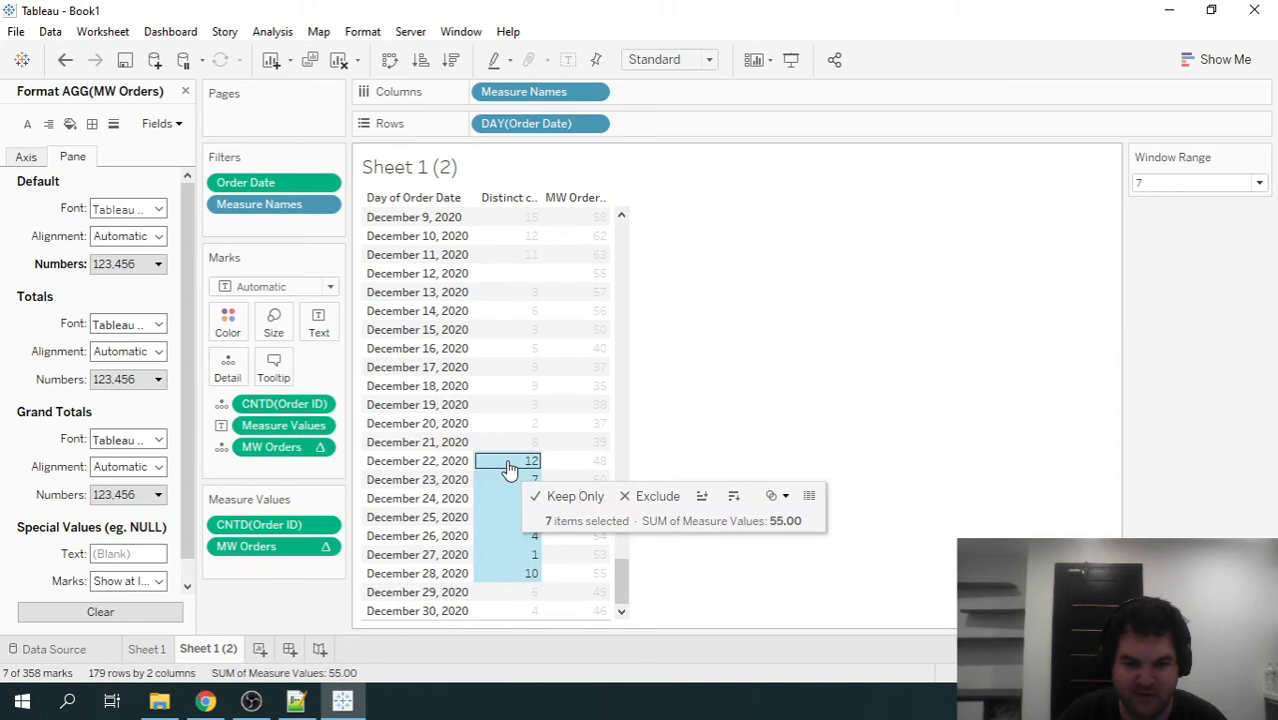
click(884, 399)
click(566, 578)
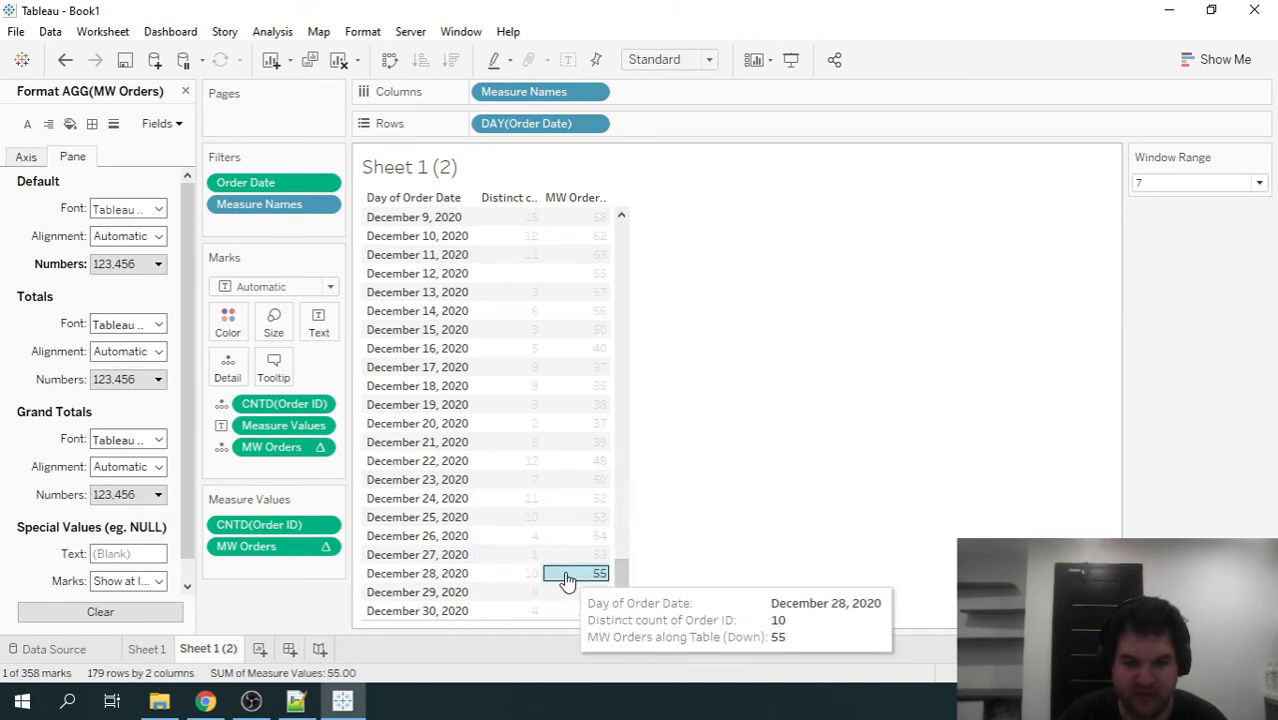
click(566, 578)
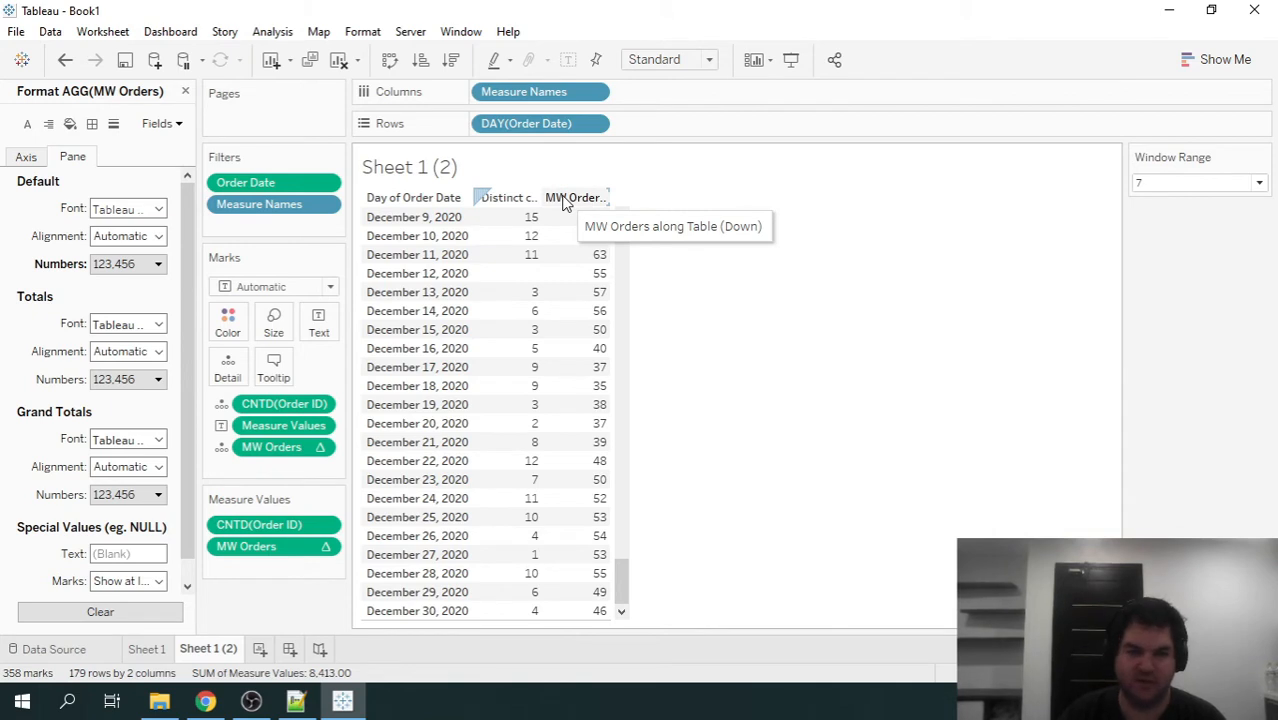
Close the MW Orders formatting settings so the data fields are shown again.
click(185, 92)
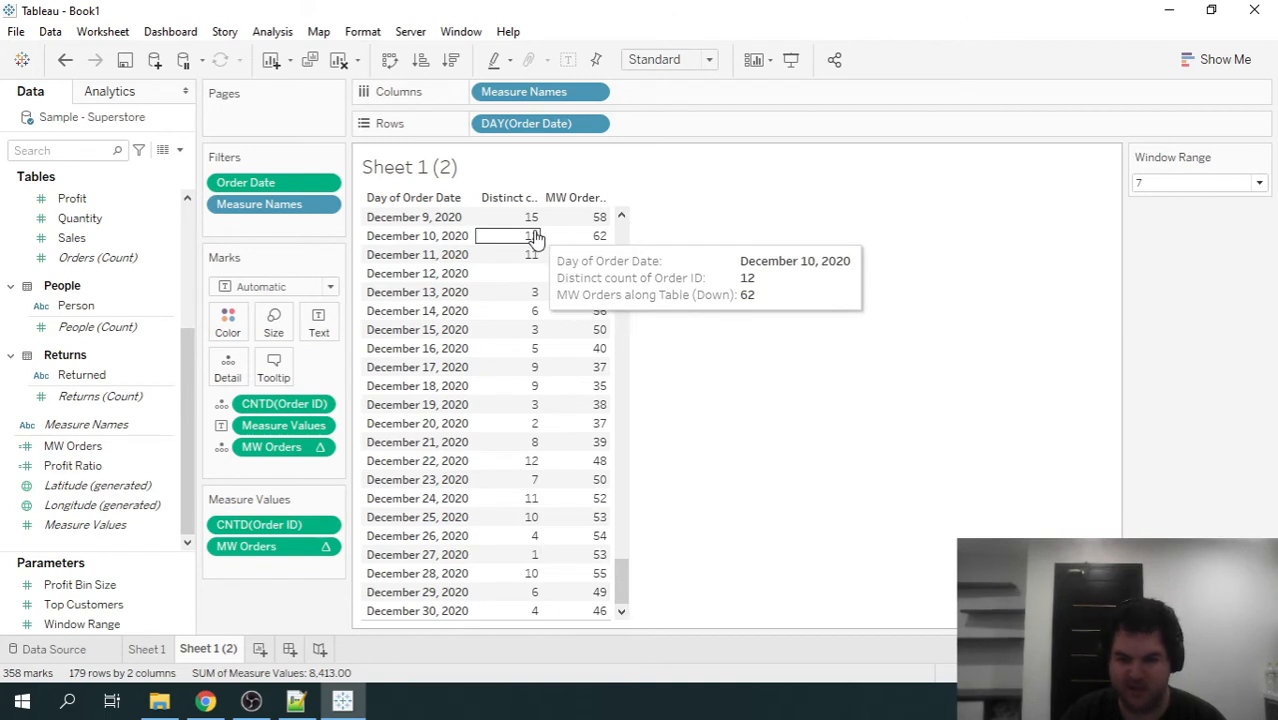
click(1218, 186)
click(1193, 191)
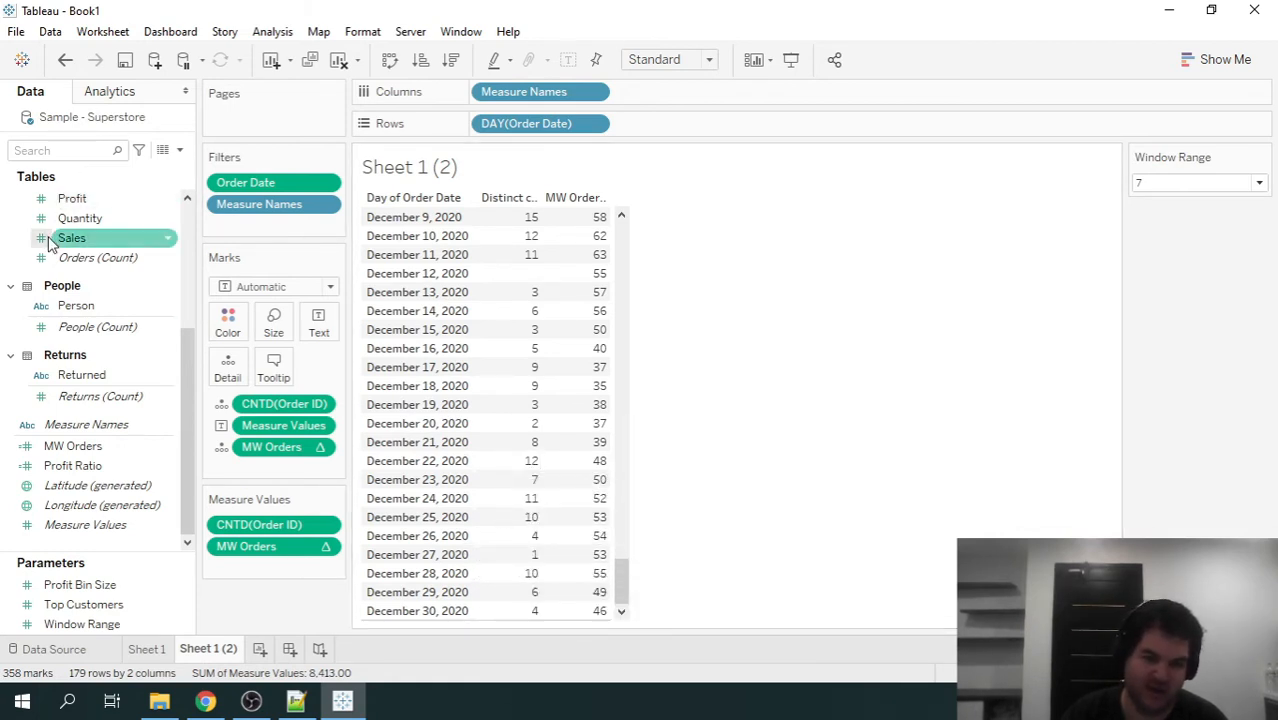
click(88, 245)
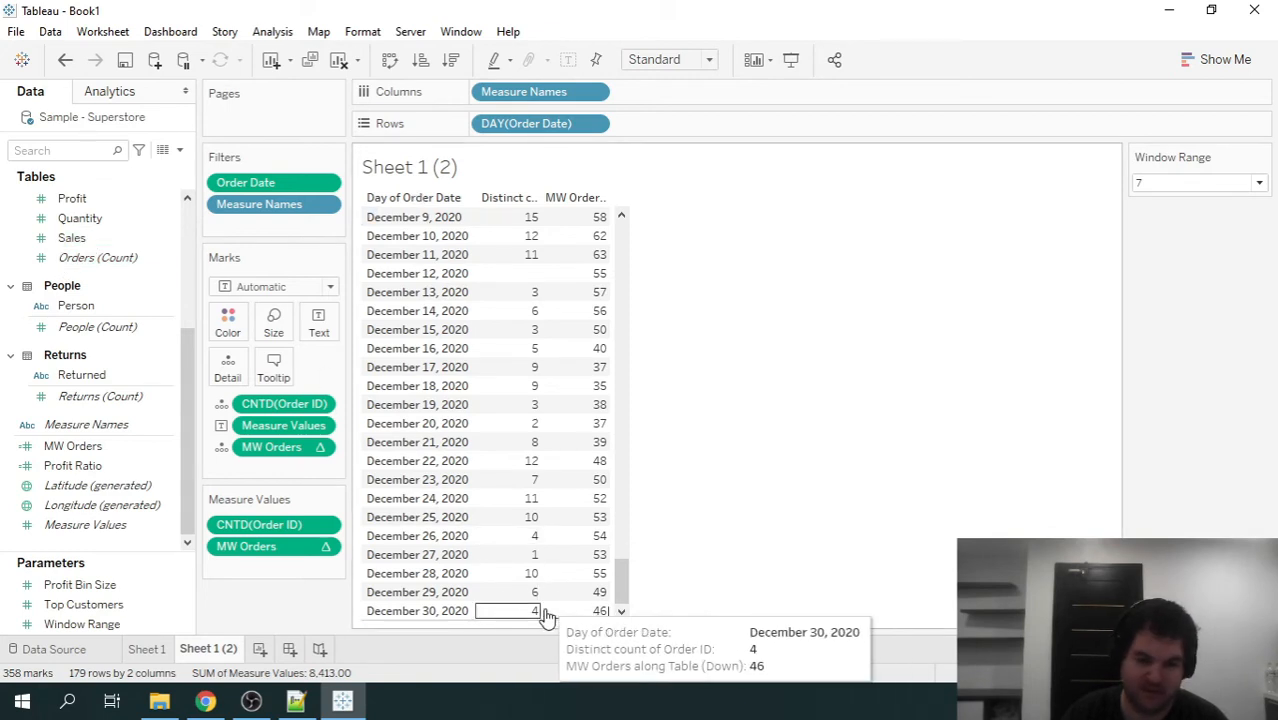
Review the seven daily order counts from December 30 back to December 24, 2020, and clear the selection.
drag(518, 612, 492, 508)
click(496, 504)
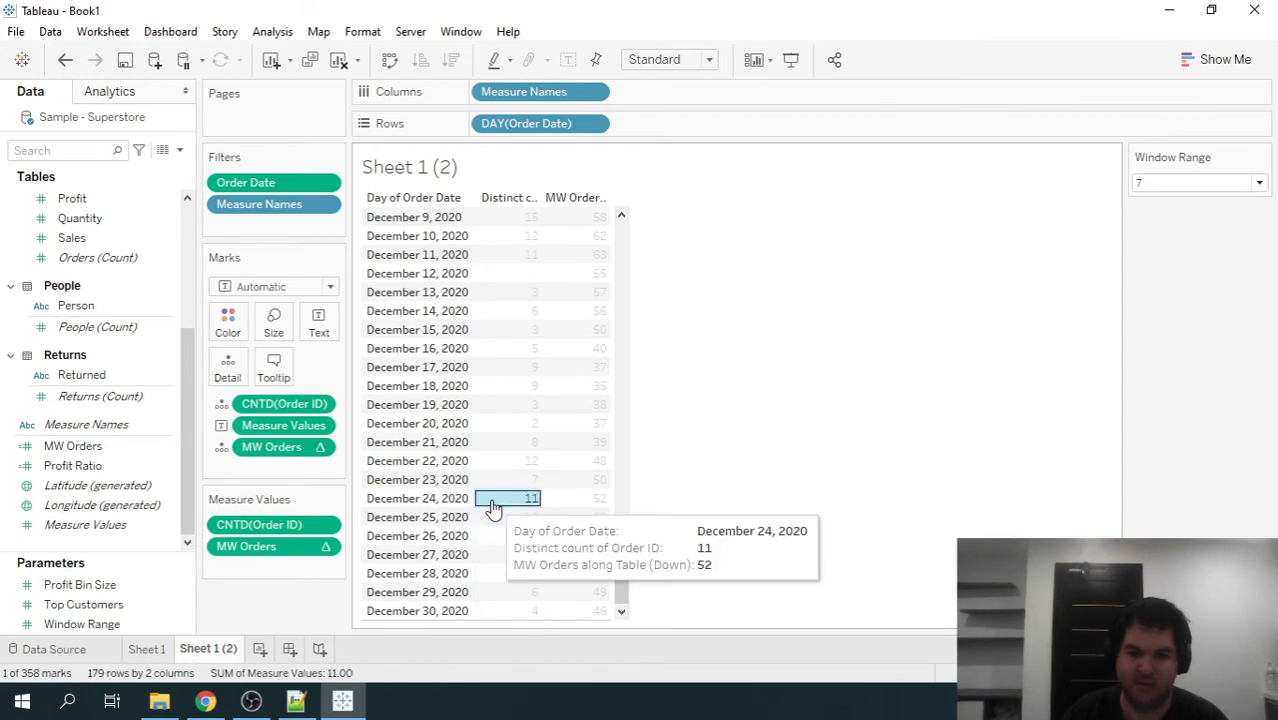
click(830, 410)
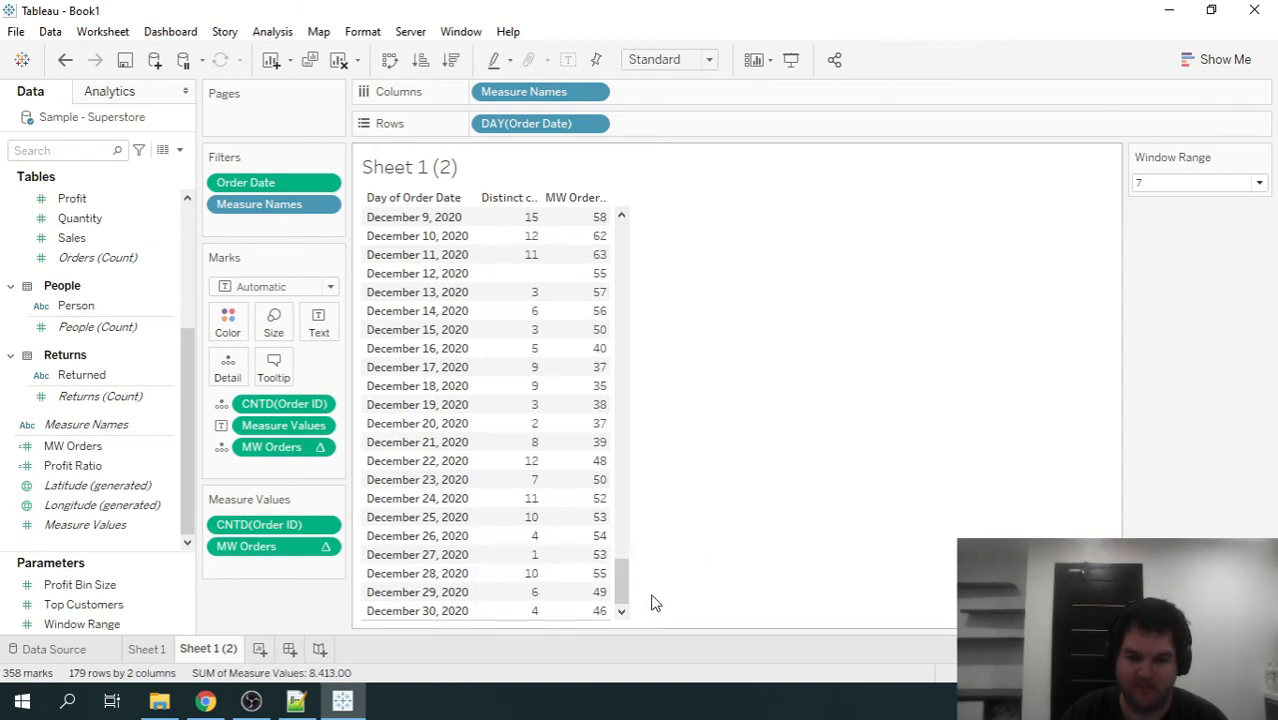
Set the Window Range parameter to 28 and sum the last 28 daily order counts to compare with December 30's MW Orders.
click(1227, 182)
click(1172, 266)
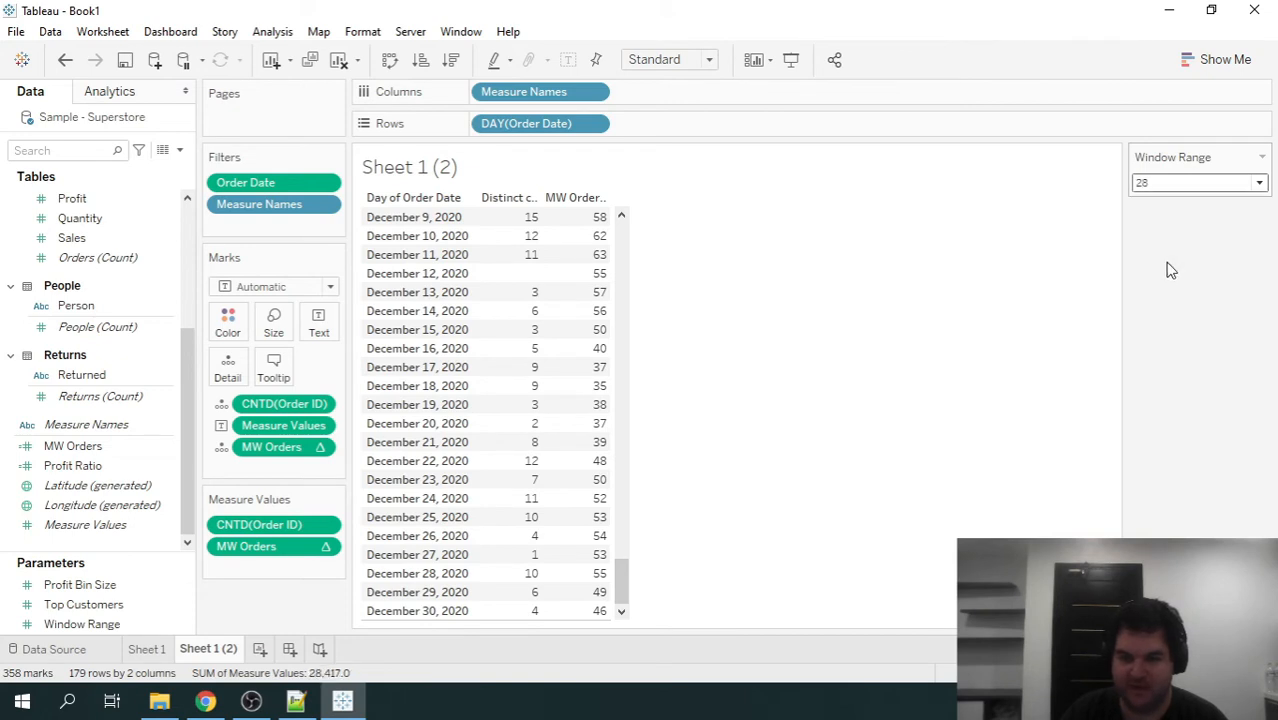
mouse_move(520, 613)
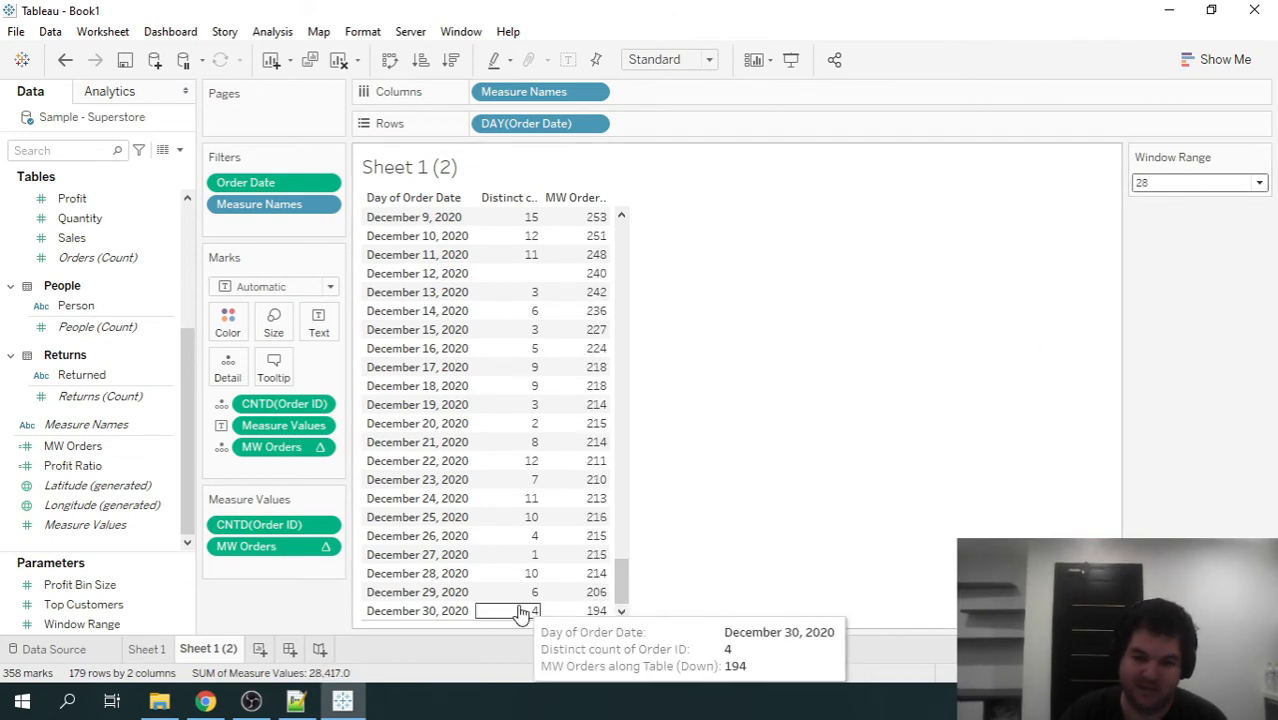
drag(510, 611, 490, 200)
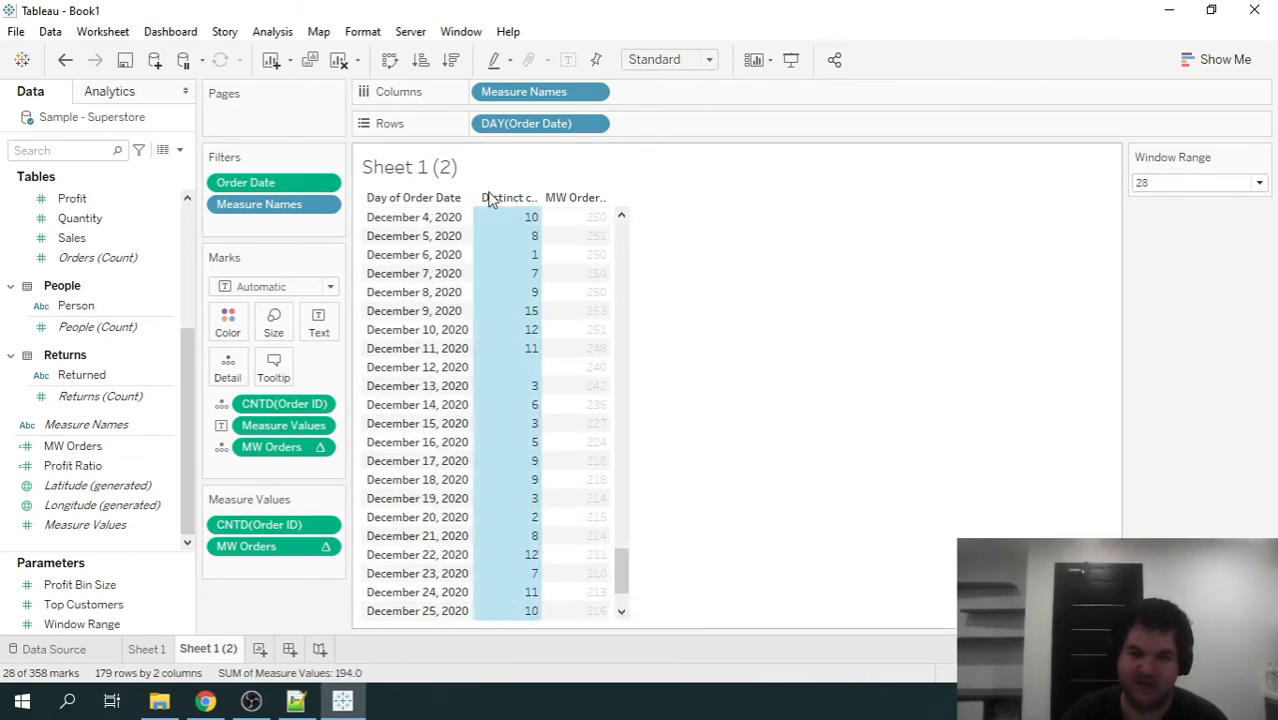
click(908, 423)
scroll(623, 568, down, 2)
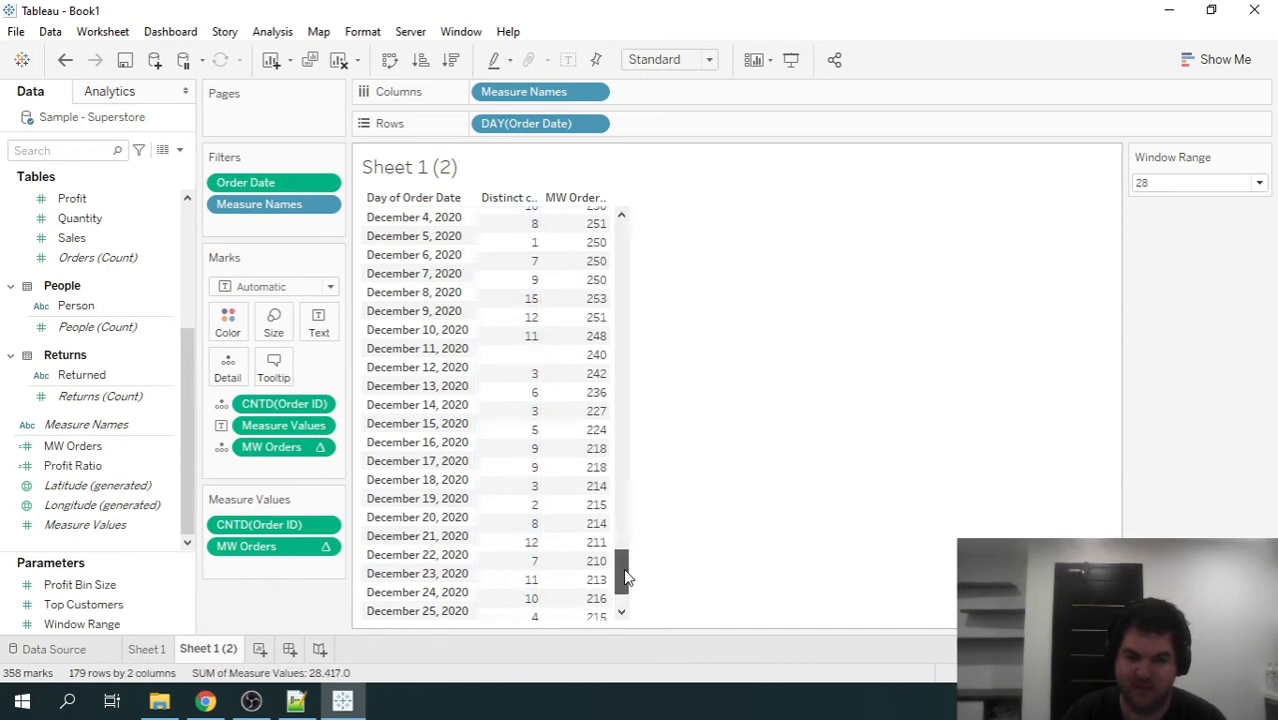
Set the Window Range parameter back to 7 and check the last MW Orders values in the daily table.
click(1195, 183)
click(1178, 215)
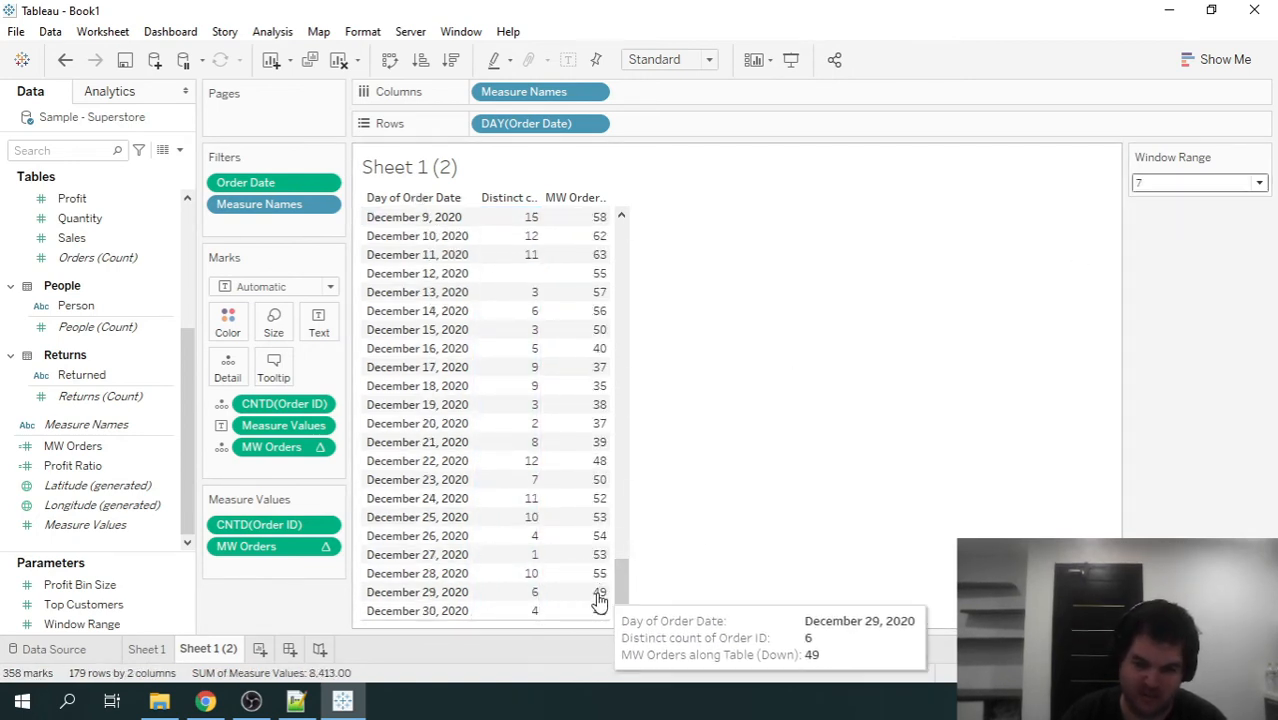
mouse_move(581, 621)
Set the Window Range parameter to 14 and compare the sum of the December 17–30, 2020 order counts with December 30's MW Orders.
click(1218, 180)
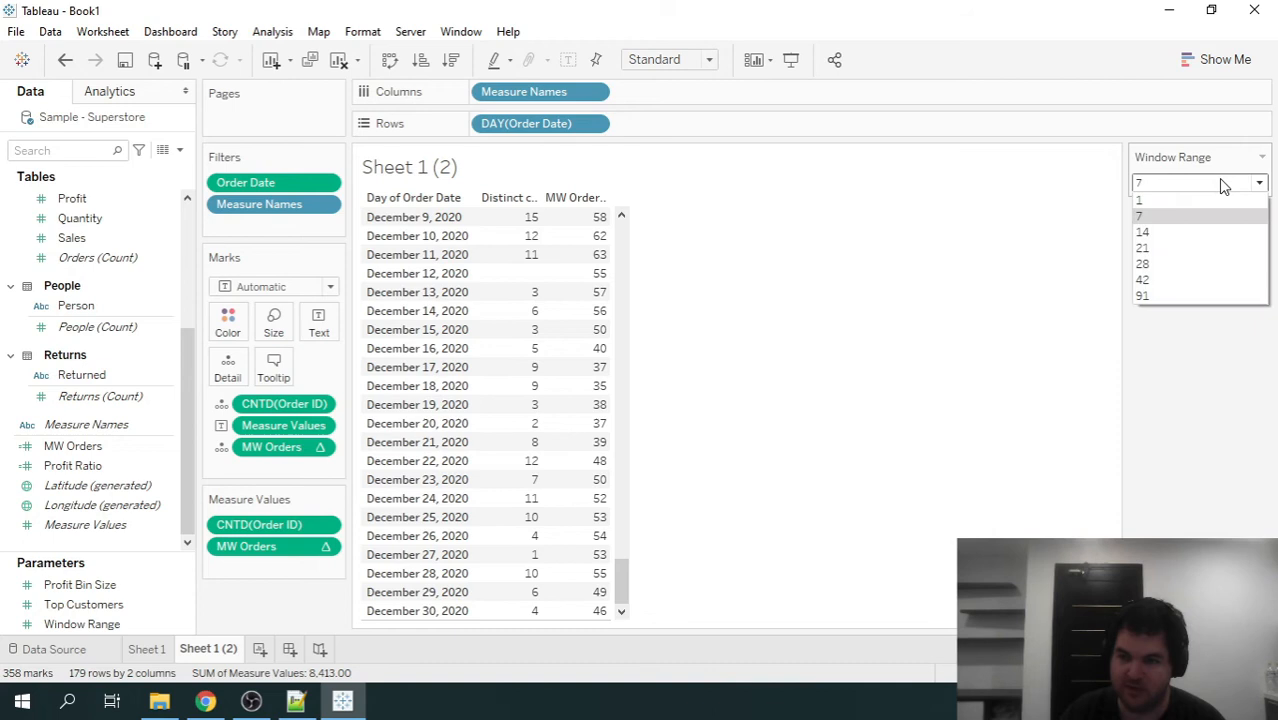
click(1165, 220)
mouse_move(592, 612)
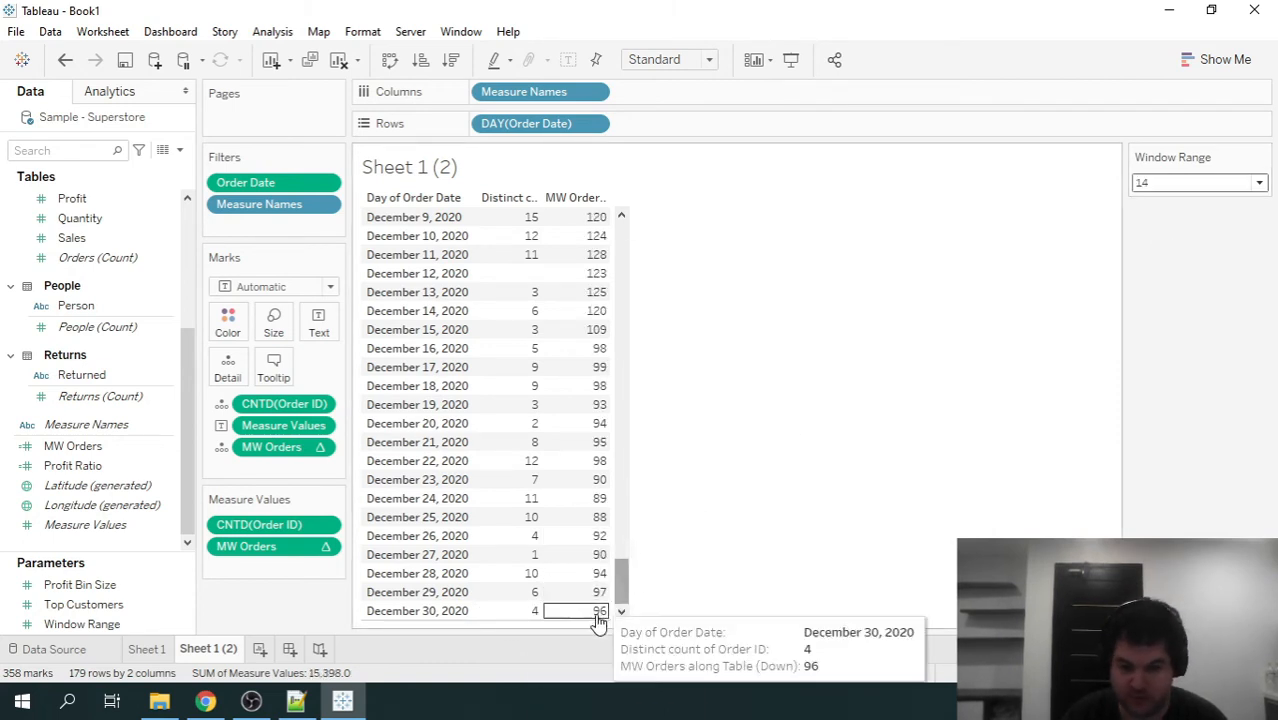
drag(493, 615, 492, 585)
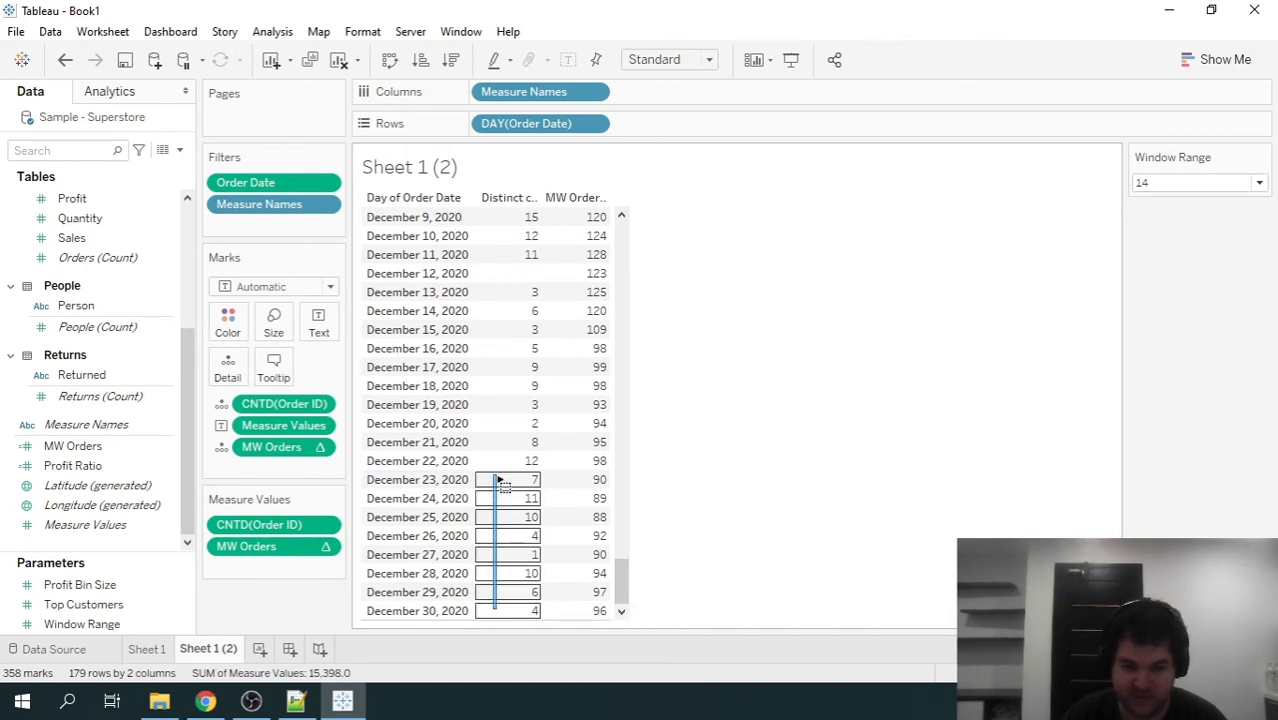
drag(497, 442, 504, 371)
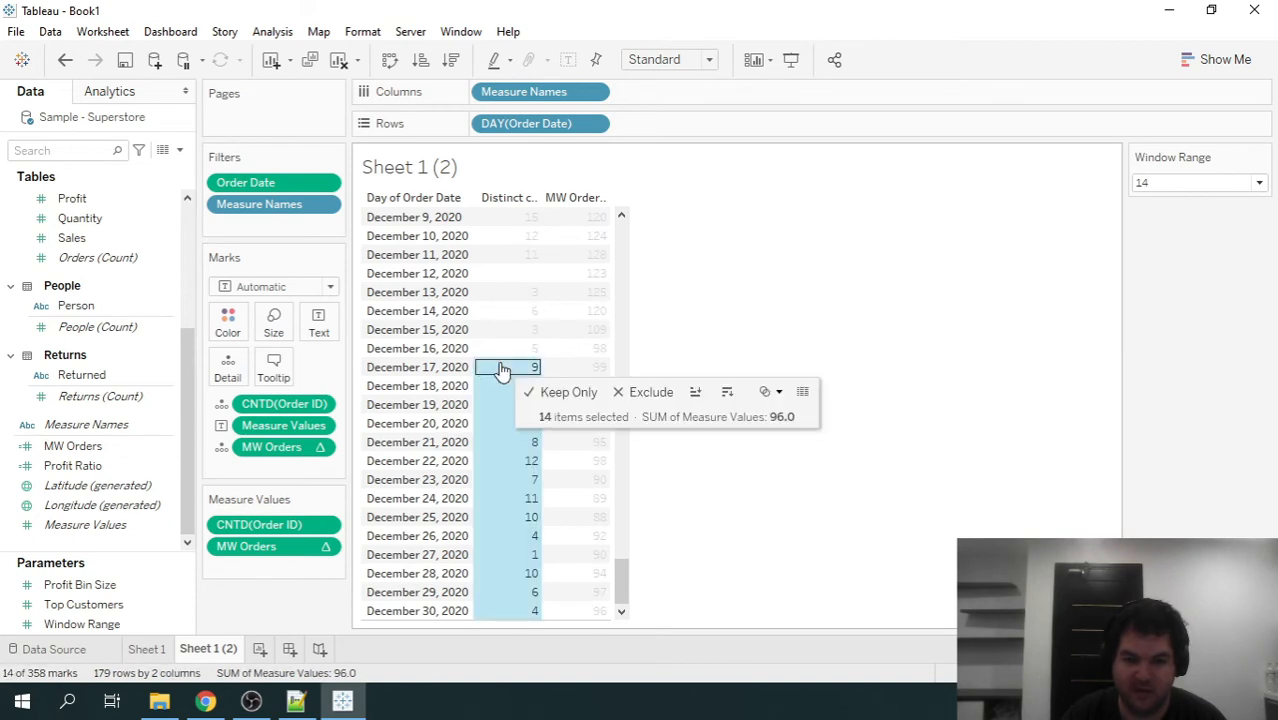
click(856, 317)
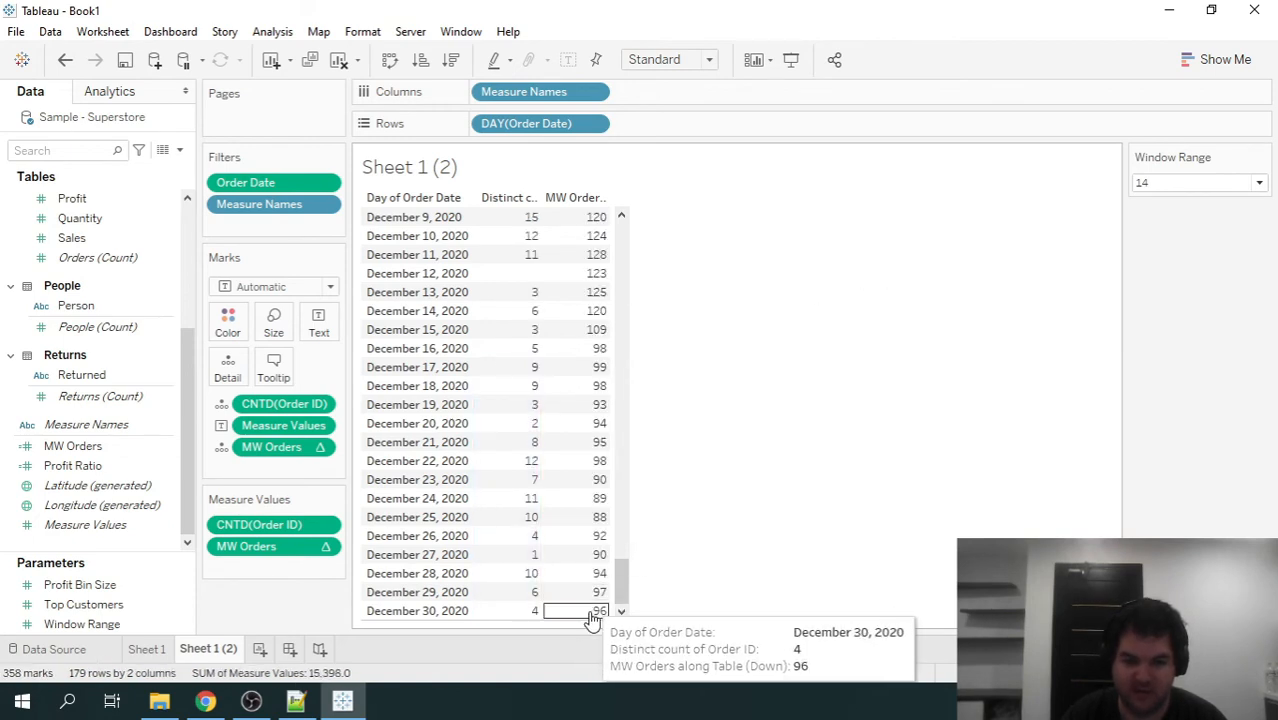
On Sheet 1, add MW Orders to the rows beside the distinct Order ID count as a second line chart.
click(146, 651)
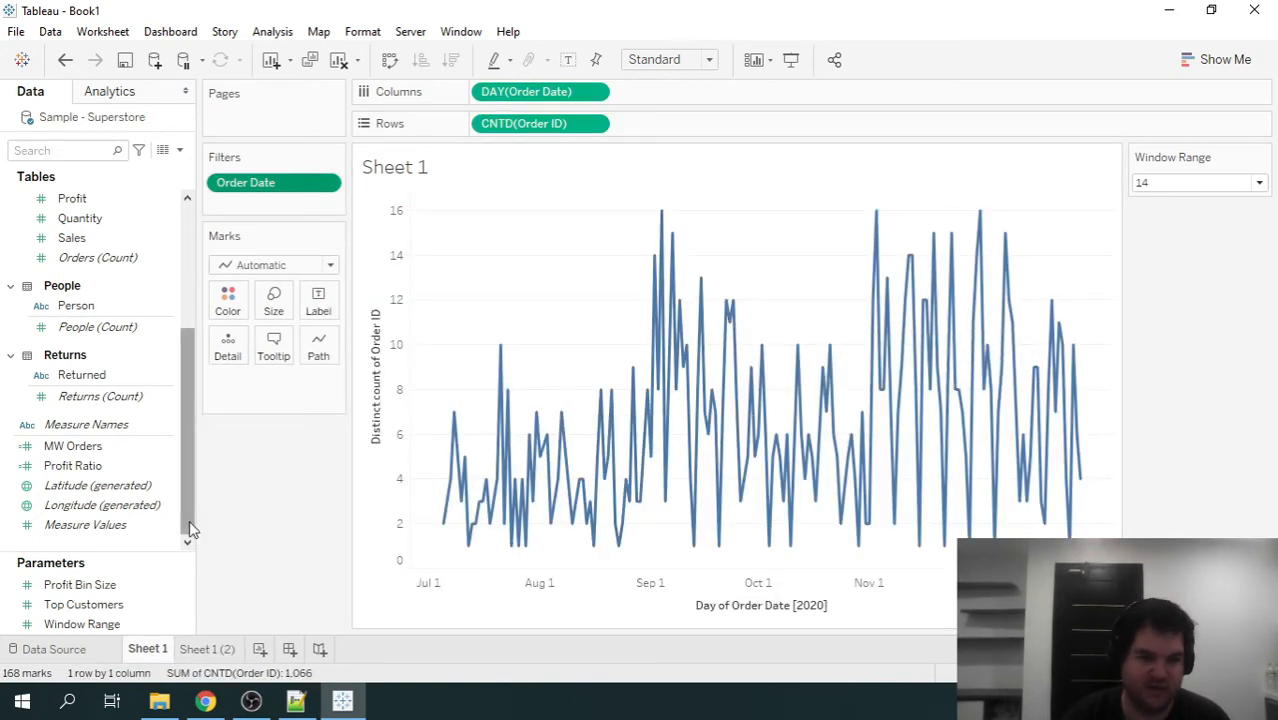
drag(80, 447, 702, 128)
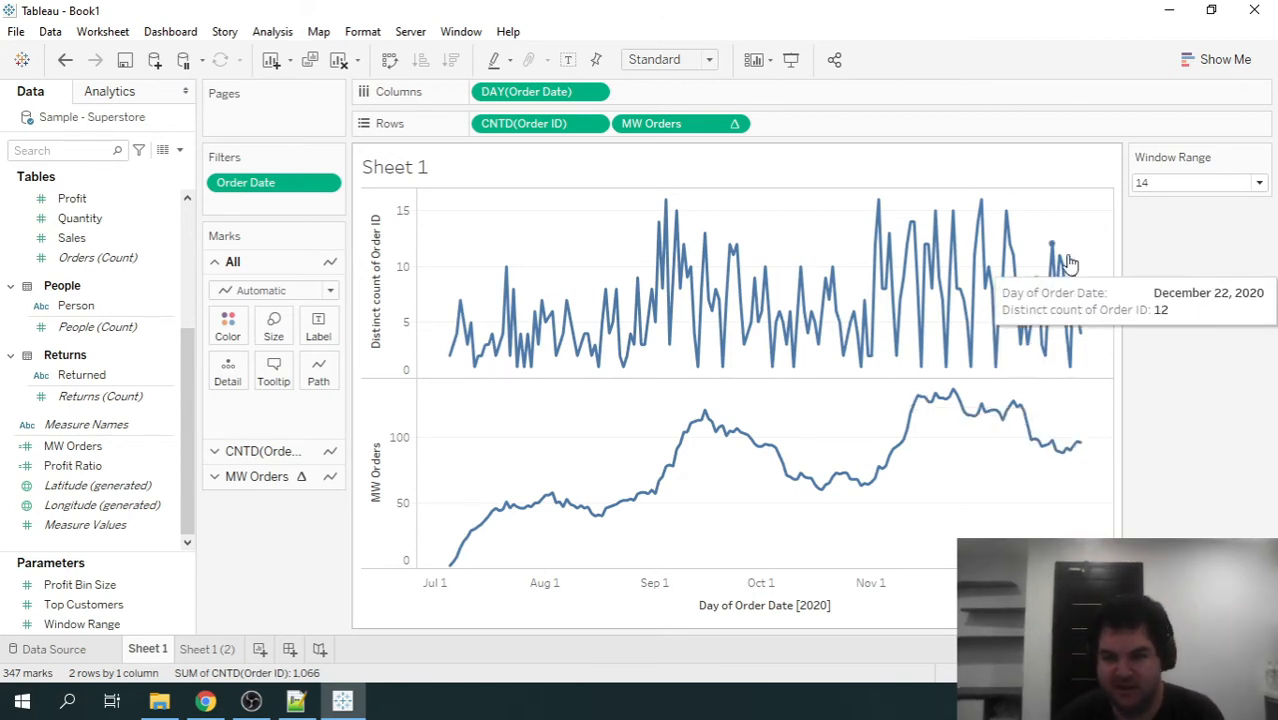
Set the Window Range parameter to 7 for the Sheet 1 line charts.
click(1175, 184)
click(1177, 186)
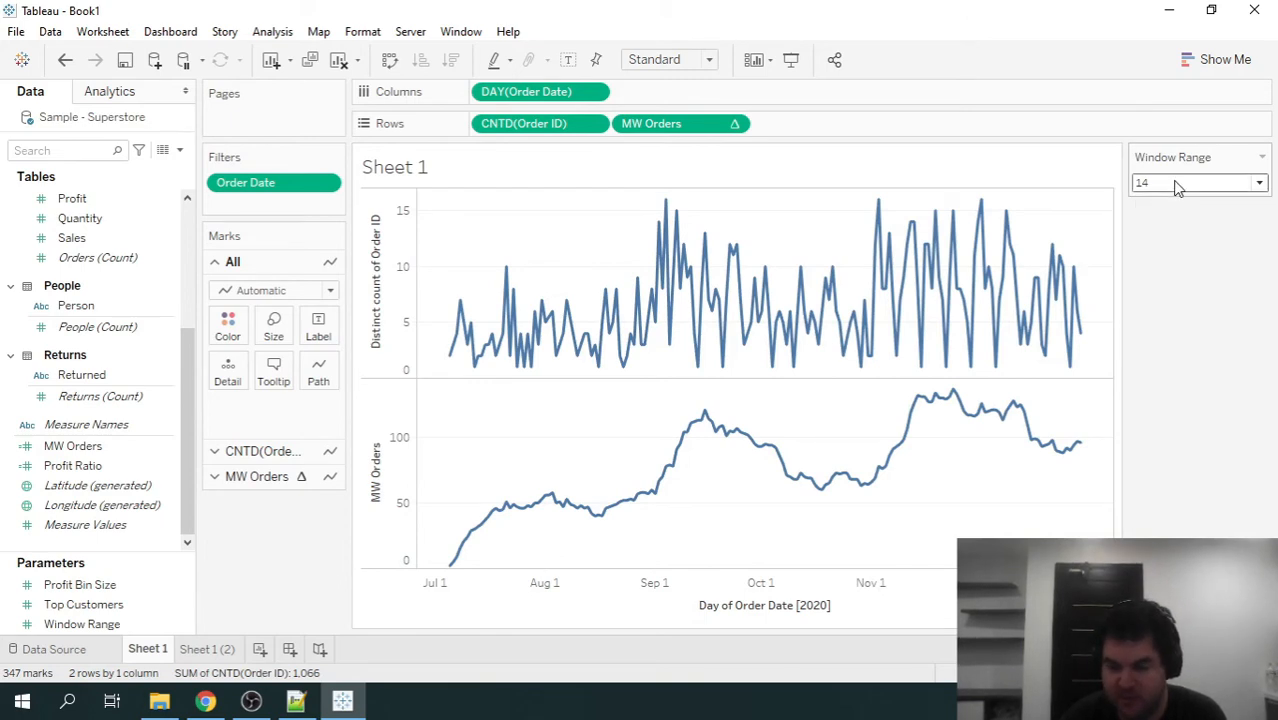
click(1175, 184)
click(1152, 209)
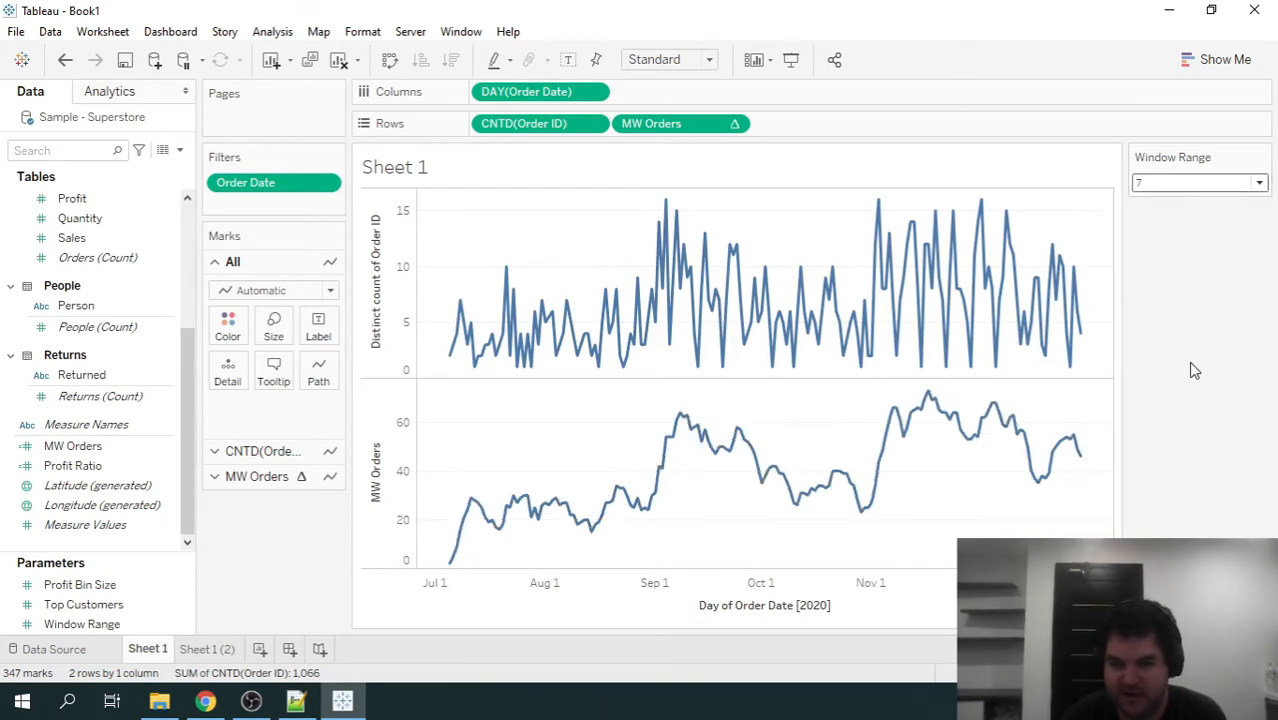
Set the Window Range parameter to 28 and examine the MW Orders line against the daily distinct order count.
click(1190, 183)
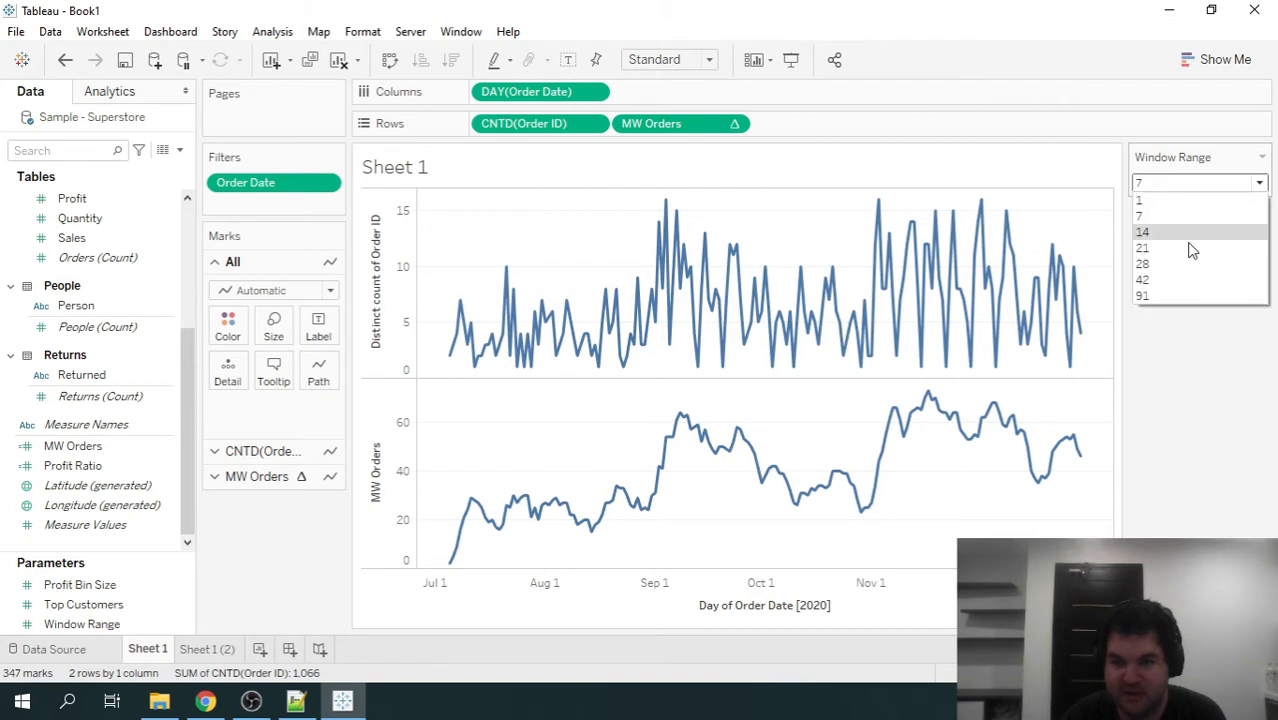
click(1188, 264)
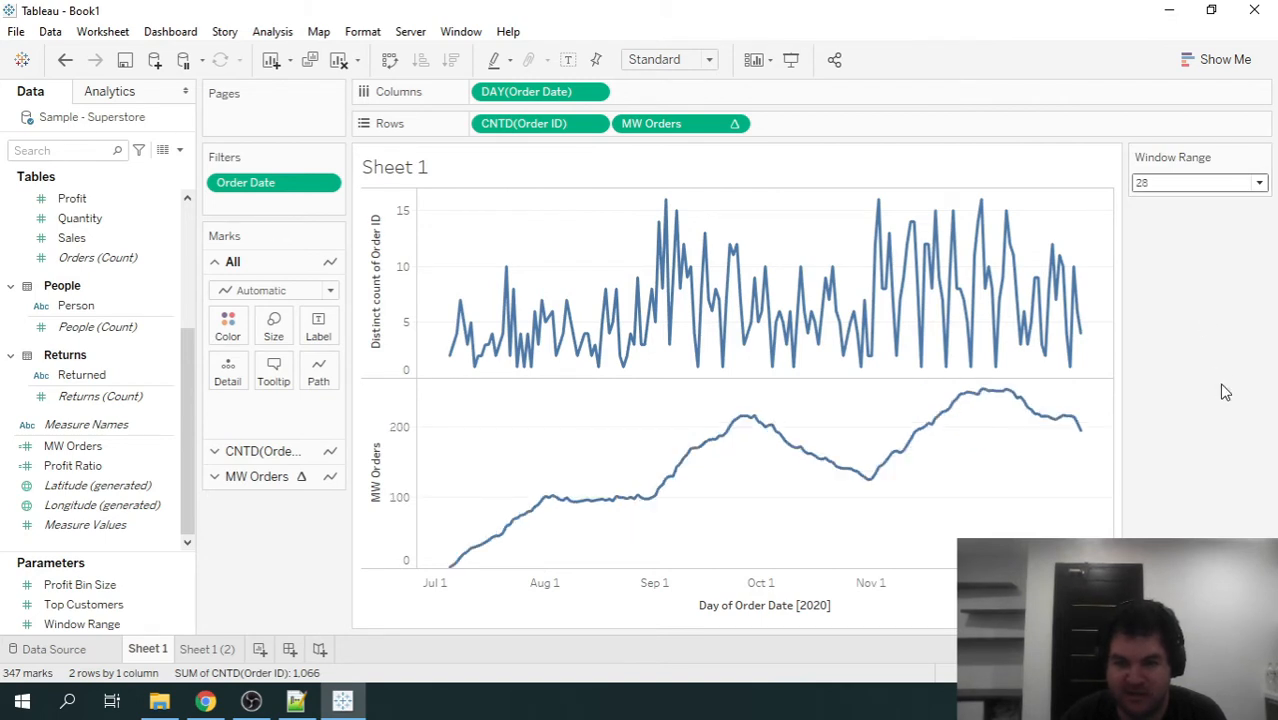
mouse_move(955, 410)
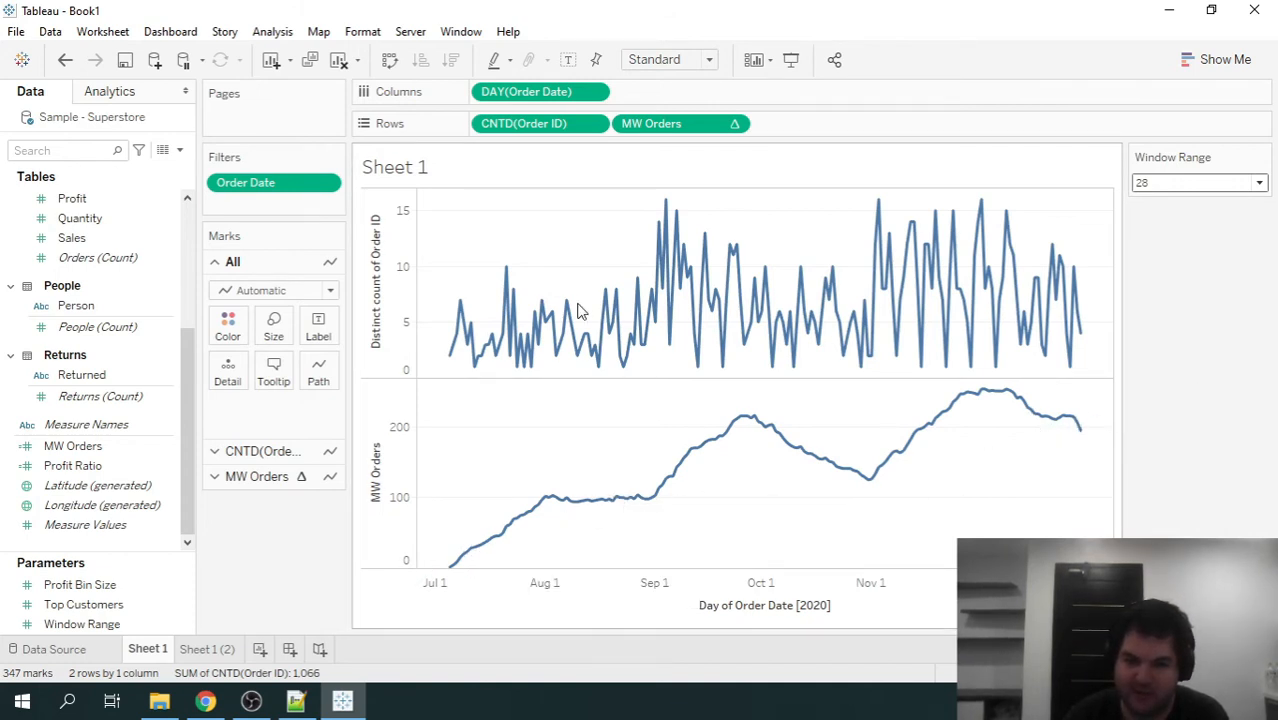
Switch the Window Range parameter through 7, 14, 21 and 28 to compare the smoothing of the MW Orders line.
click(1193, 187)
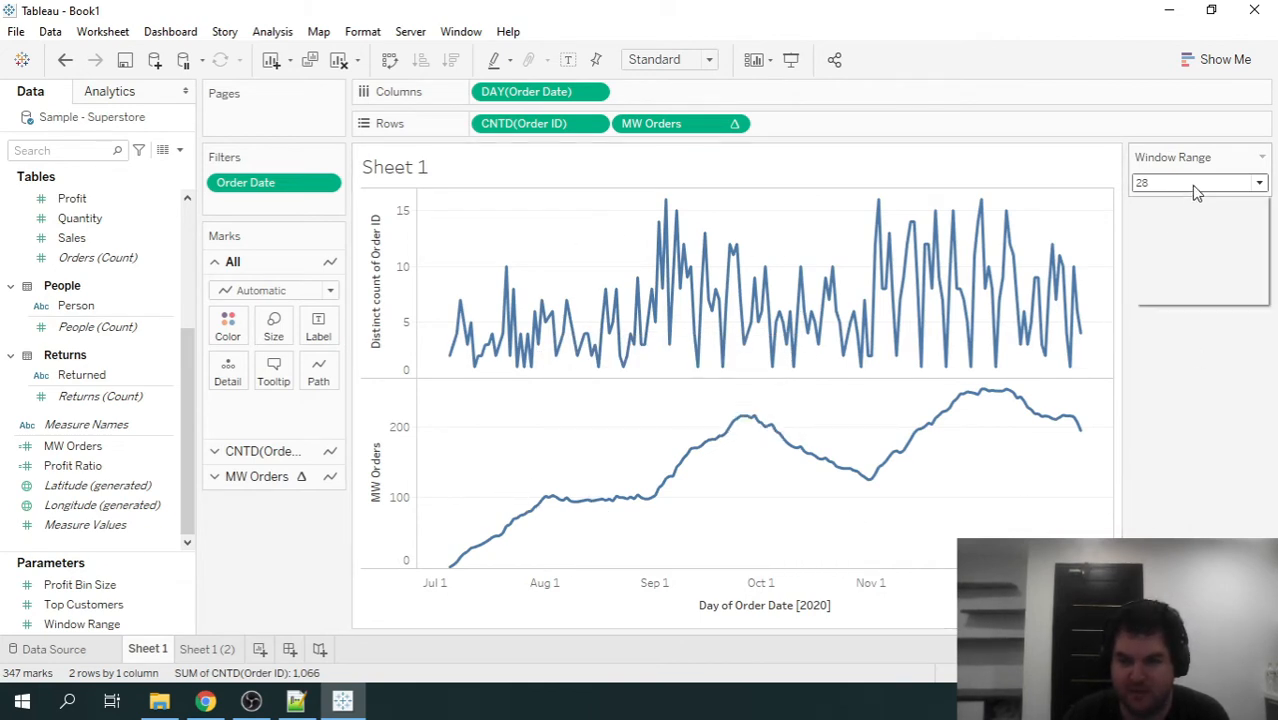
click(1170, 209)
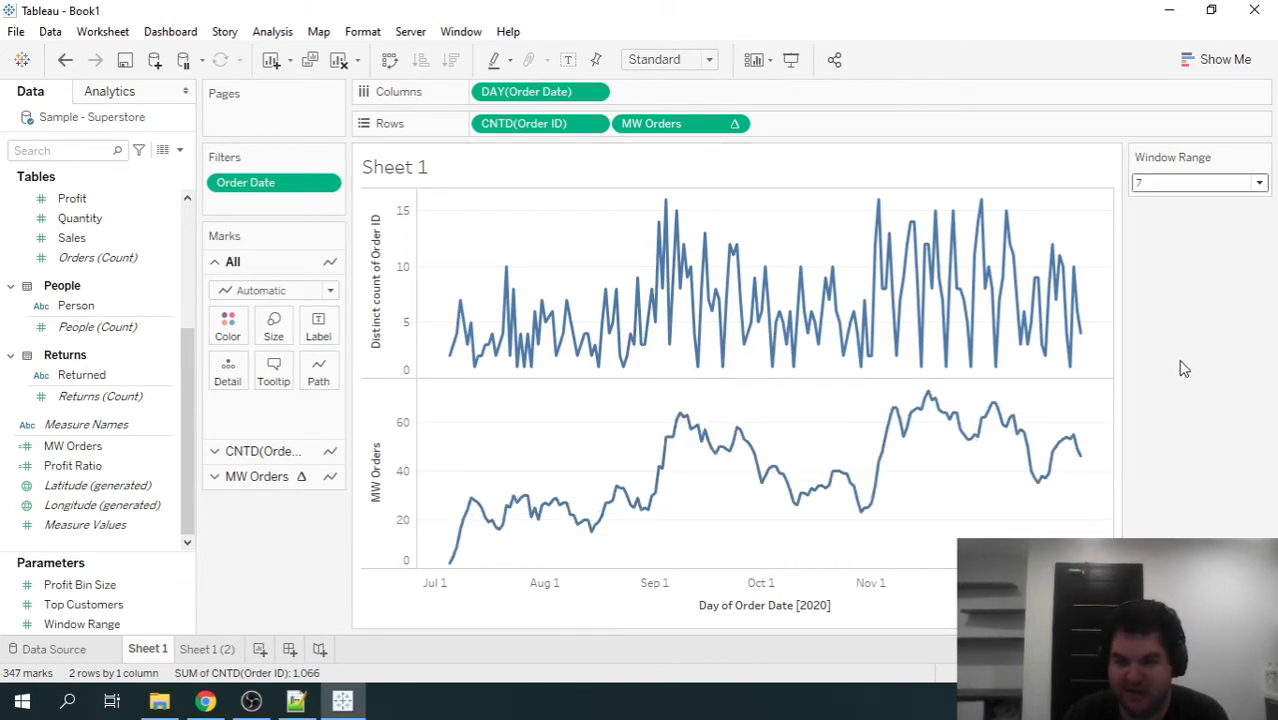
click(1220, 187)
click(1183, 231)
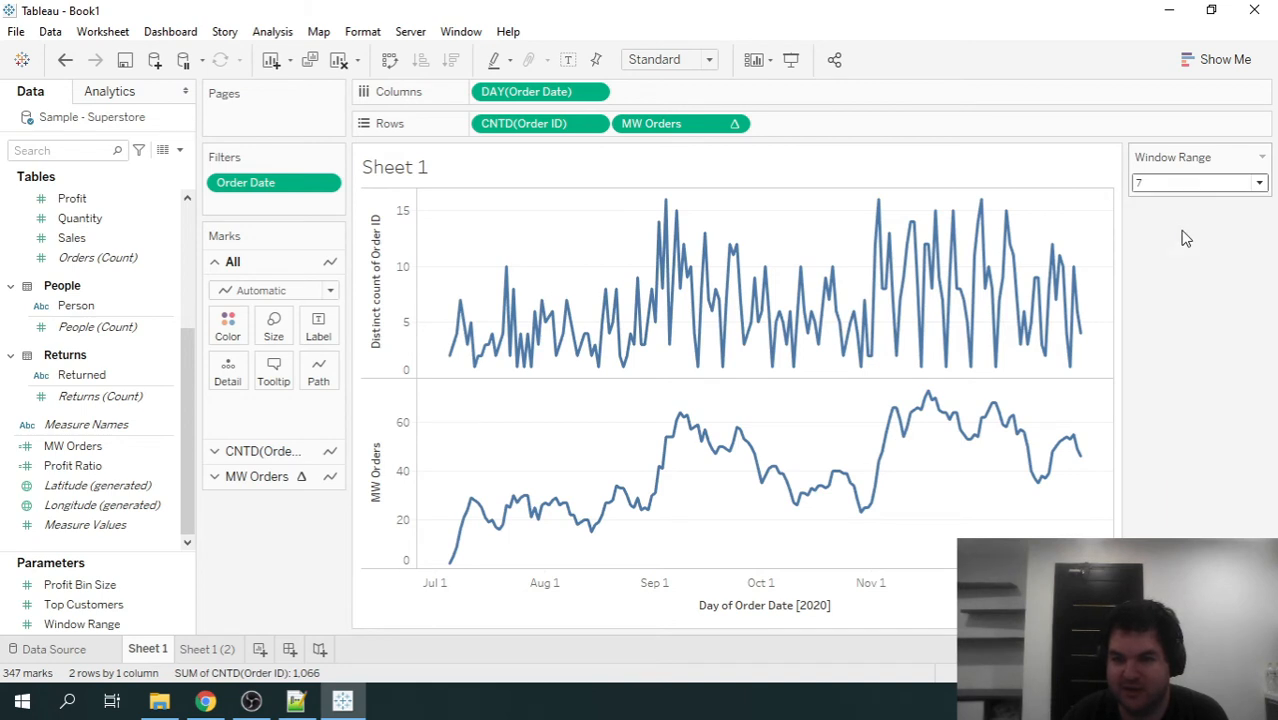
click(1195, 184)
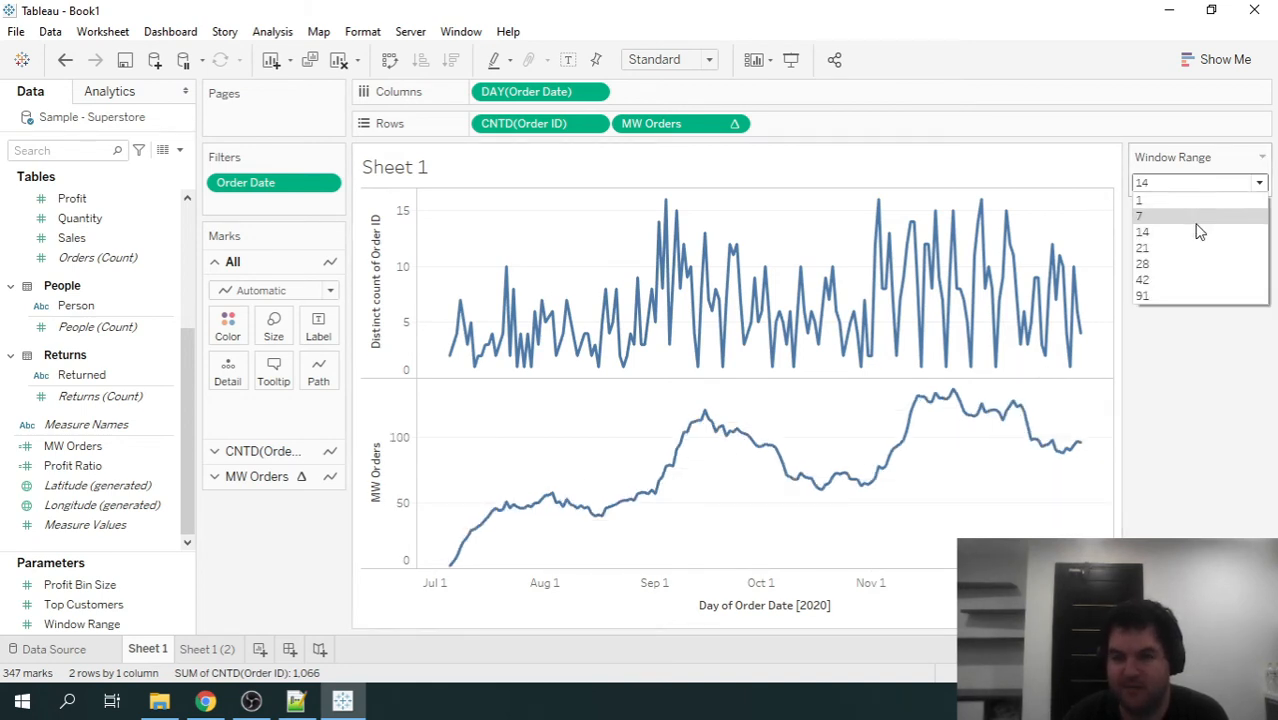
click(1175, 251)
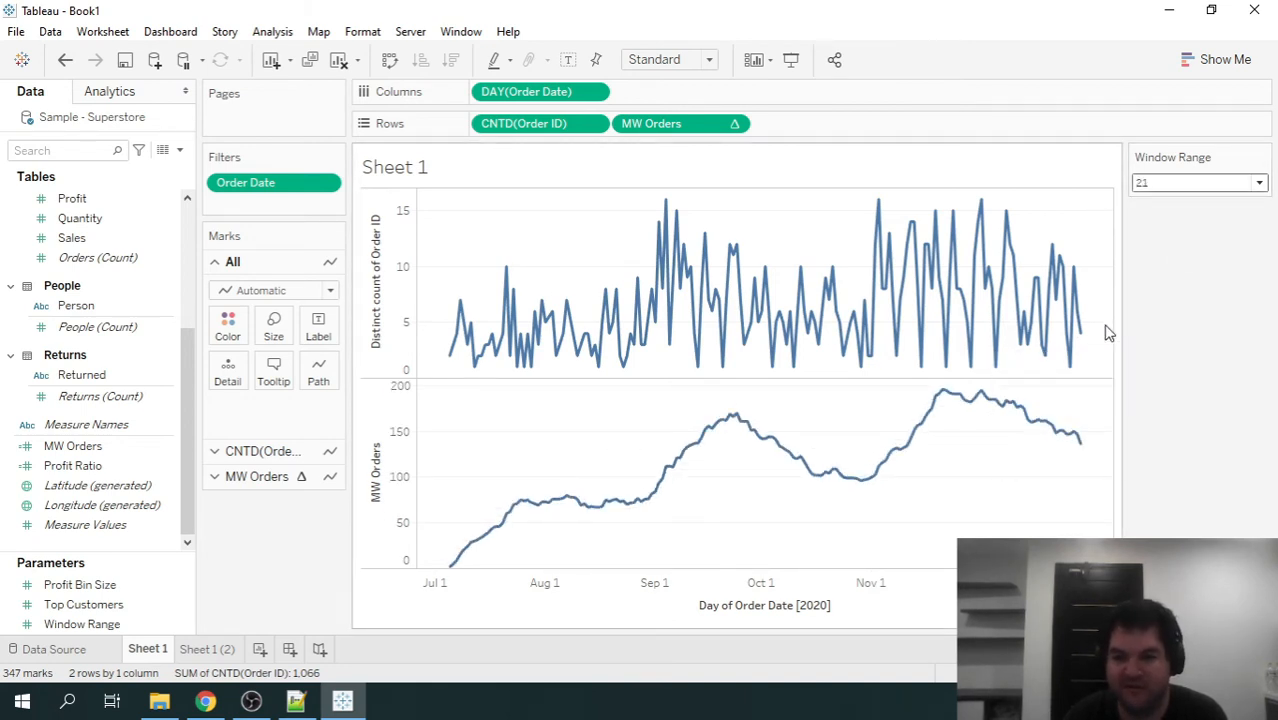
click(1192, 183)
click(1181, 271)
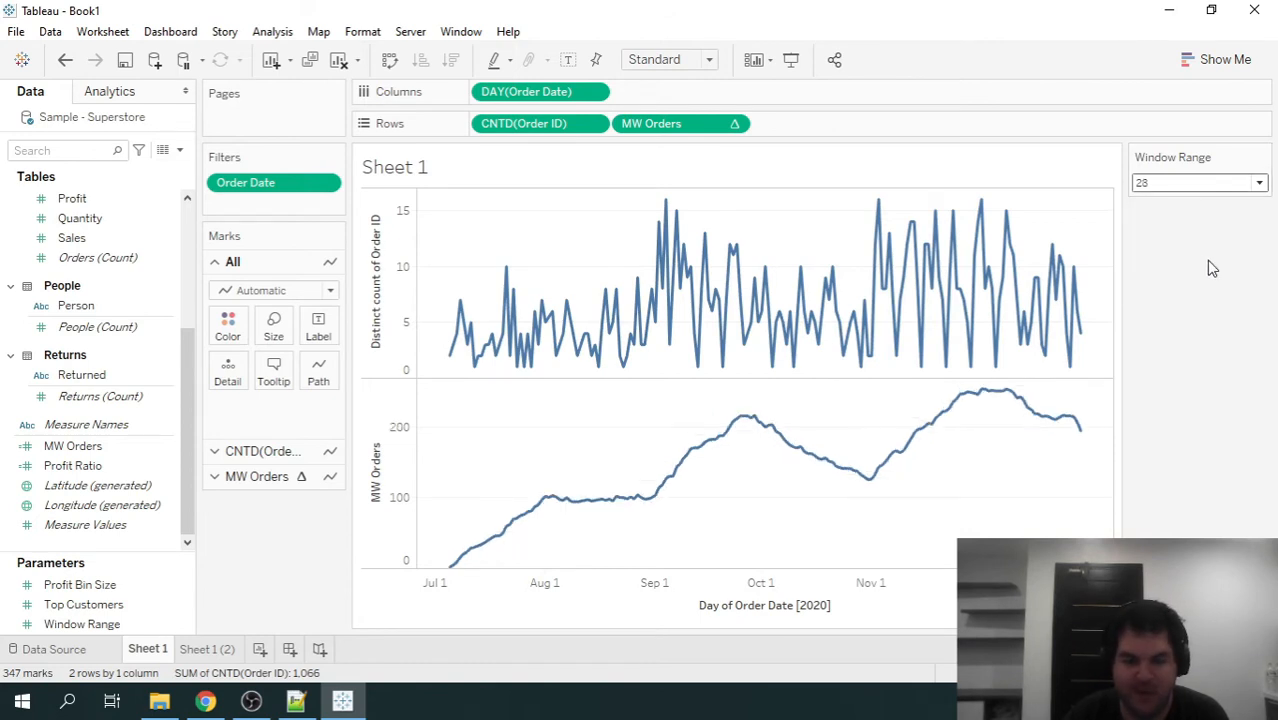
click(1226, 187)
click(1225, 186)
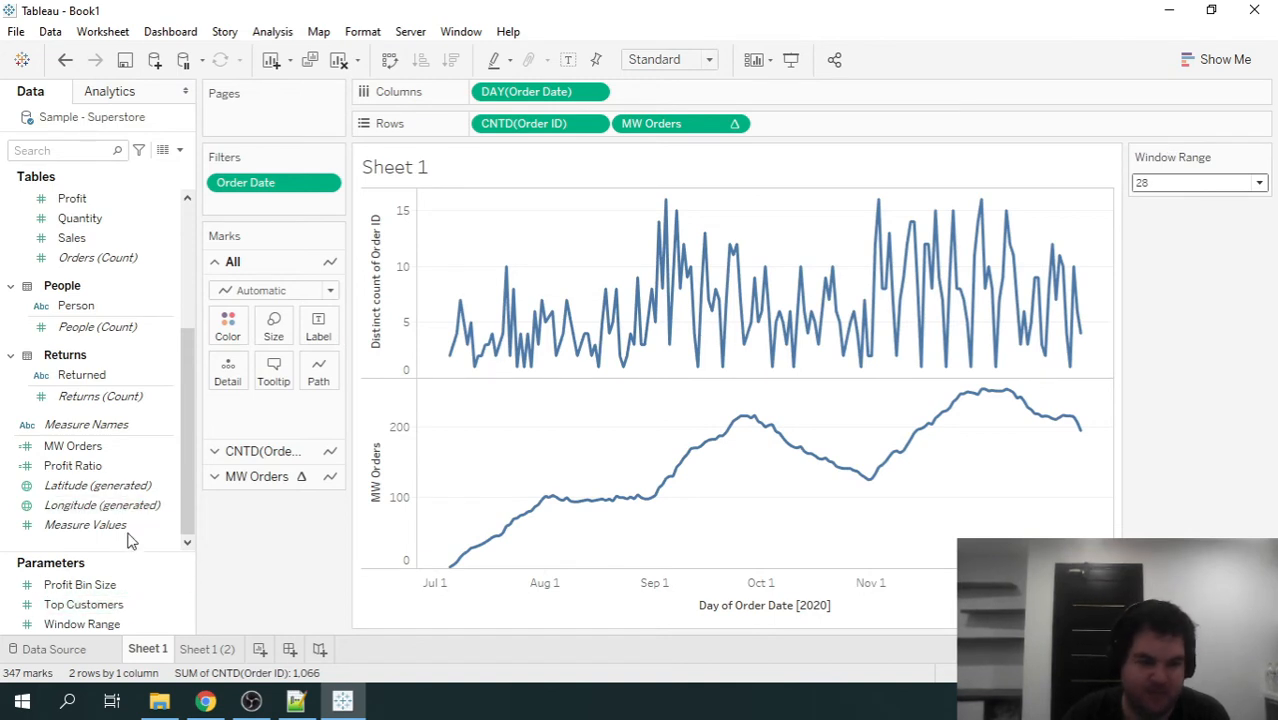
Compare the MW Orders line at Window Range values 91 and 42, finishing with the parameter at 28.
drag(116, 560, 150, 551)
click(1186, 188)
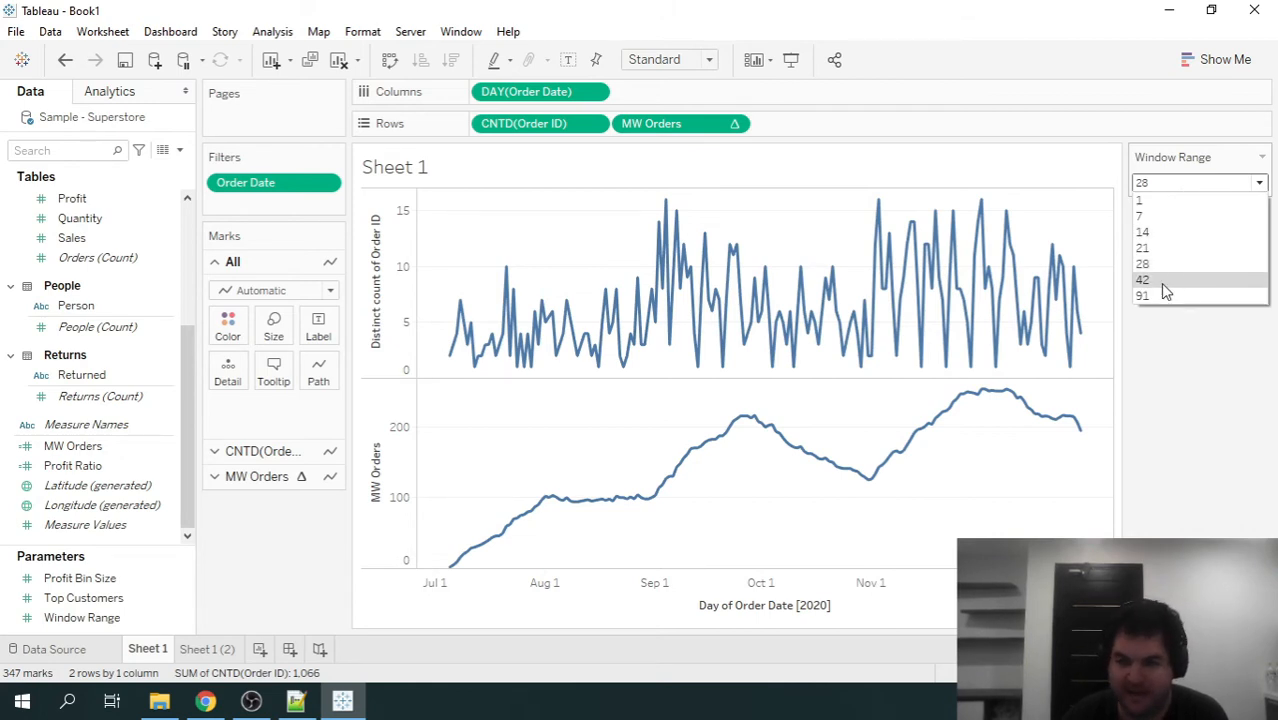
click(1159, 295)
click(1189, 191)
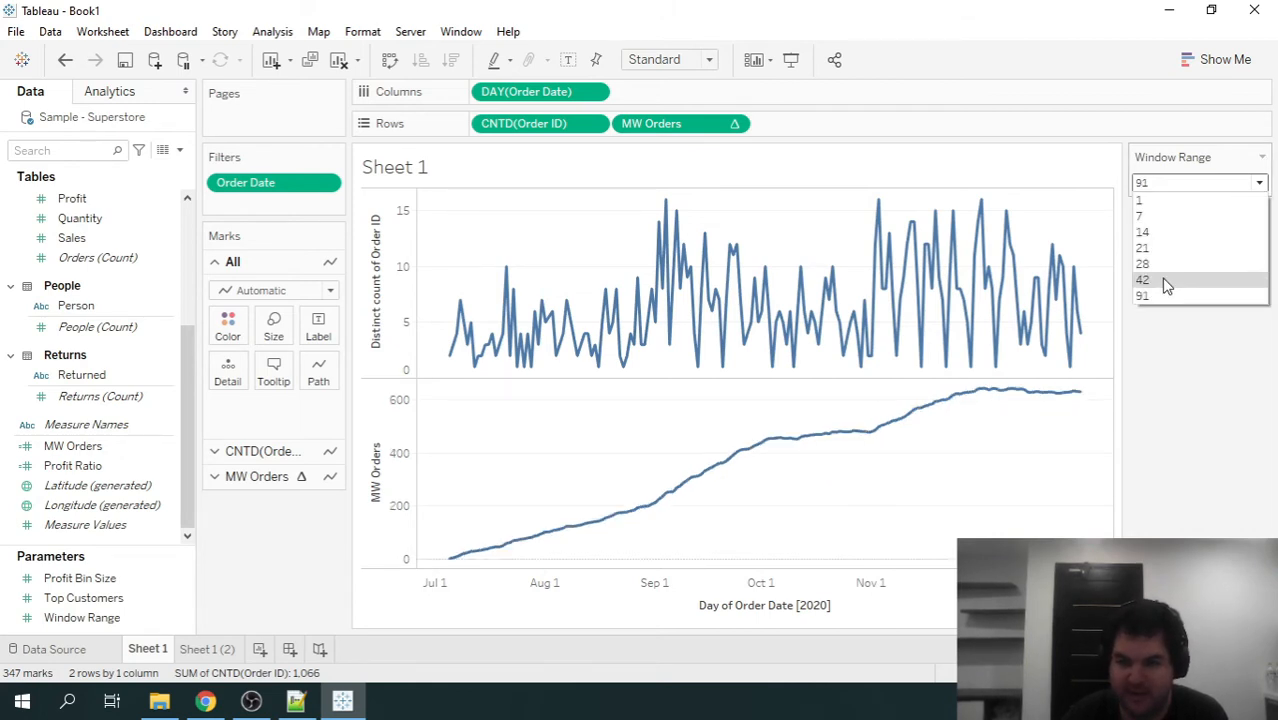
click(1166, 281)
click(1191, 184)
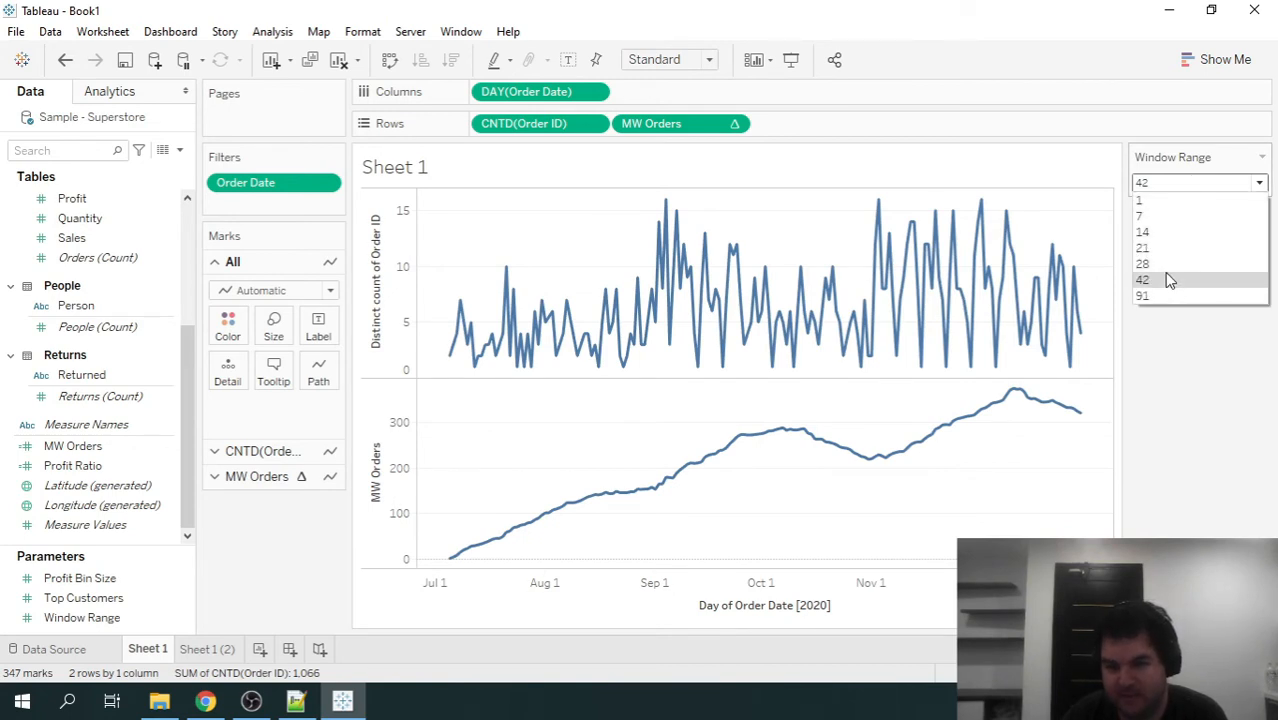
click(1162, 264)
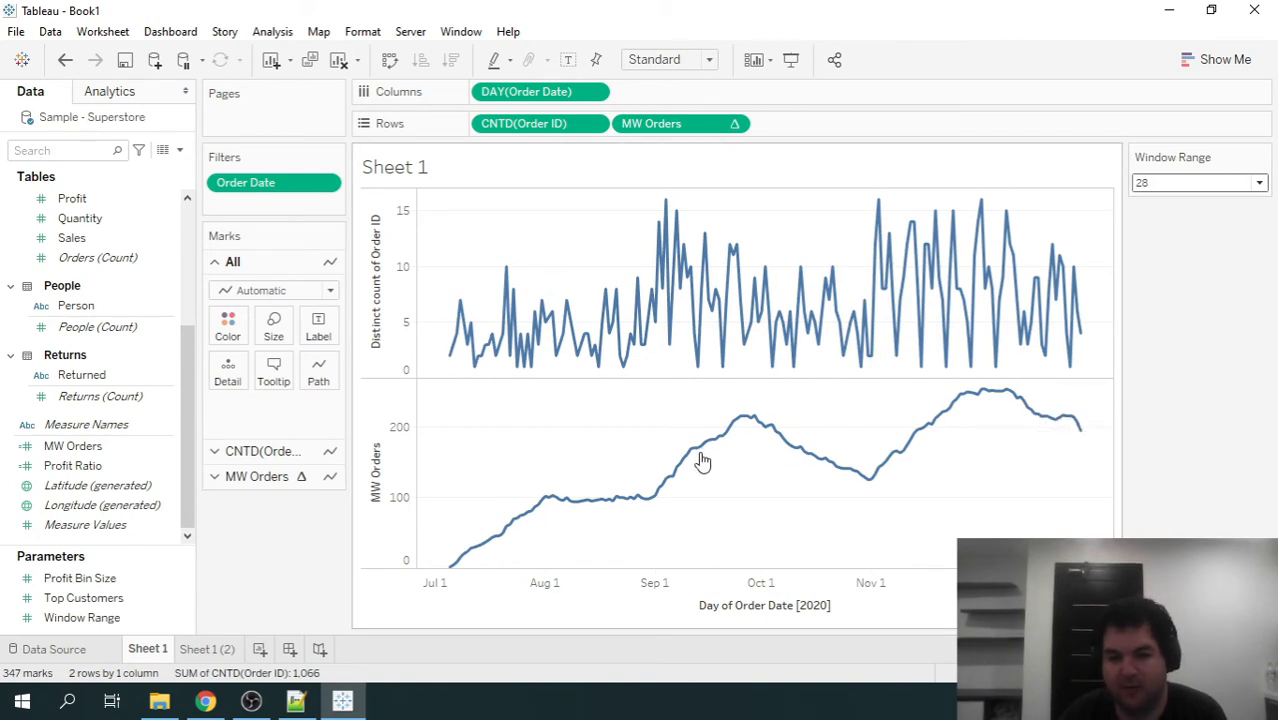
click(1216, 186)
click(1217, 186)
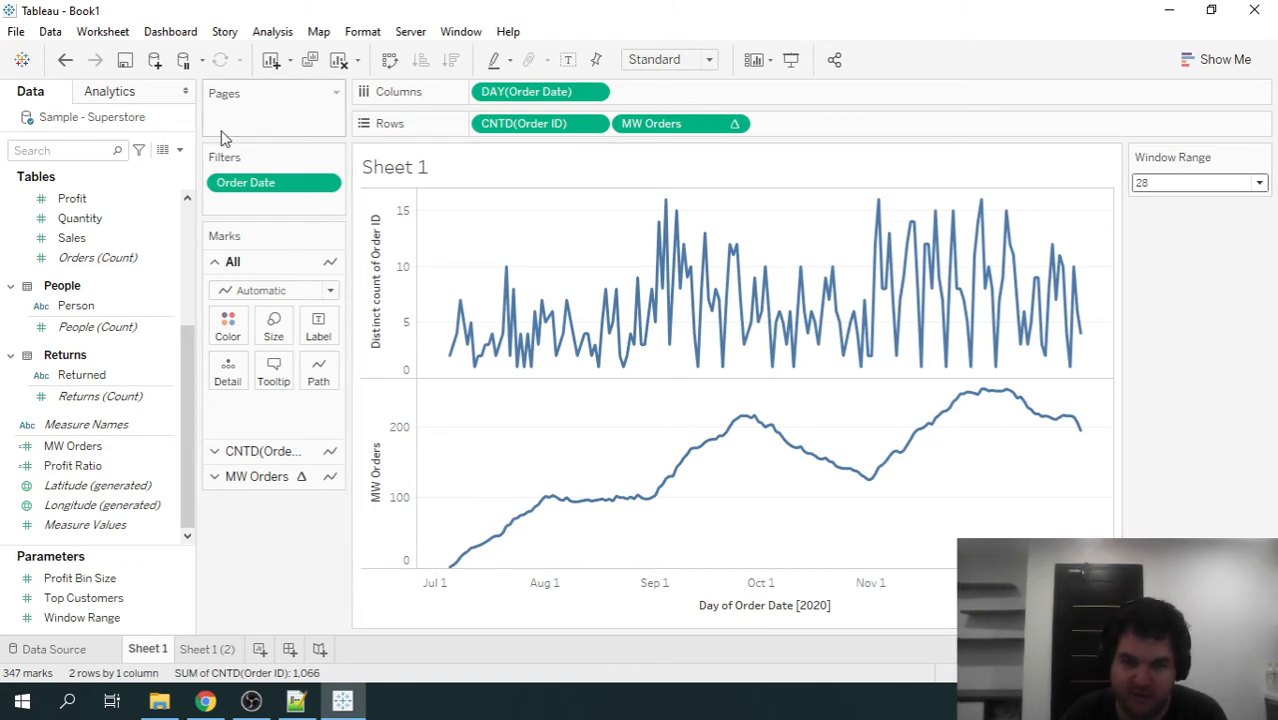
Change the relative Order Date filter to the last 90 days and apply it to Sheet 1.
click(328, 183)
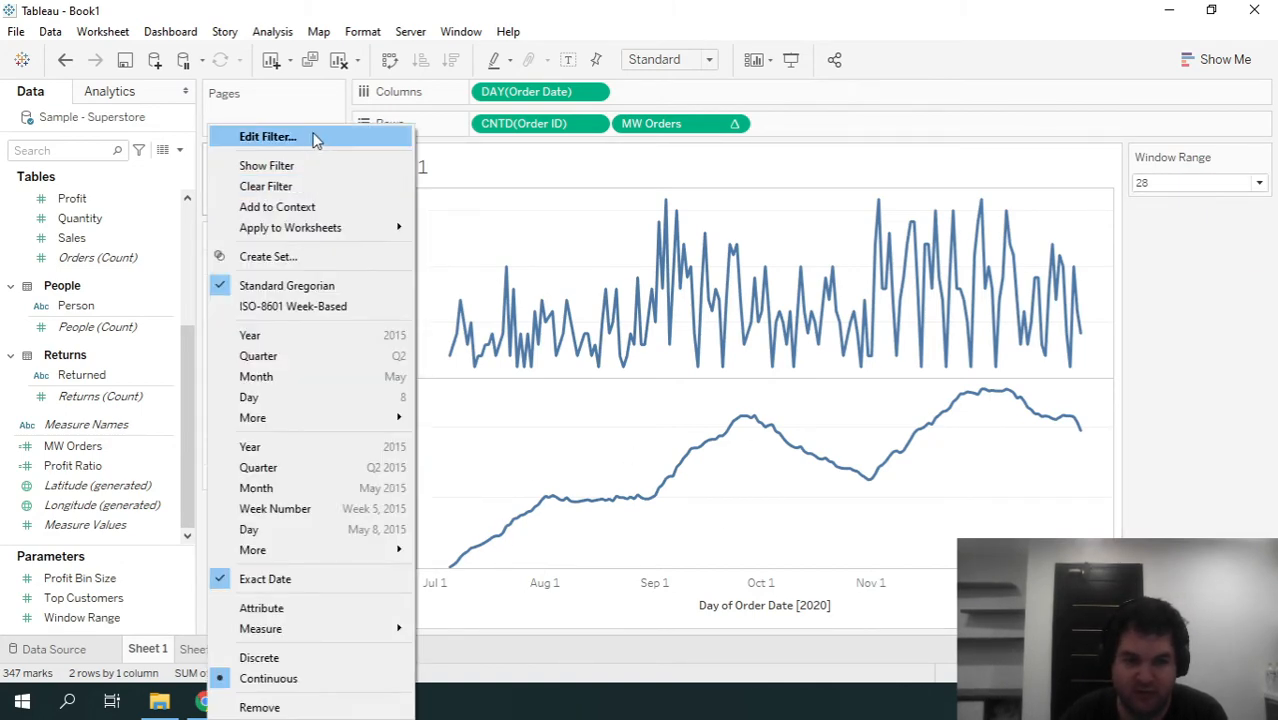
click(316, 136)
text(90)
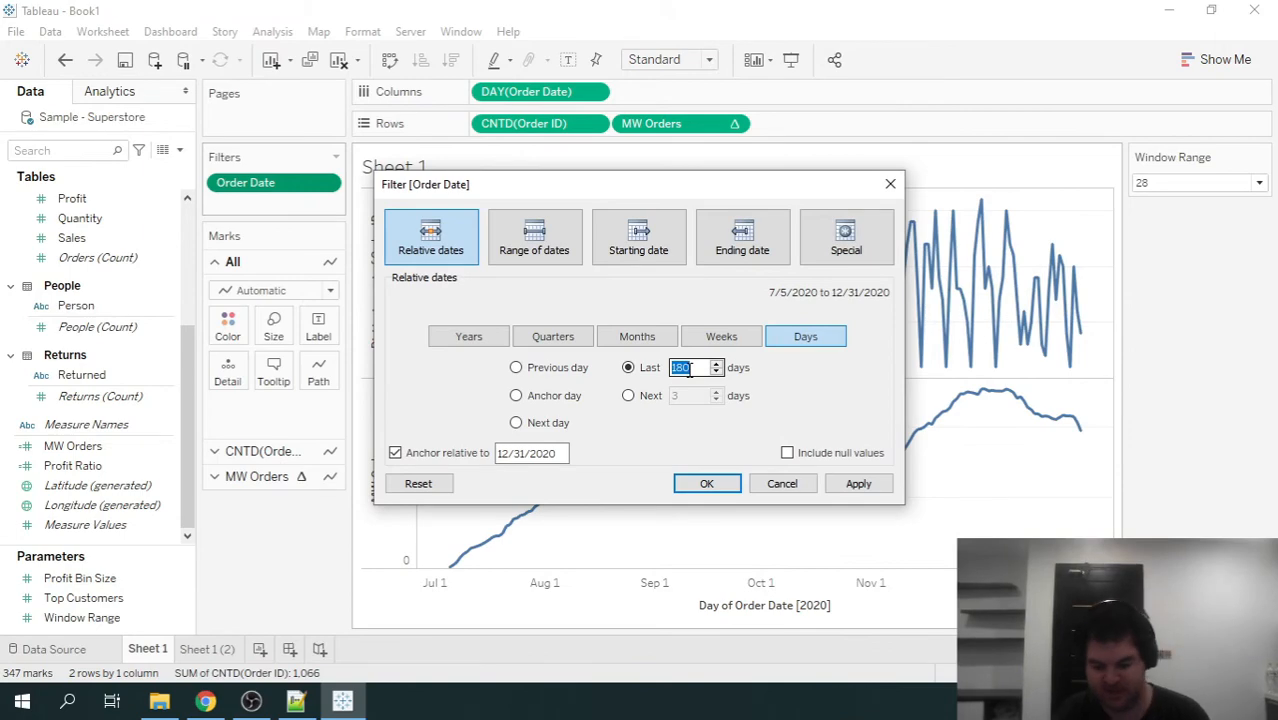
click(856, 484)
click(706, 484)
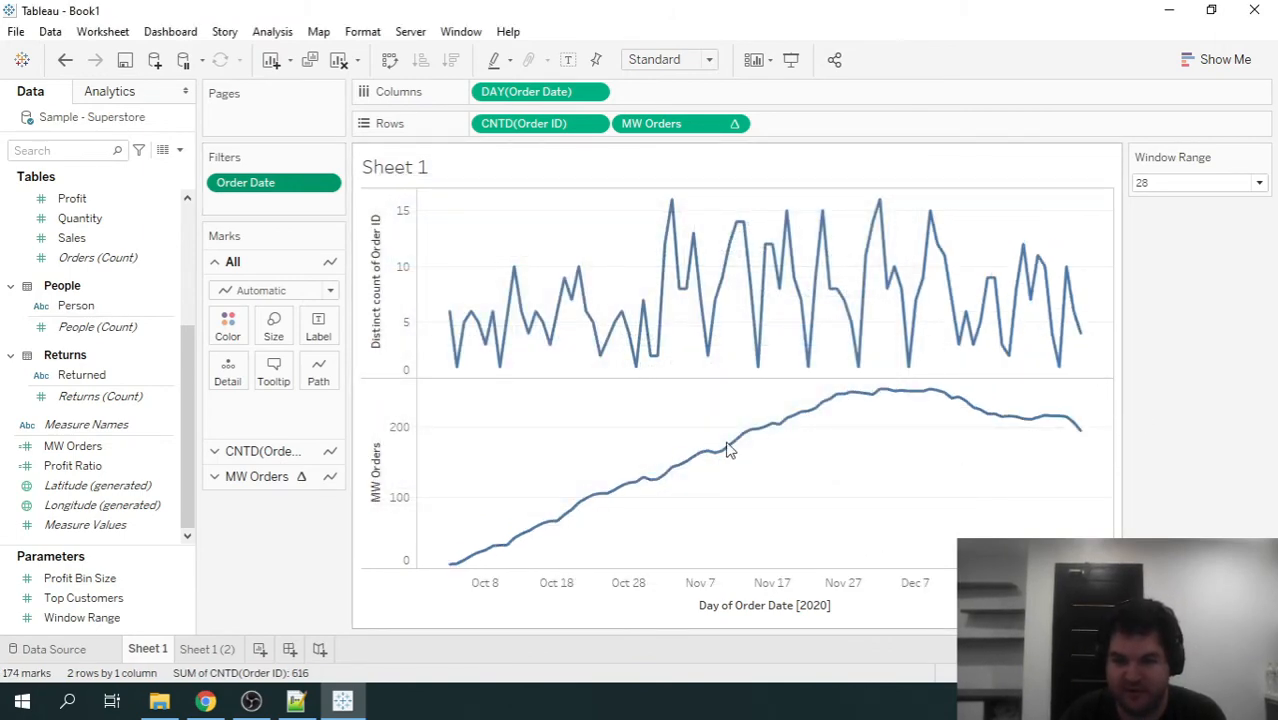
Examine the 90-day MW Orders line with the Window Range parameter set to 7, 42, 28 and finally 1.
click(1191, 182)
click(1188, 221)
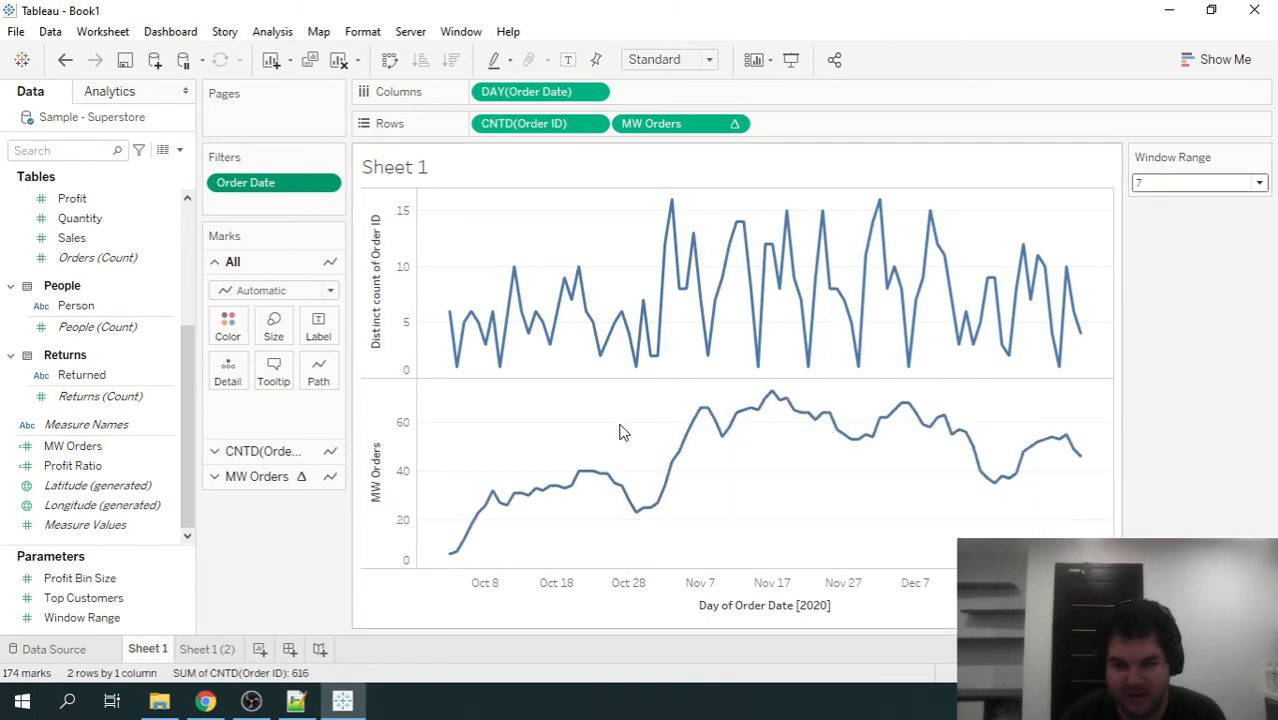
click(1182, 183)
click(1176, 281)
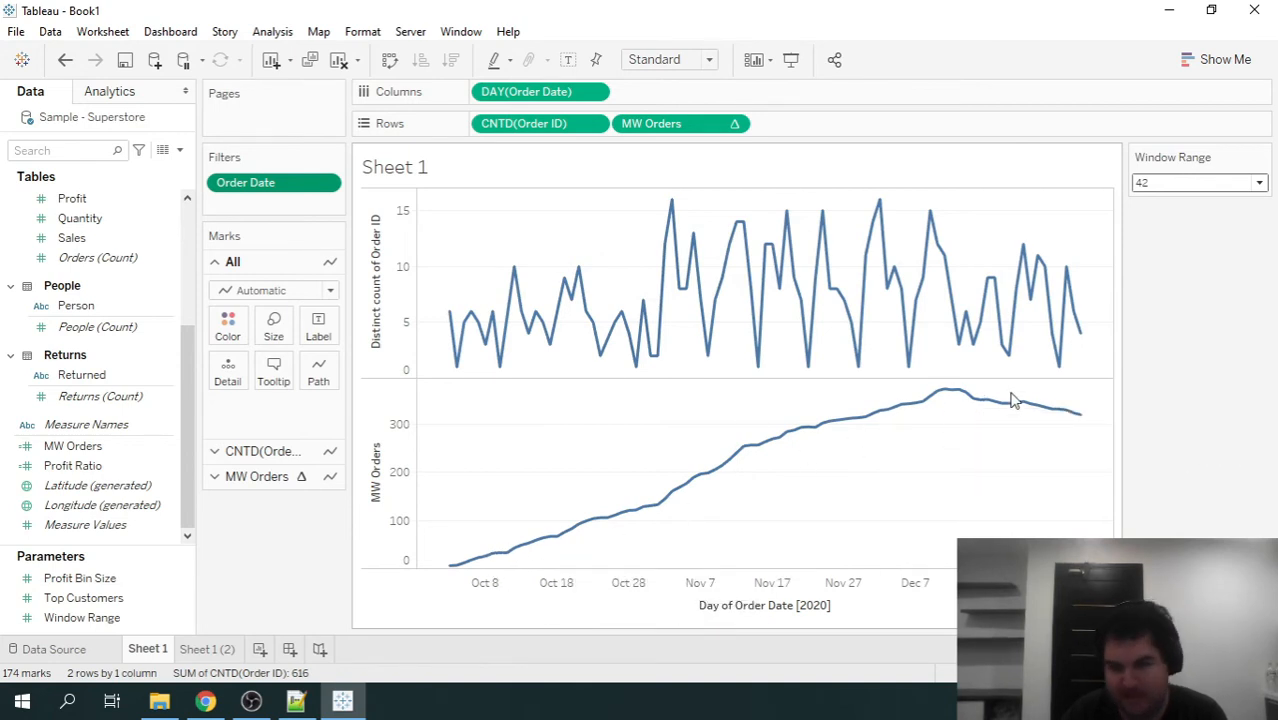
click(1199, 184)
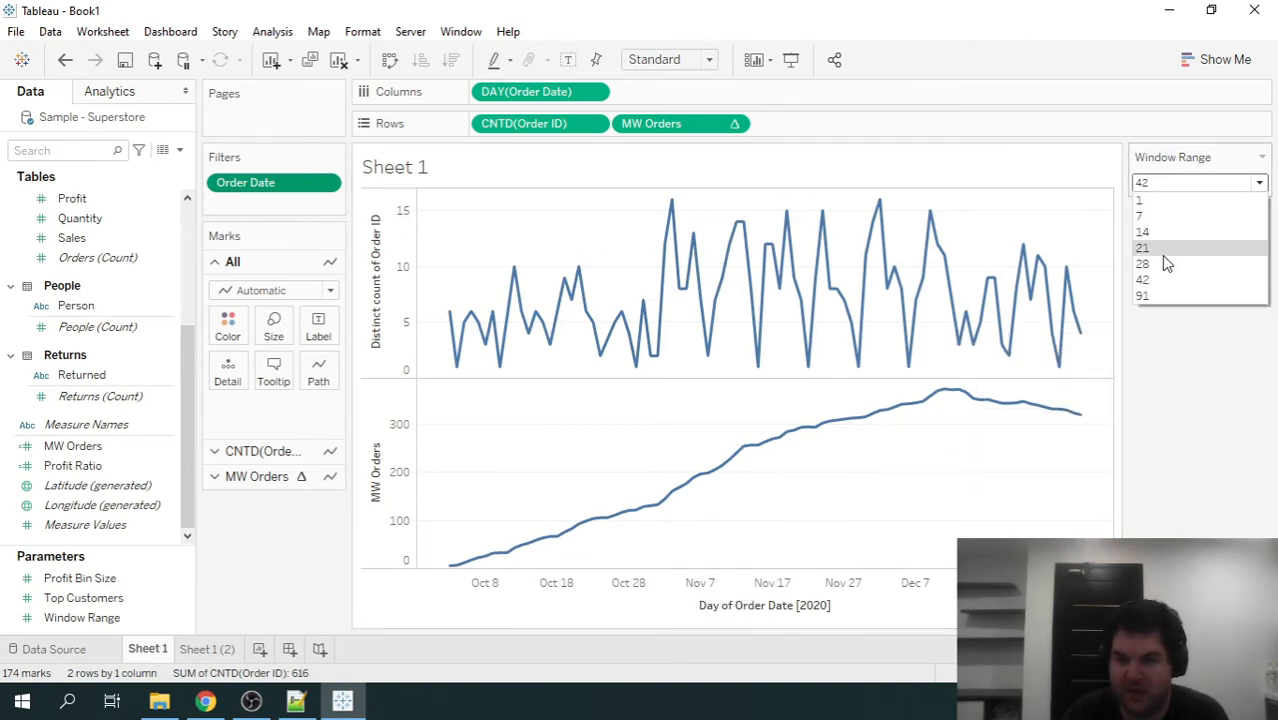
click(1161, 257)
click(1188, 192)
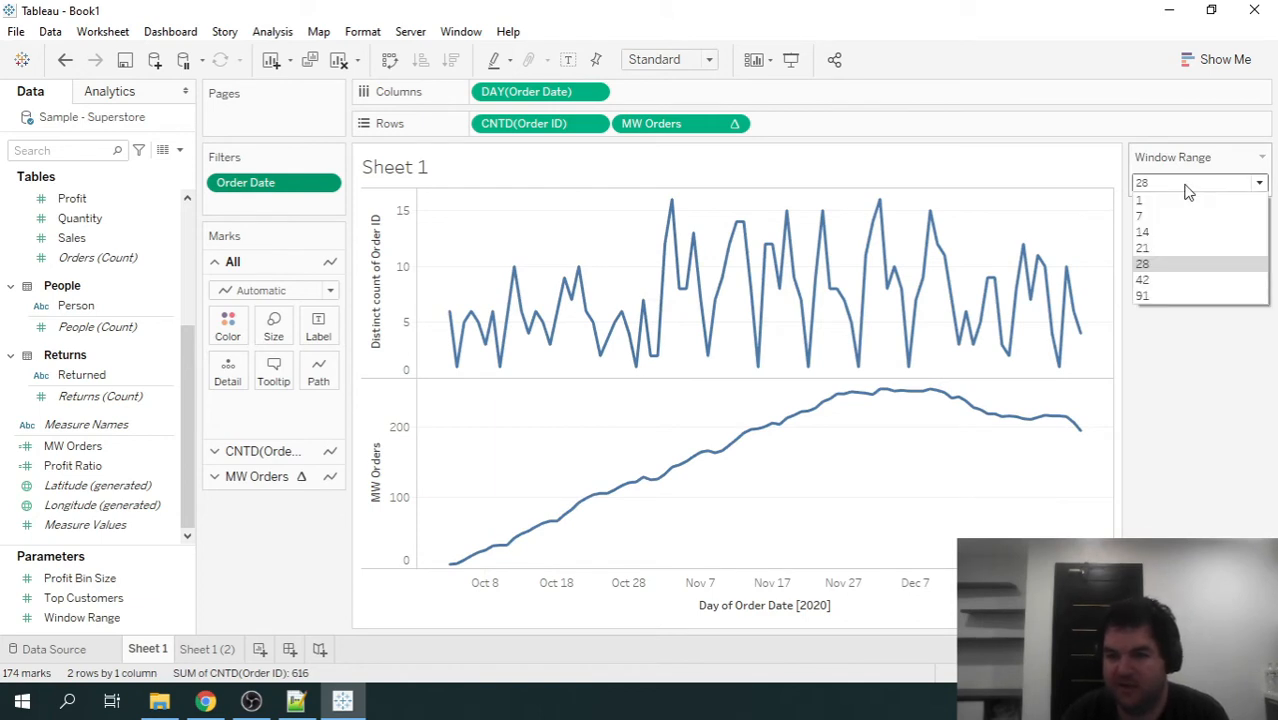
click(1188, 192)
click(1193, 184)
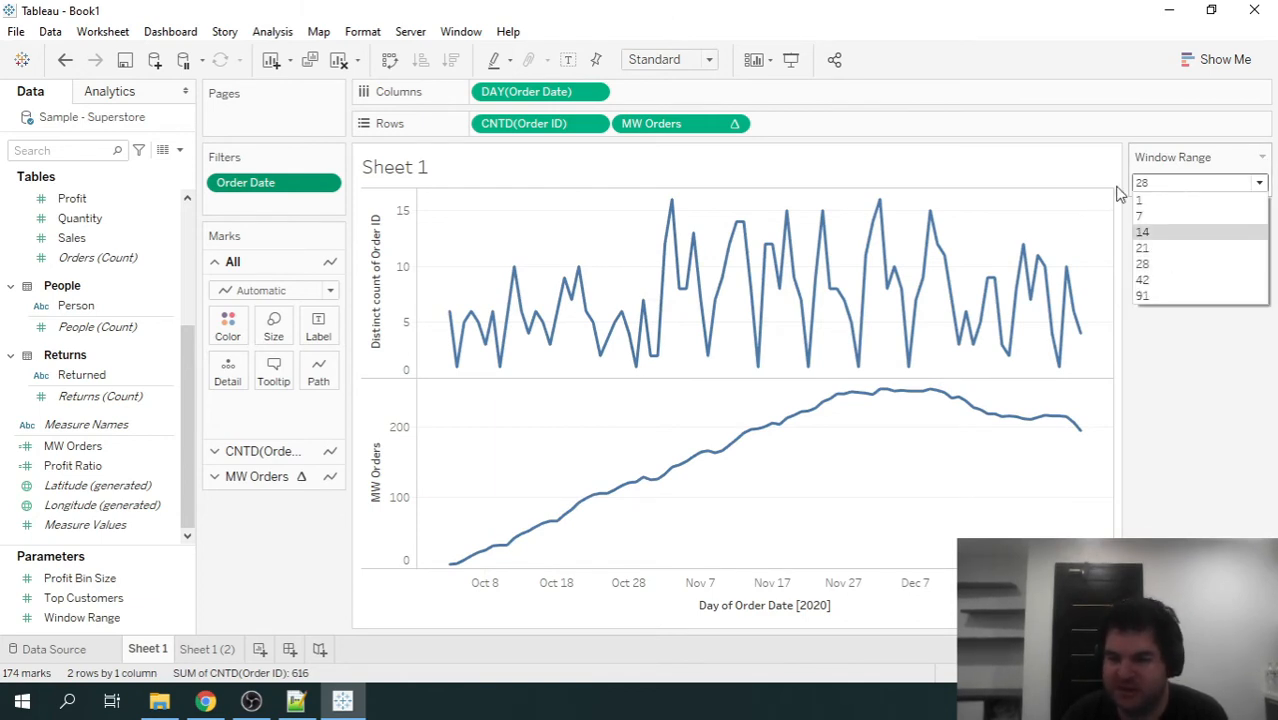
click(1180, 203)
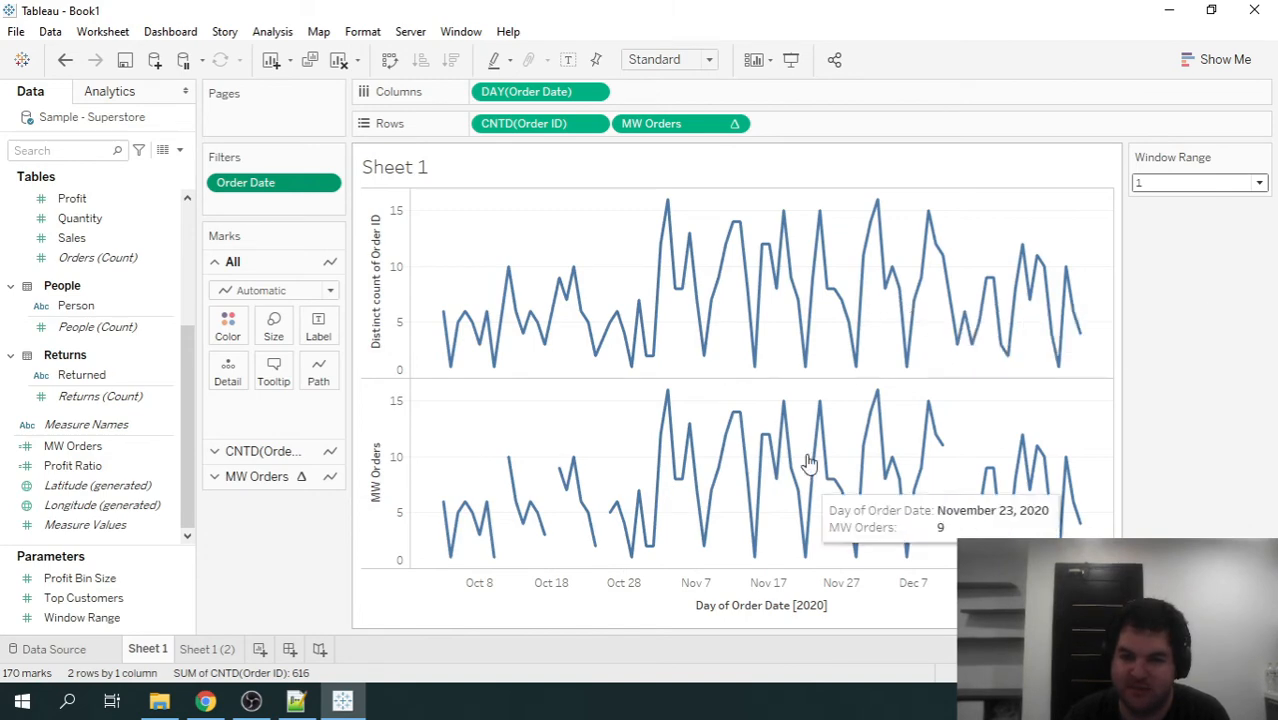
Set the relative Order Date filter on Sheet 1 to the last 180 days.
click(326, 185)
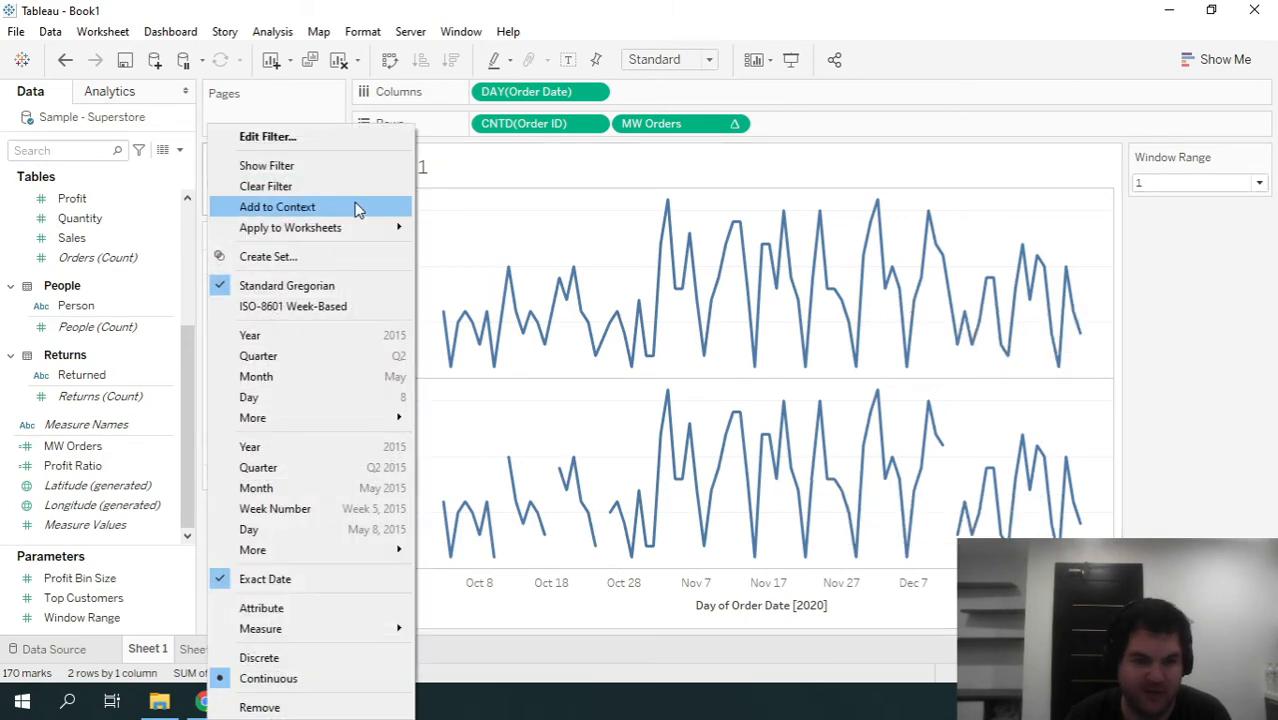
click(352, 136)
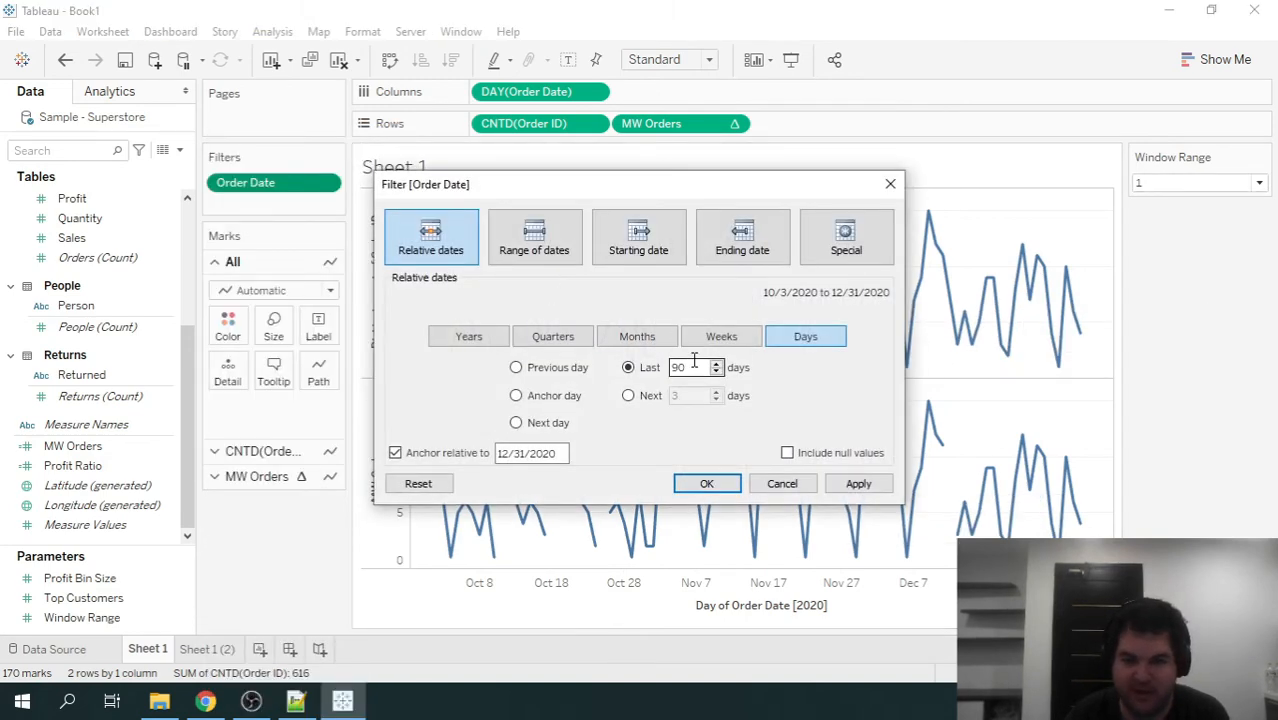
text(180)
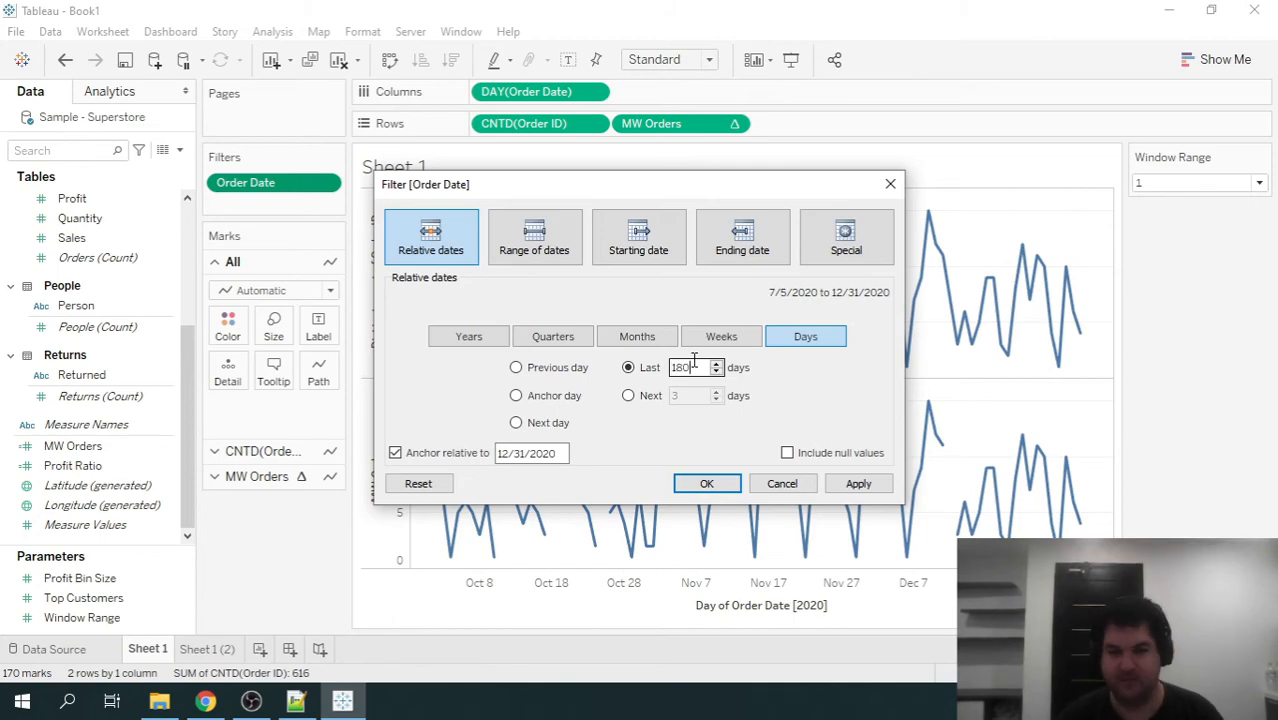
click(707, 484)
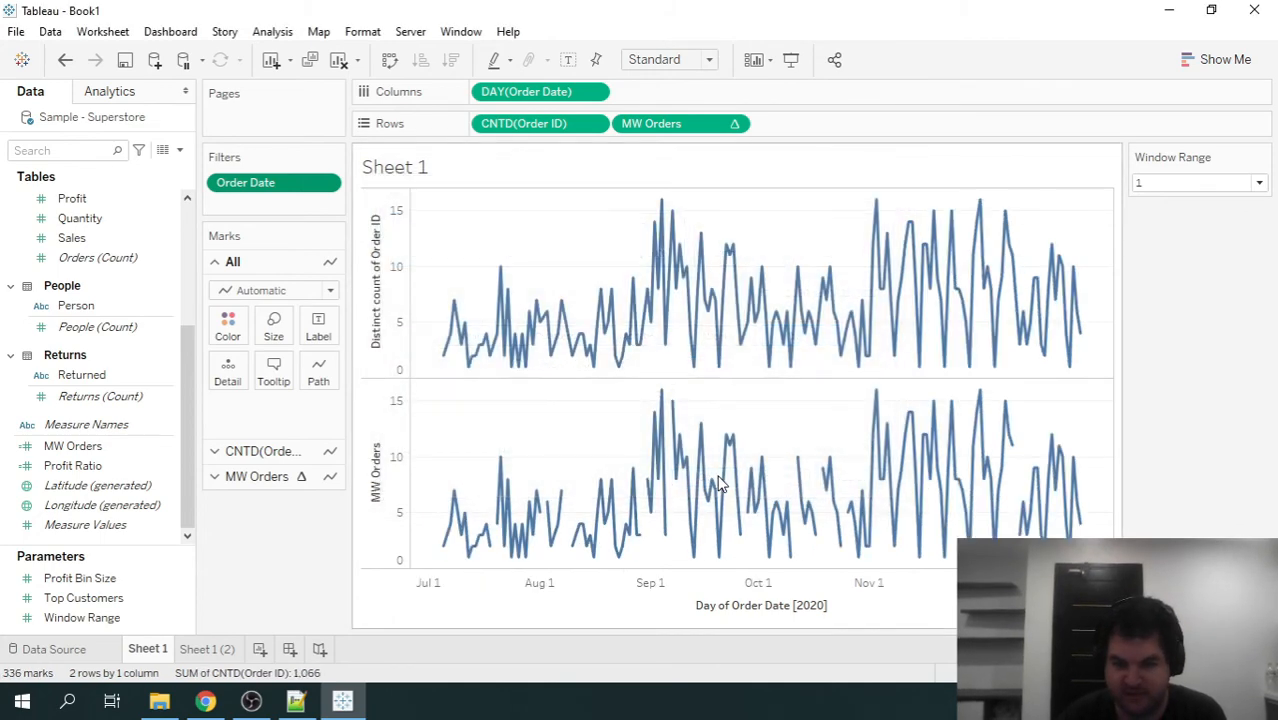
Compare the MW Orders line with the daily order count at Window Range 1, and set the parameter to 28.
click(1211, 184)
click(1215, 168)
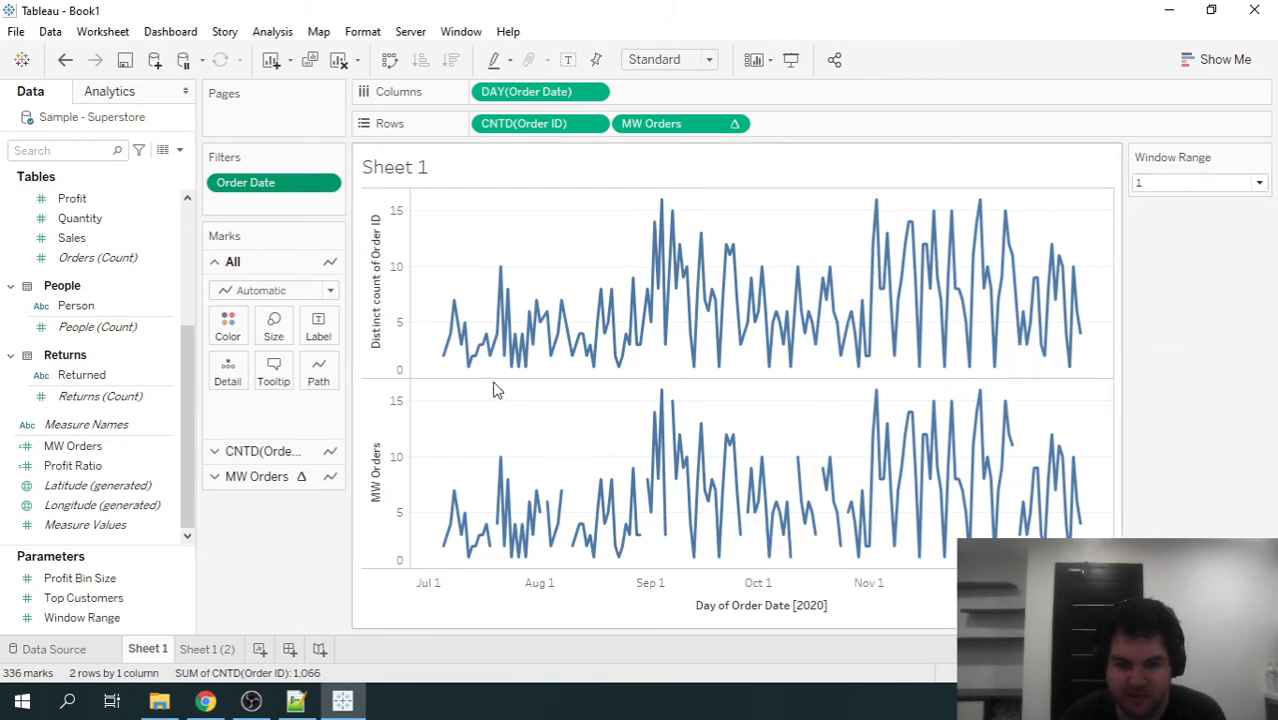
mouse_move(1074, 473)
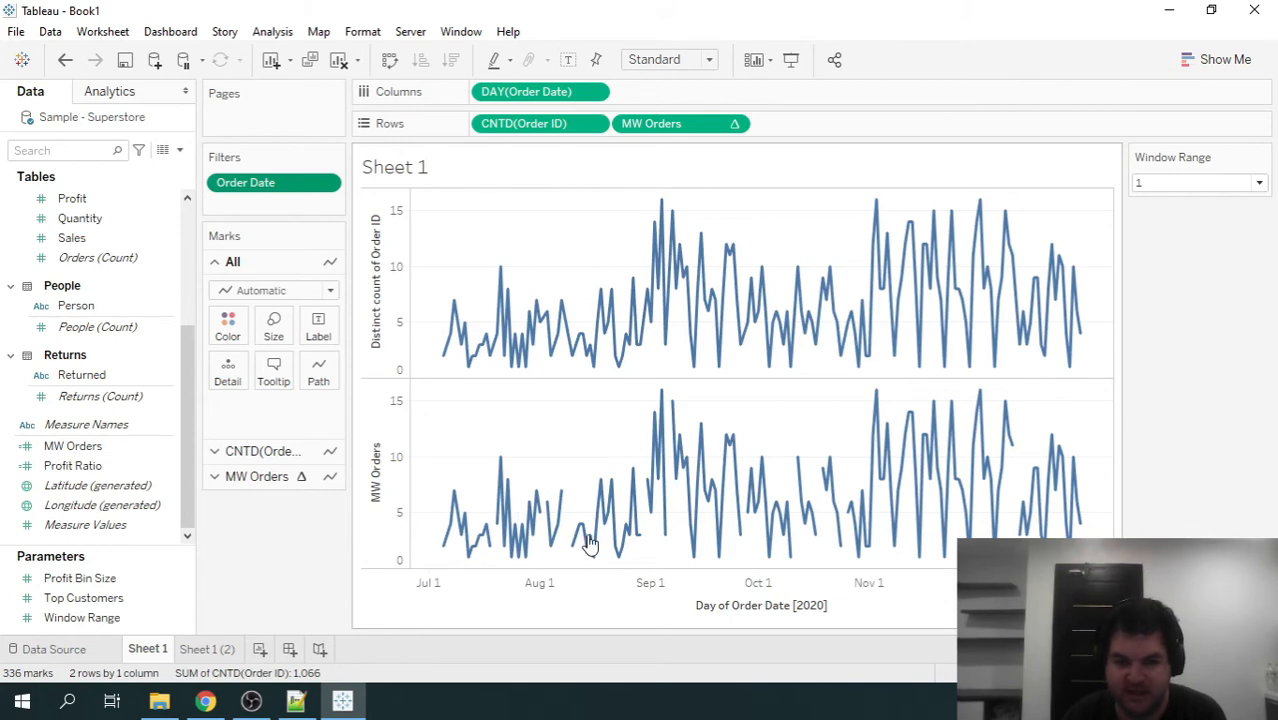
click(1221, 185)
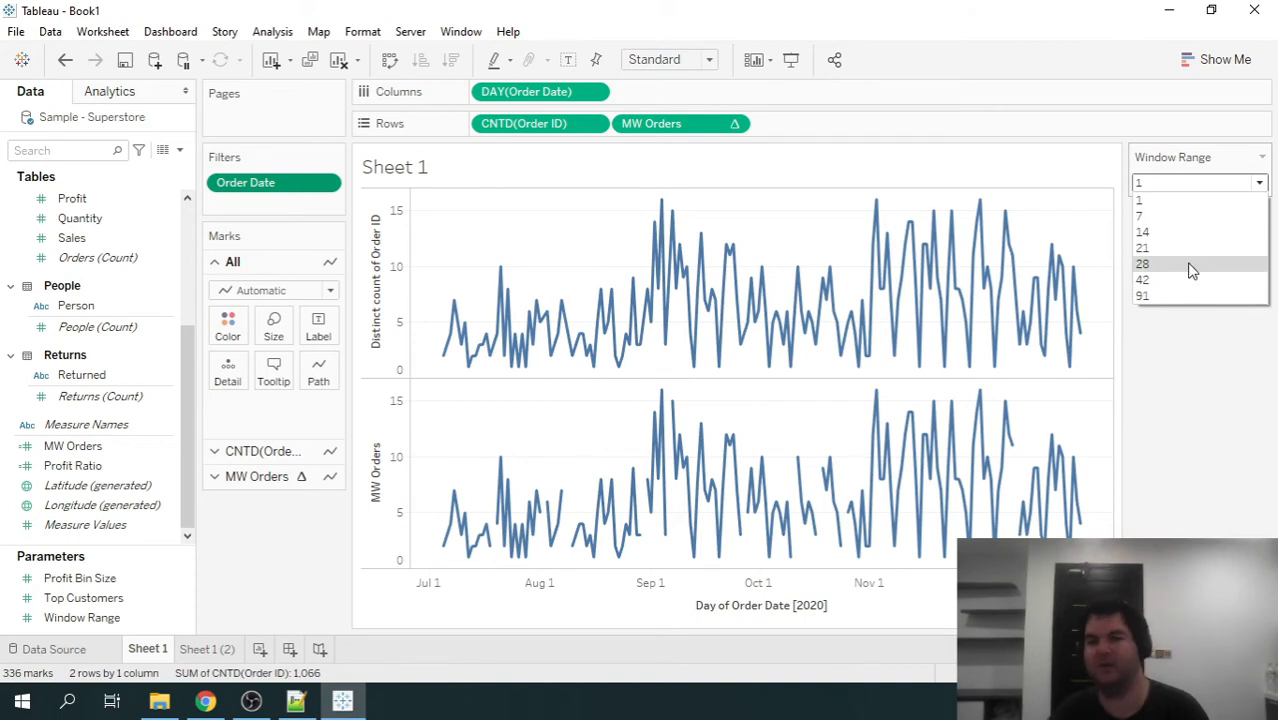
click(1142, 264)
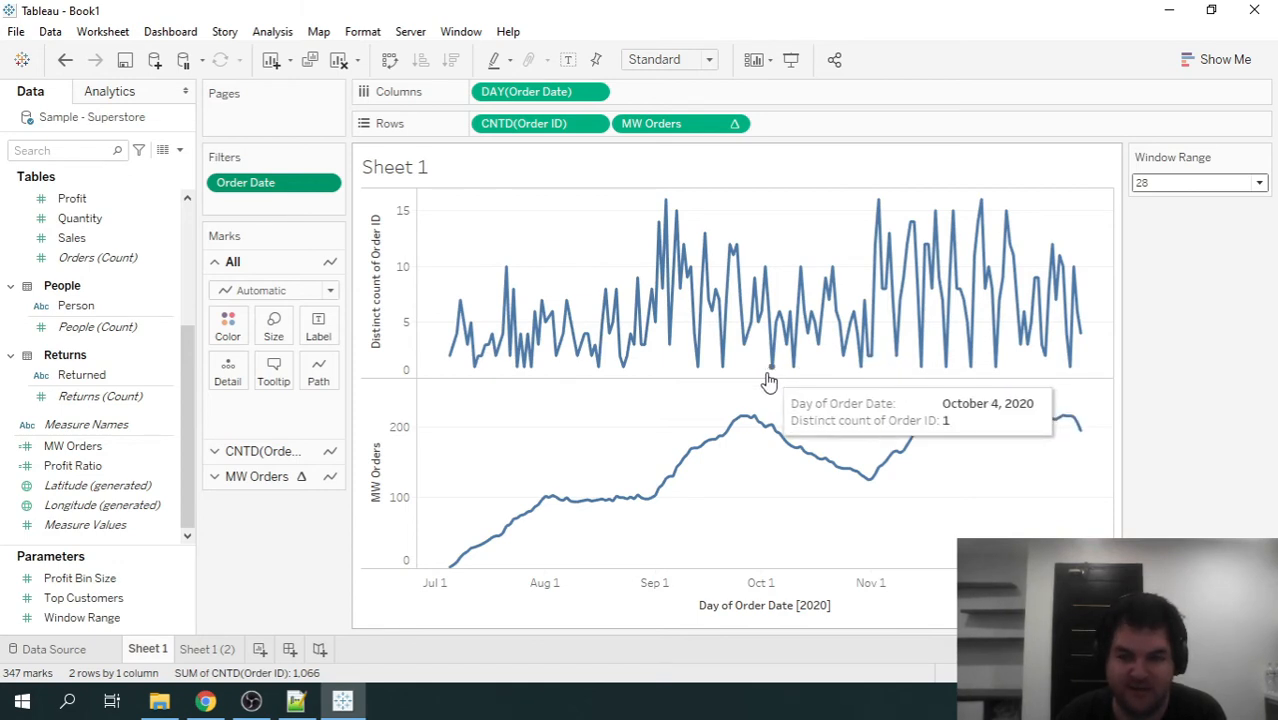
click(1184, 189)
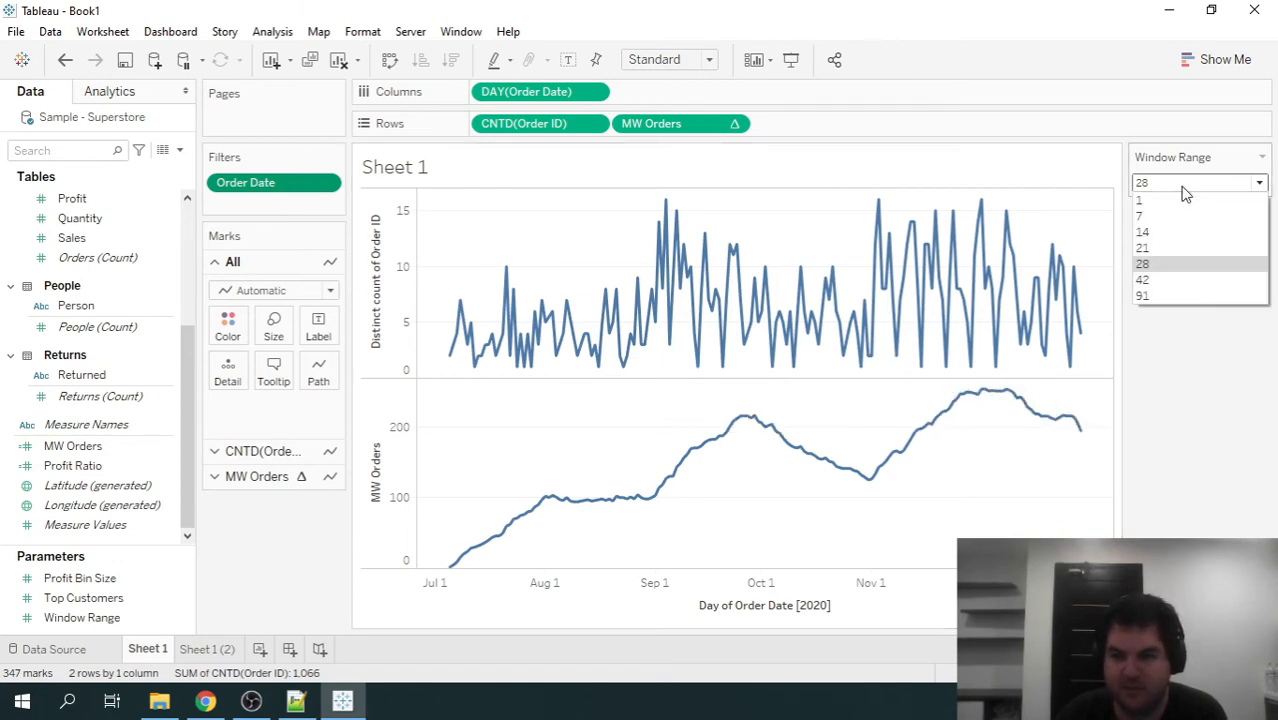
click(1189, 184)
click(1189, 184)
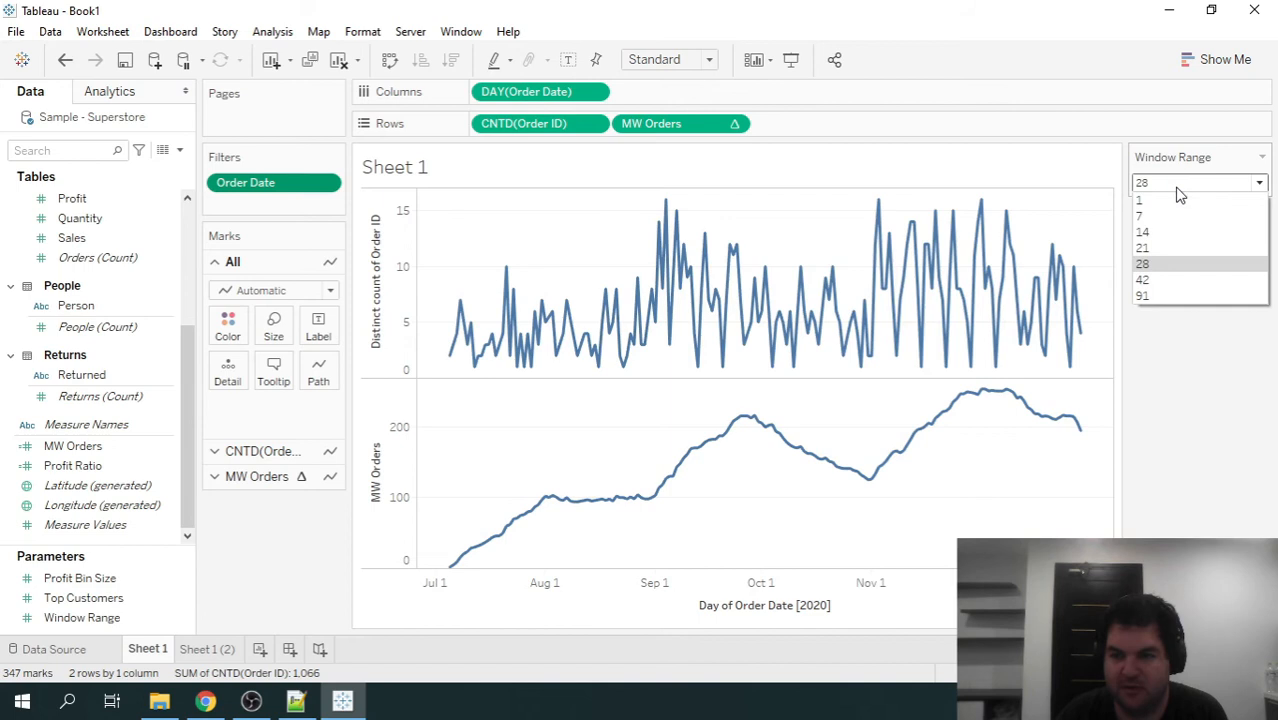
click(1160, 264)
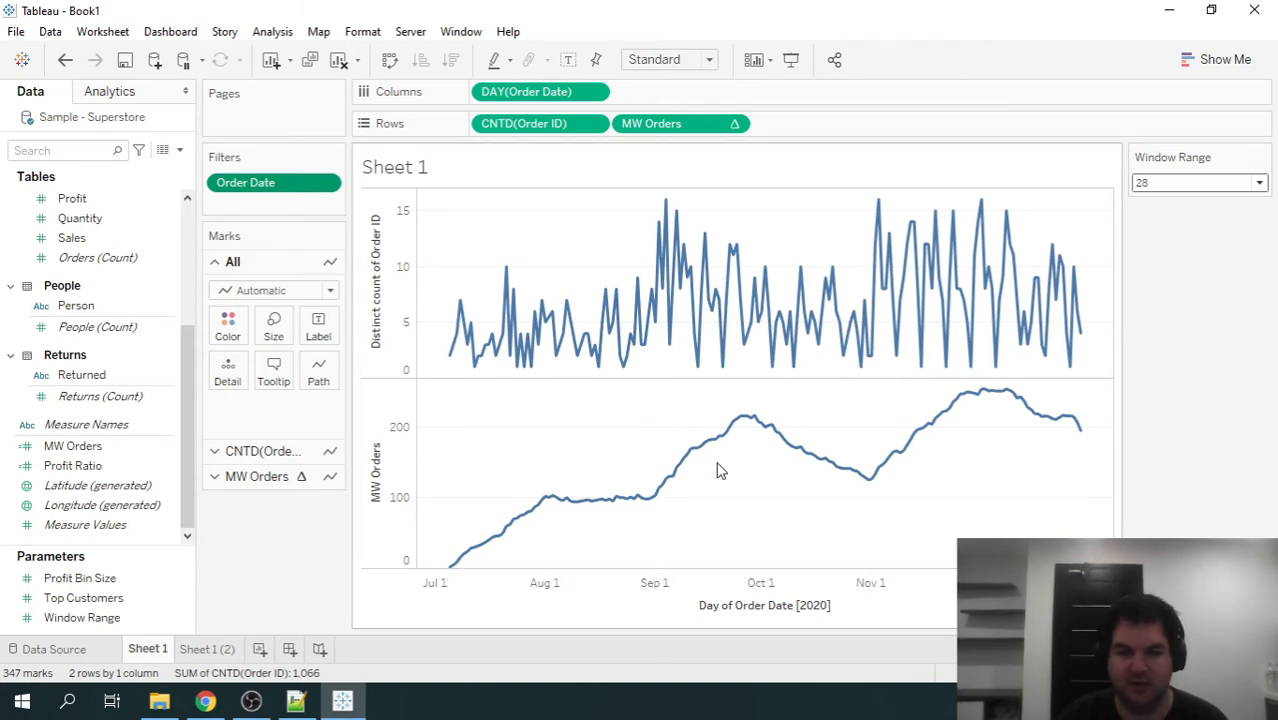
Switch to Notepad++, copy the entire WINDOW_SUM formula, and return to the Sheet 1 charts in Tableau.
click(296, 703)
click(901, 263)
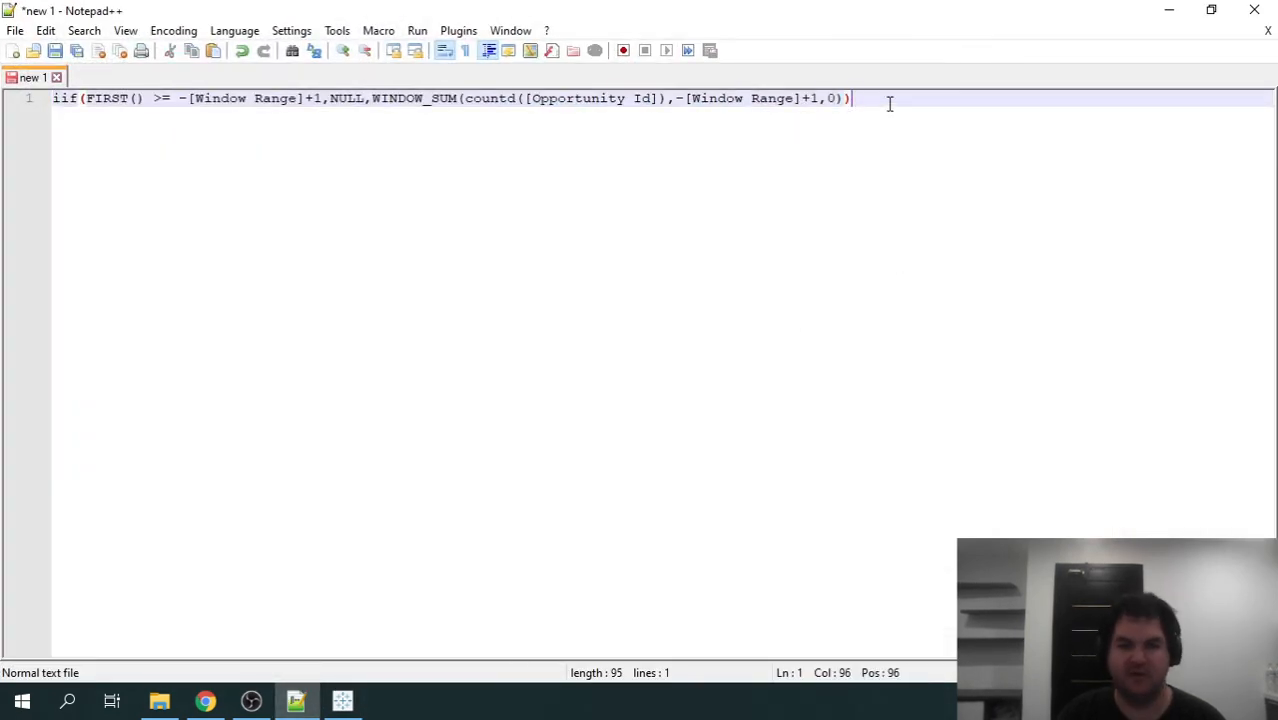
key(ctrl+a)
key(ctrl+c)
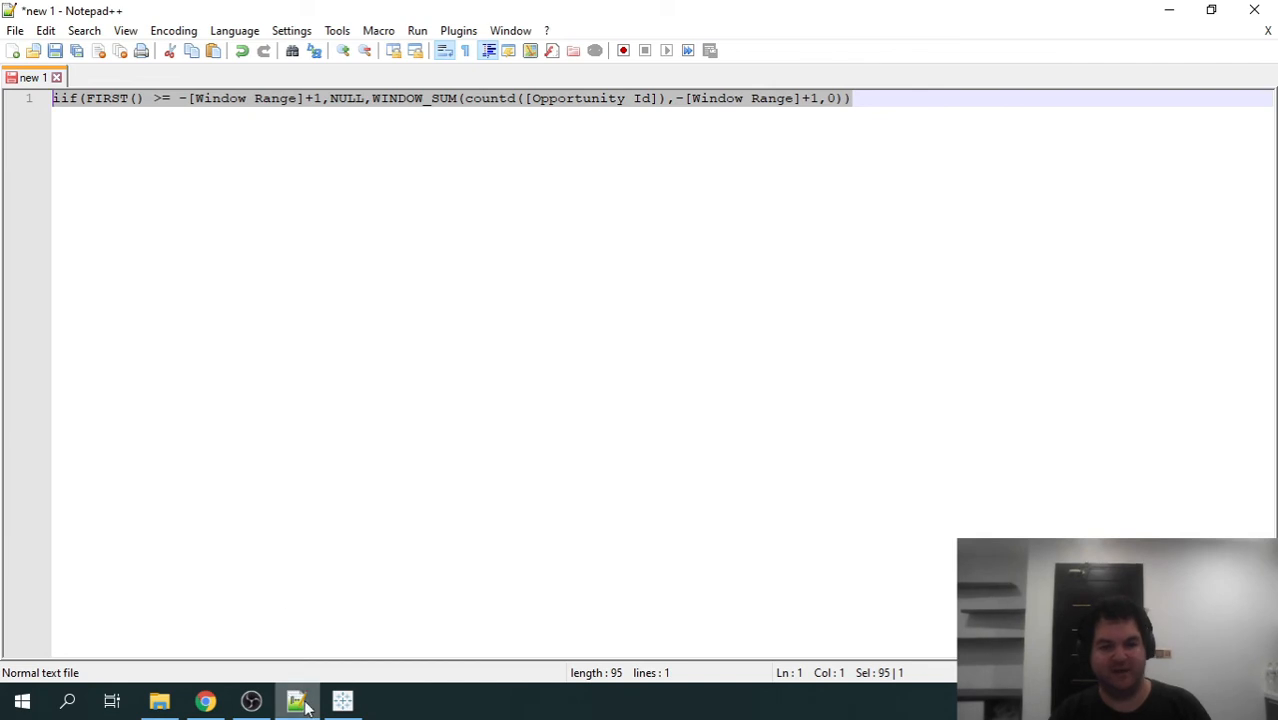
click(343, 703)
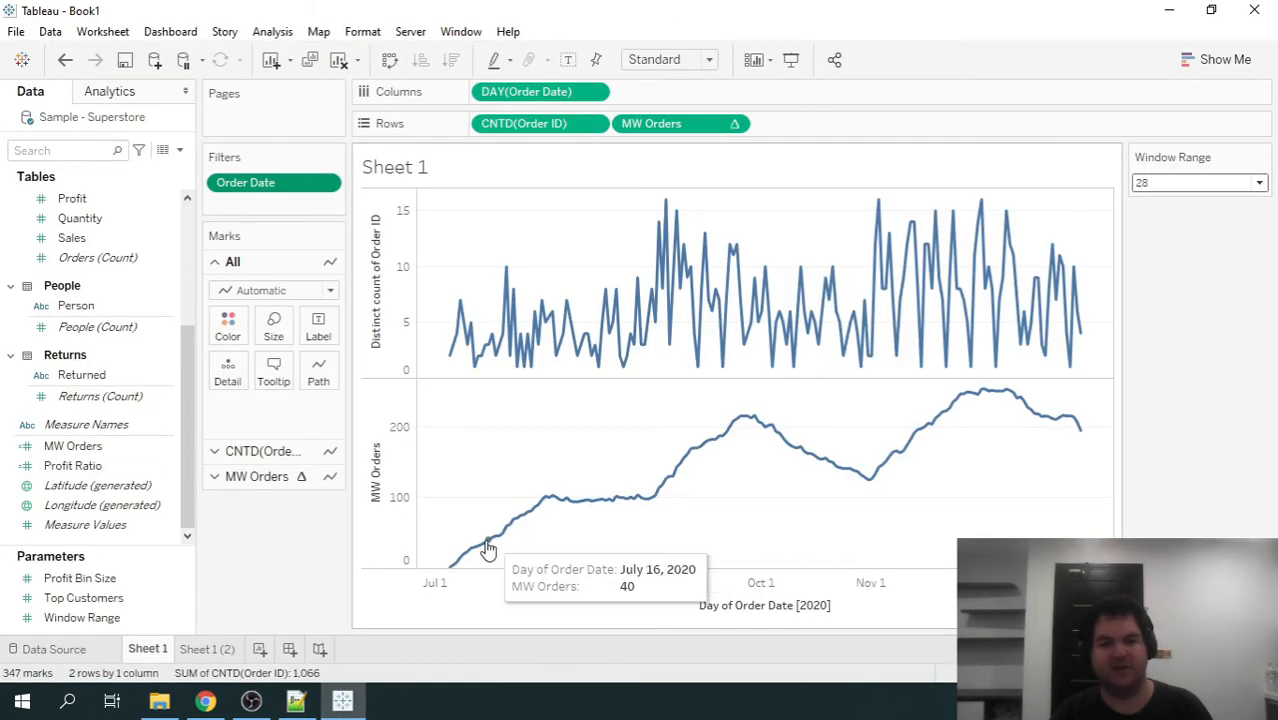
Open the MW Orders calculation for editing and paste the copied IIF(FIRST() >= -[Window Range]+1, NULL, WINDOW_SUM(...)) formula below the existing expression.
click(168, 446)
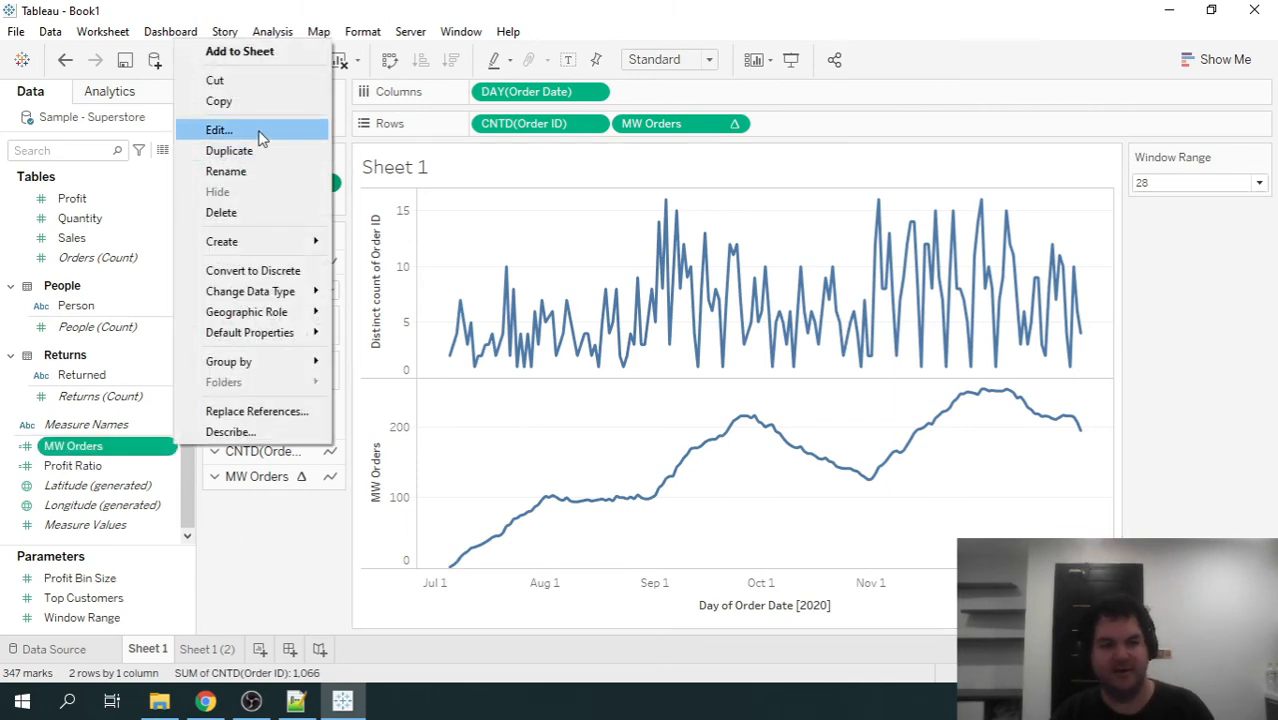
click(262, 130)
key(Return)
key(Return)
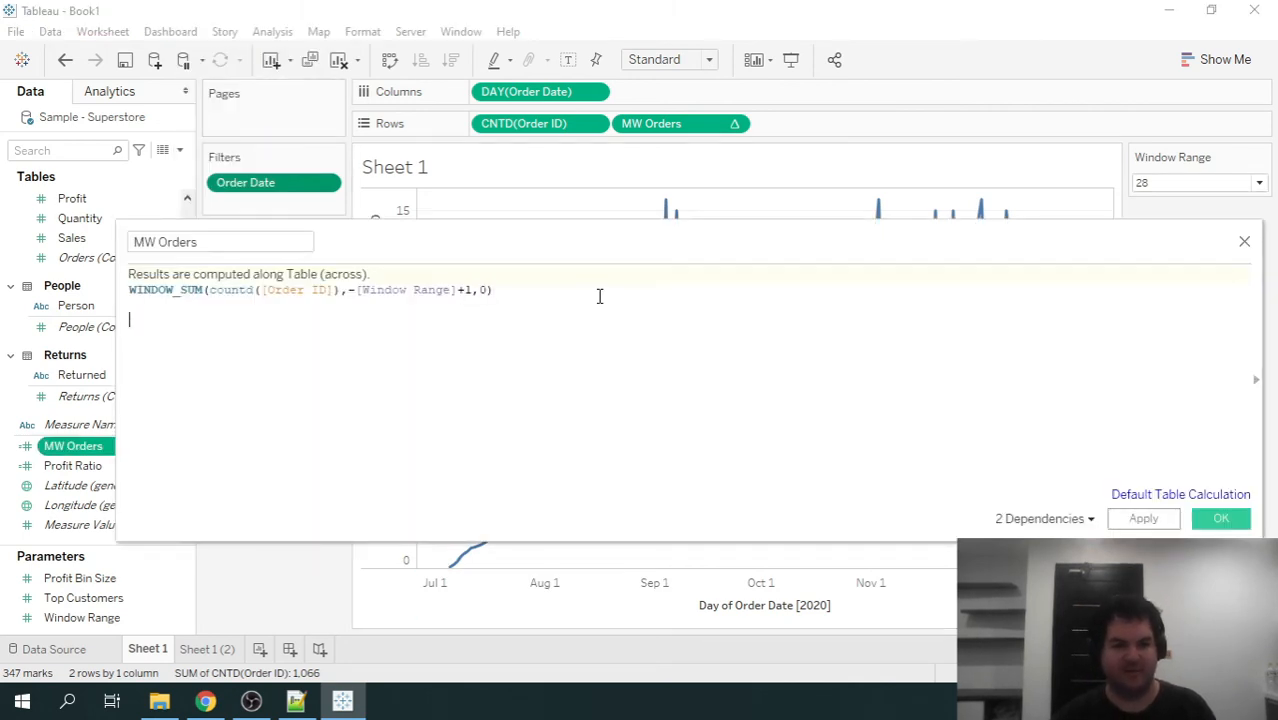
key(ctrl+v)
Move the original WINDOW_SUM(countd([Order ID]),-[Window Range]+1,0) into the IIF in place of its Opportunity Id version, and remove the blank lines above.
drag(522, 290, 126, 294)
key(ctrl+c)
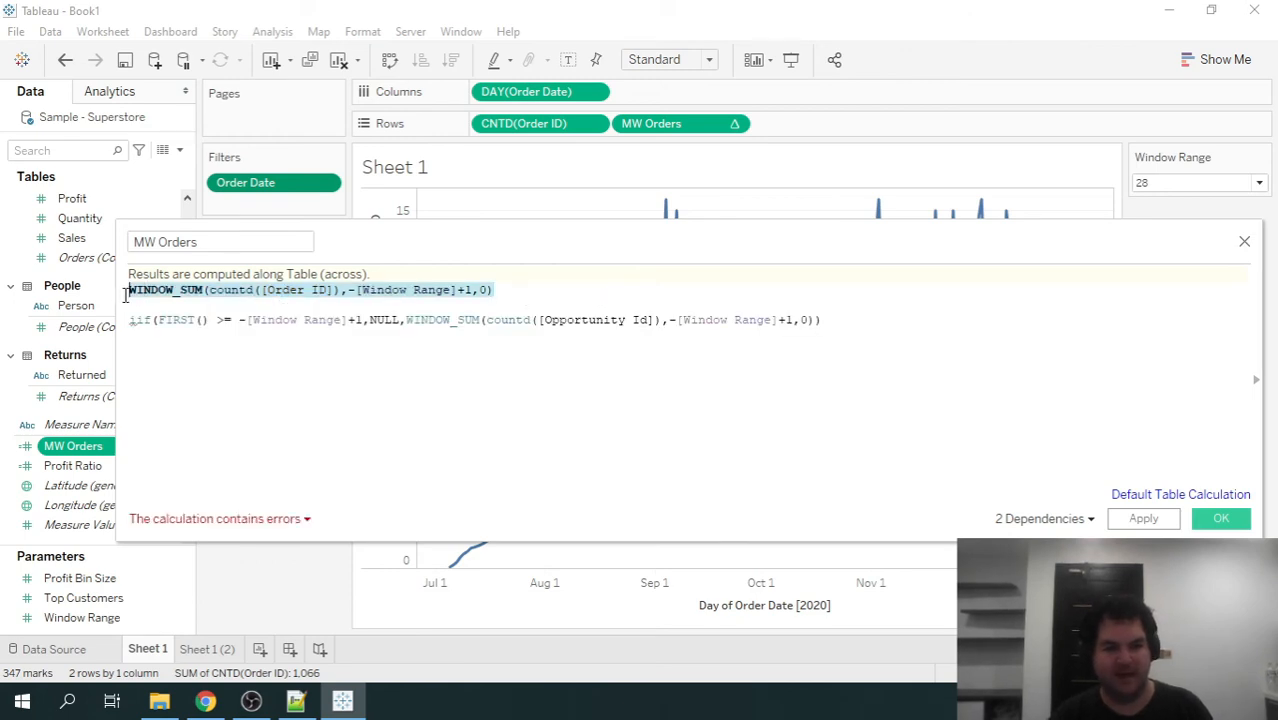
key(Delete)
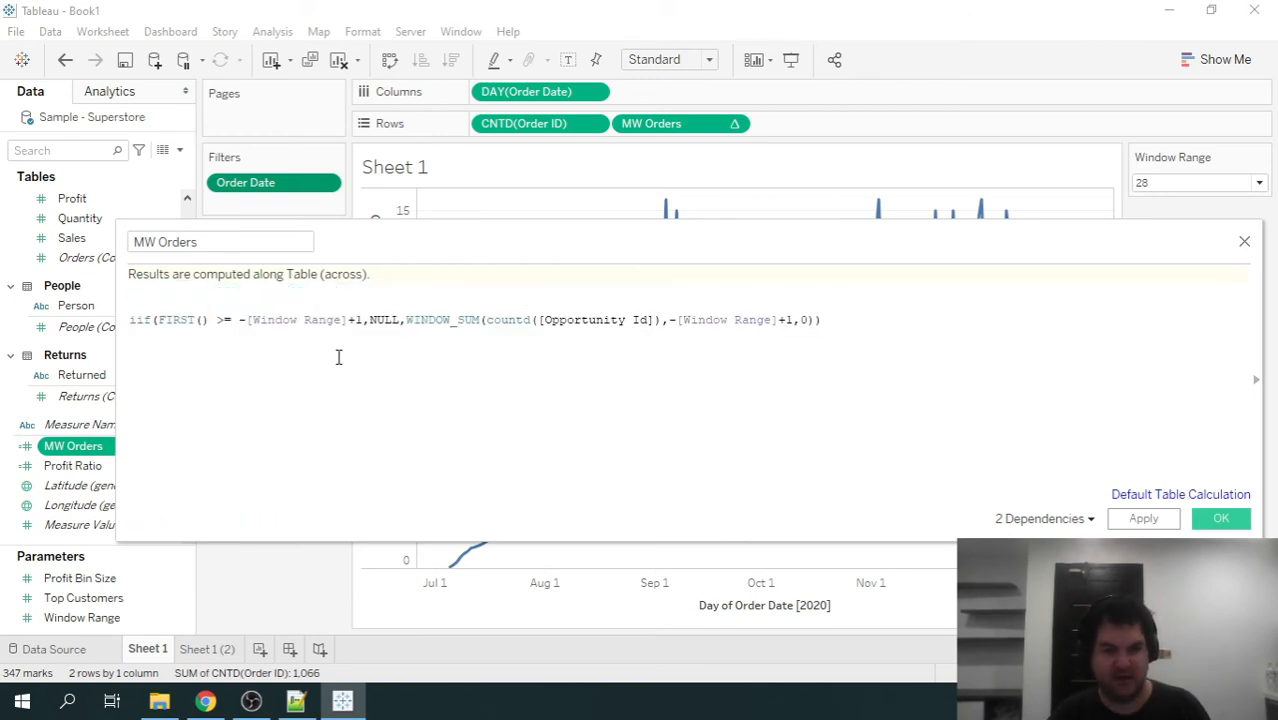
drag(405, 319, 818, 320)
key(ctrl+v)
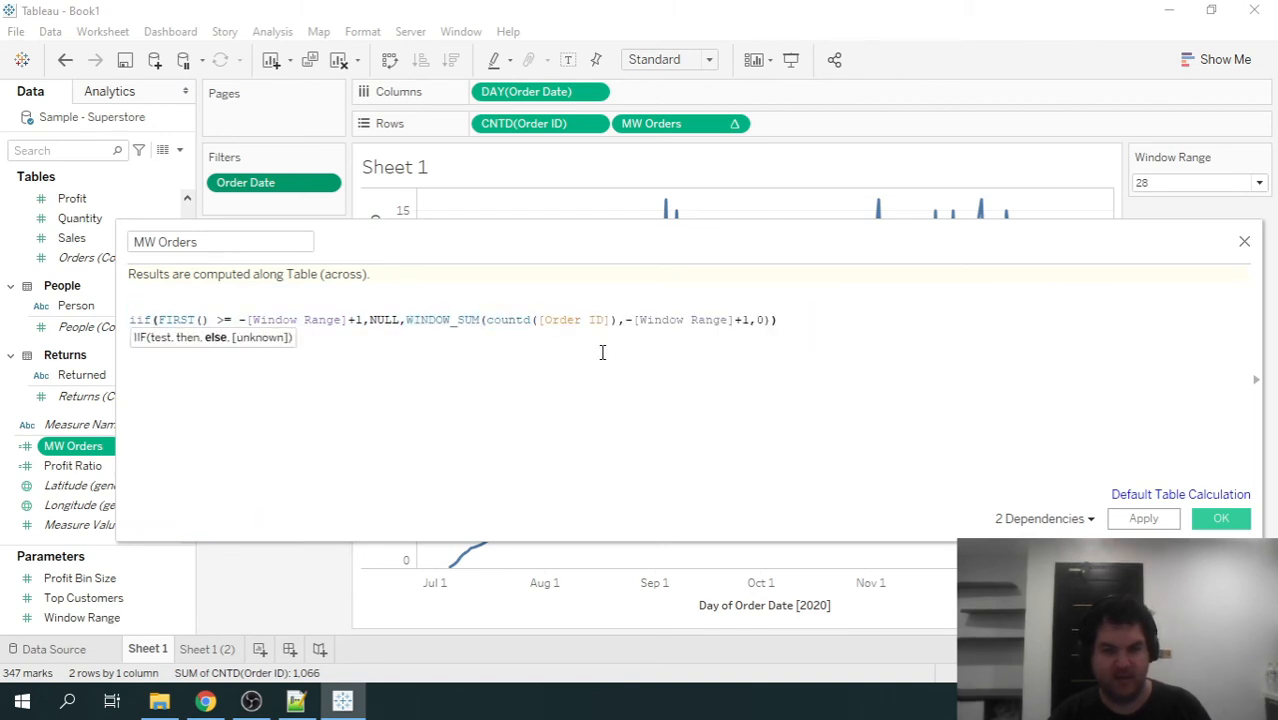
click(140, 294)
key(BackSpace)
key(BackSpace)
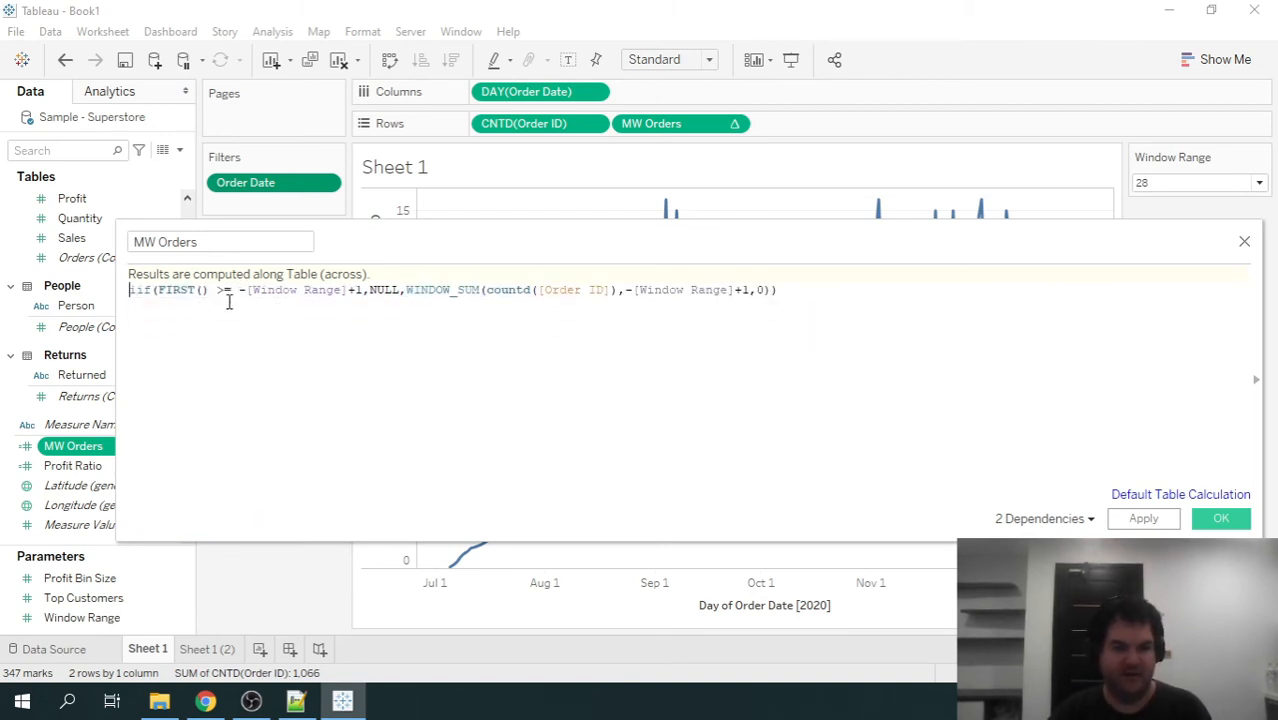
Examine the IIF test FIRST() >= -[Window Range]+1 in the MW Orders formula against the start of the charted line.
drag(152, 290, 130, 289)
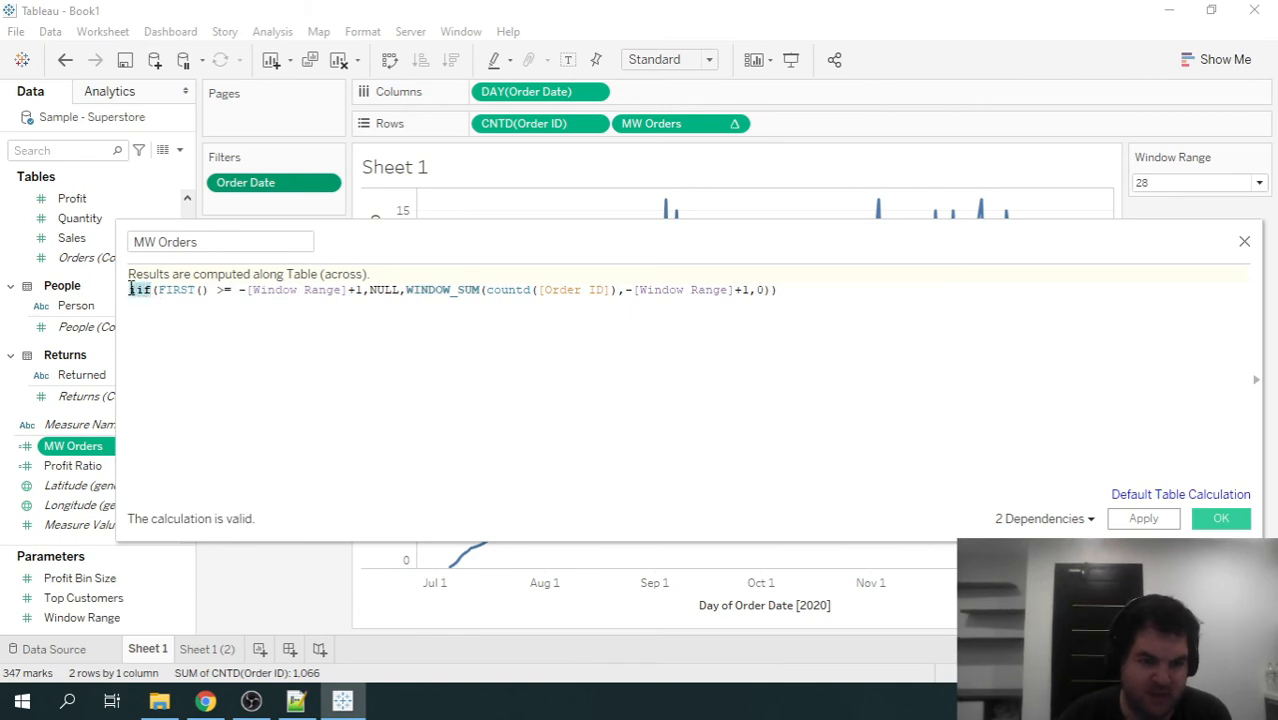
click(216, 289)
mouse_move(159, 288)
mouse_down()
mouse_move(211, 289)
mouse_move(179, 293)
mouse_up()
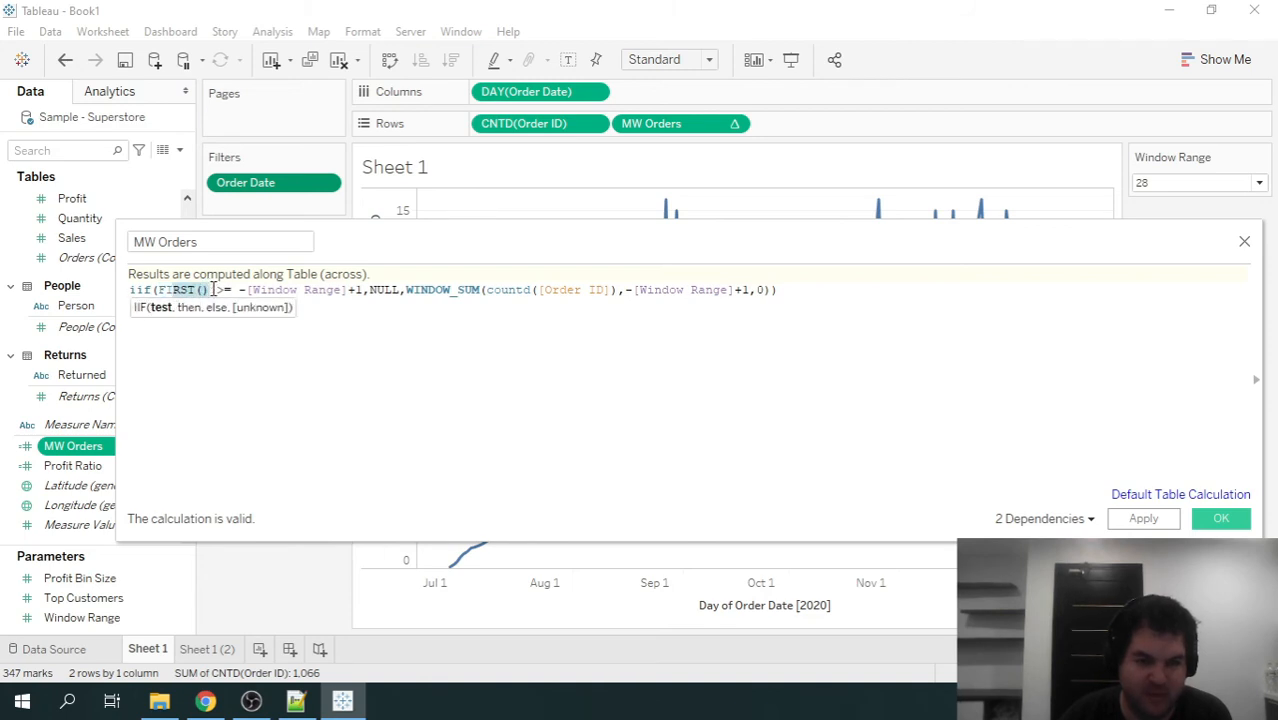
click(216, 289)
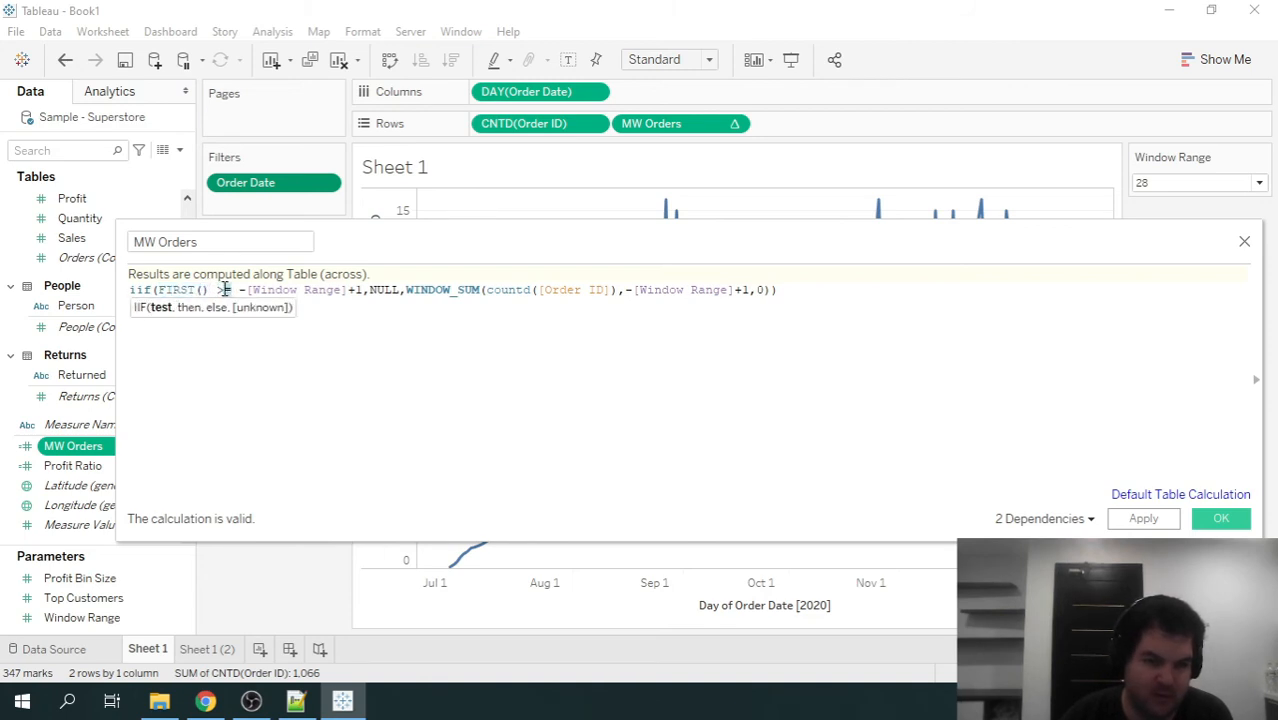
drag(240, 291, 362, 290)
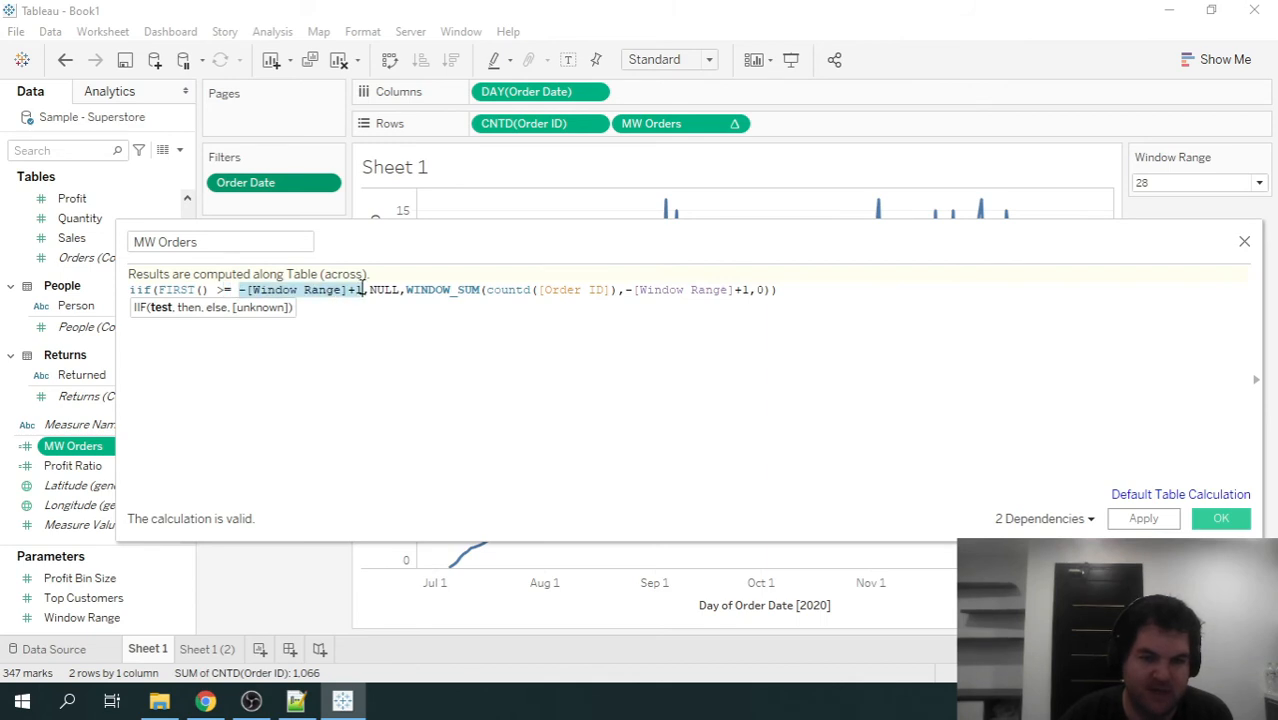
click(320, 291)
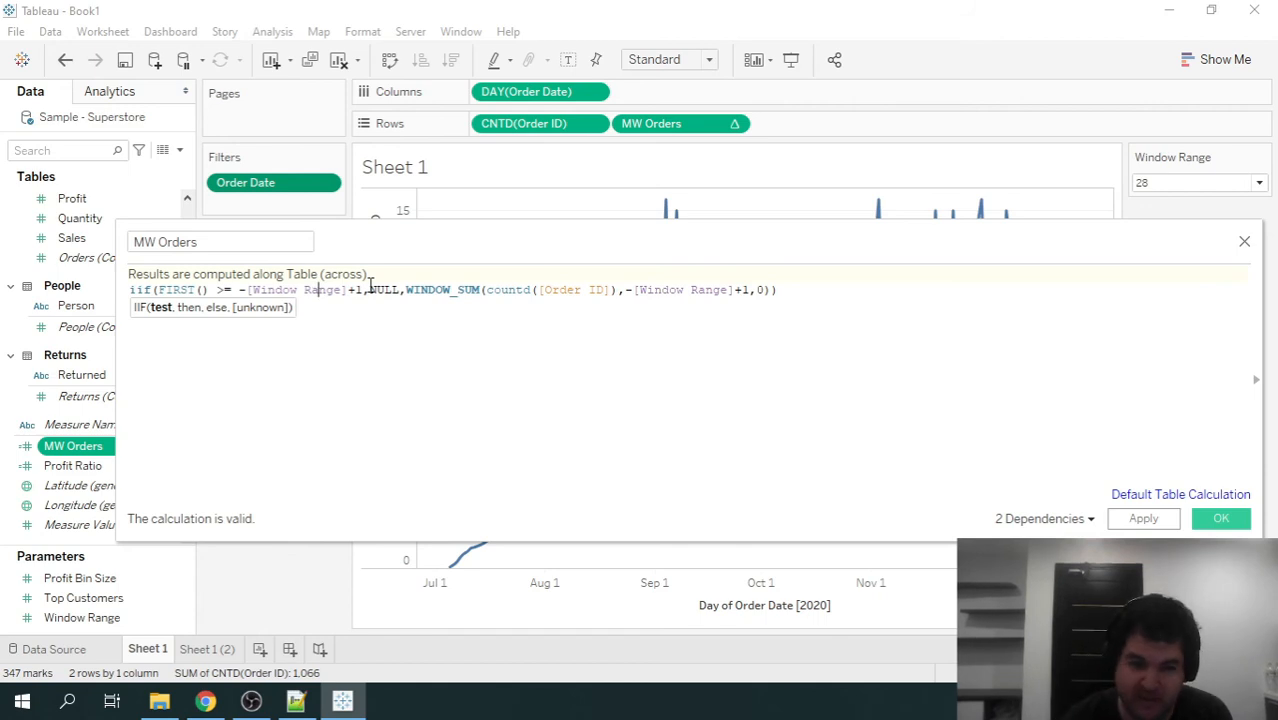
drag(437, 245, 480, 194)
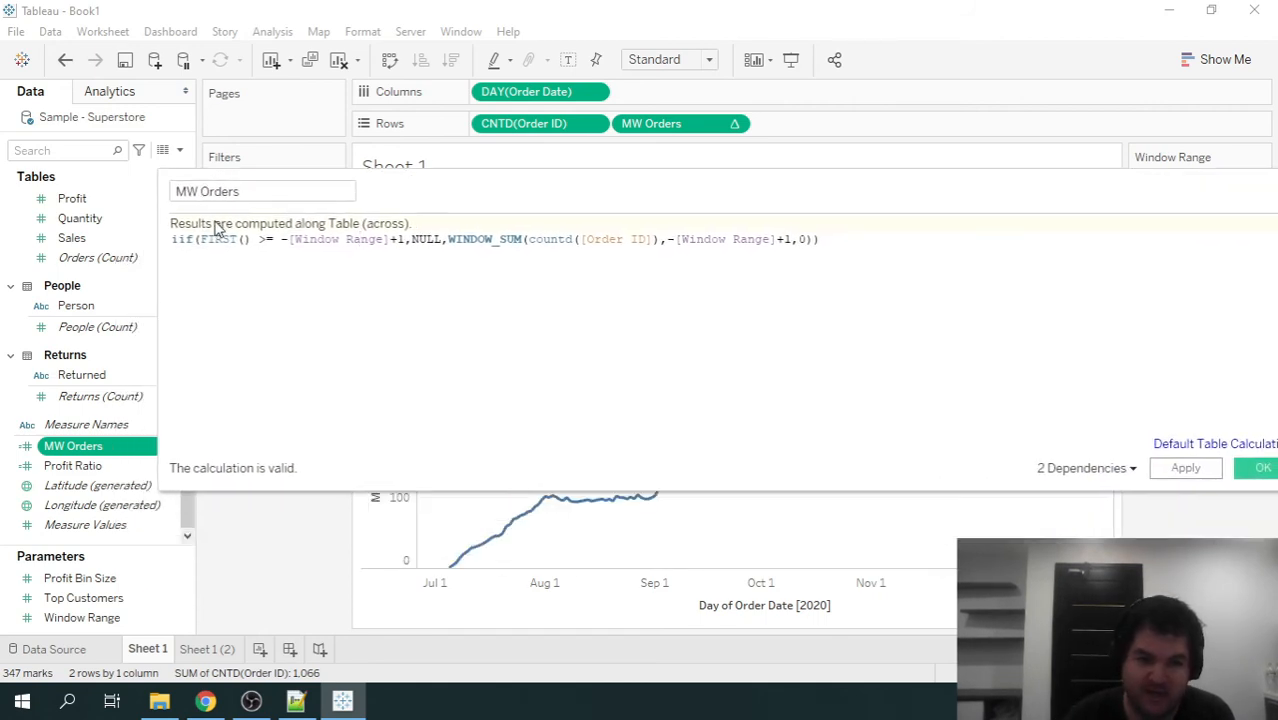
drag(200, 239, 403, 242)
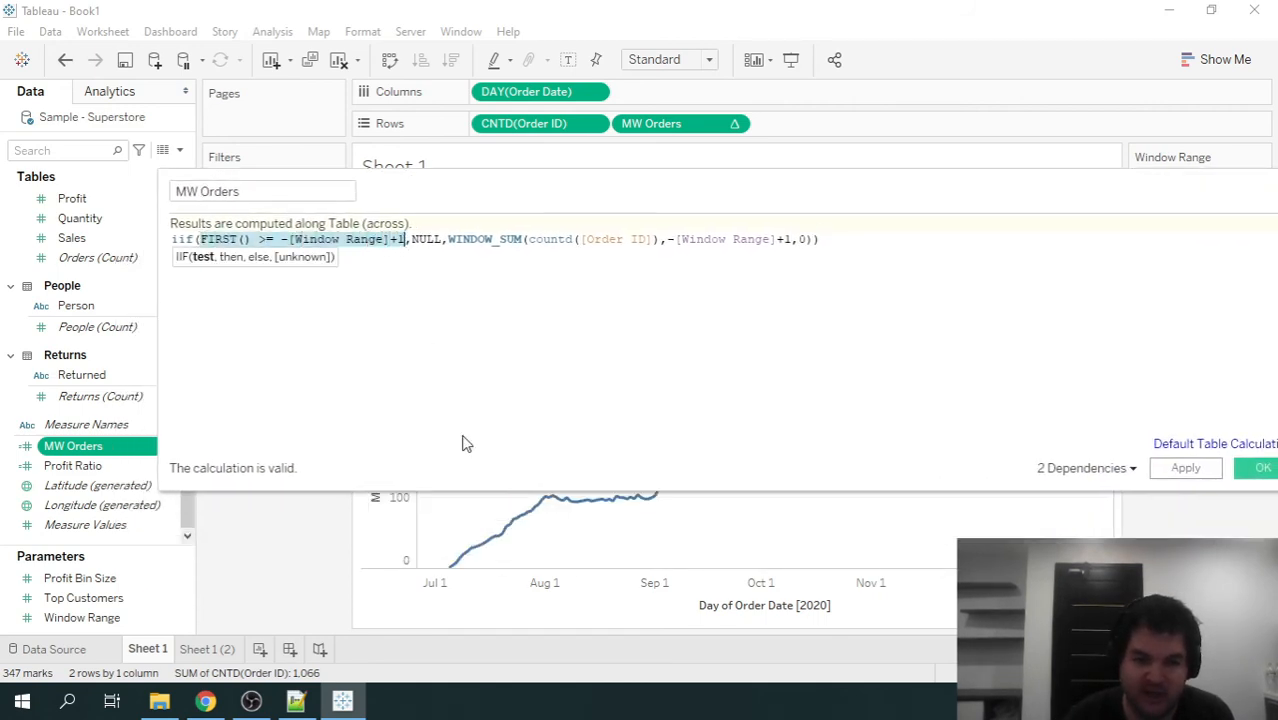
mouse_move(497, 545)
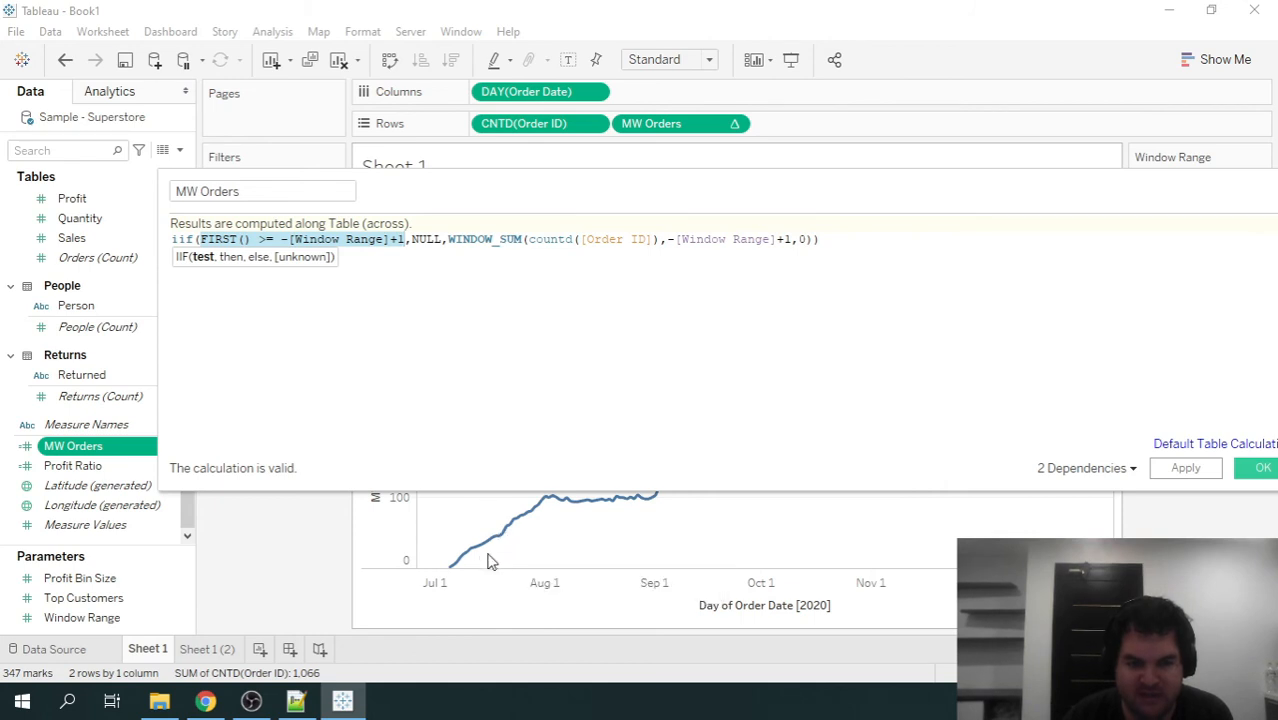
Review the NULL result and the WINDOW_SUM else branch of the MW Orders formula, including its countd([Order ID]) expression and Window Range argument.
double_click(743, 240)
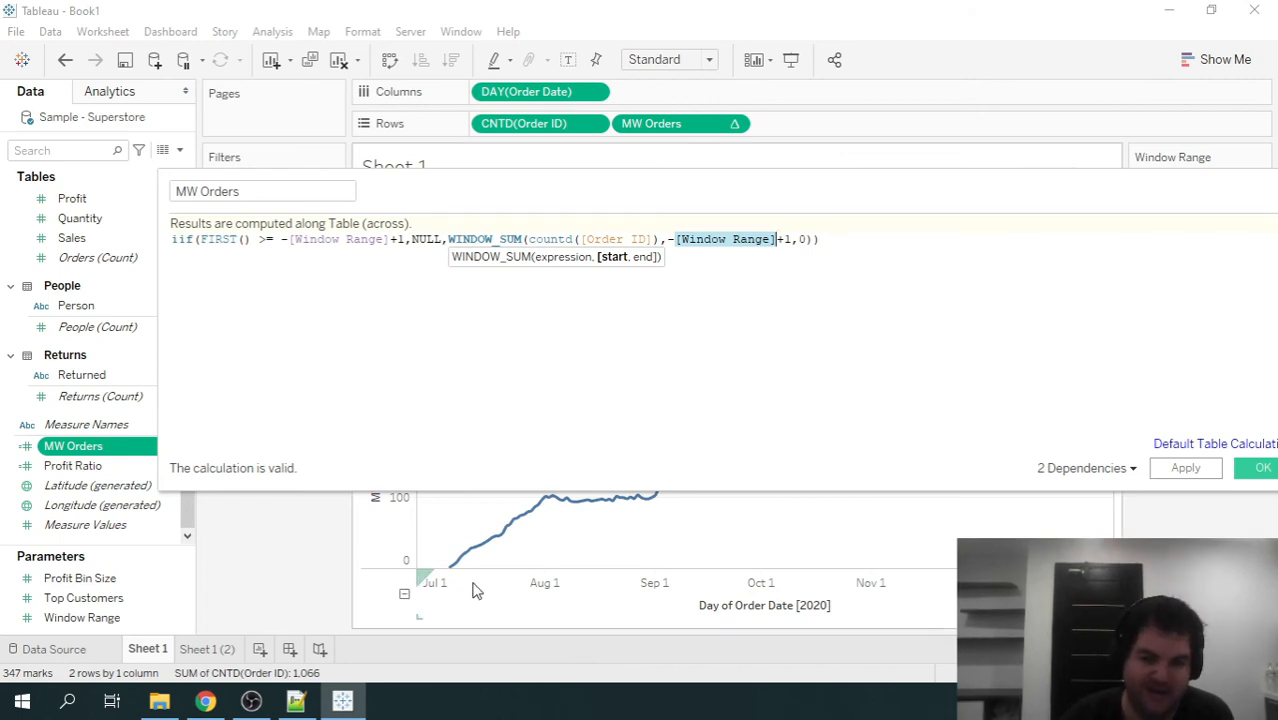
double_click(426, 239)
click(463, 257)
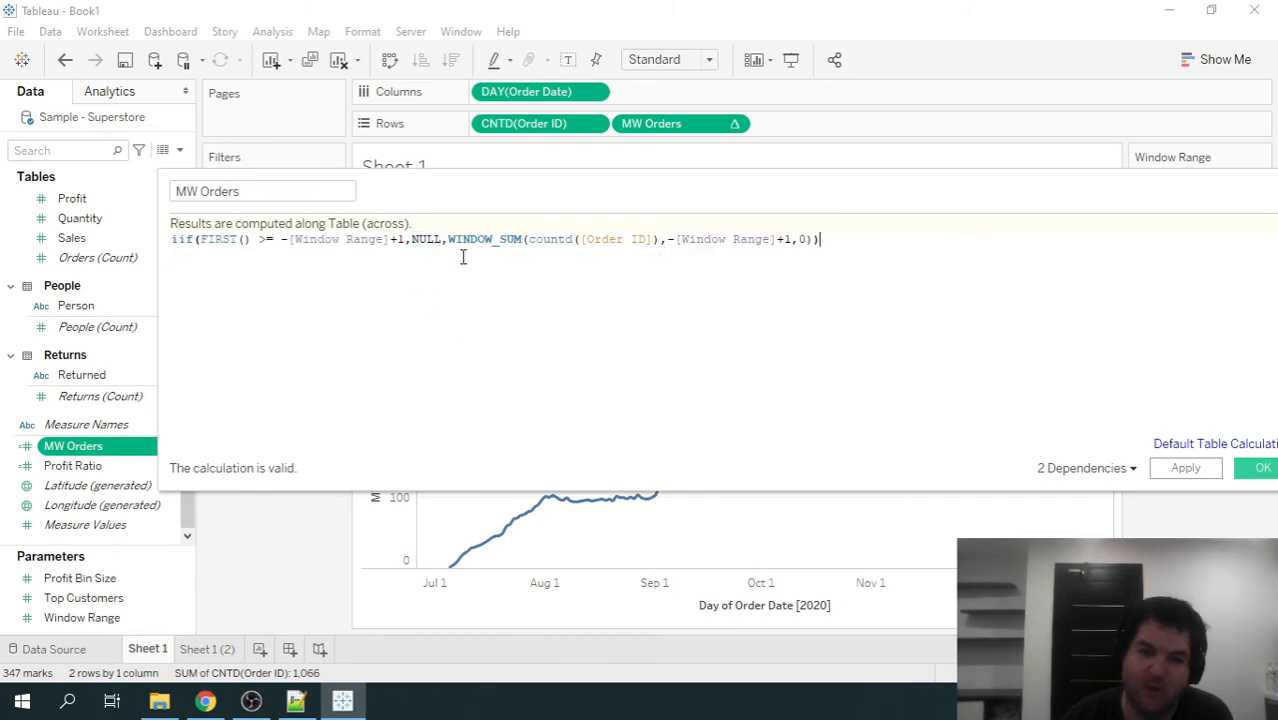
drag(449, 242, 870, 265)
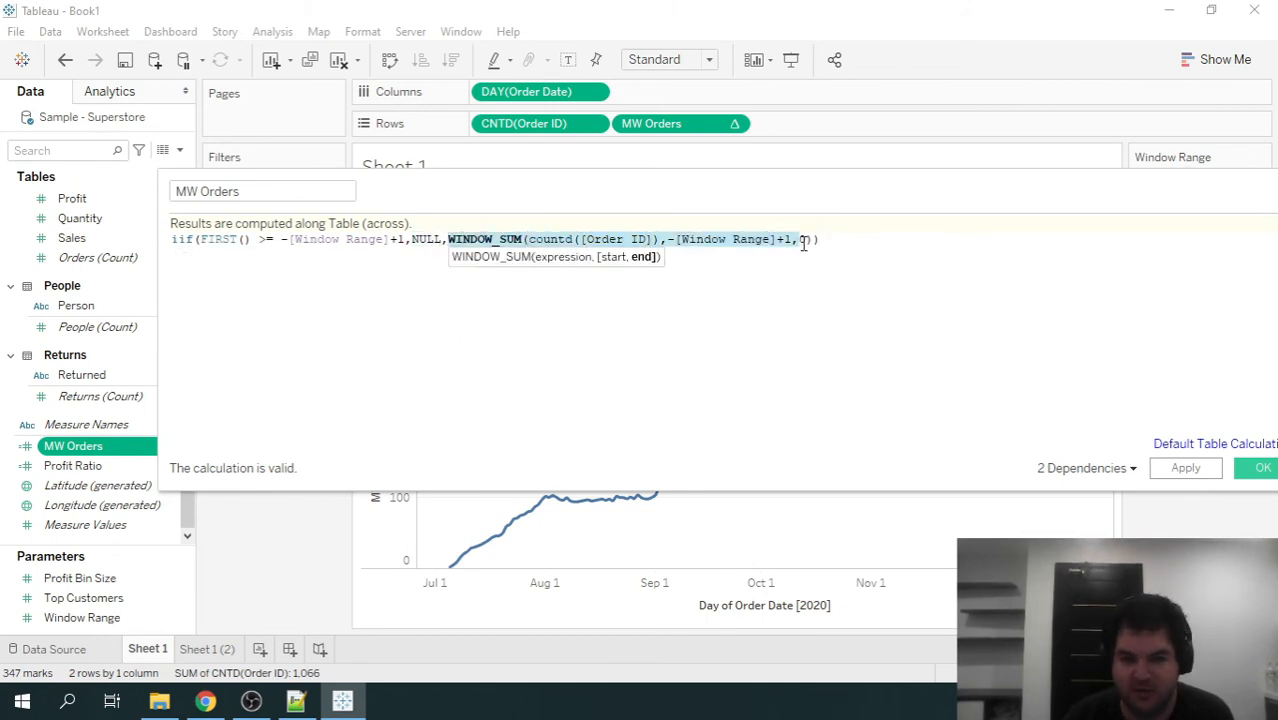
click(881, 249)
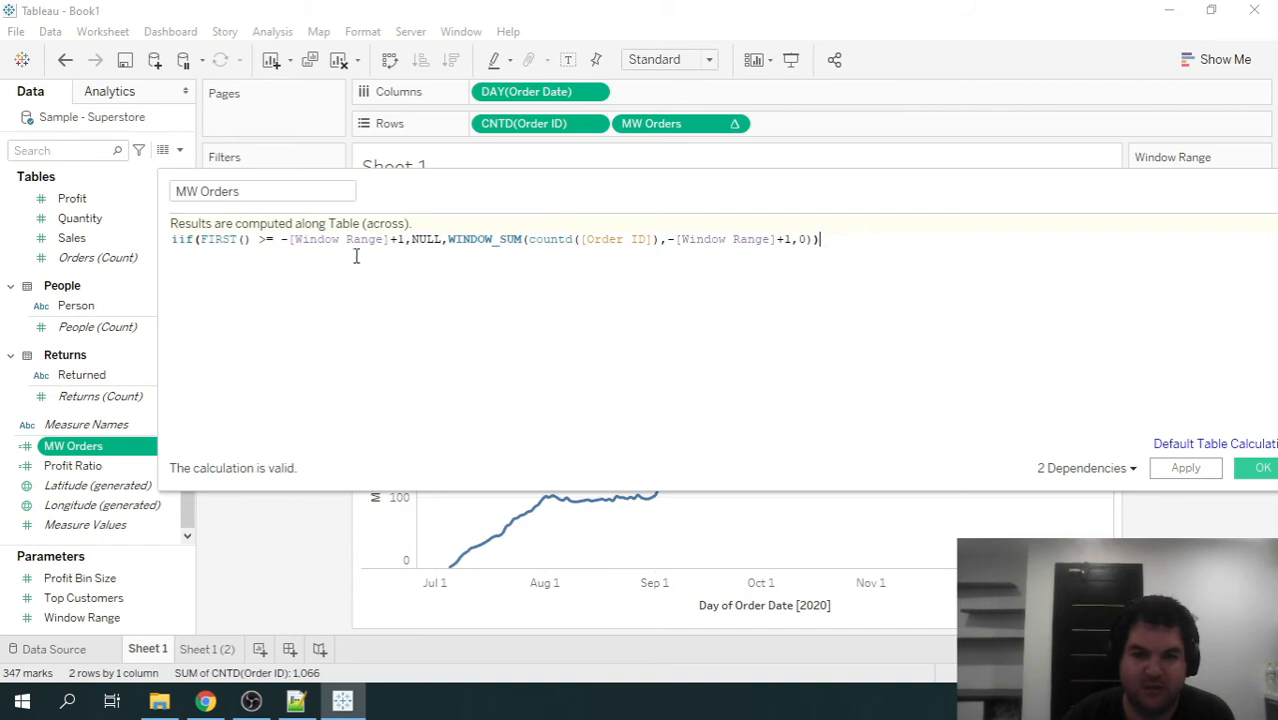
drag(356, 256, 166, 246)
drag(842, 245, 165, 242)
click(815, 312)
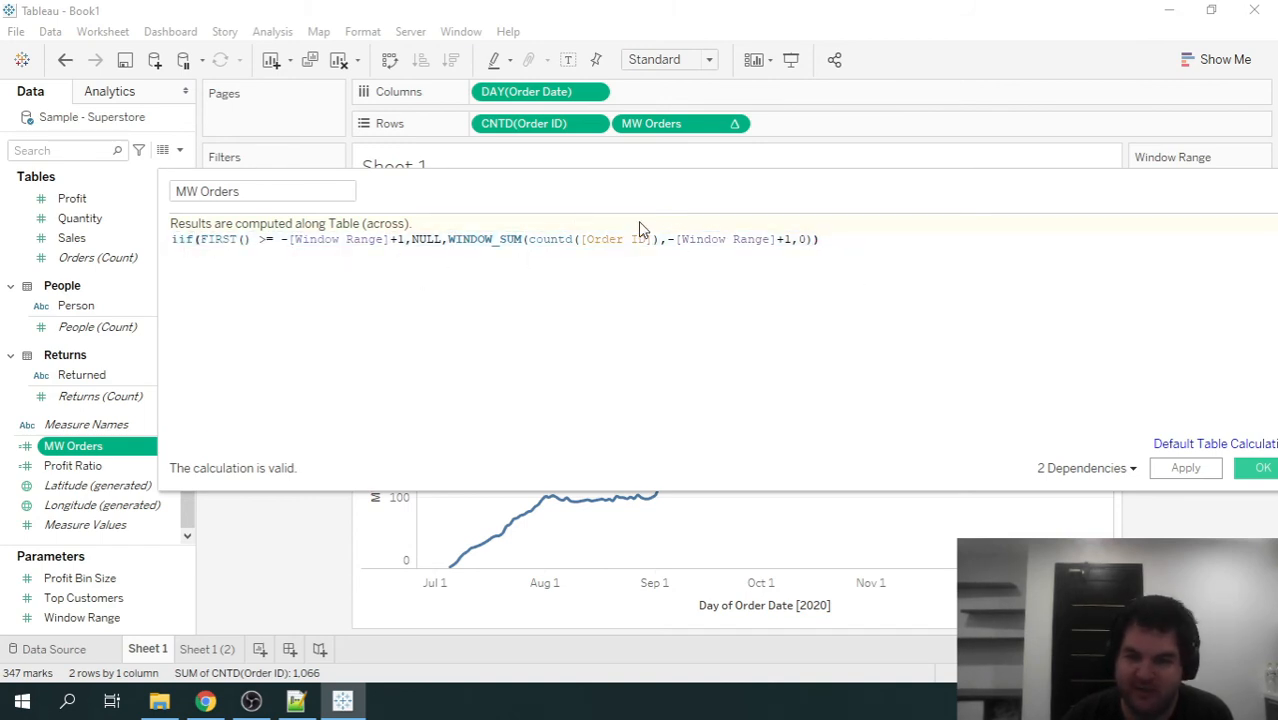
mouse_move(658, 238)
mouse_down()
mouse_move(516, 238)
mouse_move(532, 238)
mouse_up()
click(641, 283)
Apply the revised MW Orders calculation to the chart and close the calculation editor.
drag(813, 197, 702, 151)
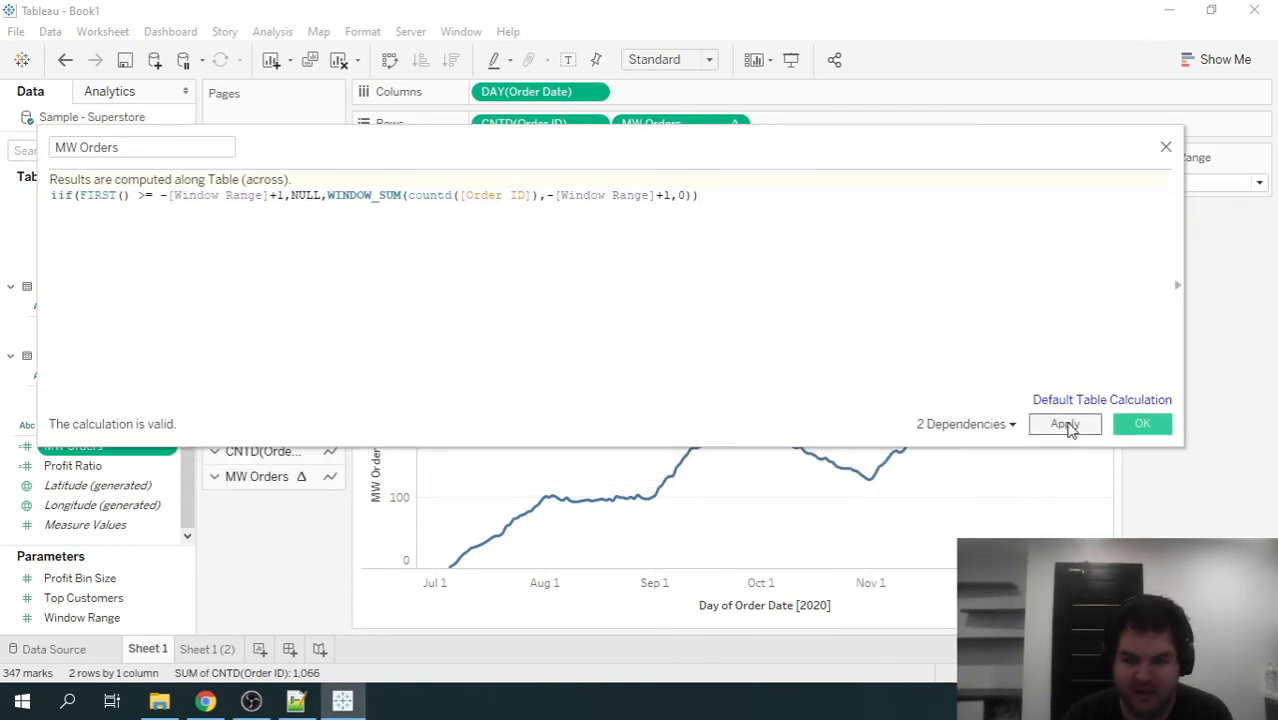
click(1064, 423)
mouse_move(550, 503)
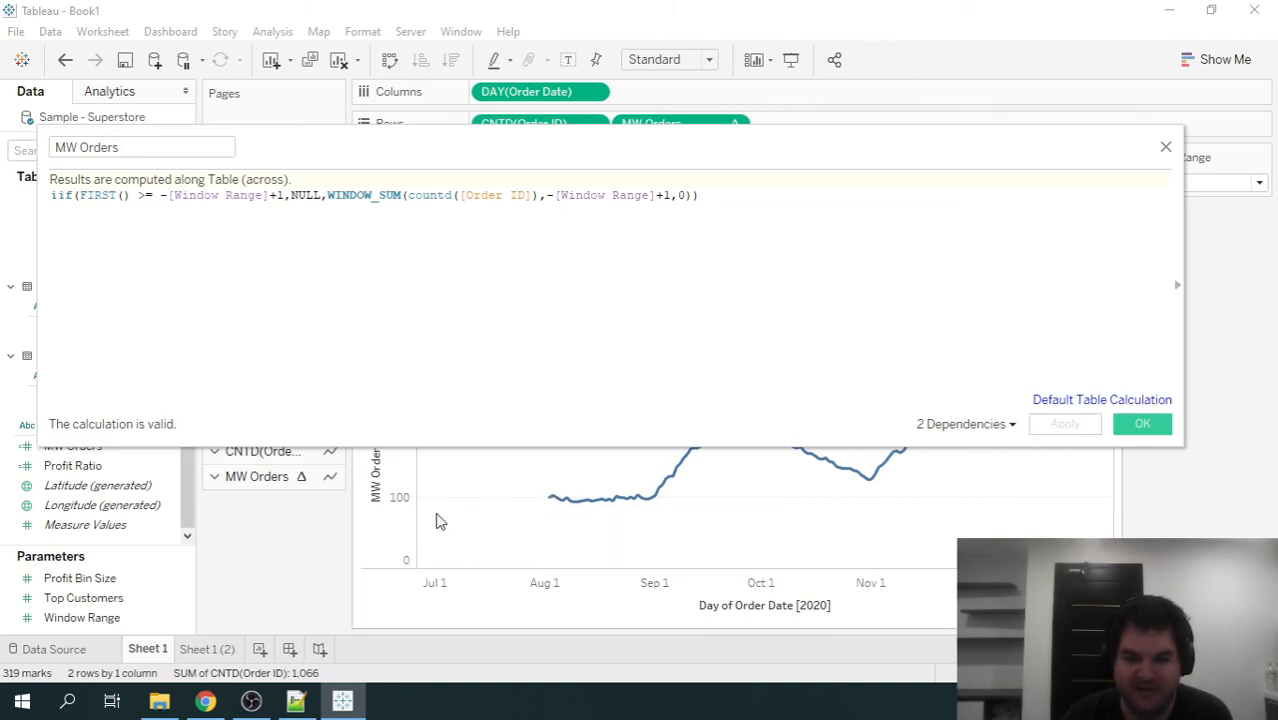
click(1144, 426)
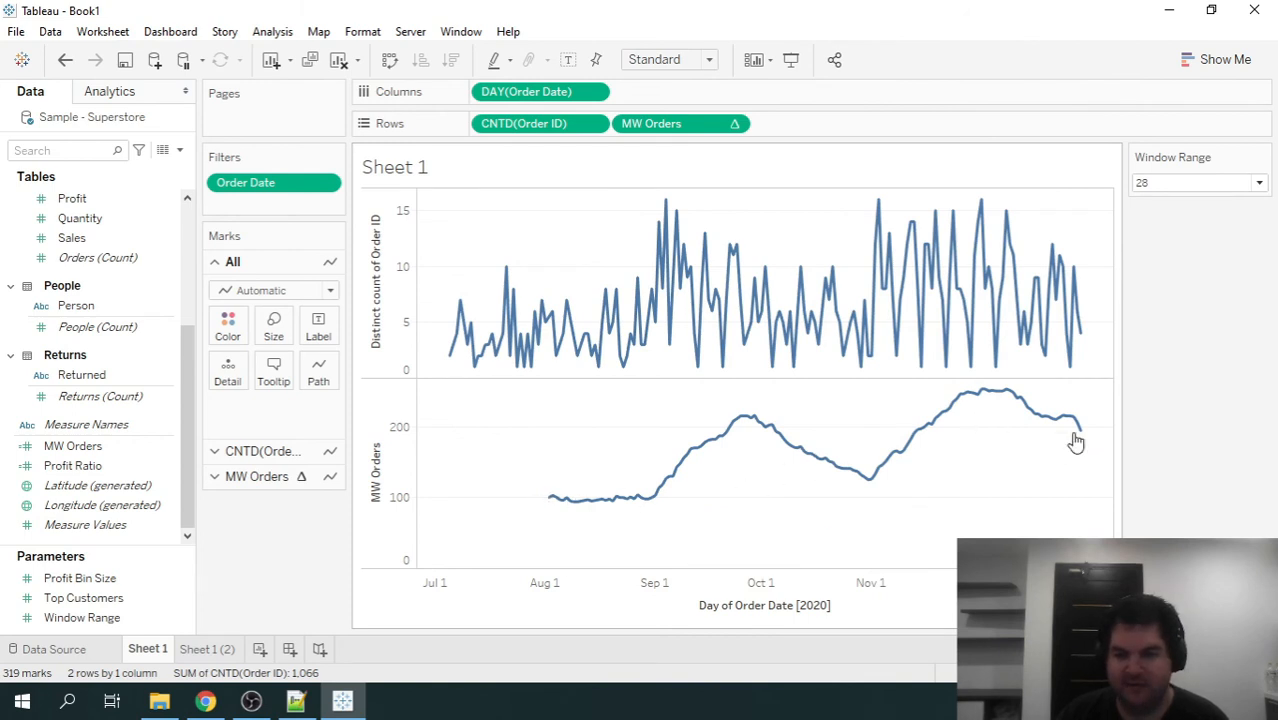
Show mark labels on all lines of Sheet 1, limited to the line ends.
mouse_move(1083, 438)
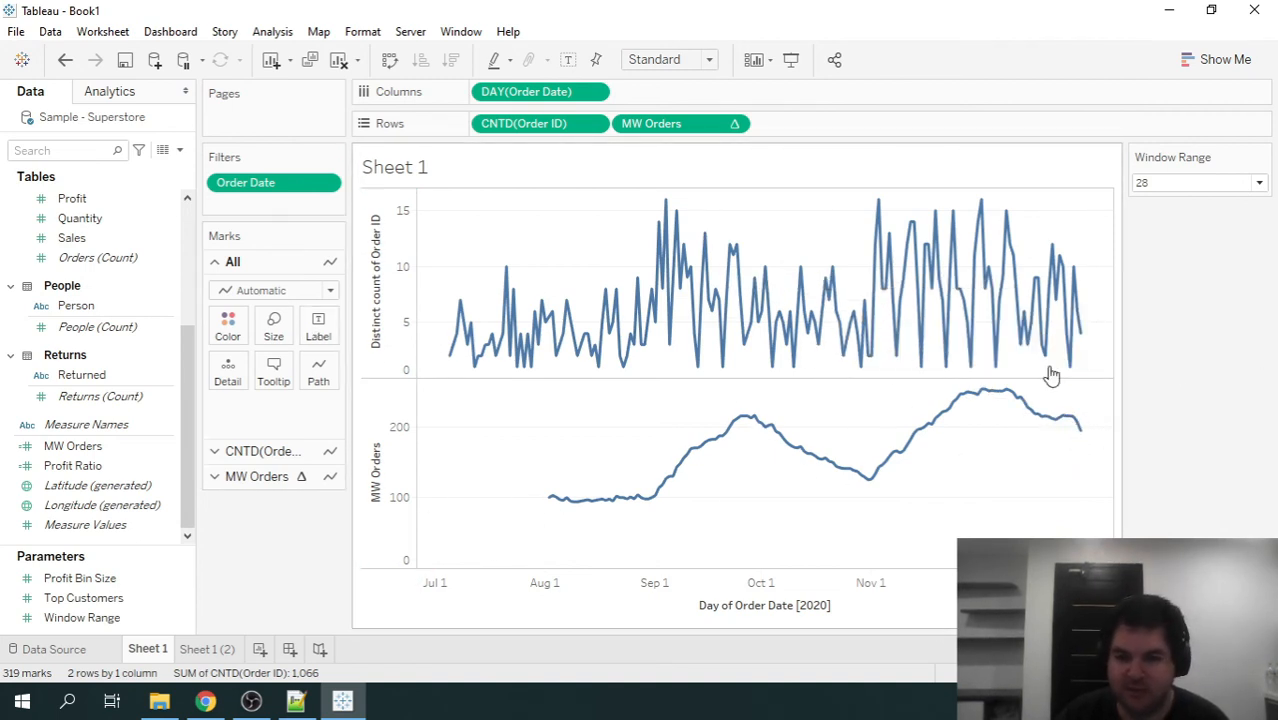
click(320, 330)
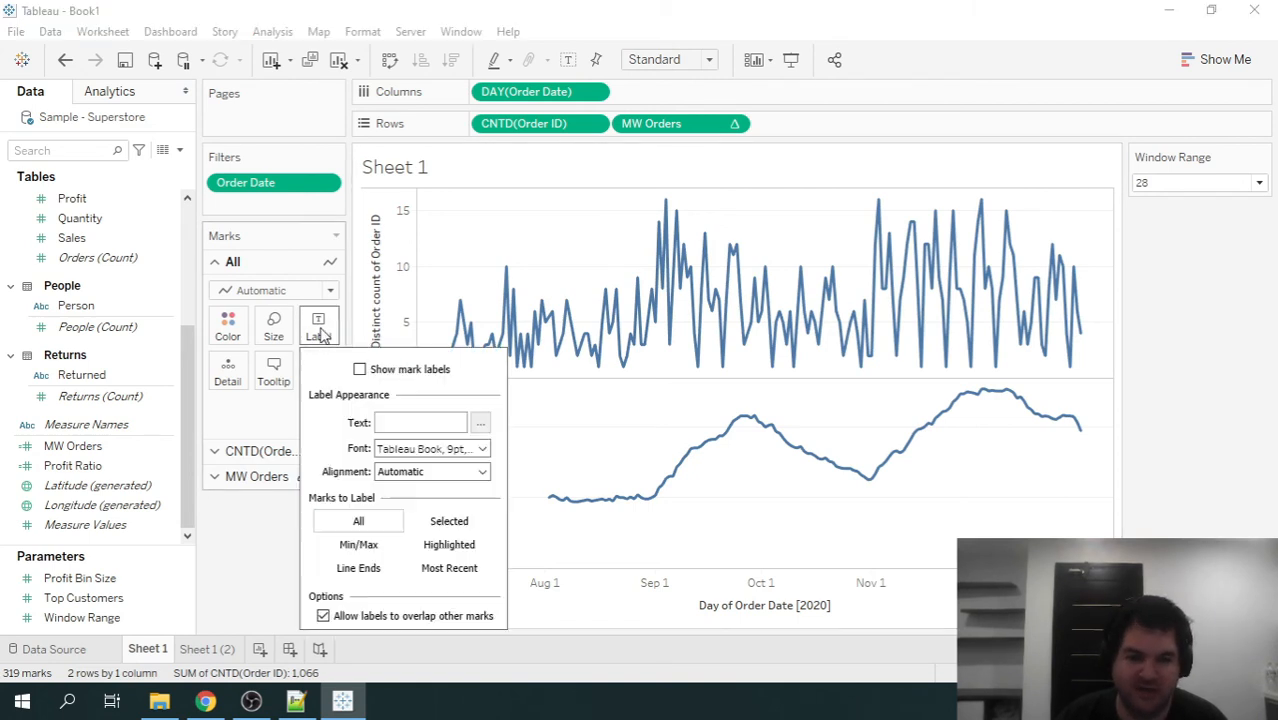
click(360, 369)
click(358, 568)
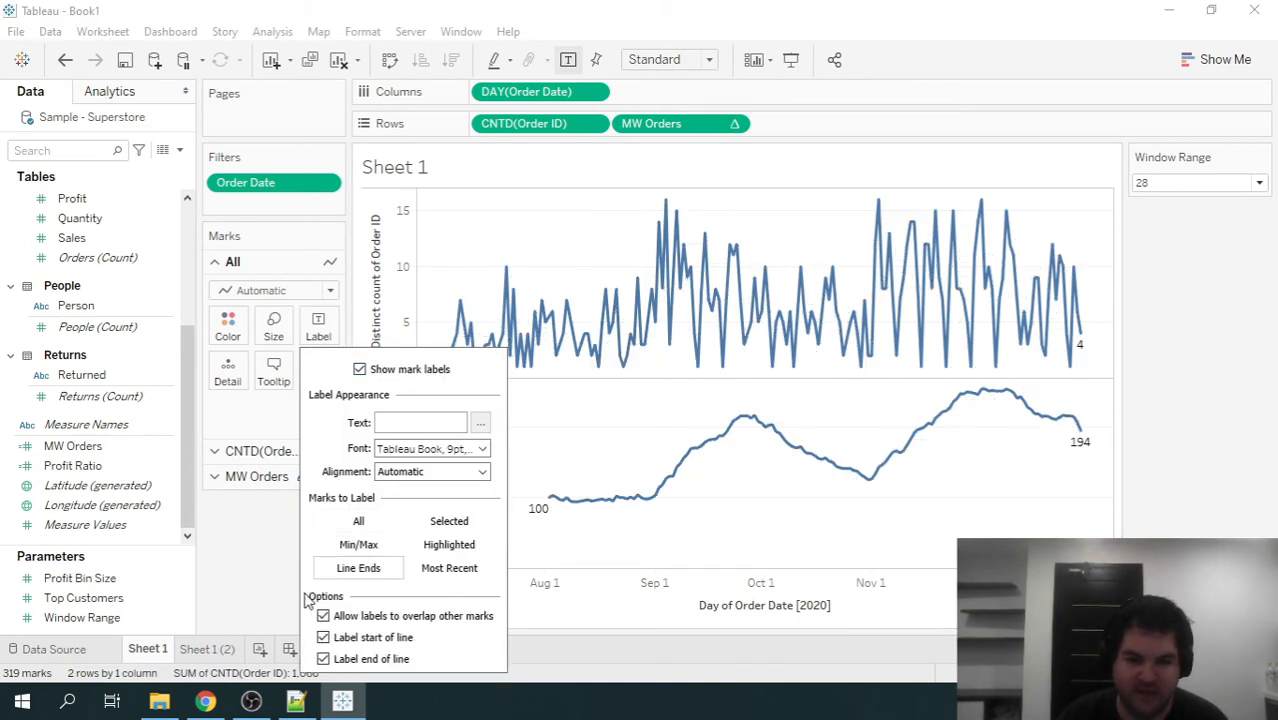
click(1042, 467)
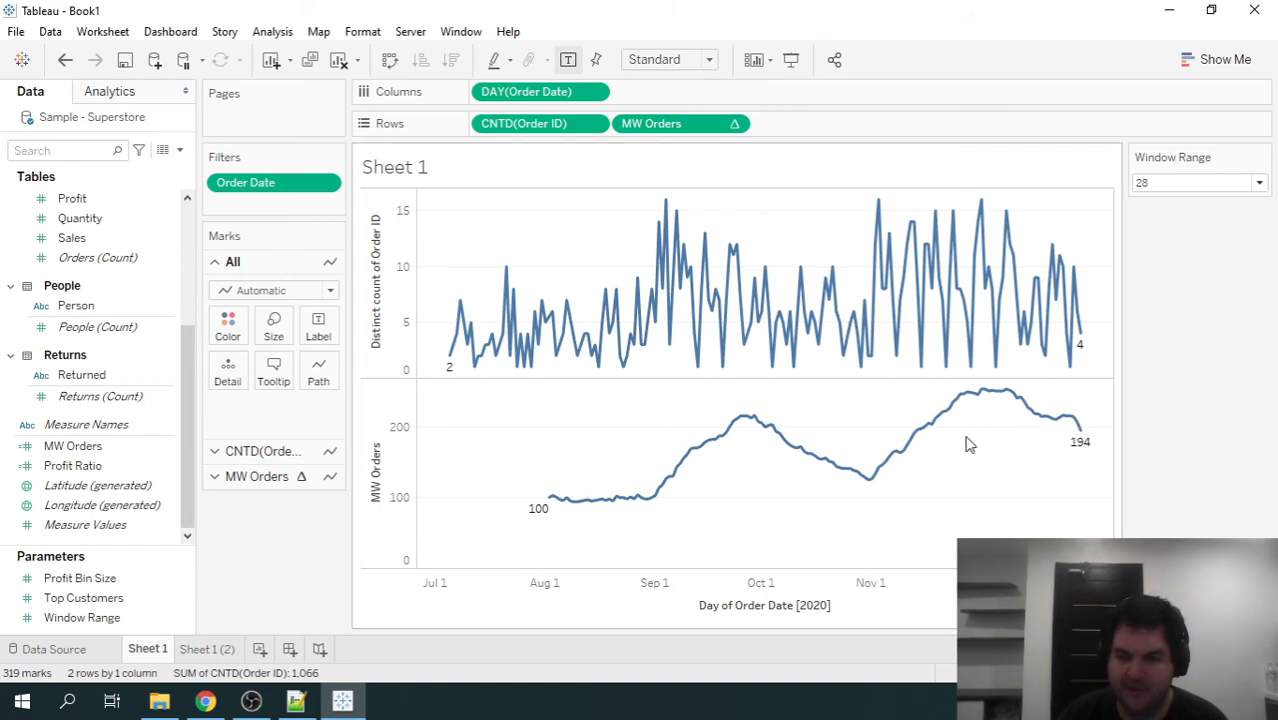
Try labelling only the minimum and maximum values on both charts, and check the resulting labels.
click(319, 328)
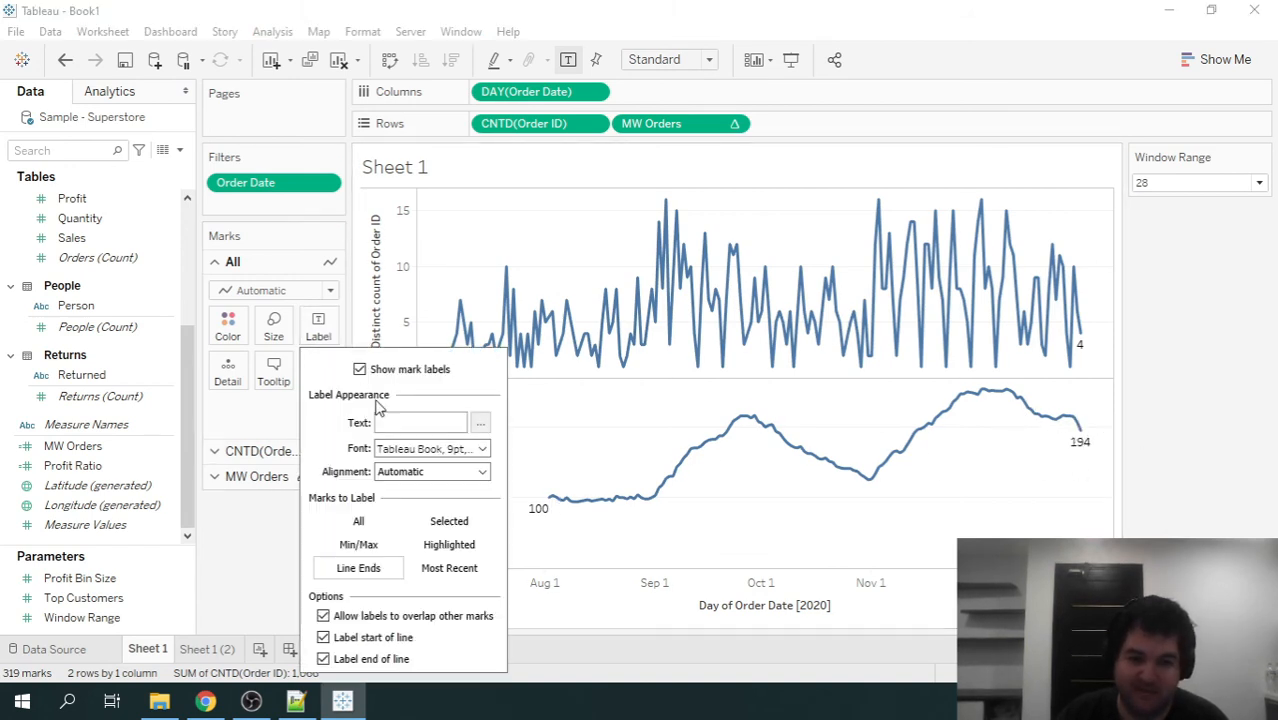
click(360, 545)
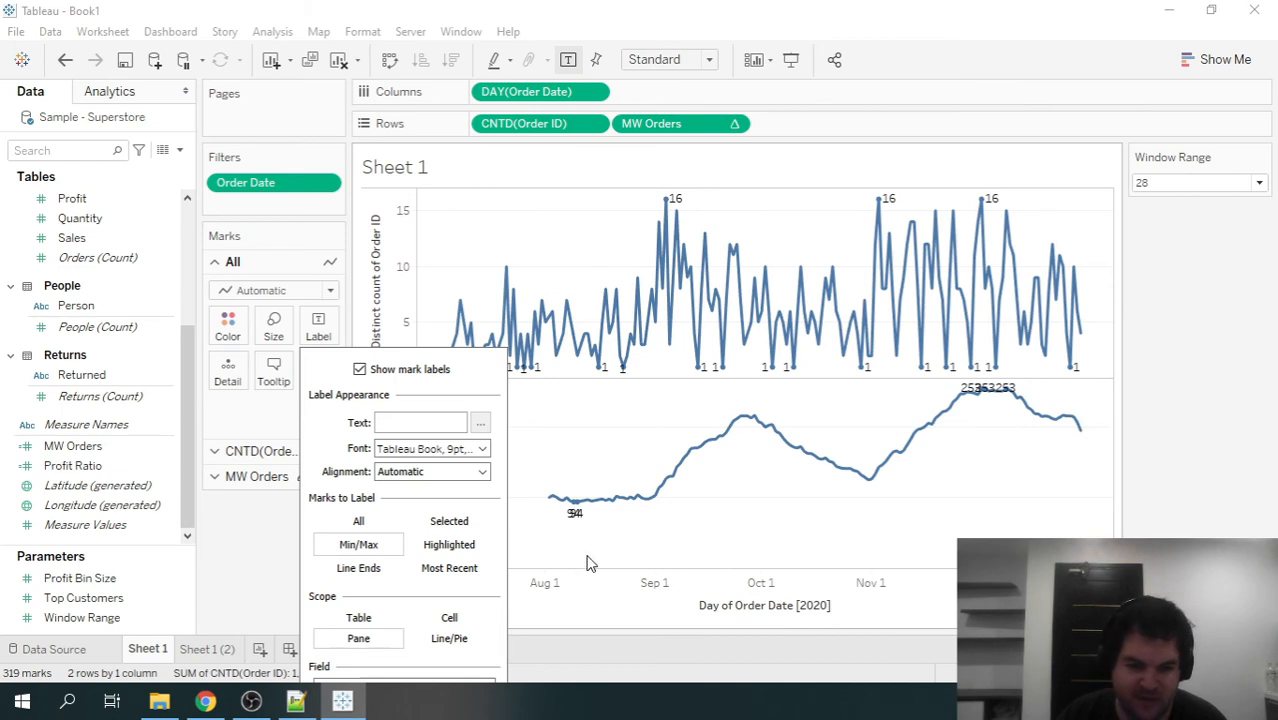
click(833, 516)
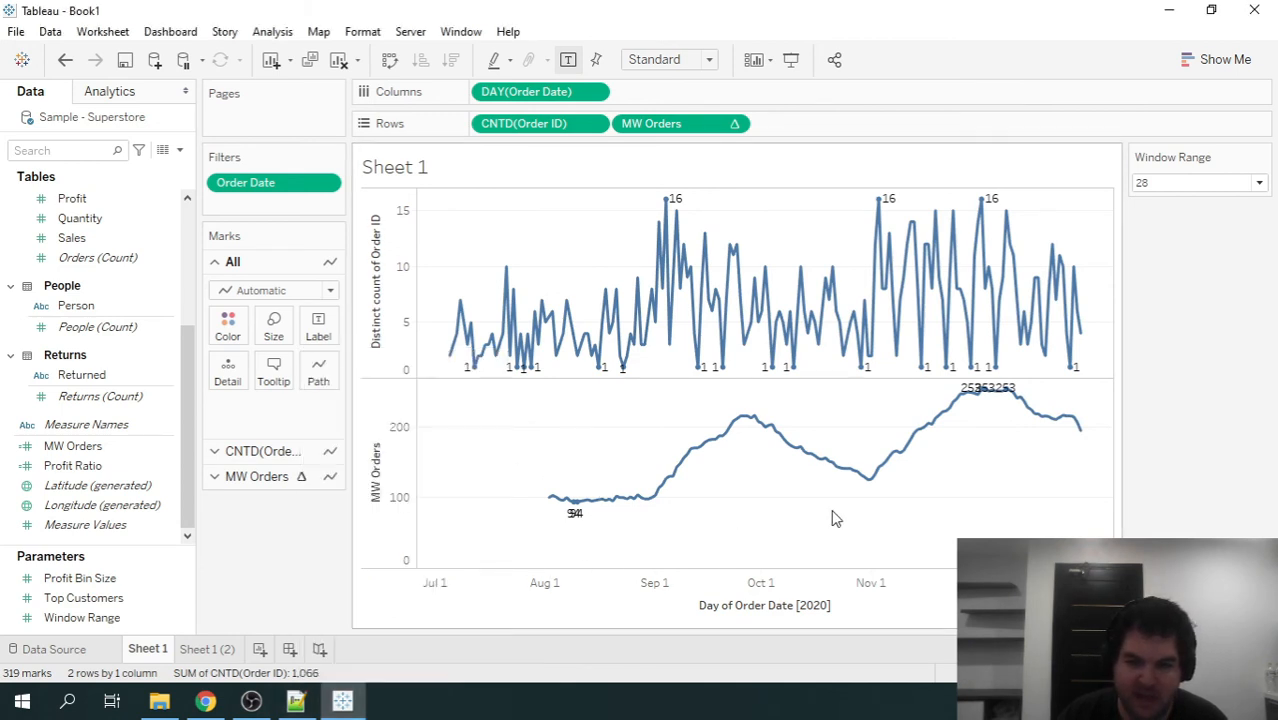
mouse_move(1007, 400)
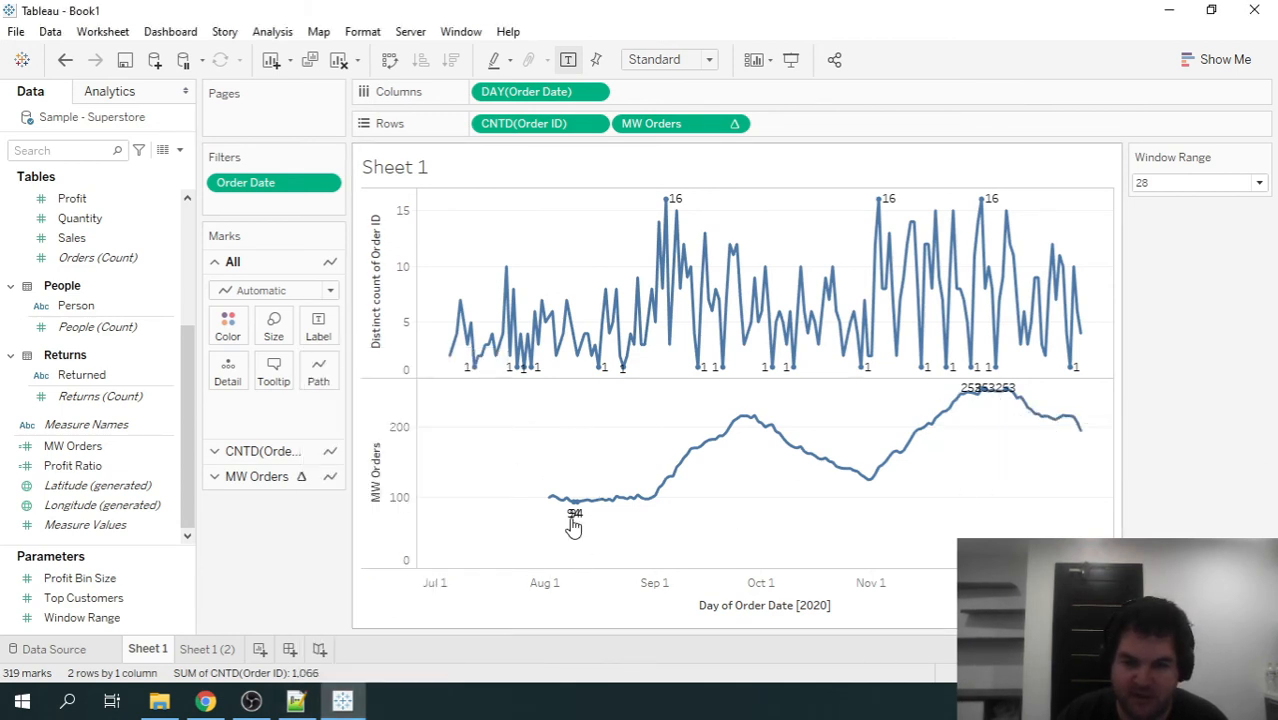
Switch the mark labels on both charts back to Line Ends.
click(318, 330)
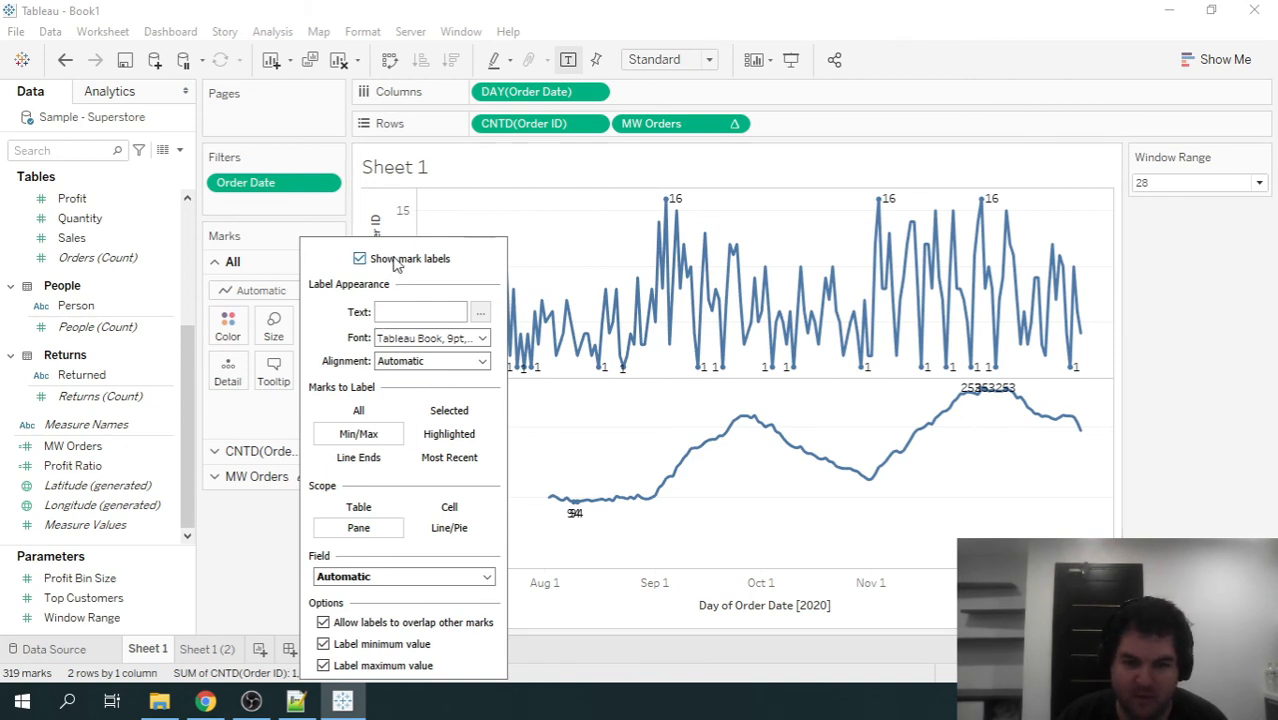
click(360, 259)
click(362, 261)
click(358, 457)
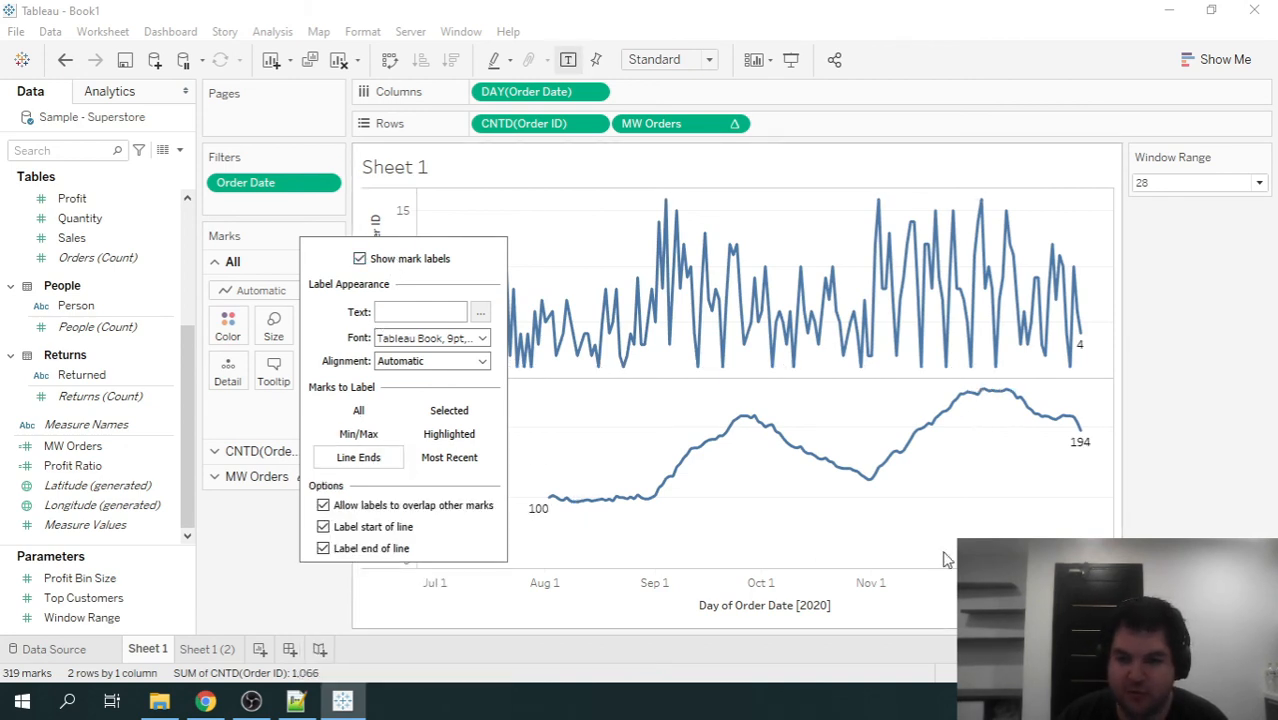
click(946, 560)
Extend the relative Order Date filter to the last 365 days and apply it to Sheet 1.
mouse_move(1002, 398)
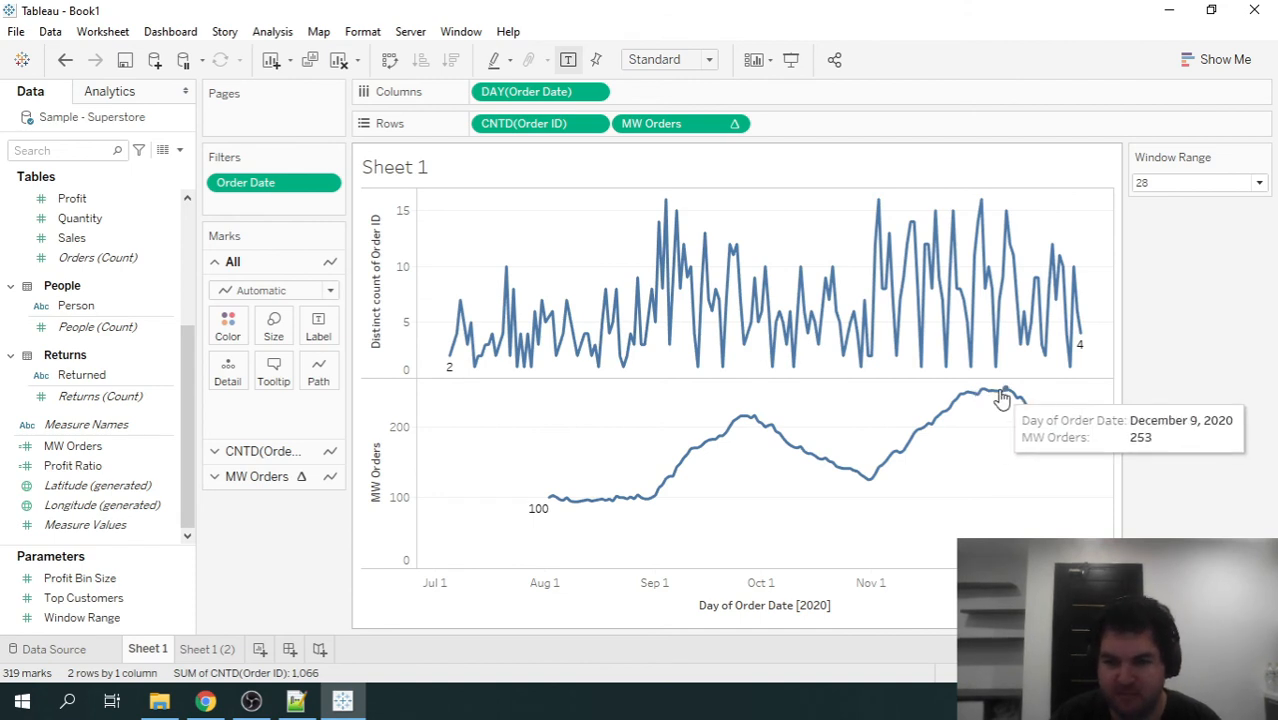
click(1002, 398)
click(1003, 395)
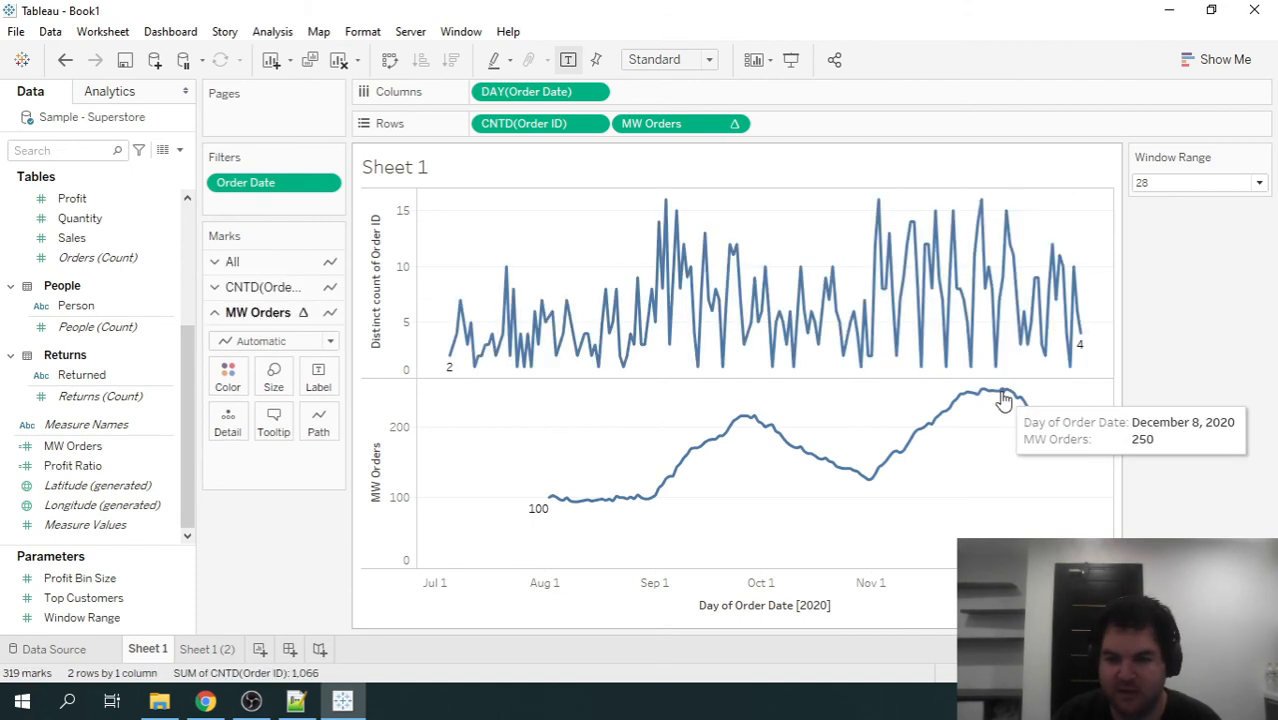
right_click(326, 182)
click(462, 211)
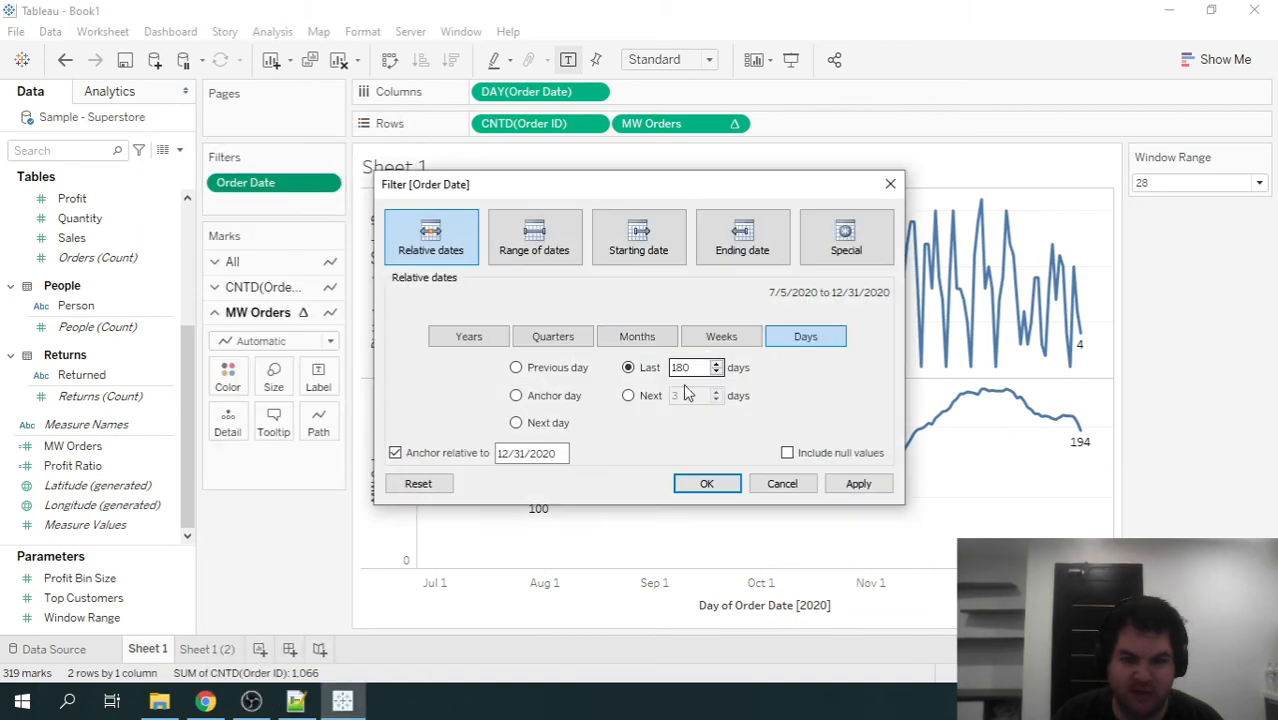
text(3)
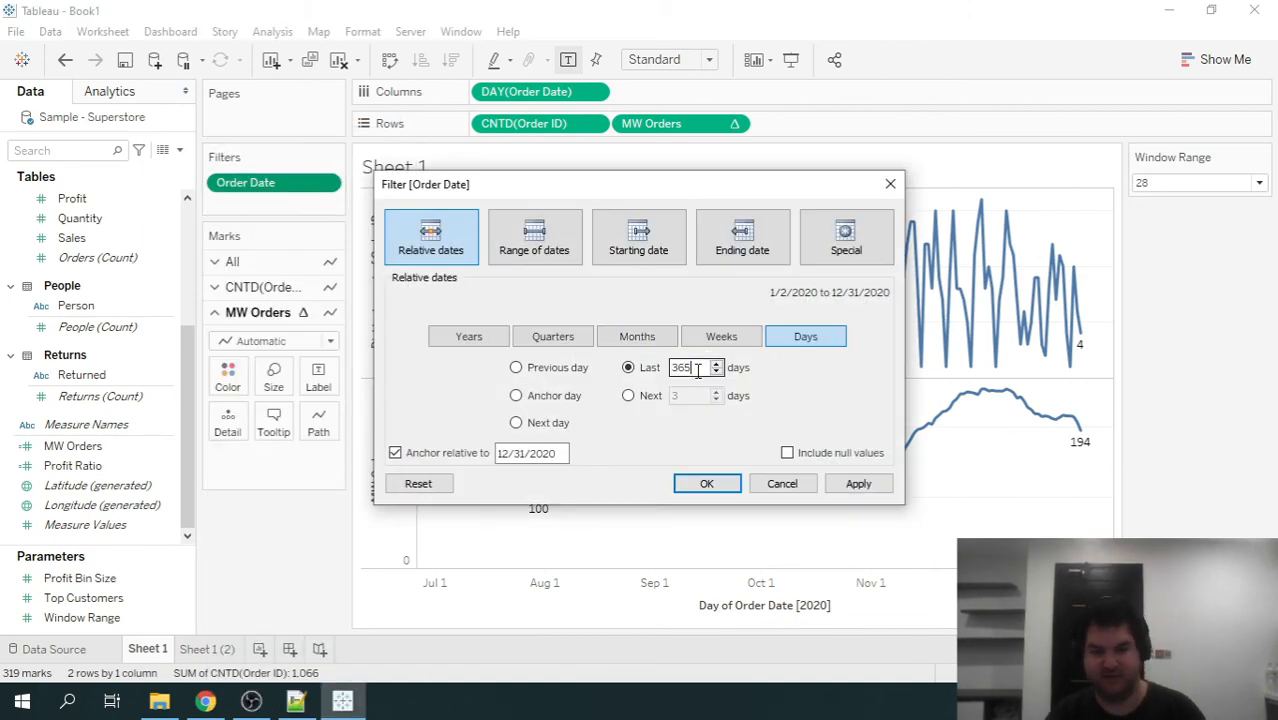
text(65)
click(858, 483)
click(710, 484)
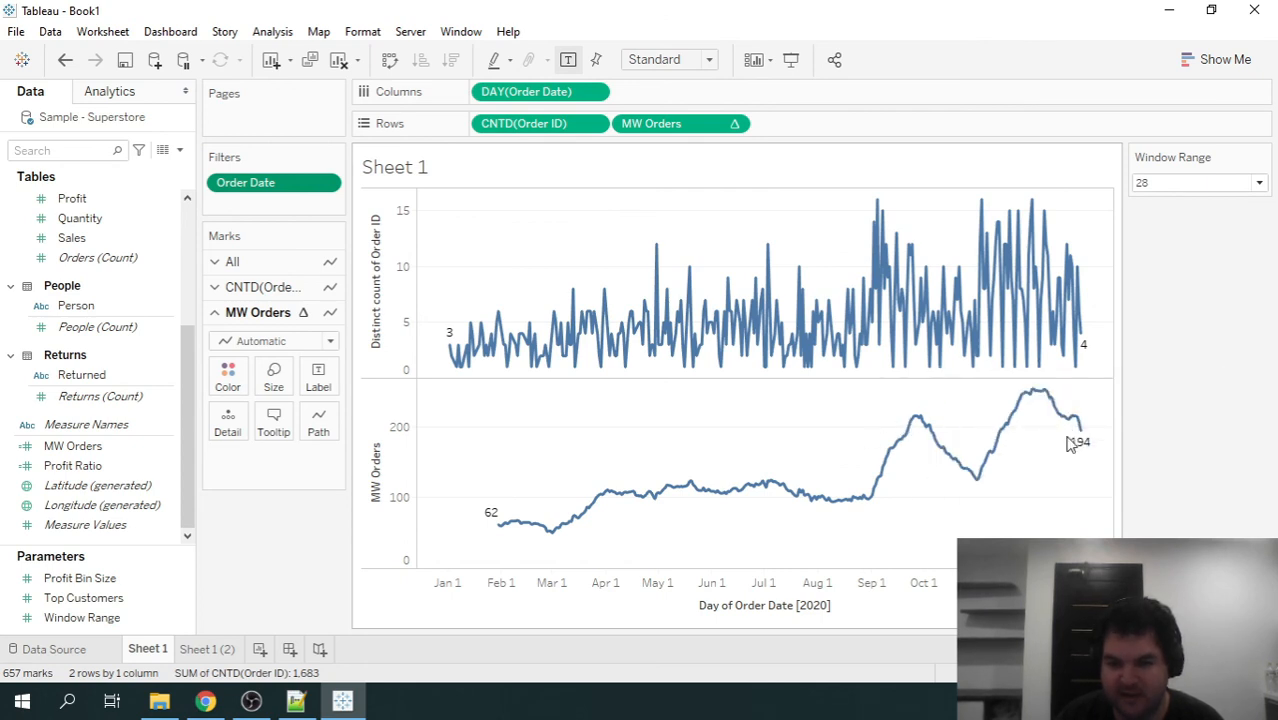
Set the Window Range parameter to 7 and compare the MW Orders line with the daily distinct orders.
click(1190, 184)
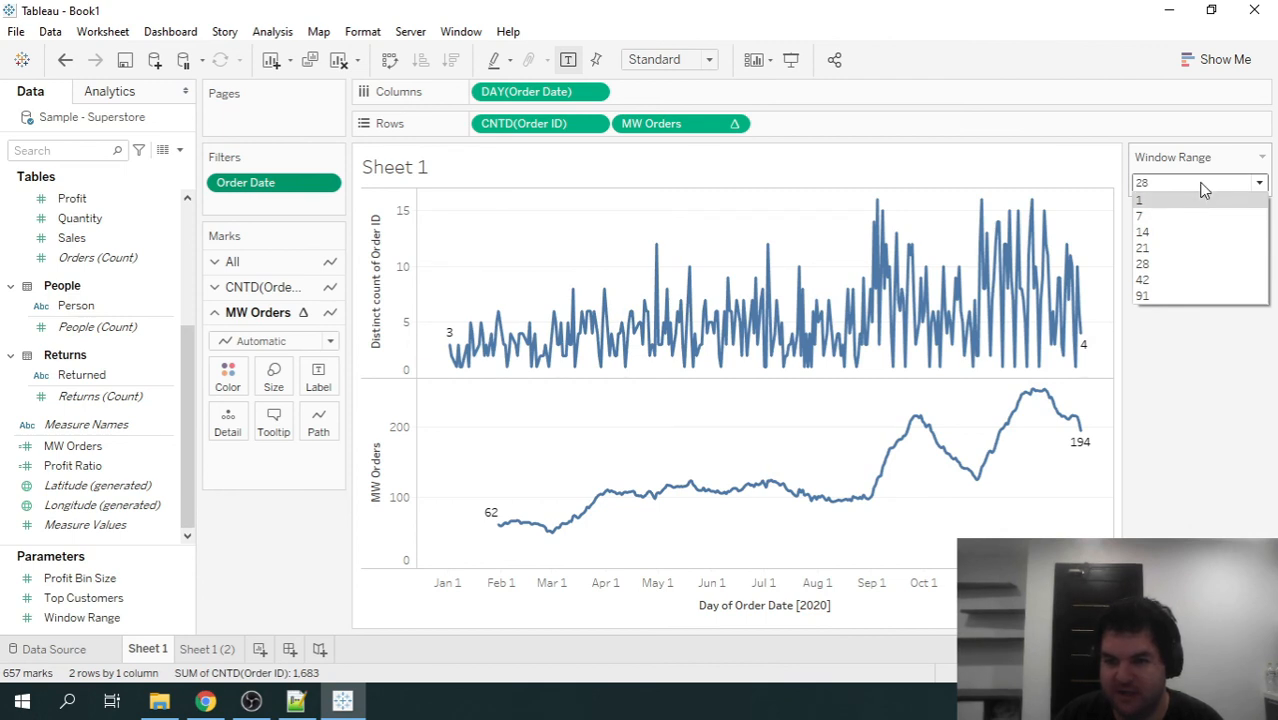
click(1178, 218)
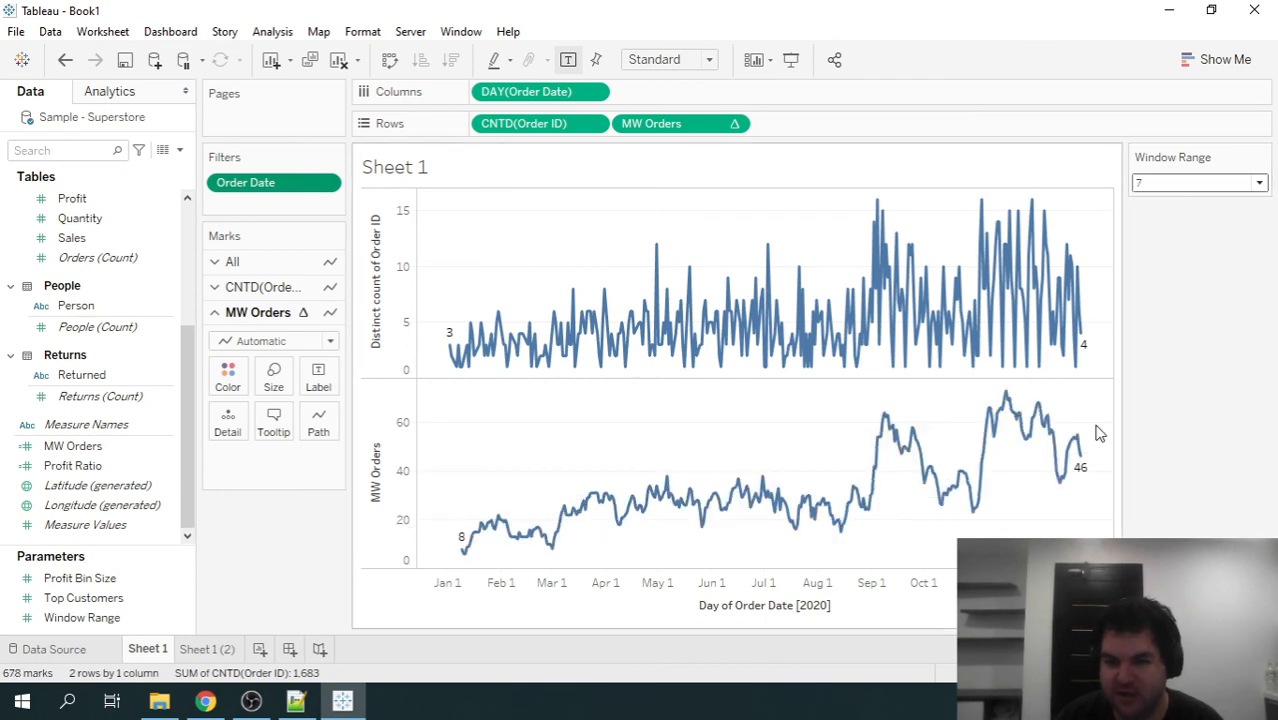
click(1220, 187)
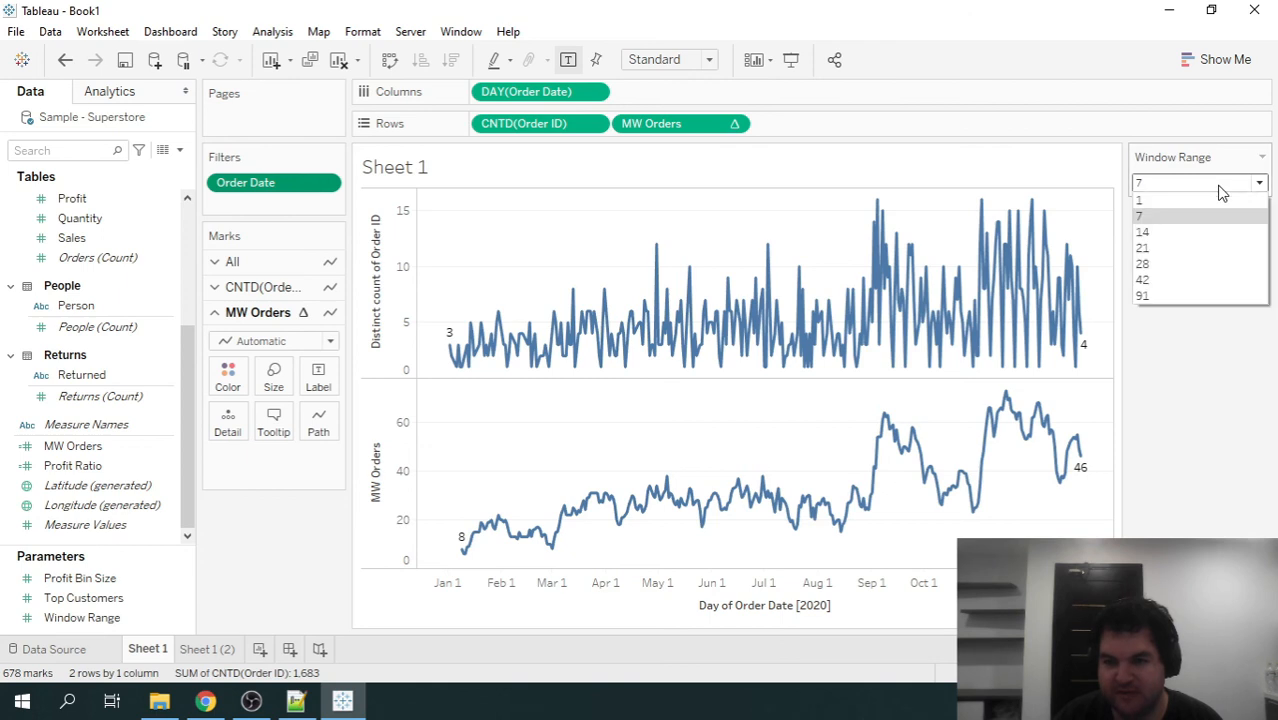
click(1220, 187)
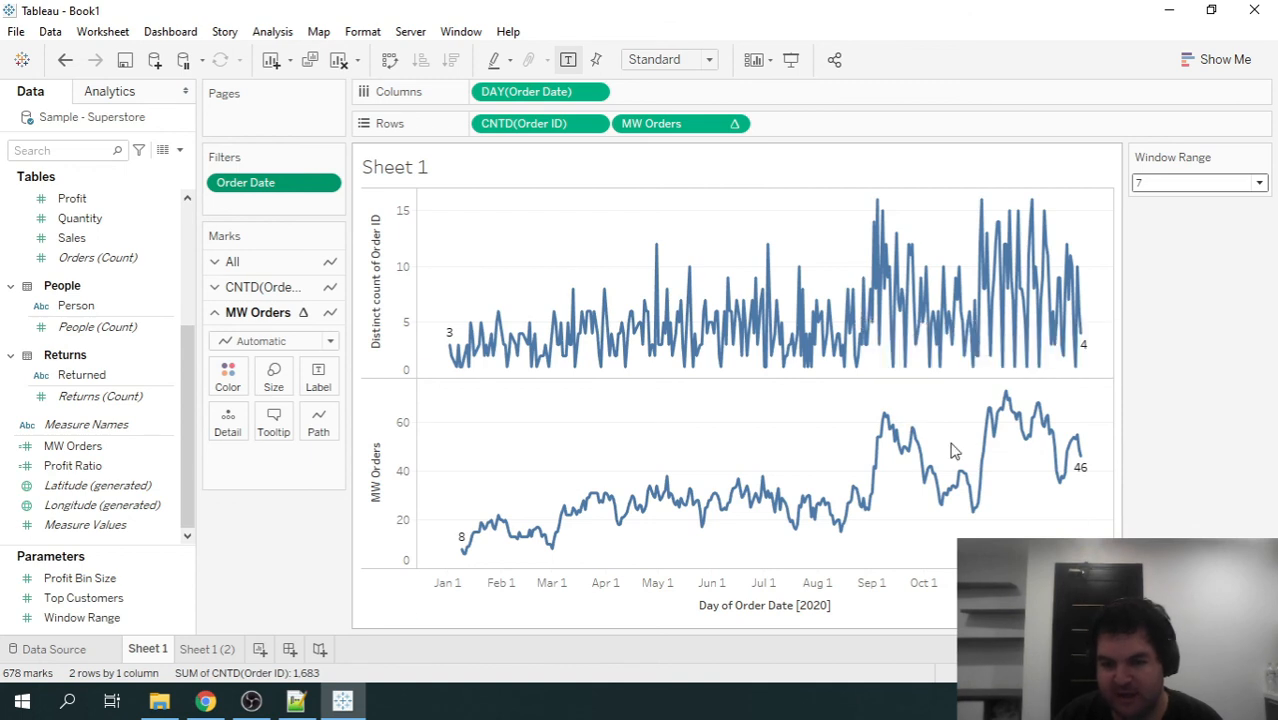
click(1171, 185)
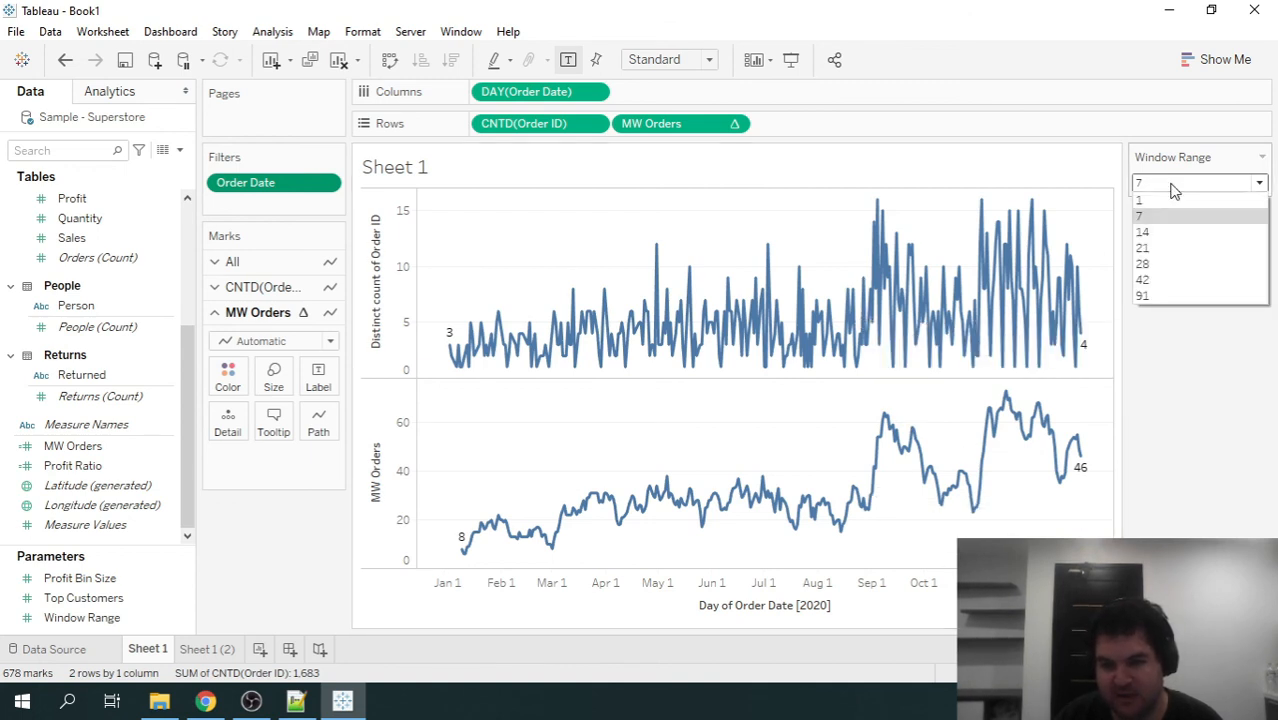
click(1171, 185)
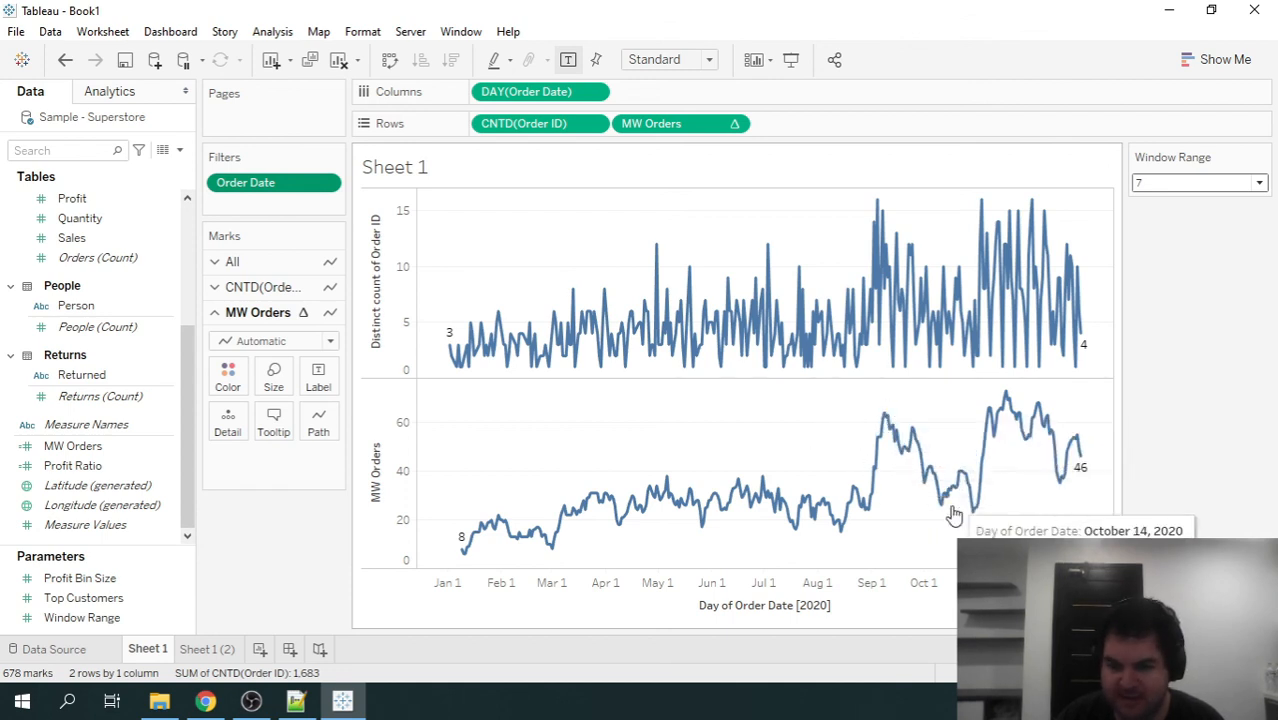
drag(843, 394, 850, 440)
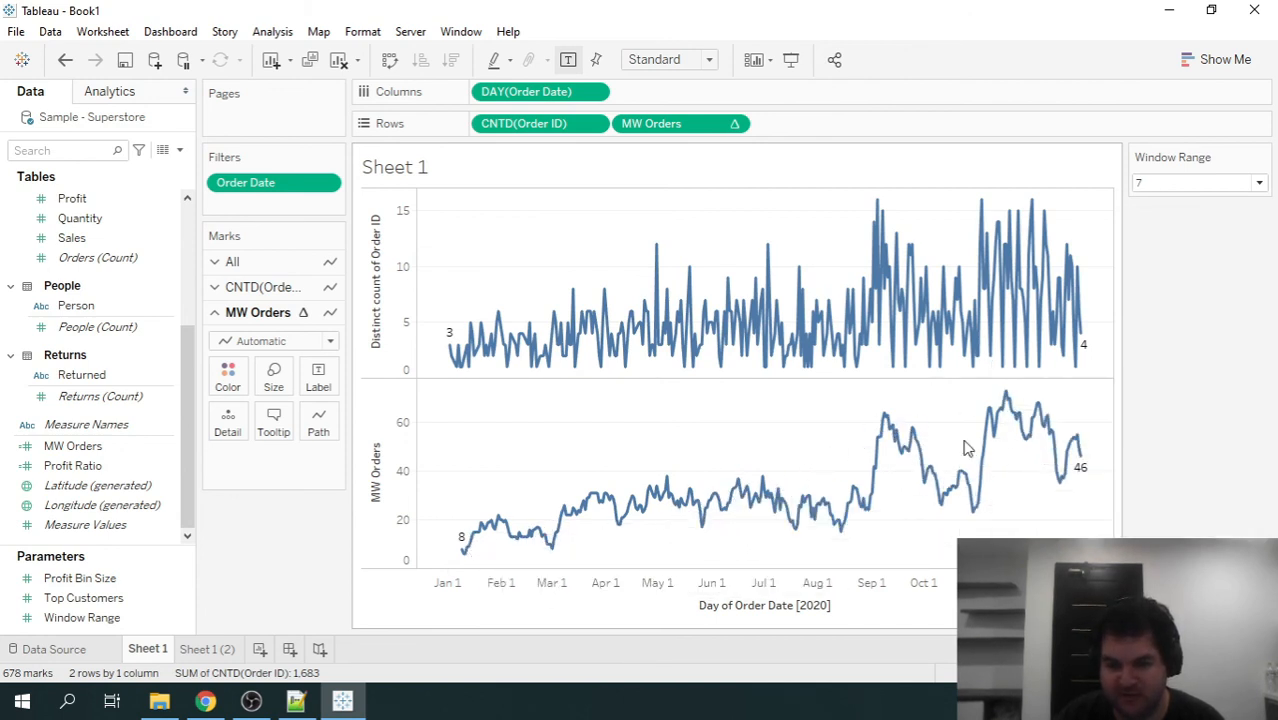
Switch the Window Range parameter to 28 for the full-year chart.
click(1188, 183)
click(1160, 263)
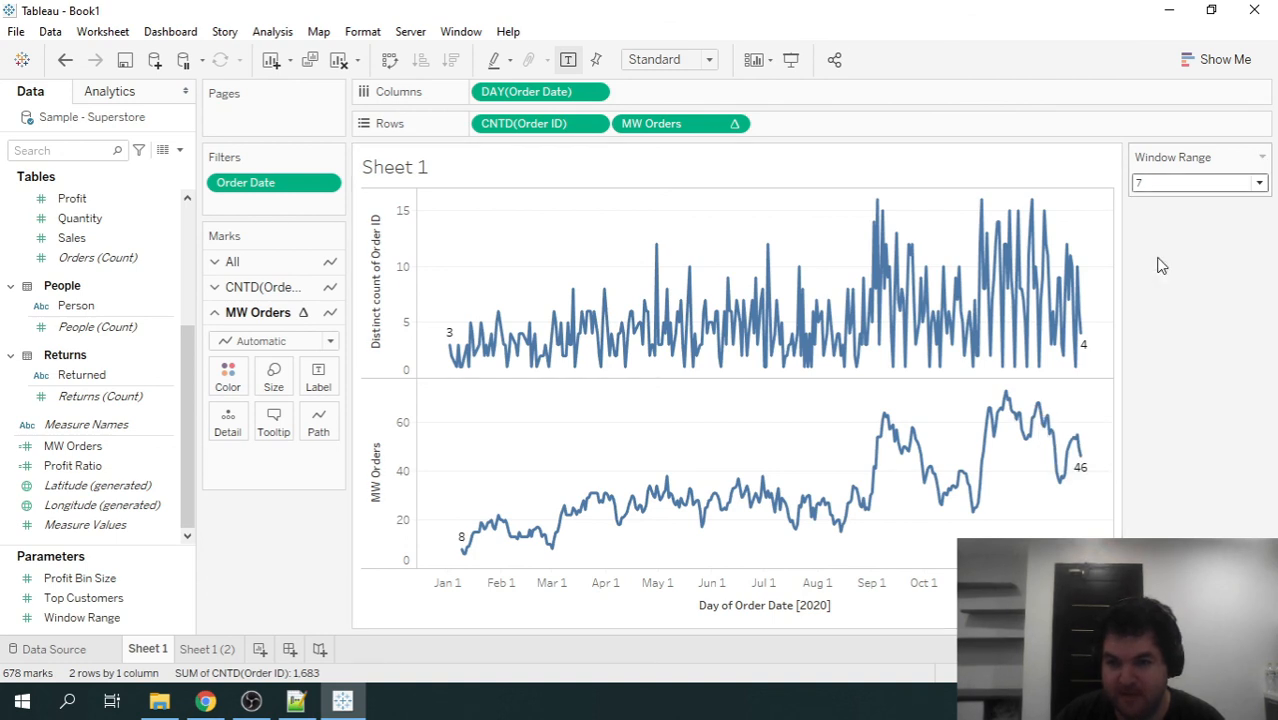